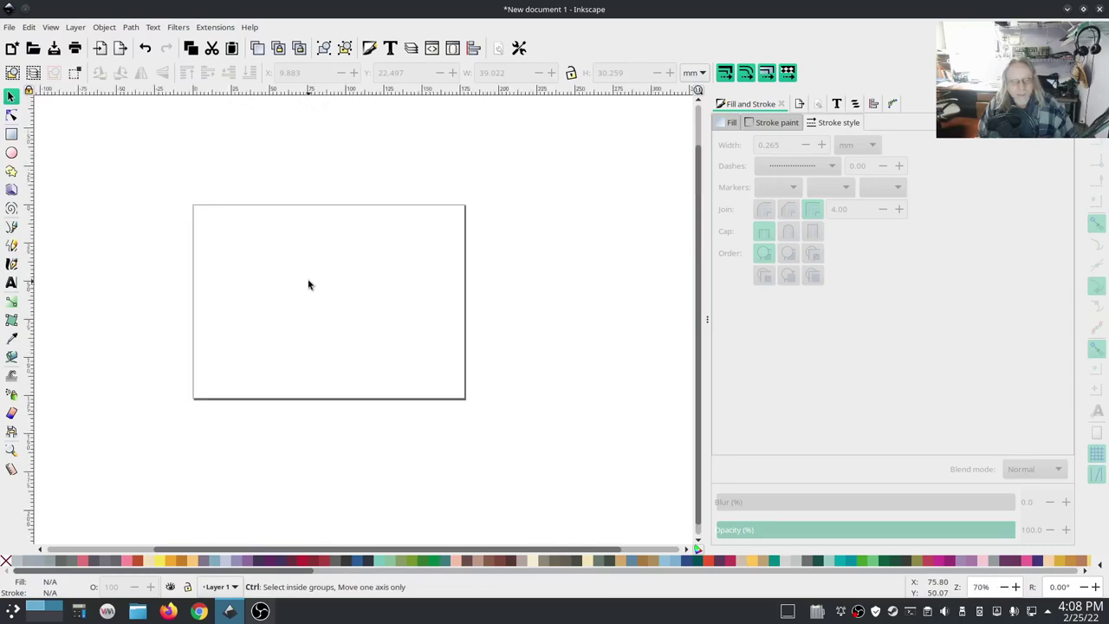
Add the text FRDSA in sans-serif at 30 pt near the left side of the page.
left_click_drag(308, 284, 351, 240)
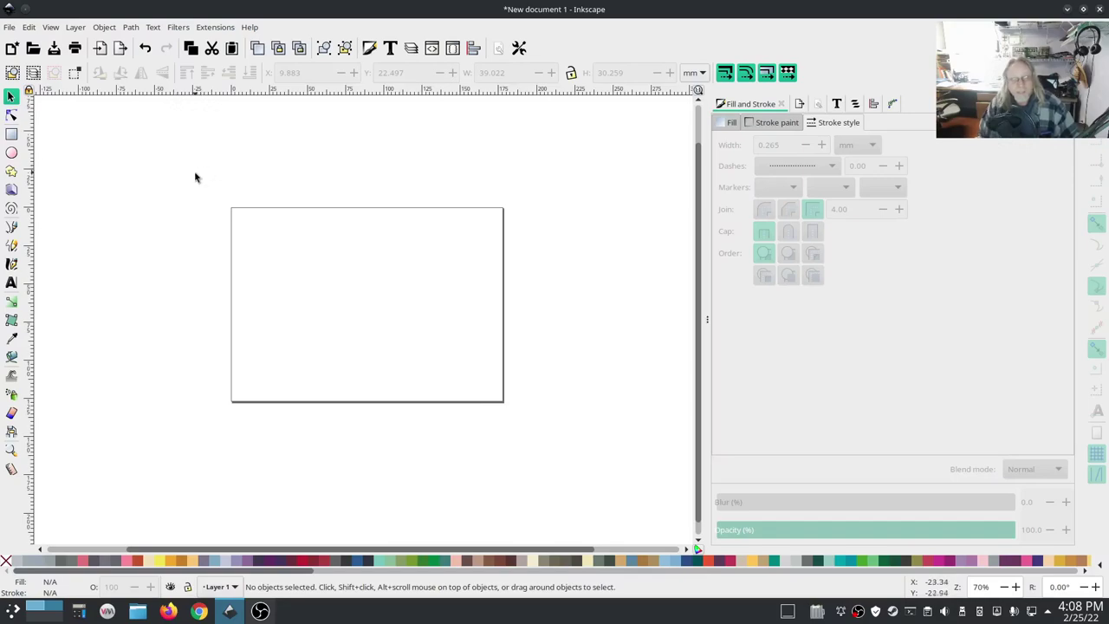
left_click(11, 284)
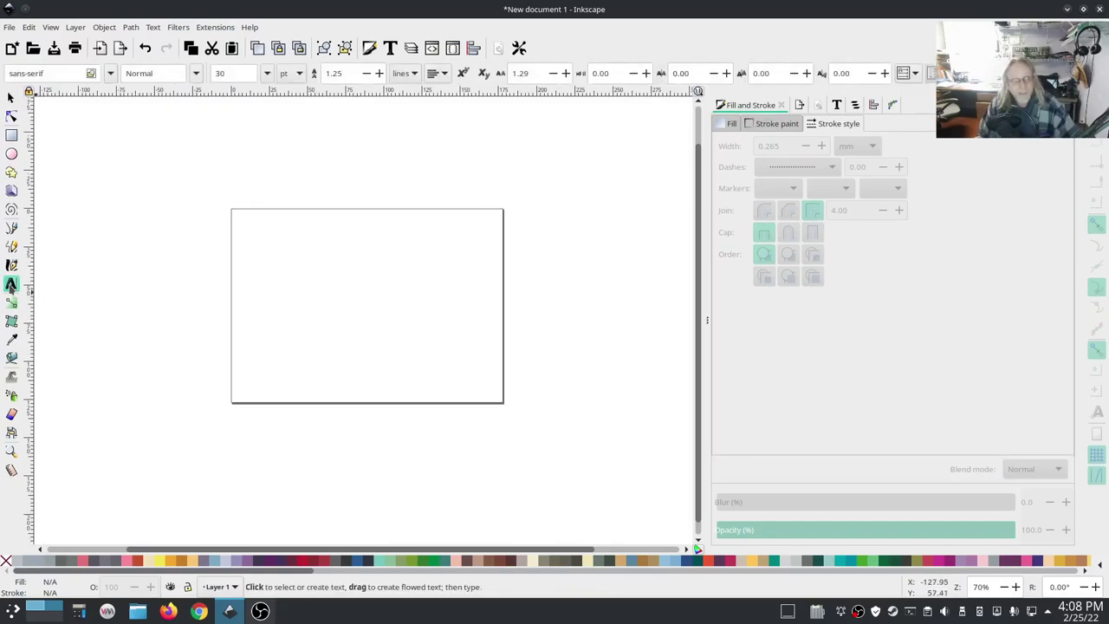
left_click(259, 326)
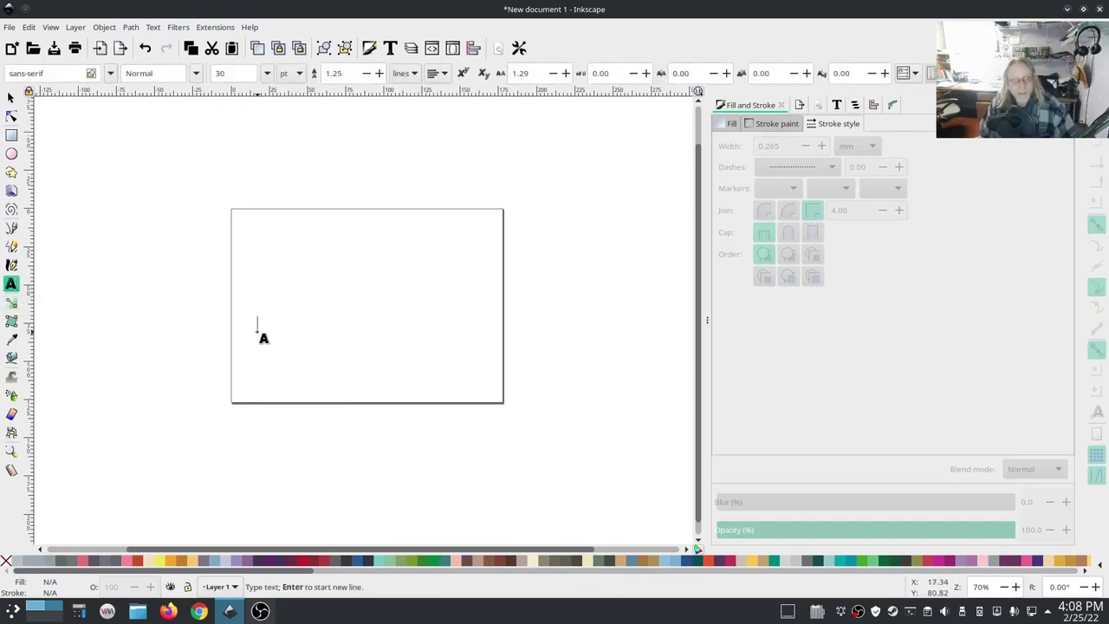
type("FRDSA")
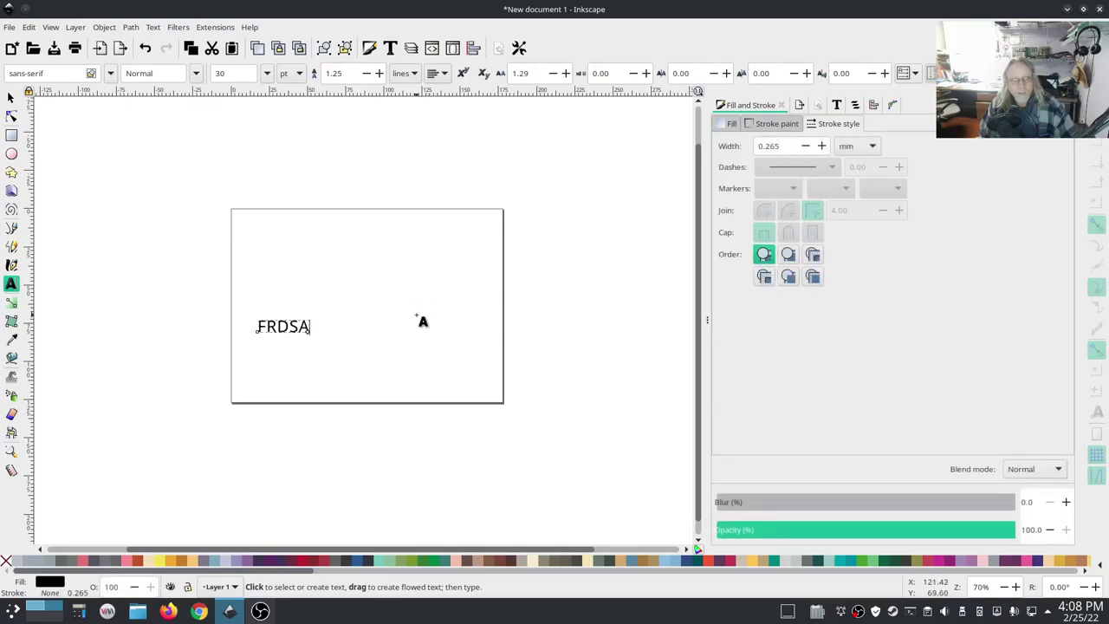
Try to run Ink/Stitch Lettering while the FRDSA text is selected.
left_click(211, 29)
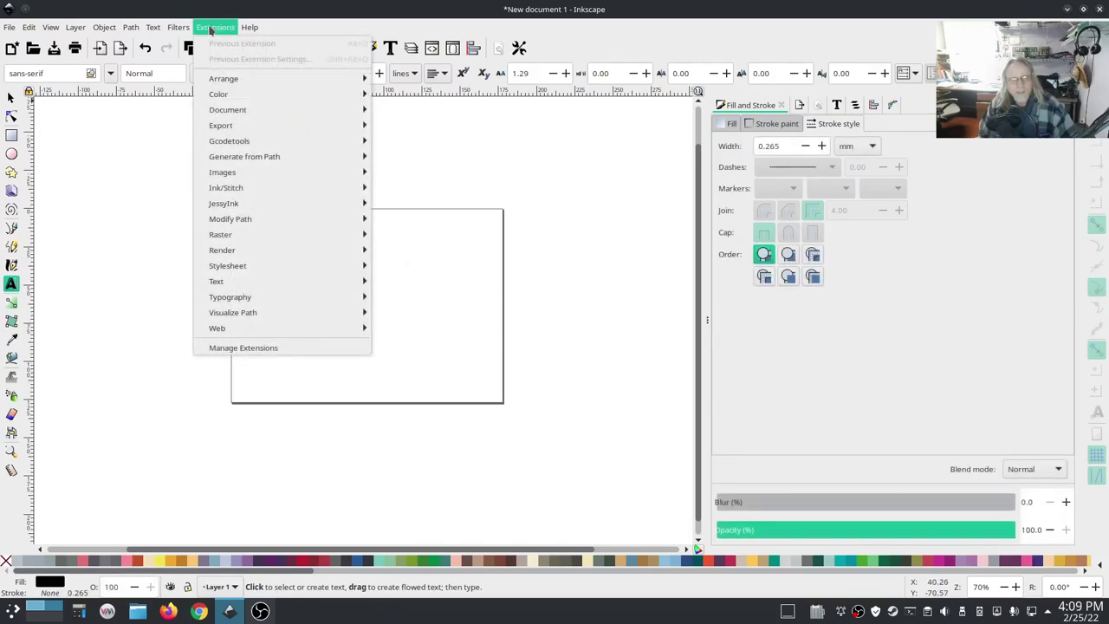
mouse_move(257, 189)
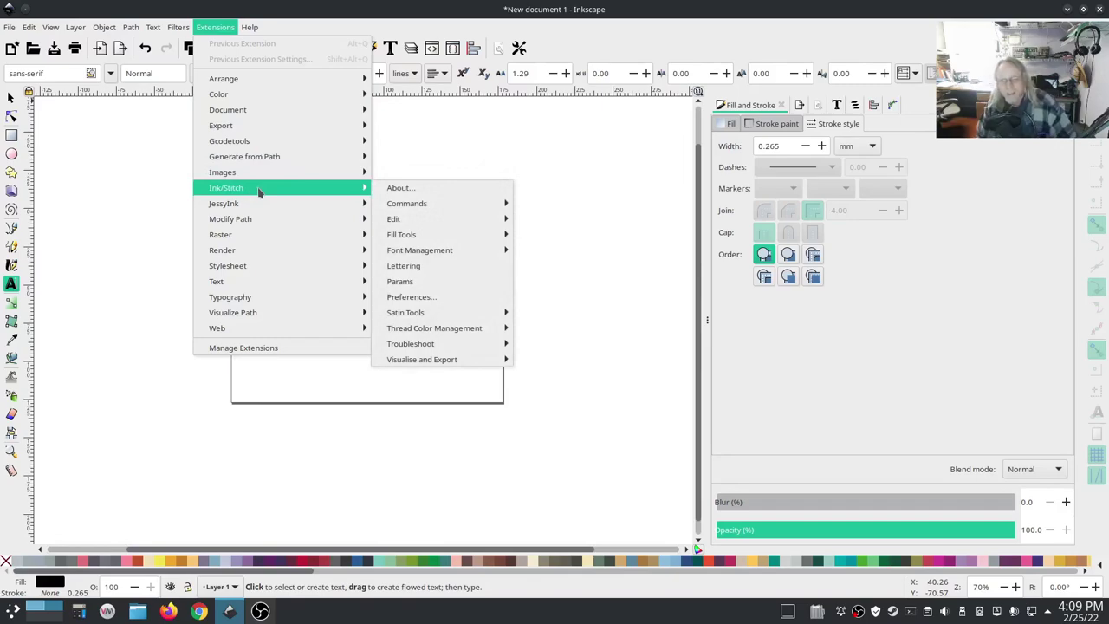
left_click(403, 271)
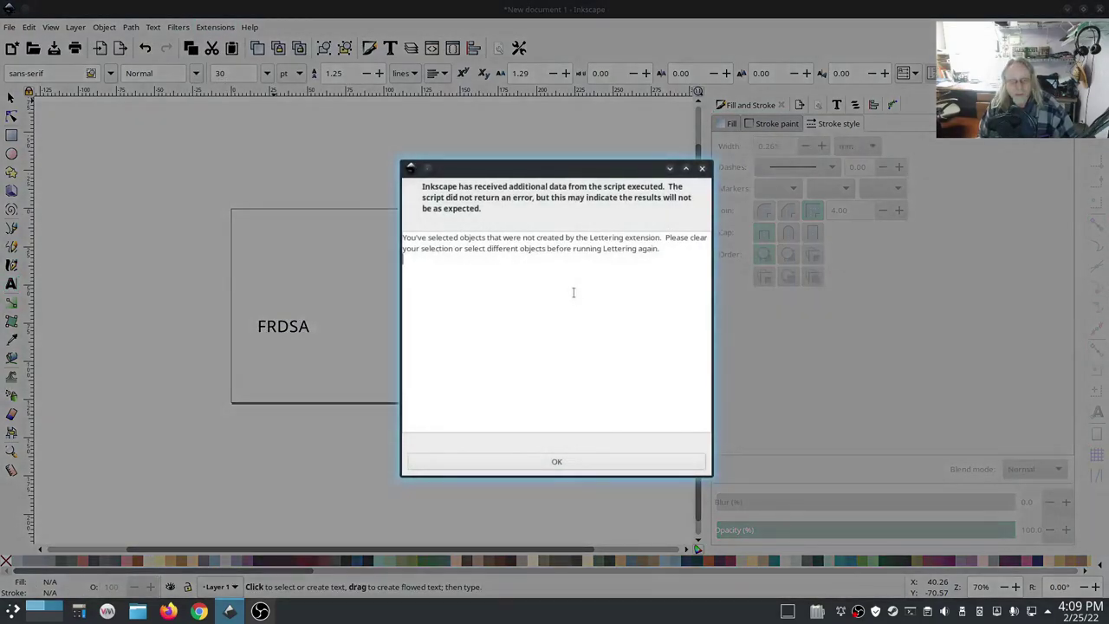
left_click(564, 468)
With nothing selected, create FRADS with Ink/Stitch Lettering in the TT Masters font and place it on the page just above FRDSA.
left_click(384, 205)
left_click(10, 97)
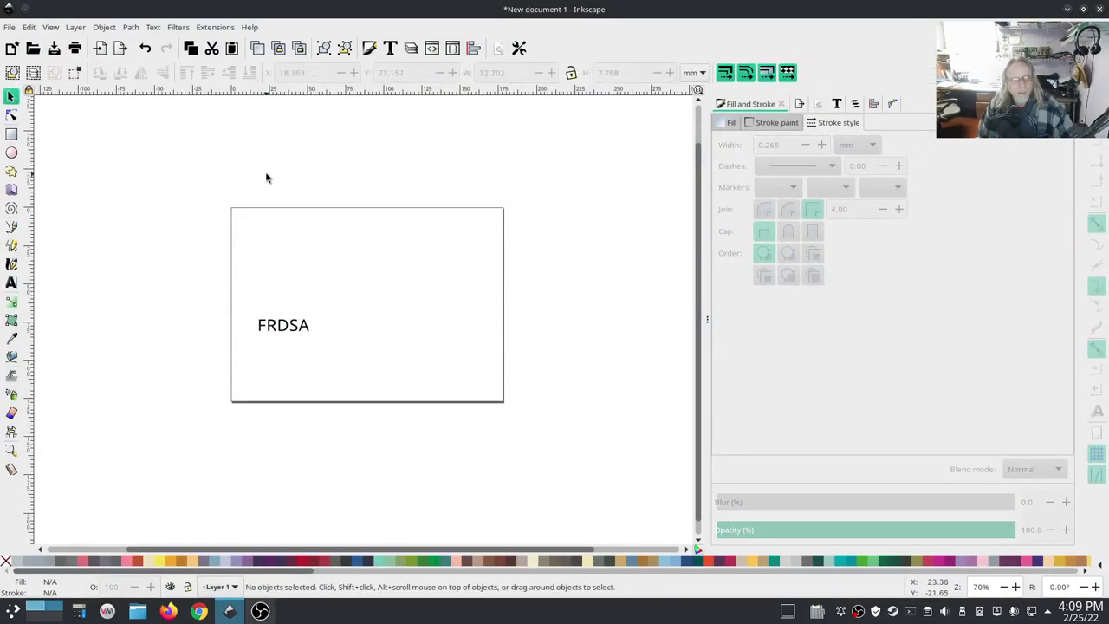
left_click(216, 27)
mouse_move(329, 187)
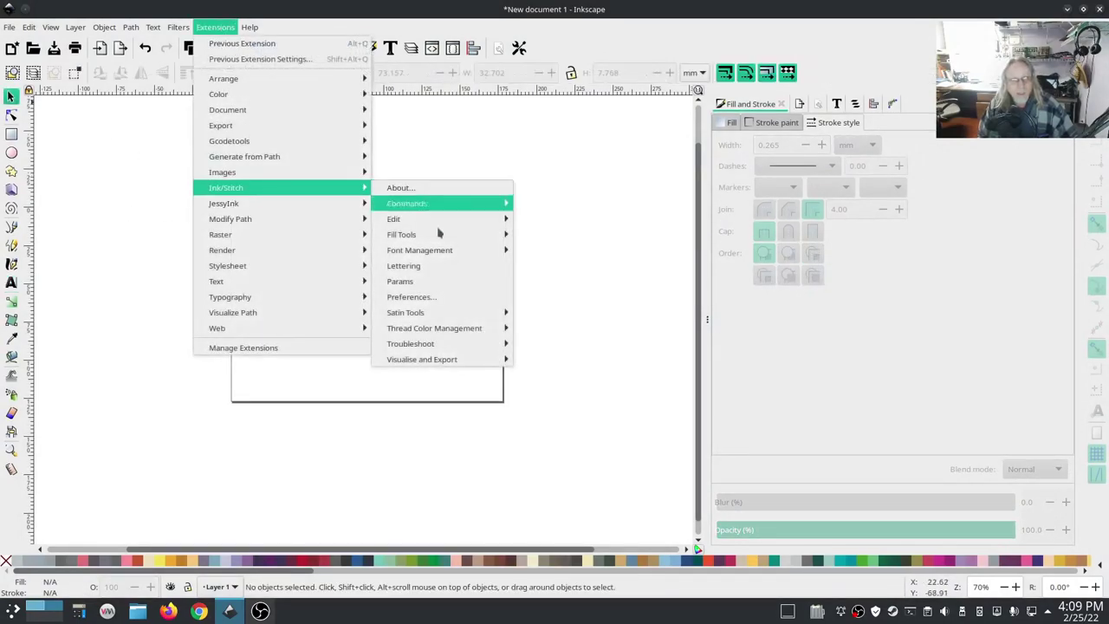
left_click(452, 277)
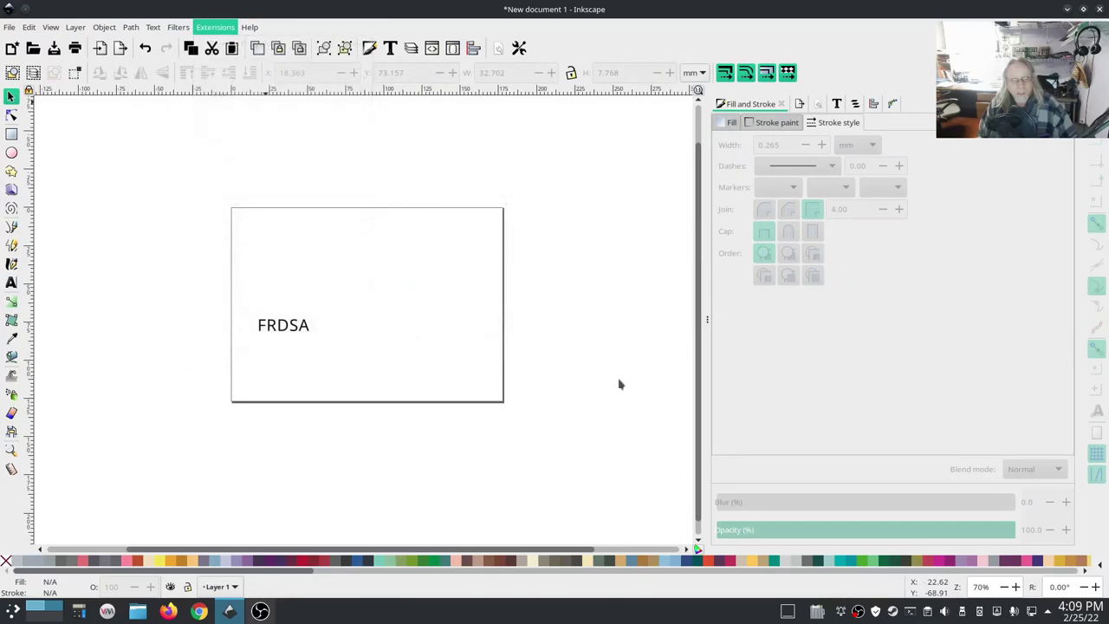
left_click(343, 170)
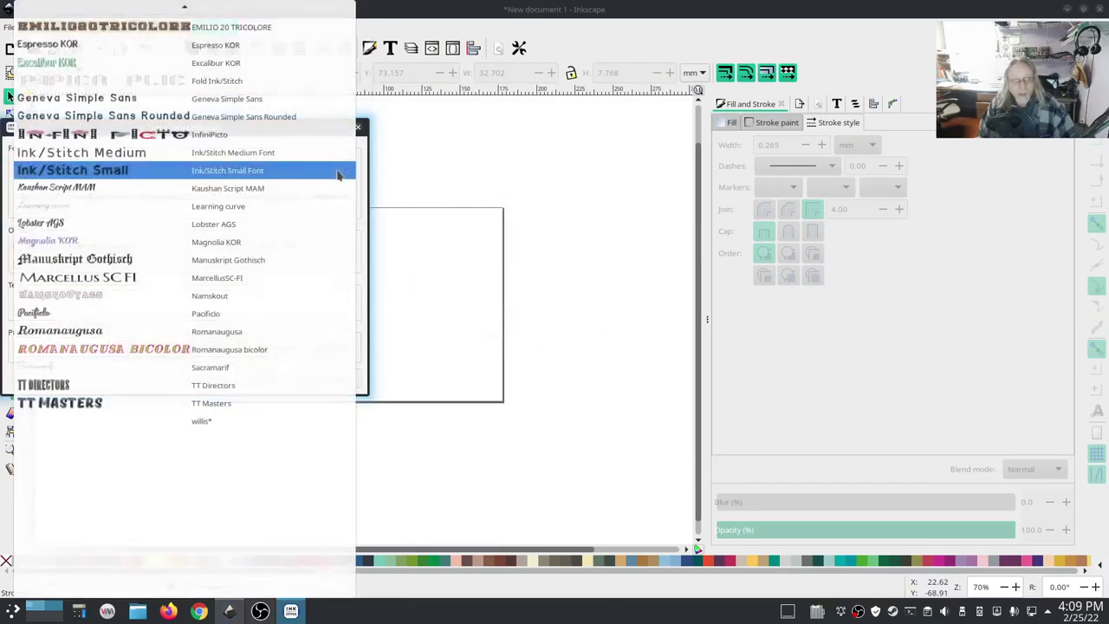
left_click(111, 404)
left_click(321, 379)
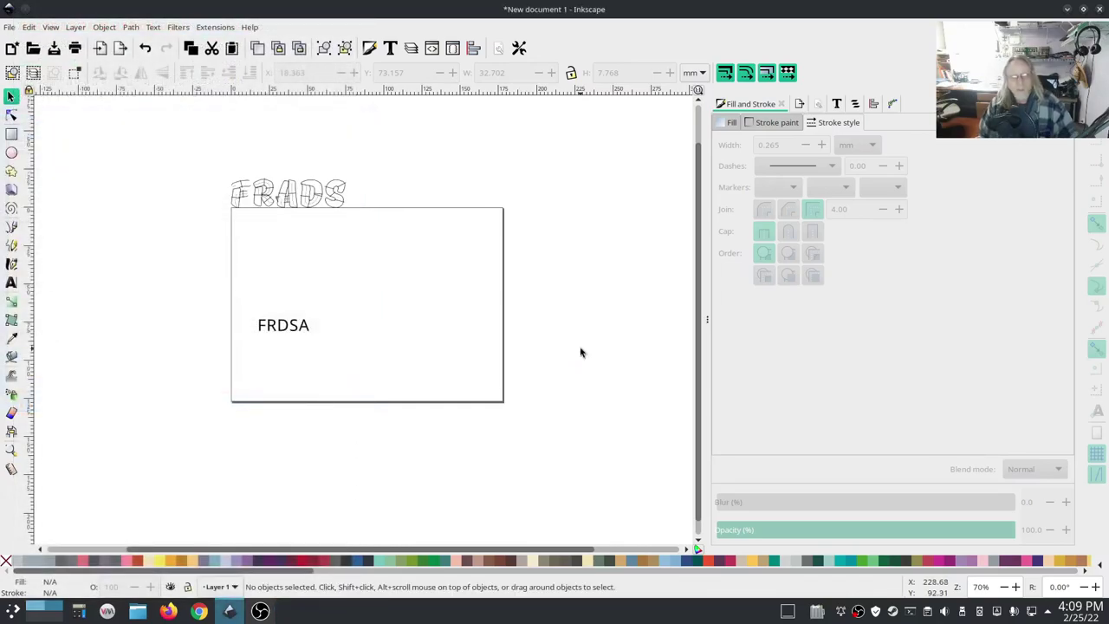
left_click(305, 196)
left_click_drag(305, 196, 334, 288)
Apply the Bold Italic style to the FRDSA text.
left_click(304, 327)
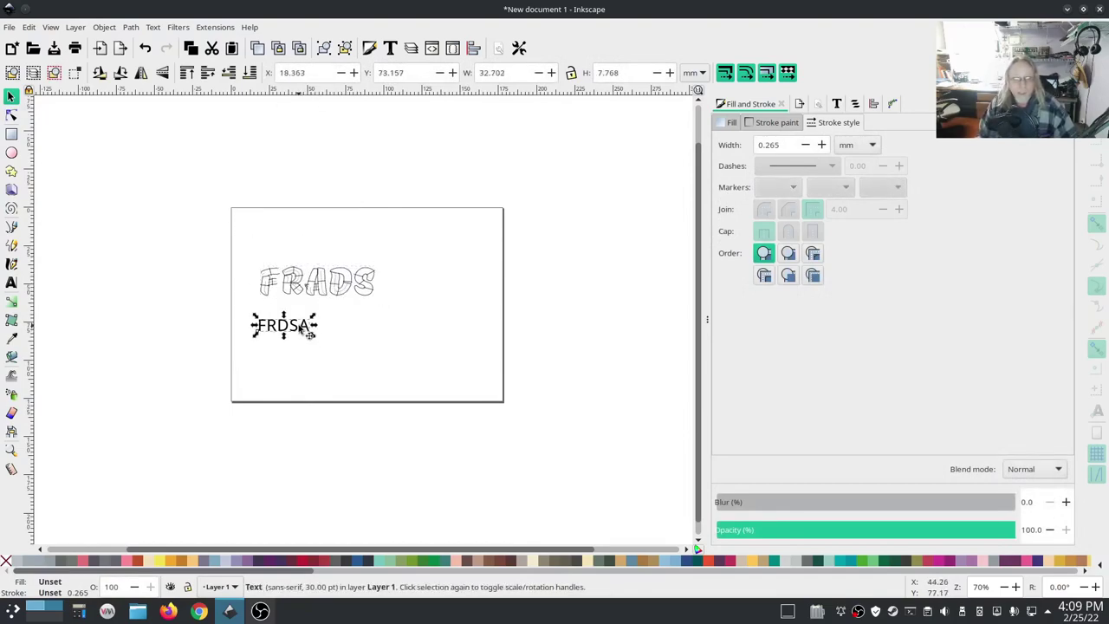
left_click(839, 104)
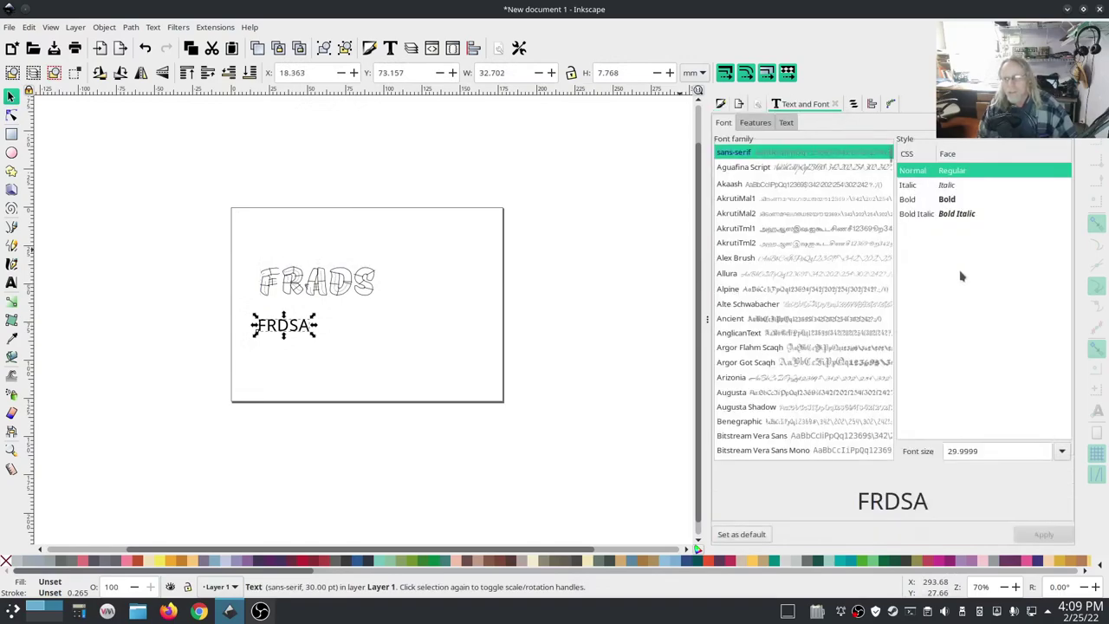
left_click(960, 204)
left_click(954, 214)
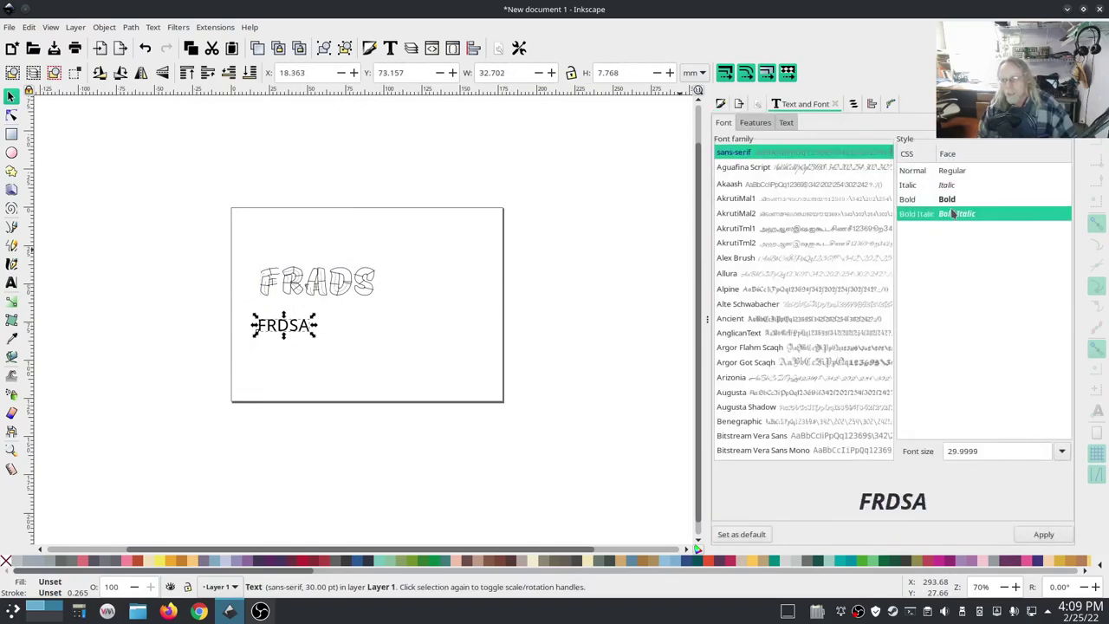
left_click(1044, 535)
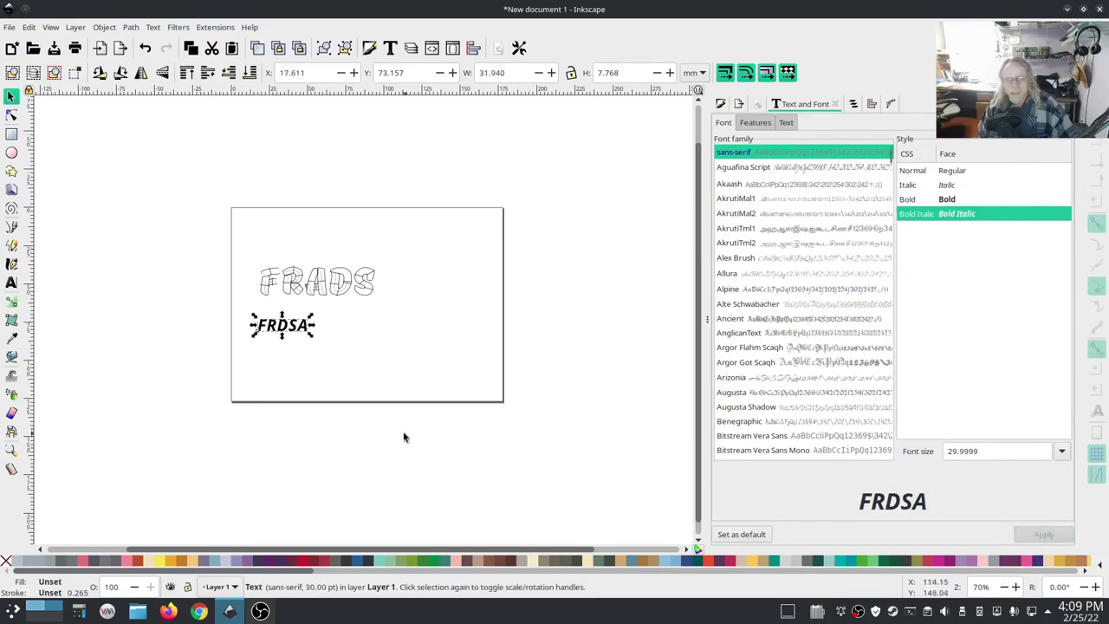
Enlarge the FRDSA text to about 81 mm wide and 24 mm high, directly below the FRADS lettering.
mouse_move(307, 337)
left_mouse_down()
mouse_move(390, 367)
mouse_move(327, 351)
mouse_move(321, 338)
left_mouse_up()
left_click(327, 351)
left_click(323, 288)
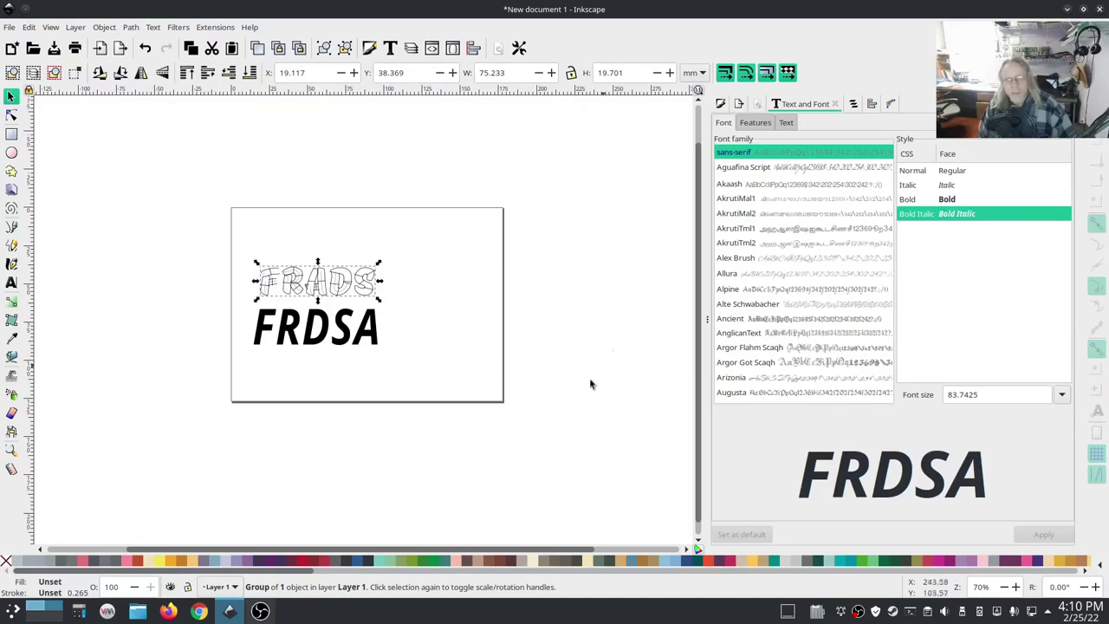
Convert the FRDSA text to paths and expand its group in the object list to show the letter paths.
left_click(330, 339)
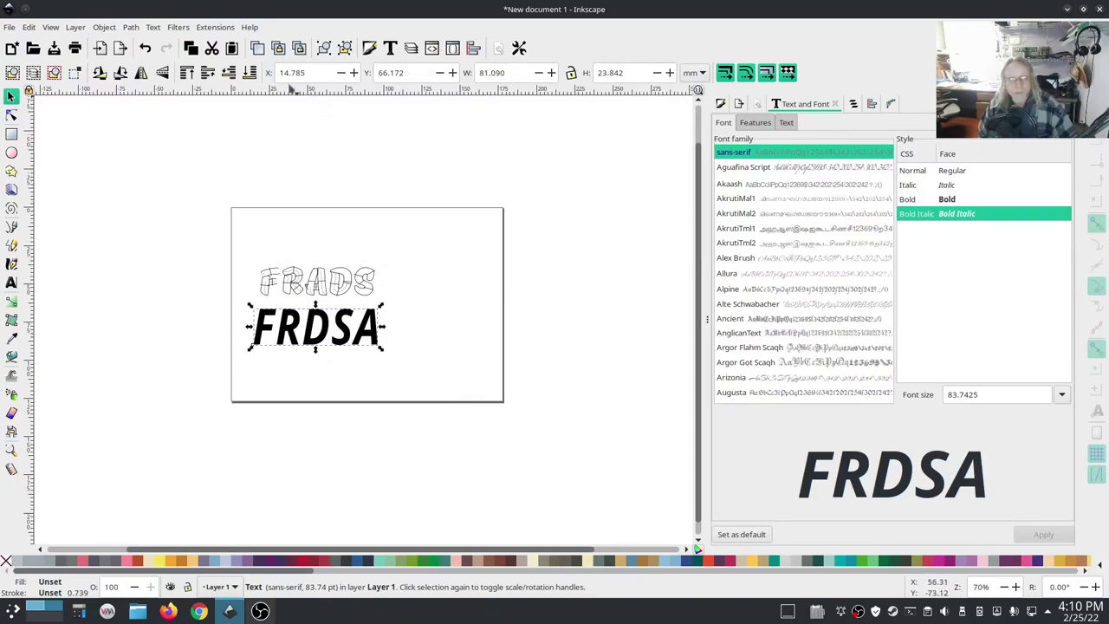
left_click(104, 28)
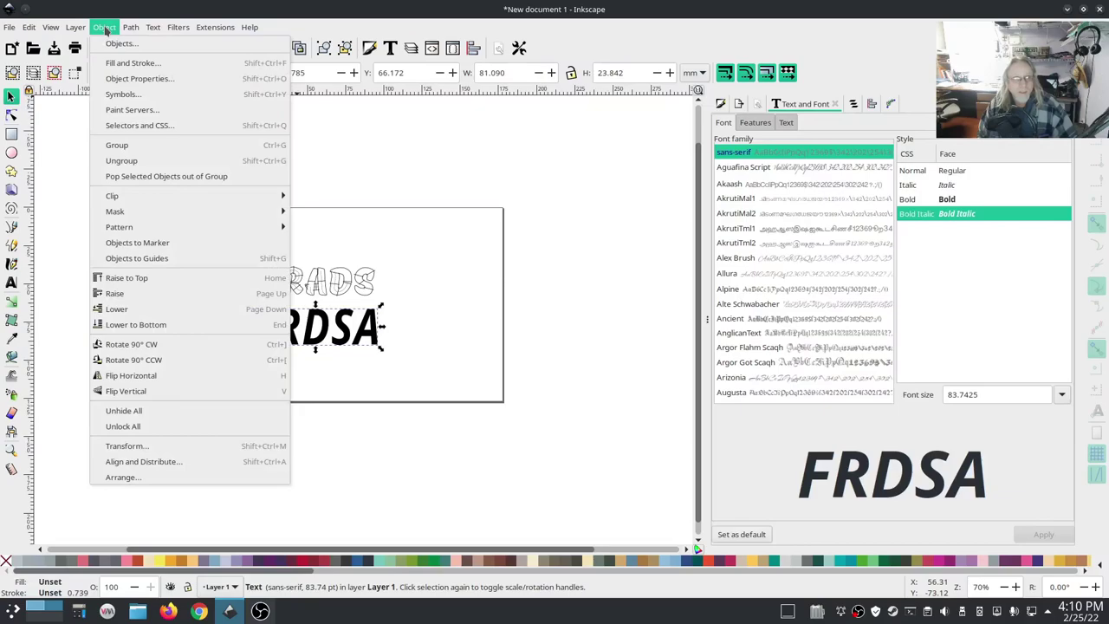
mouse_move(132, 27)
left_click(160, 44)
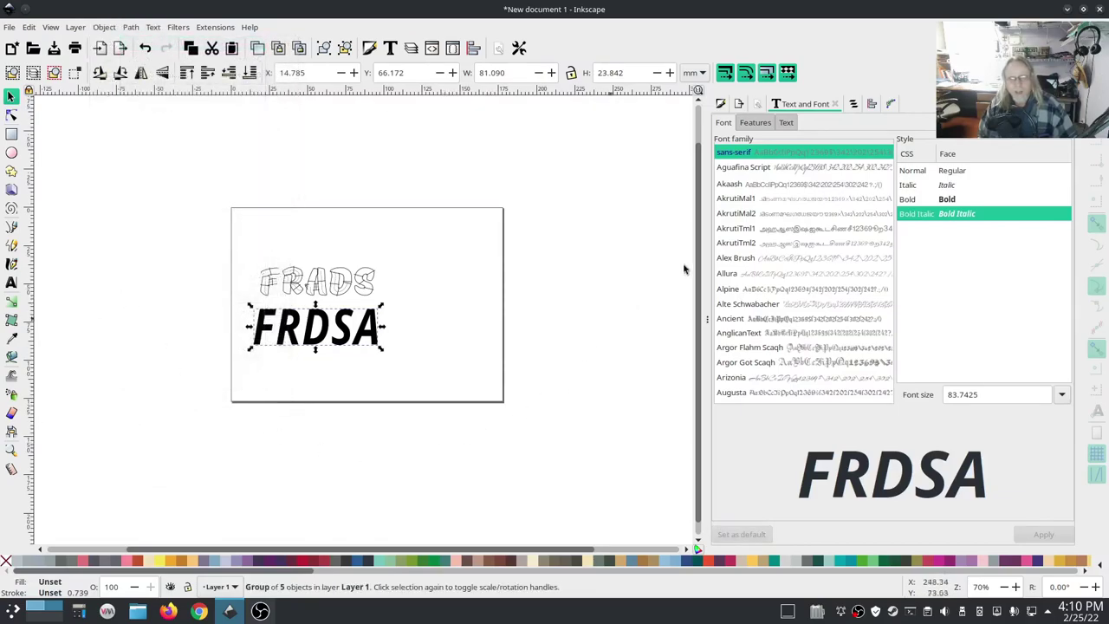
left_click(853, 103)
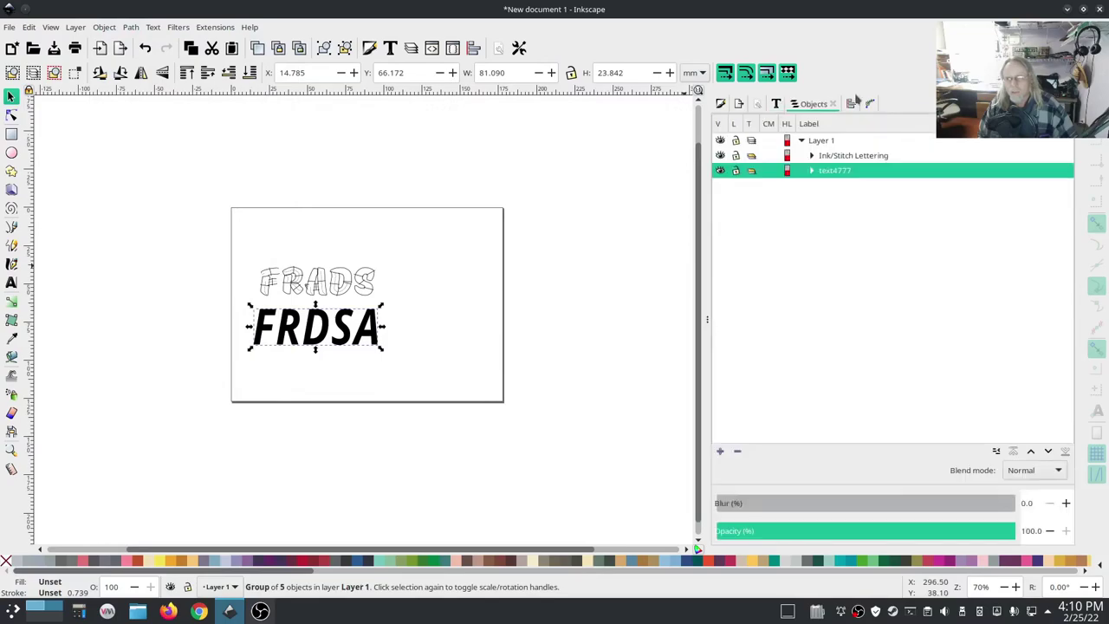
left_click(811, 156)
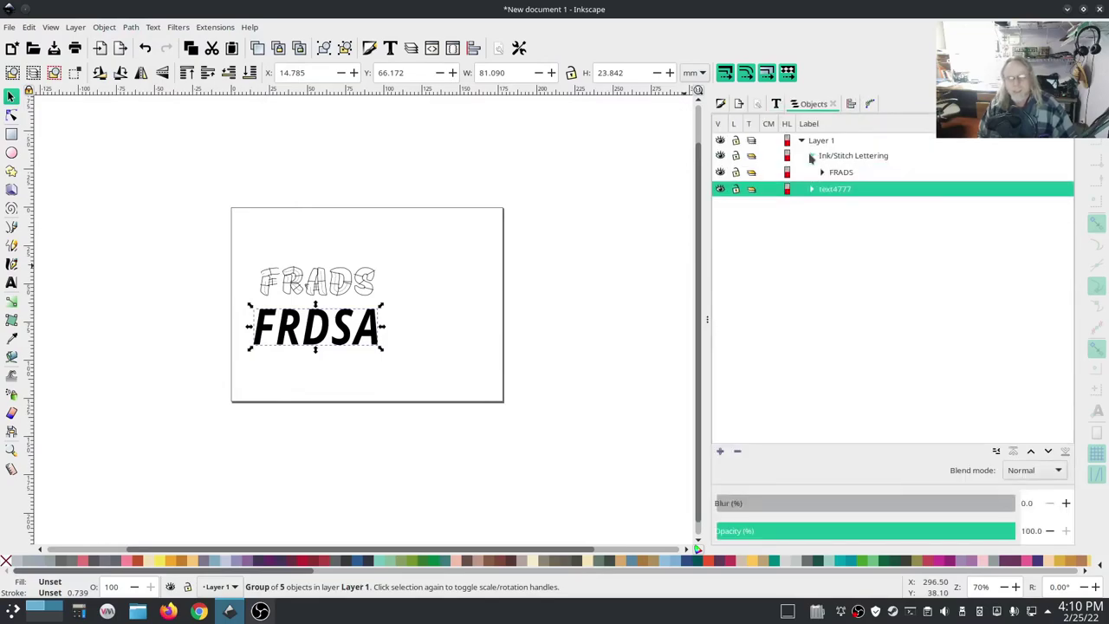
left_click(811, 156)
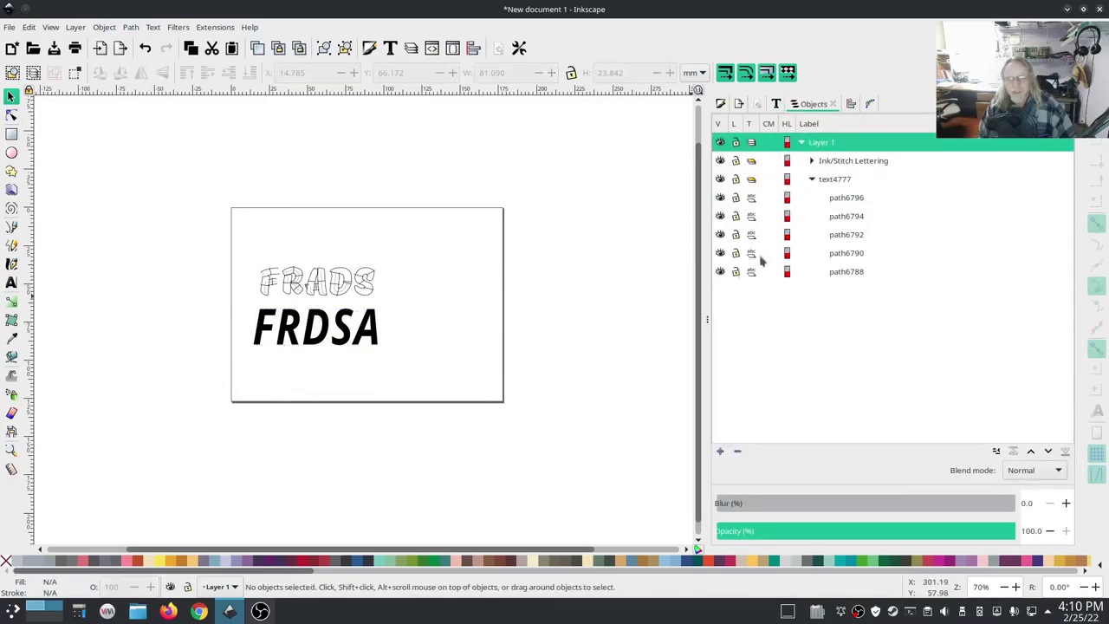
Break apart the fill objects of the FRDSA group with Ink/Stitch using the Simple method.
left_click(815, 179)
left_click(215, 27)
mouse_move(226, 187)
mouse_move(433, 208)
mouse_move(408, 234)
left_click(573, 235)
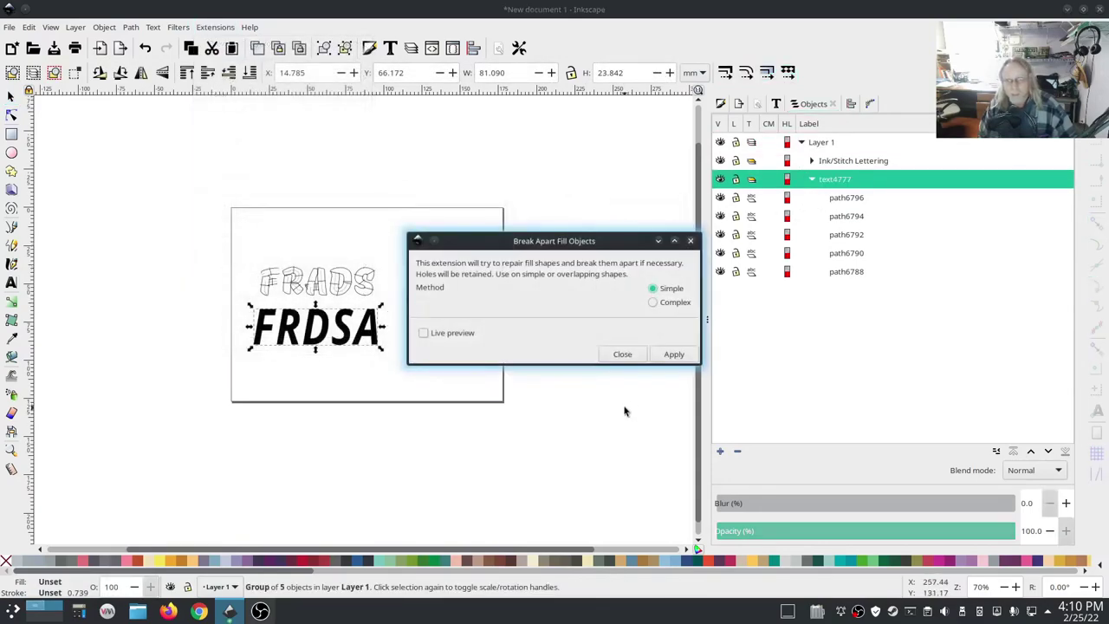
key("Return")
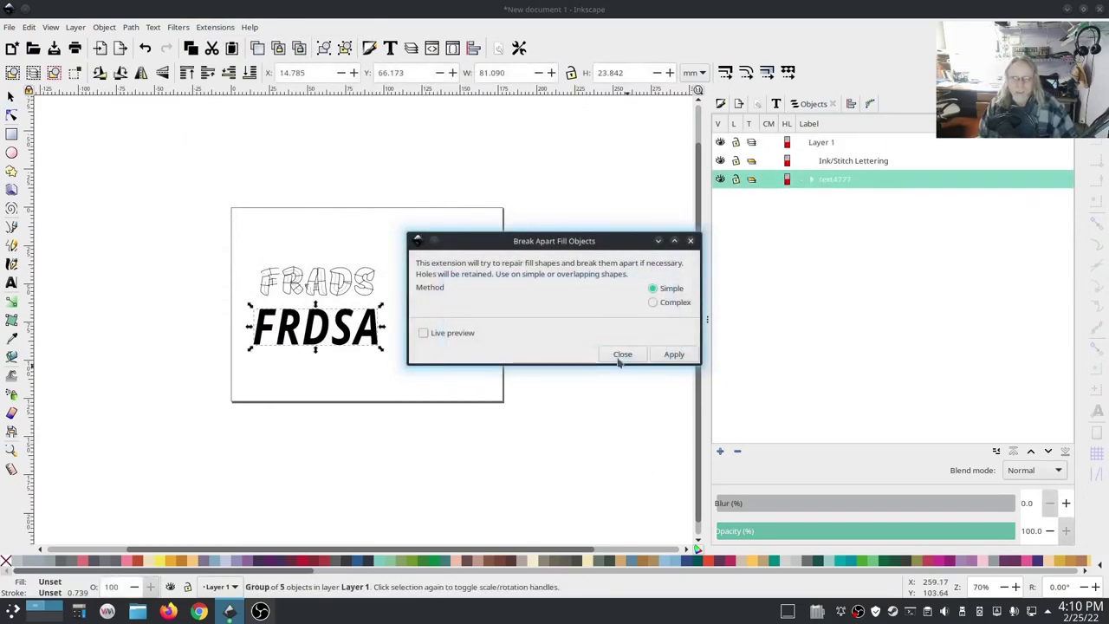
left_click(621, 354)
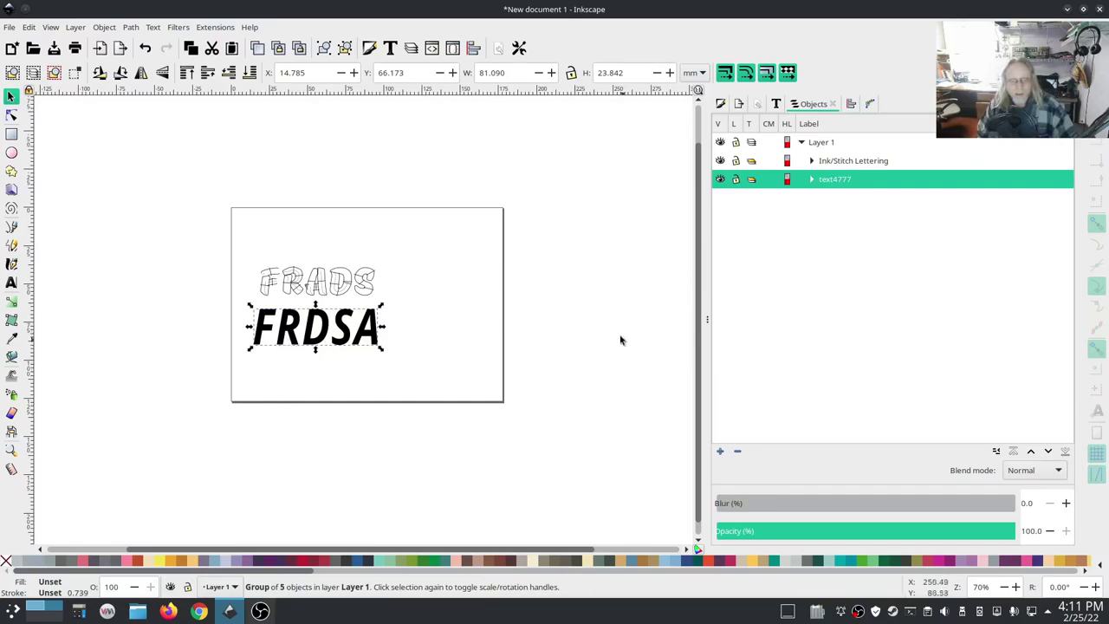
Run the Ink/Stitch simulator on the whole design at 1024 stitches/sec, view the result in realistic mode, and close it.
left_click(565, 348)
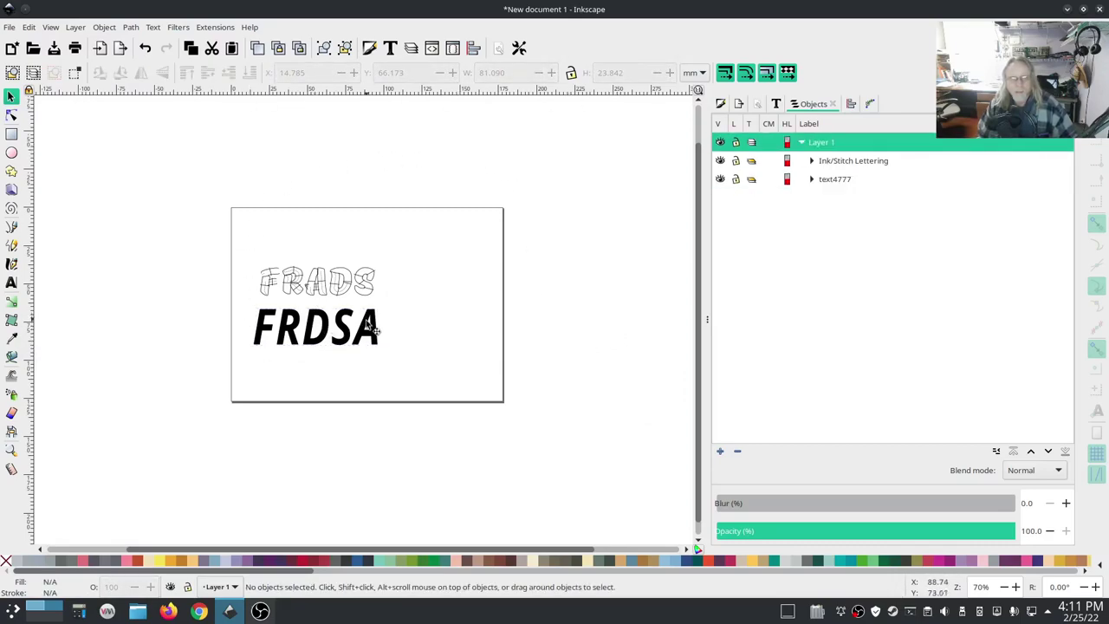
left_click(215, 27)
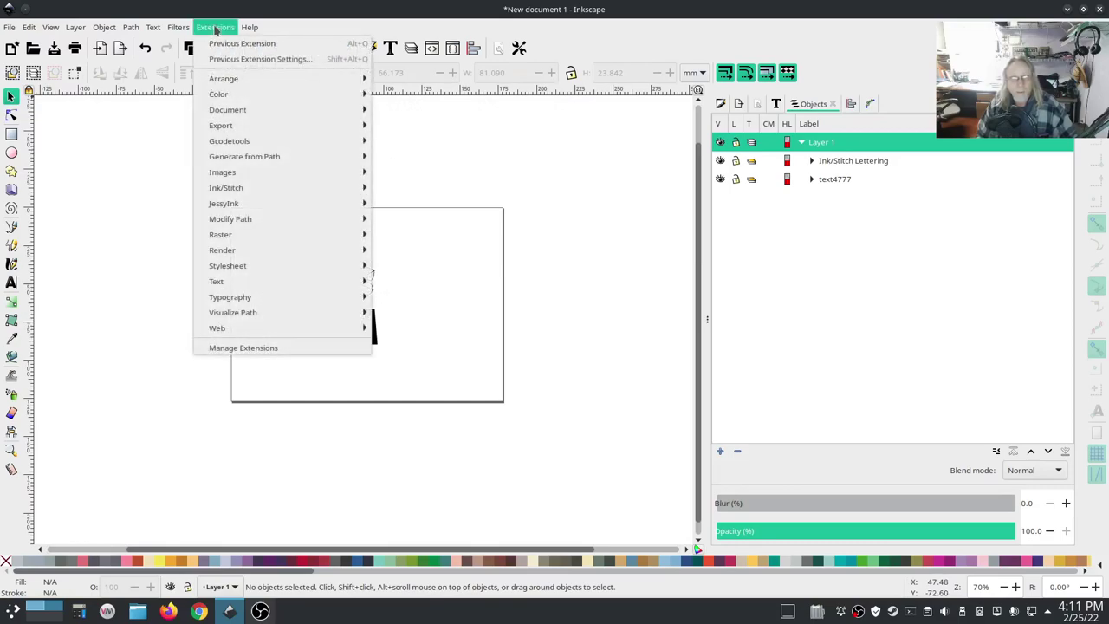
mouse_move(236, 188)
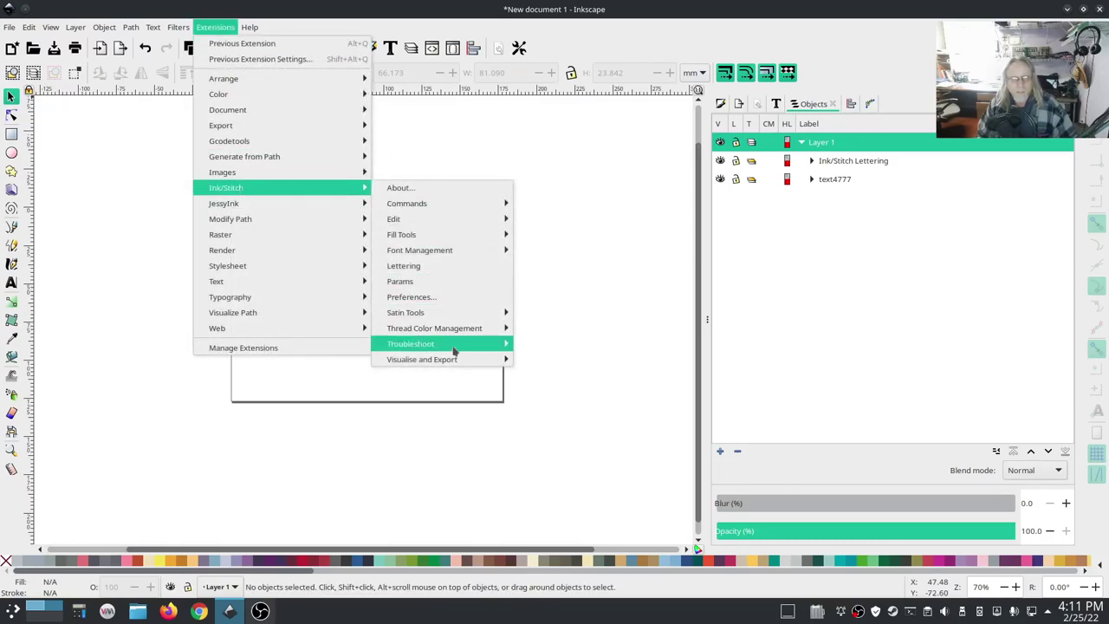
mouse_move(449, 363)
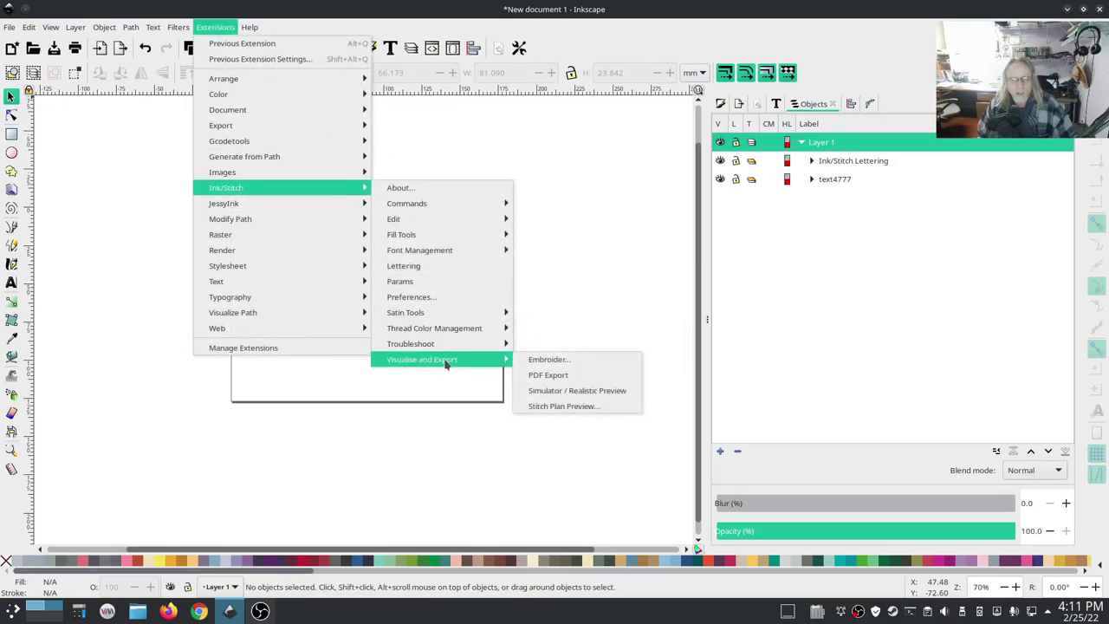
left_click(595, 391)
left_click(443, 513)
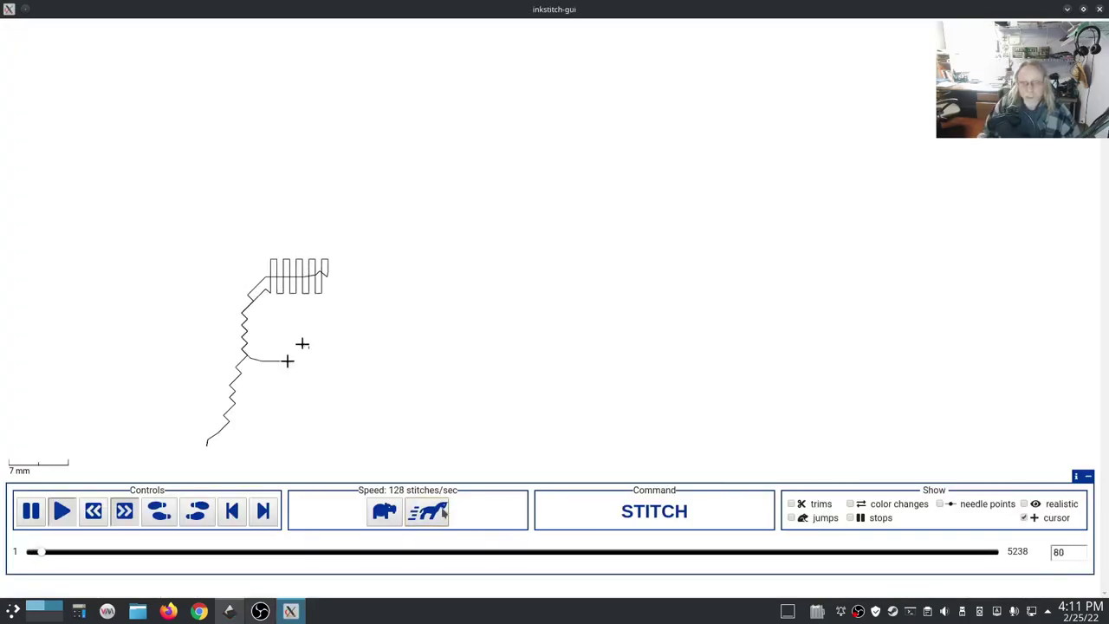
left_click(443, 513)
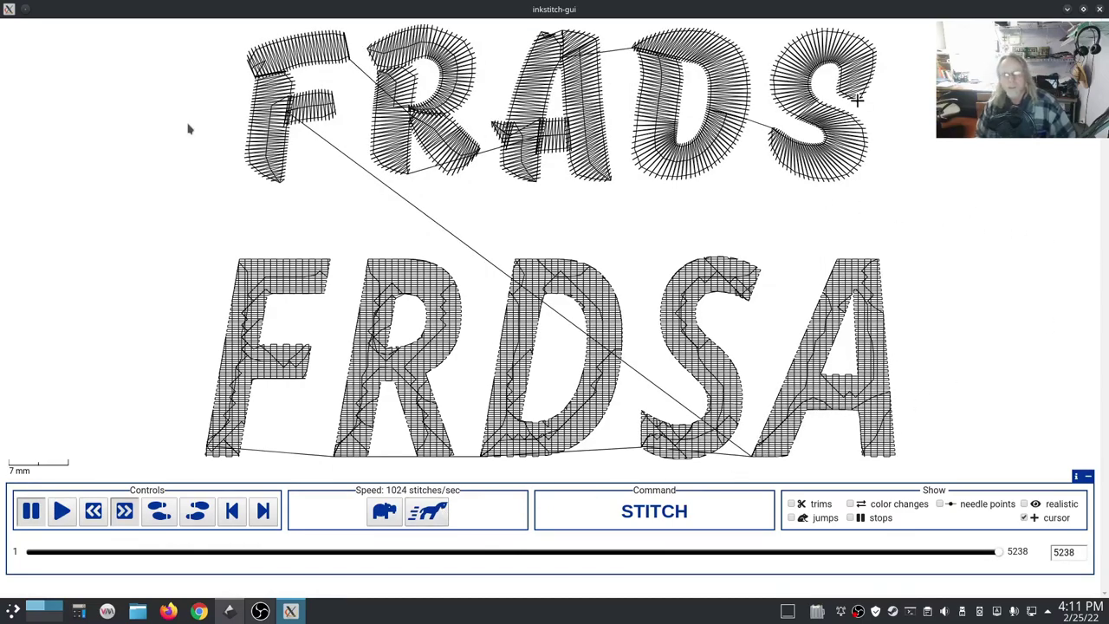
left_click(1025, 504)
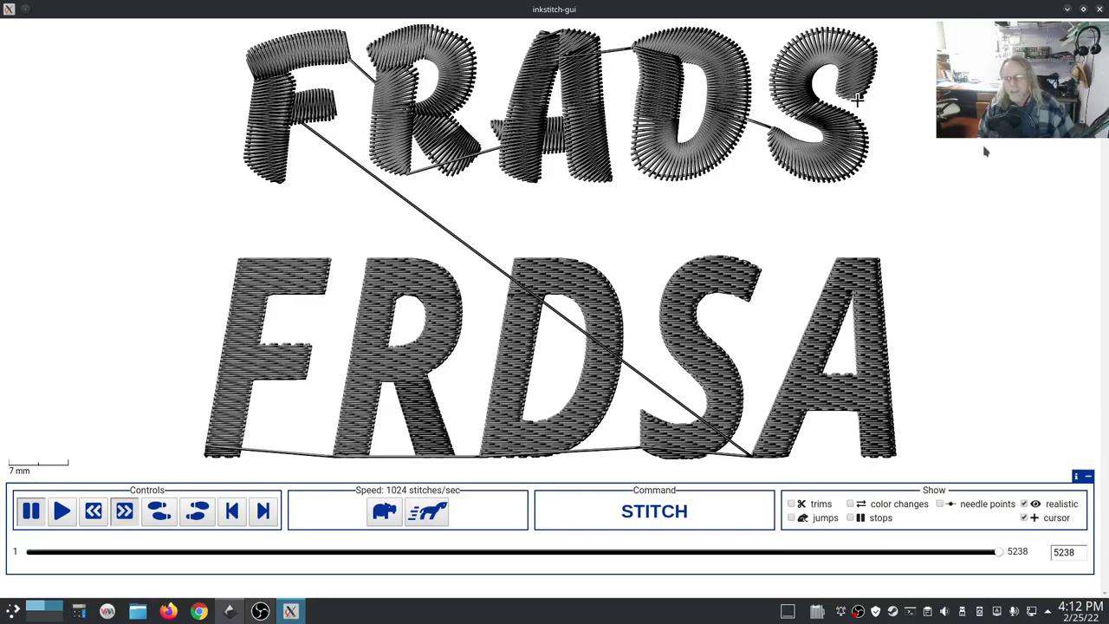
left_click(1100, 9)
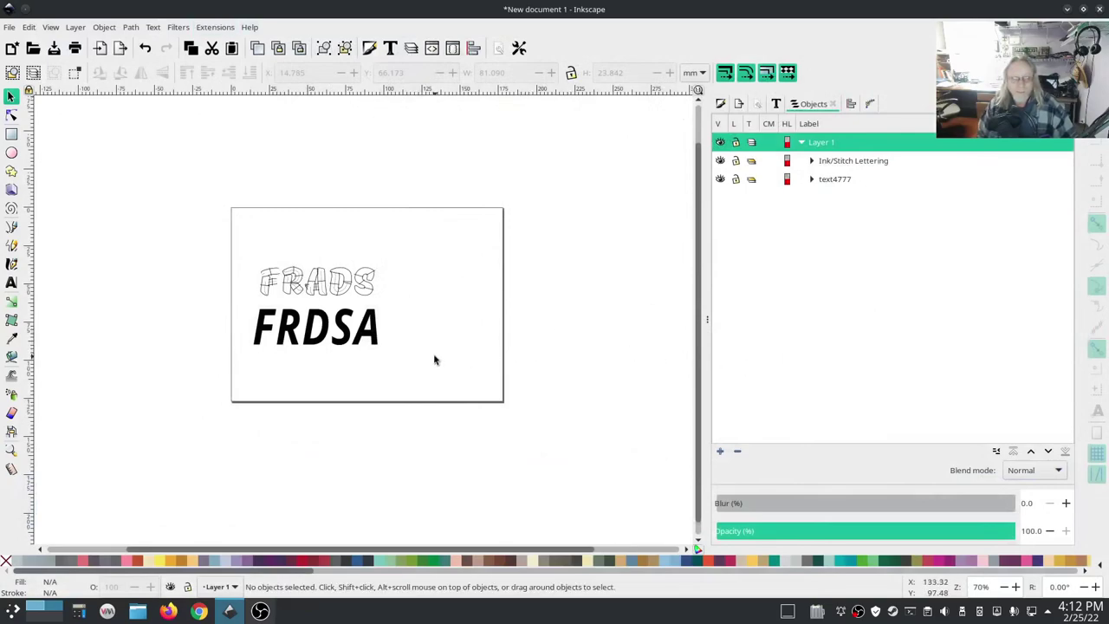
Move the FRDSA letter group down to about X 21.5 mm, Y 76.8 mm and reduce its opacity to about 23%.
left_click(321, 289)
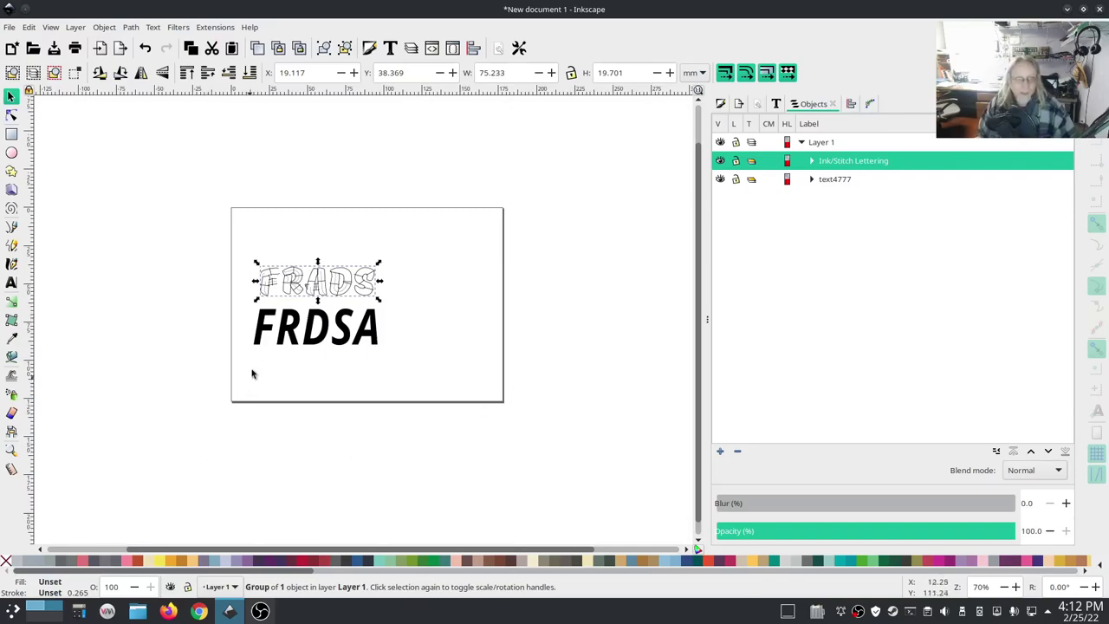
left_click_drag(292, 330, 304, 346)
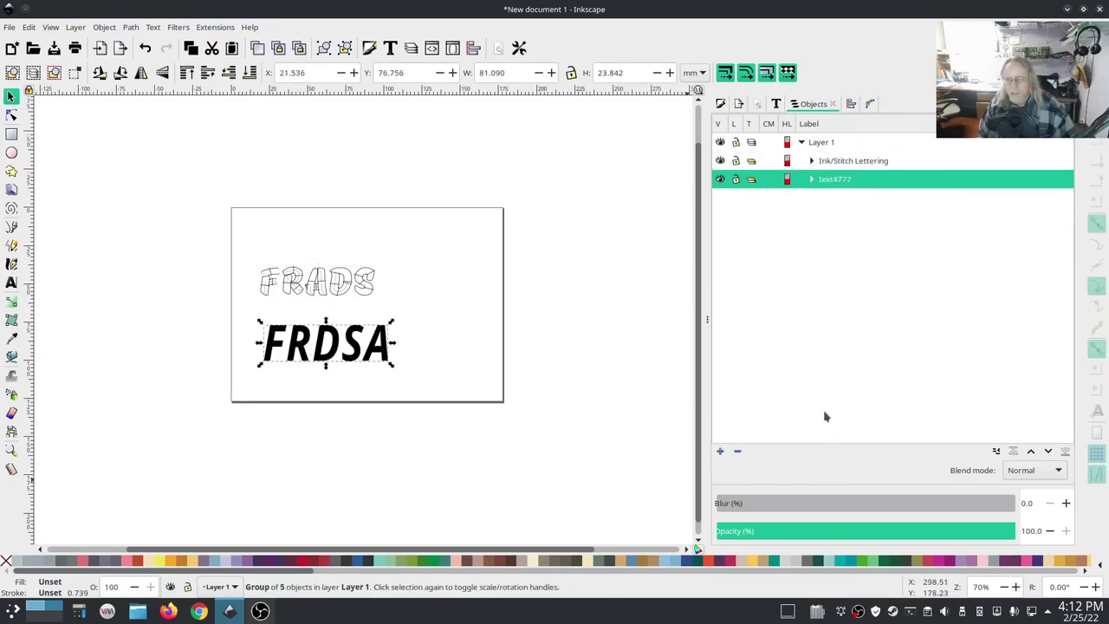
left_click_drag(770, 529, 786, 530)
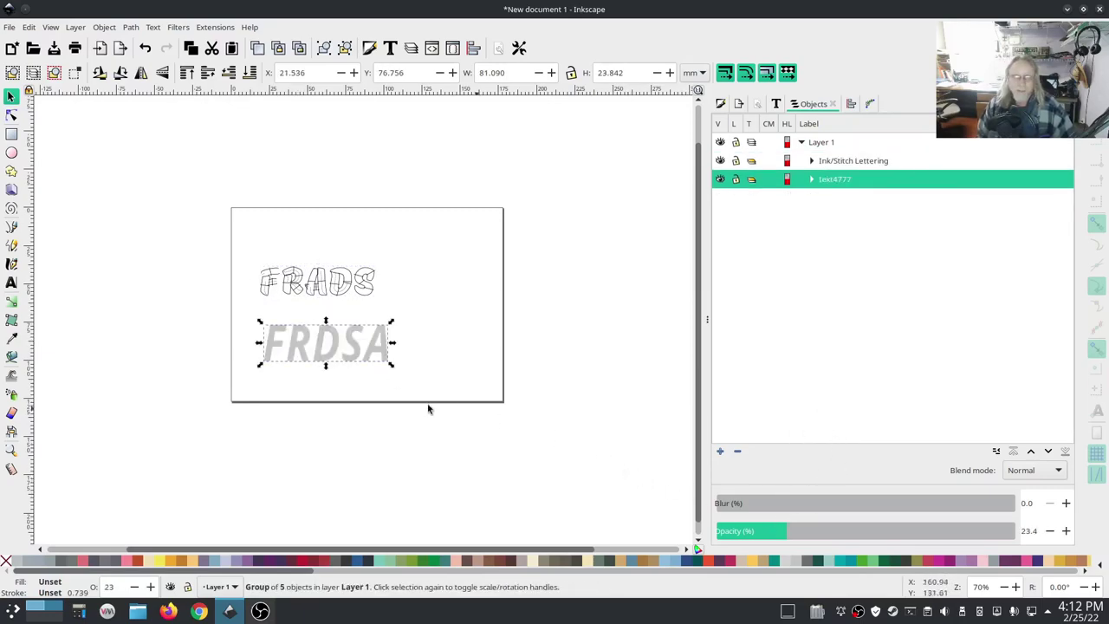
Draw a straight line about 23 mm high along the stem of the faded letter F, from its foot to its top.
scroll(275, 338, "up", 4, "ctrl")
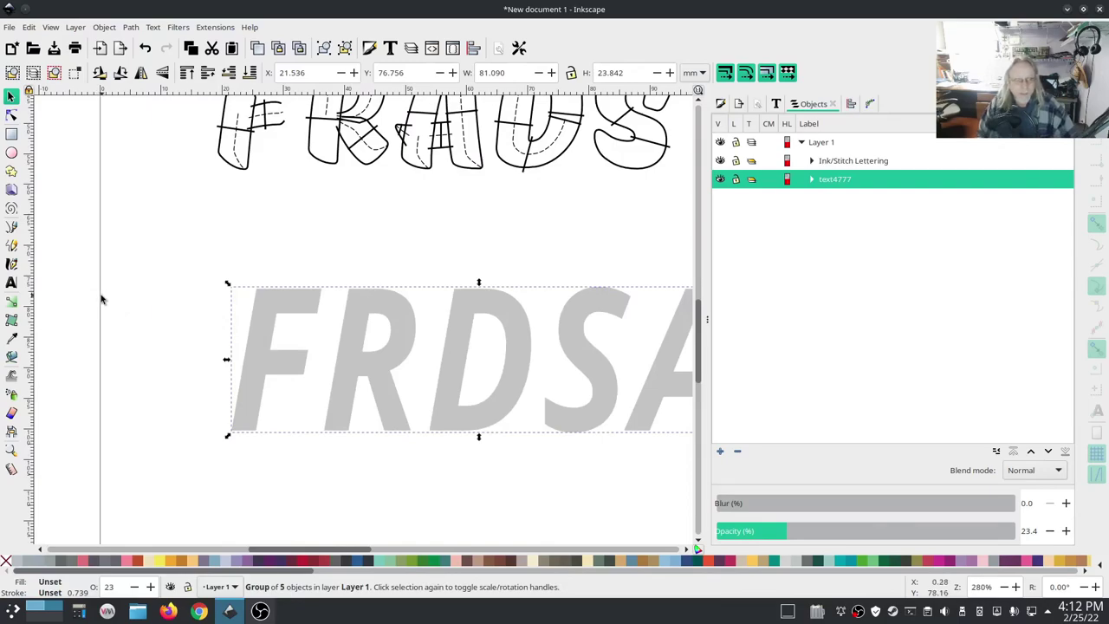
left_click(12, 228)
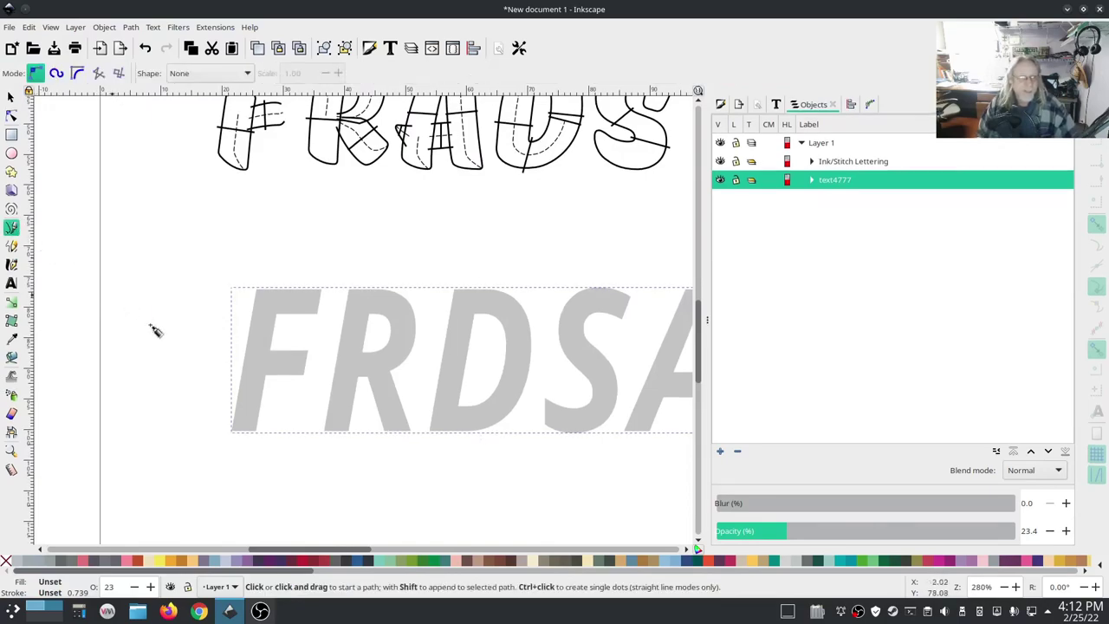
left_click(236, 429)
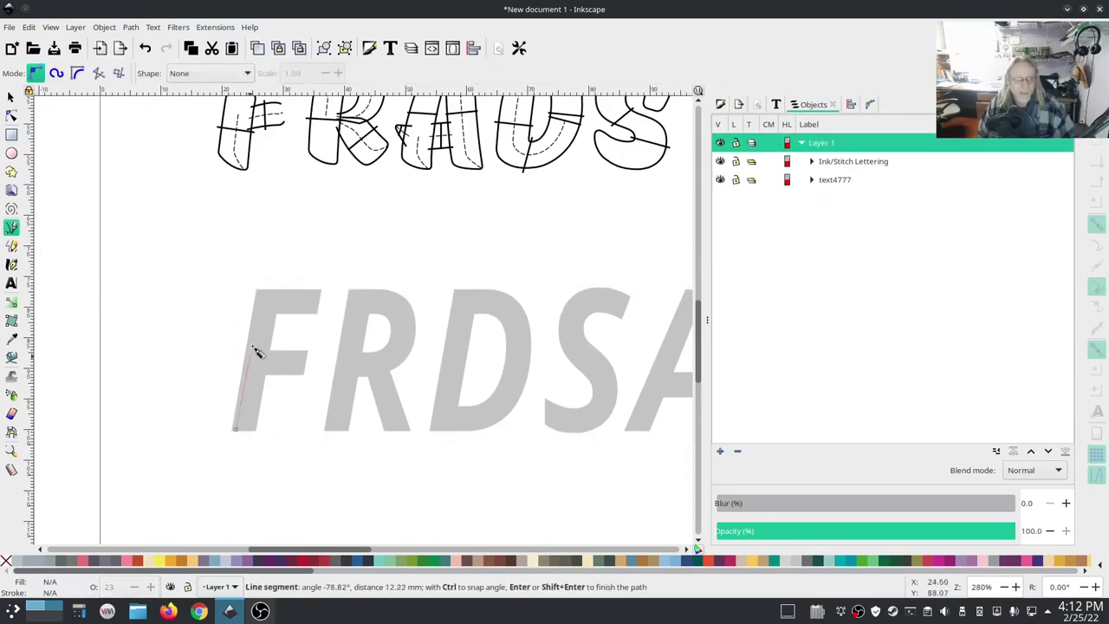
double_click(268, 295)
key("s")
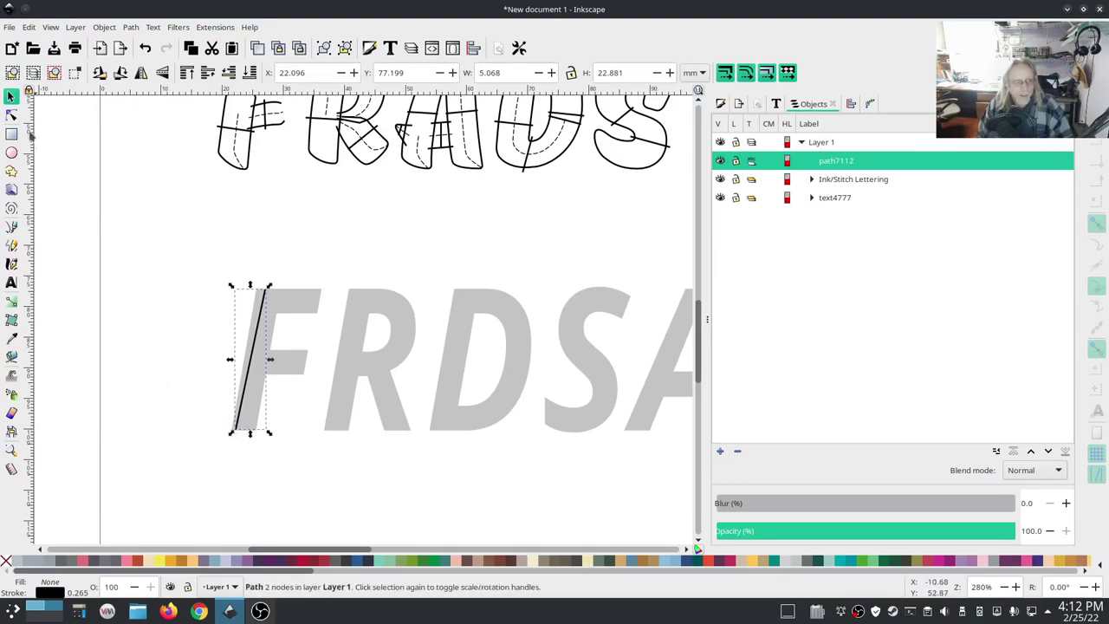
Adjust both end nodes of the F's stem line so it runs along the middle of the stem.
left_click(11, 116)
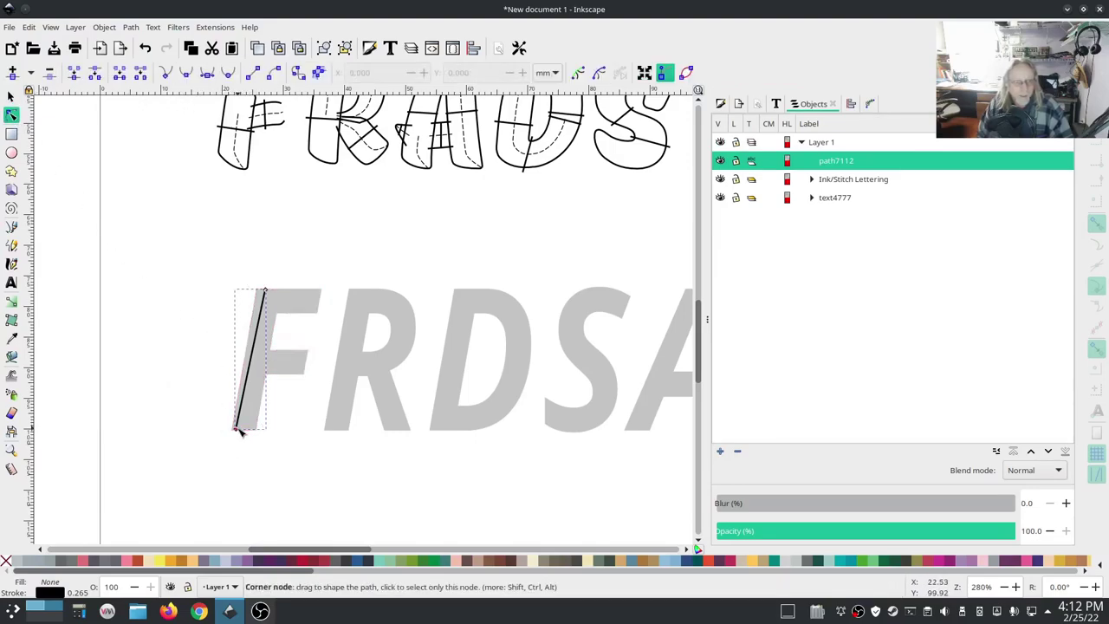
left_click_drag(238, 430, 241, 428)
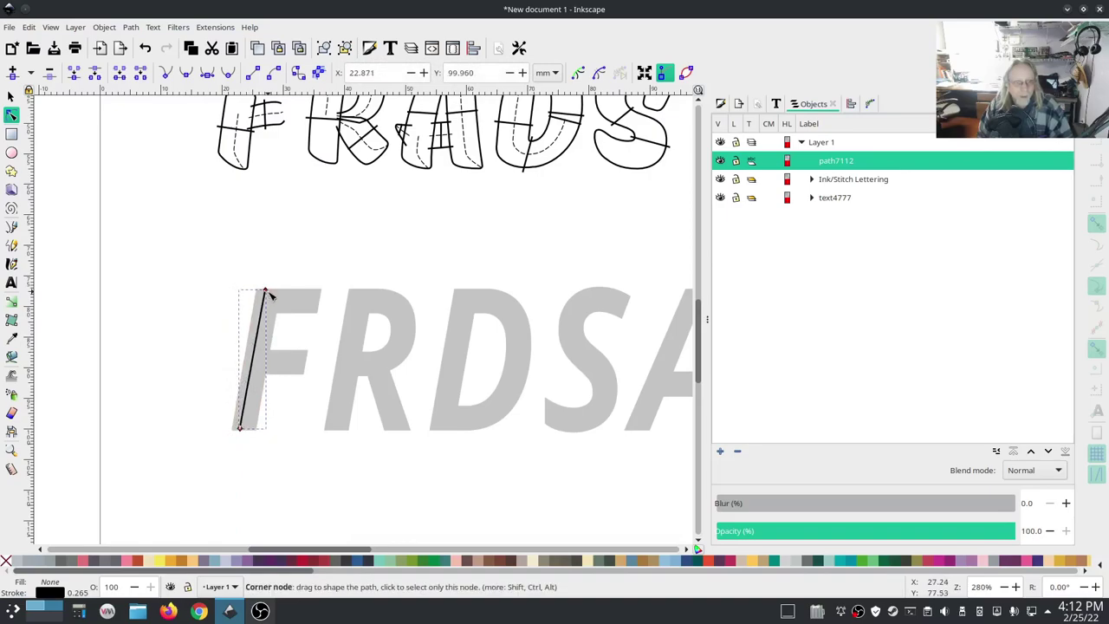
left_click_drag(267, 294, 270, 292)
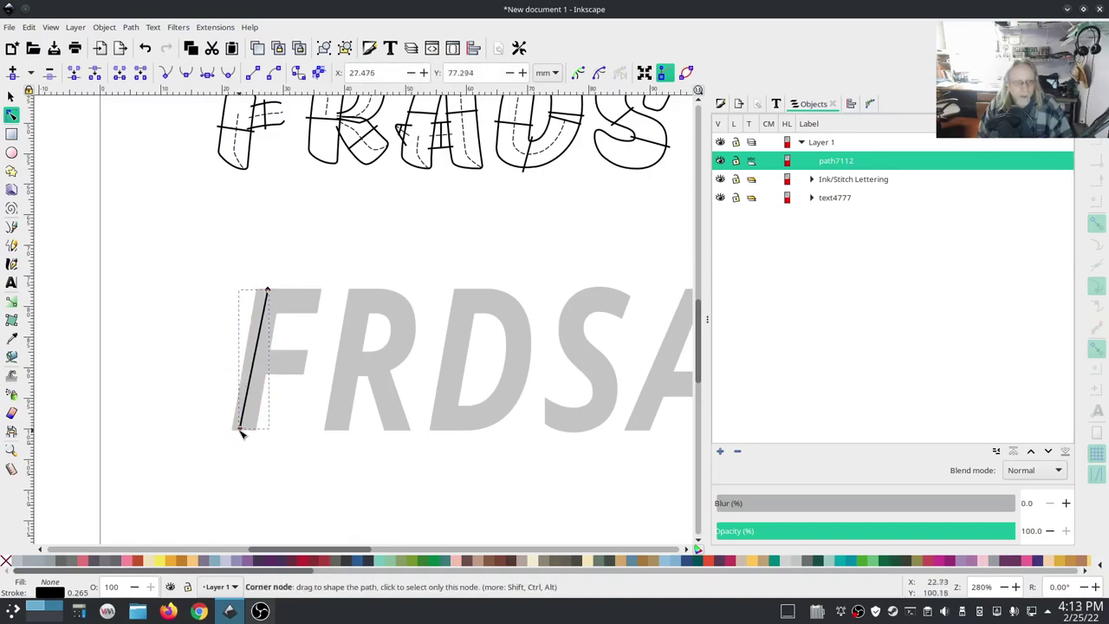
left_click_drag(244, 431, 244, 431)
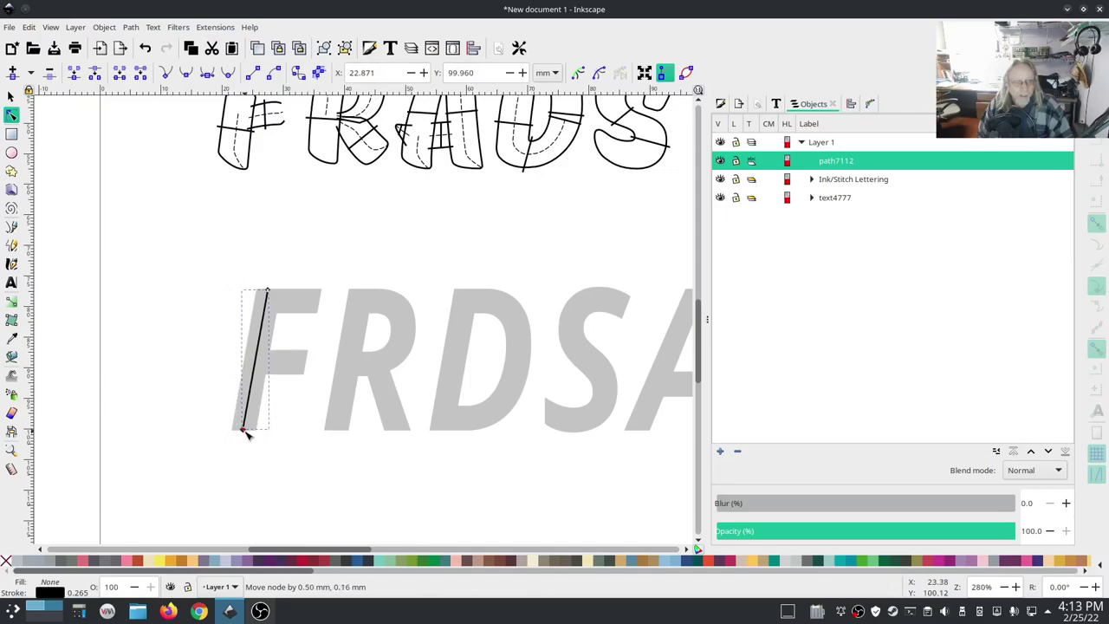
Set the stem line's stroke width to 4 mm, after trying 2 and 3 mm, so it covers the F's stem.
left_click(720, 104)
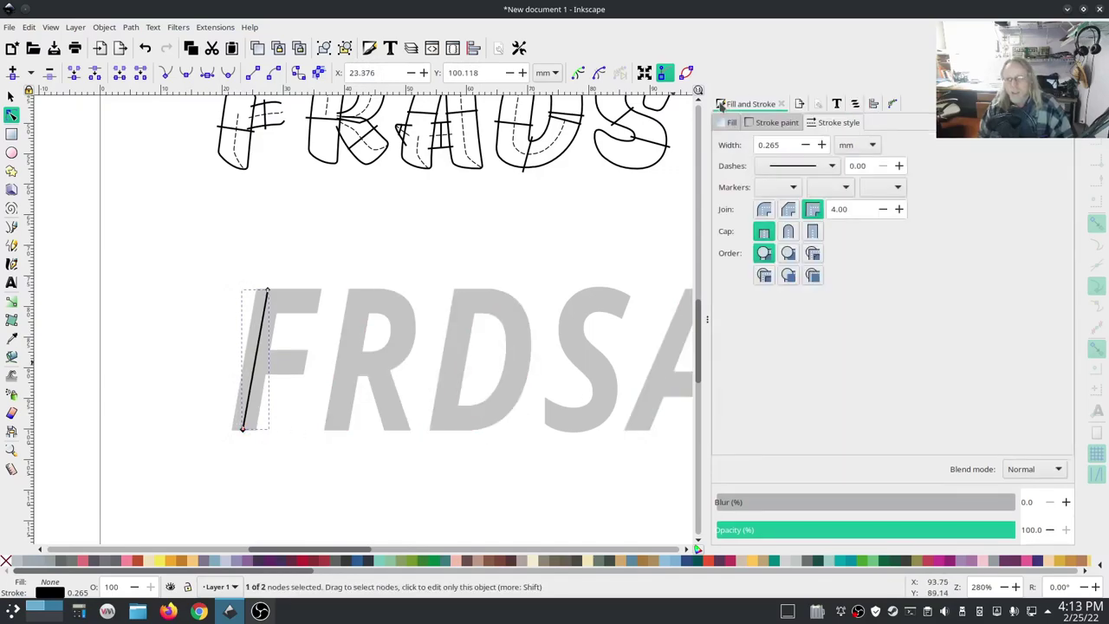
left_click(780, 145)
type("2")
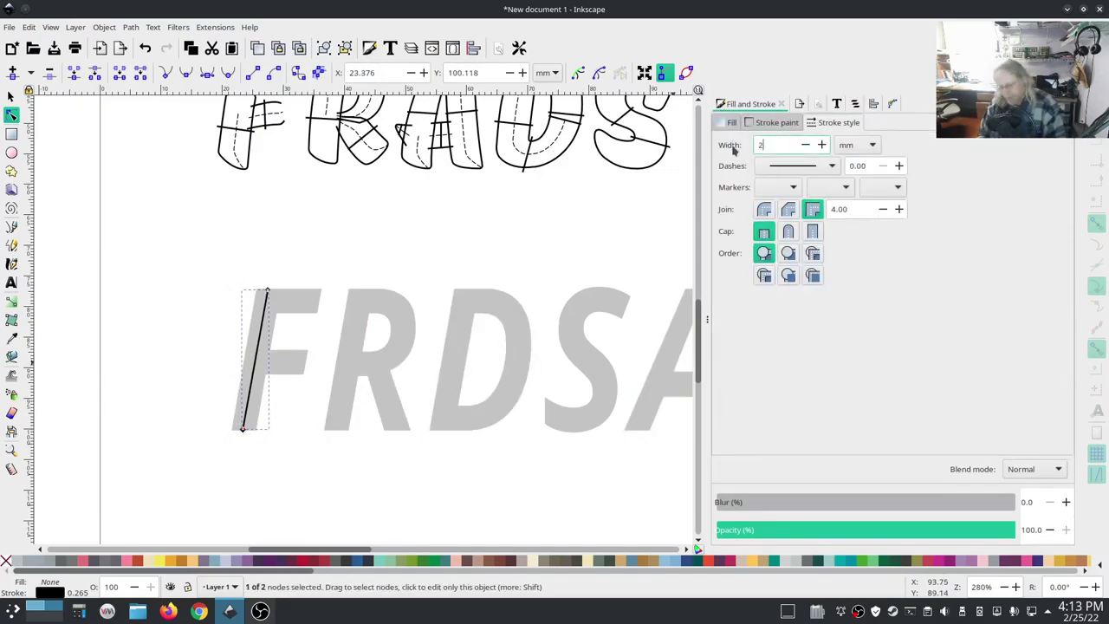
key("Return")
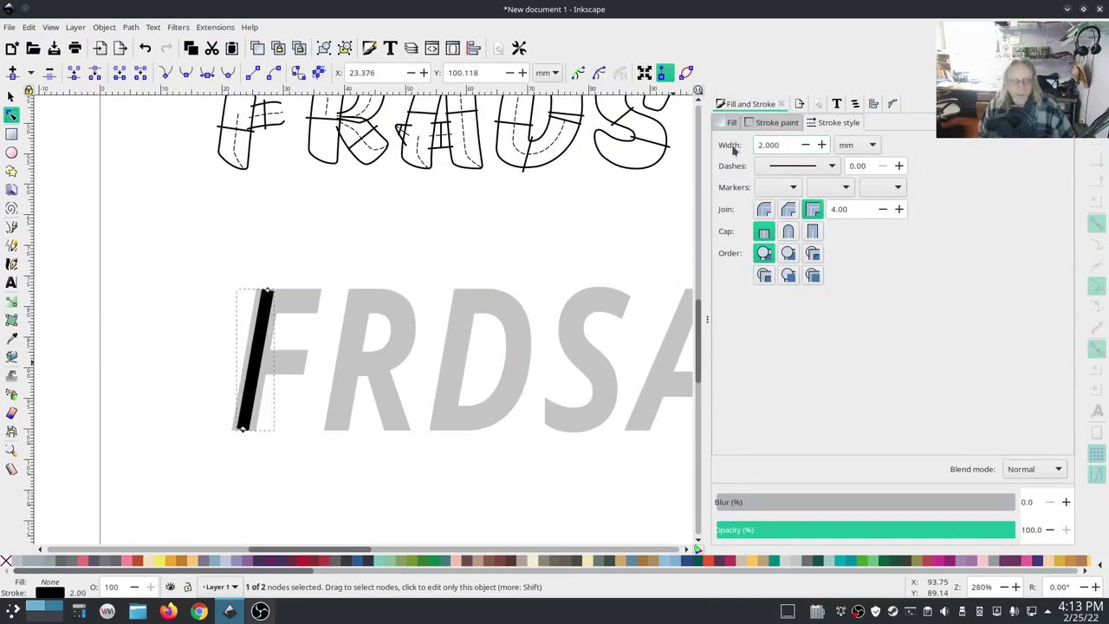
key("Return")
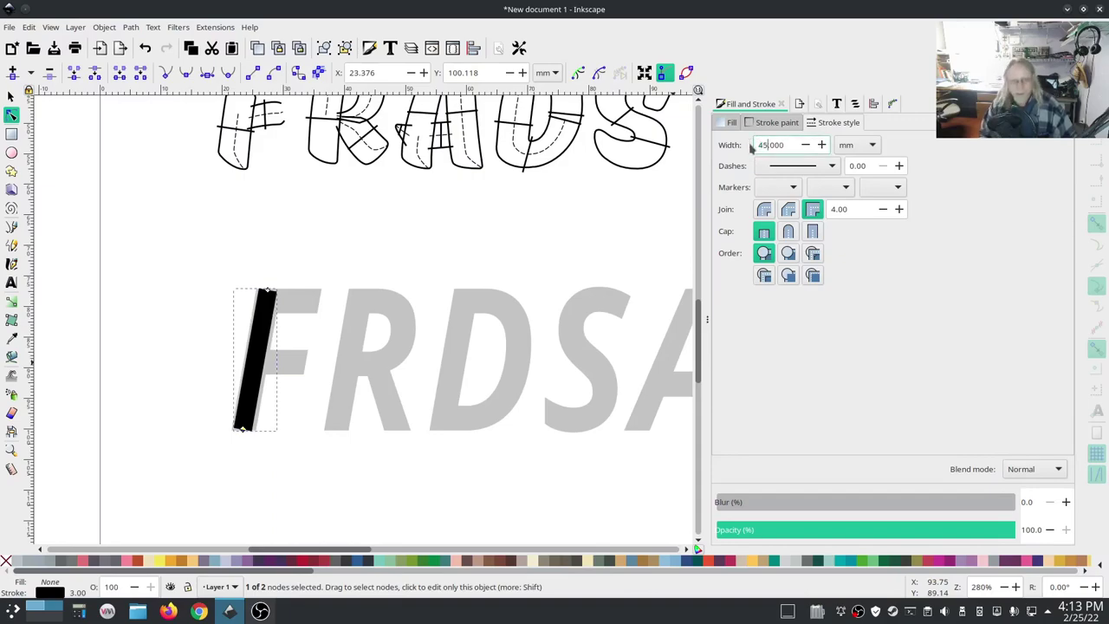
key("Return")
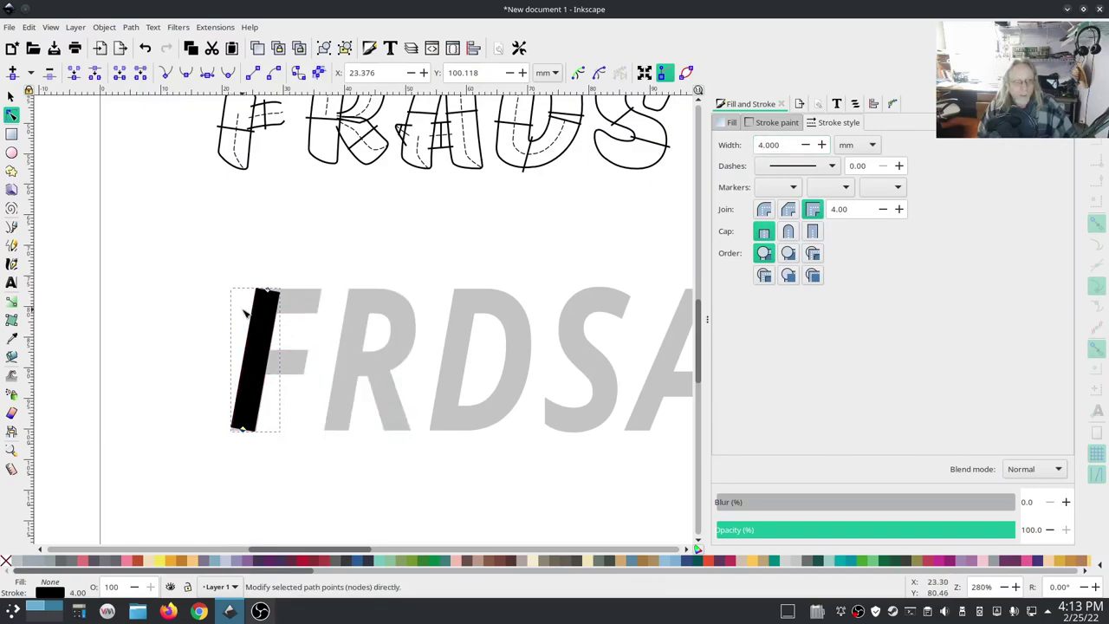
Draw a horizontal line about 7 mm long along the F's top arm and give it a 4 mm stroke width.
left_click(13, 227)
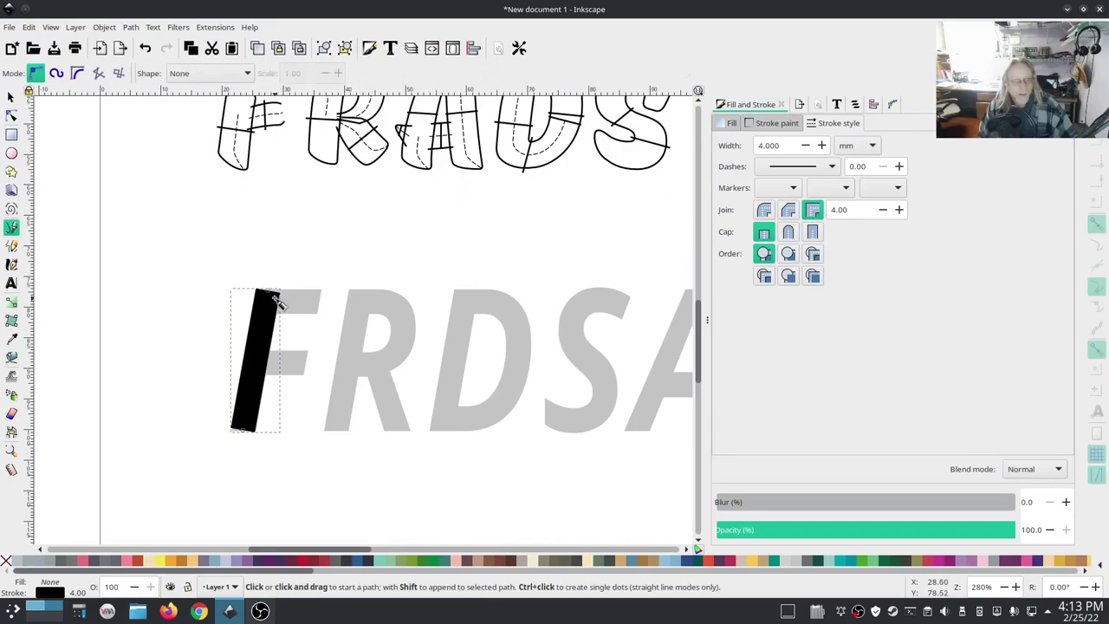
left_click(275, 299)
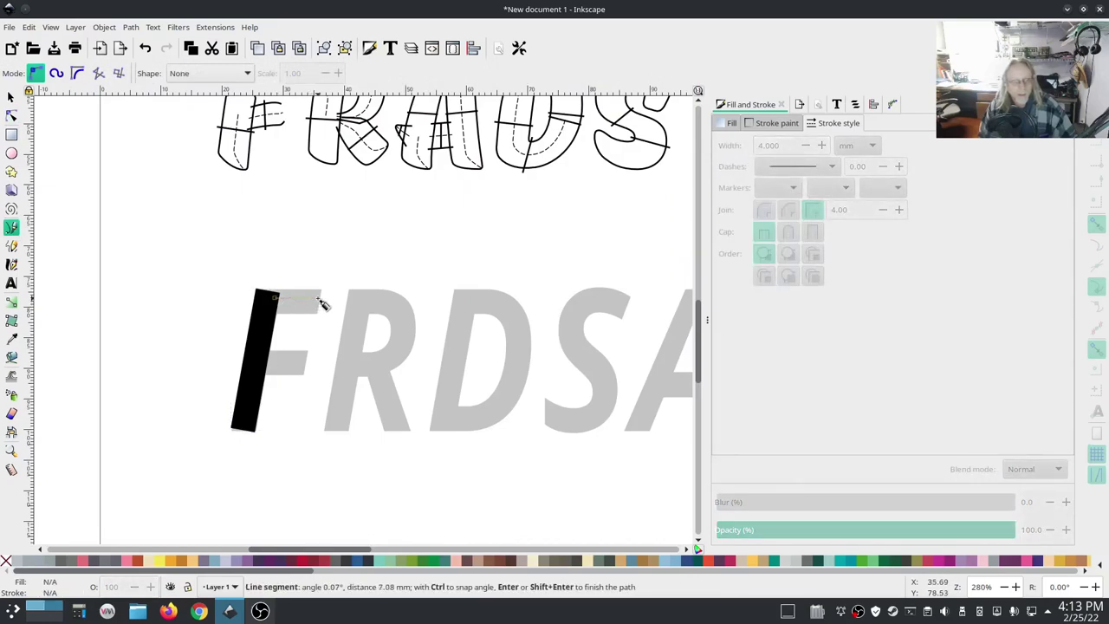
double_click(319, 297)
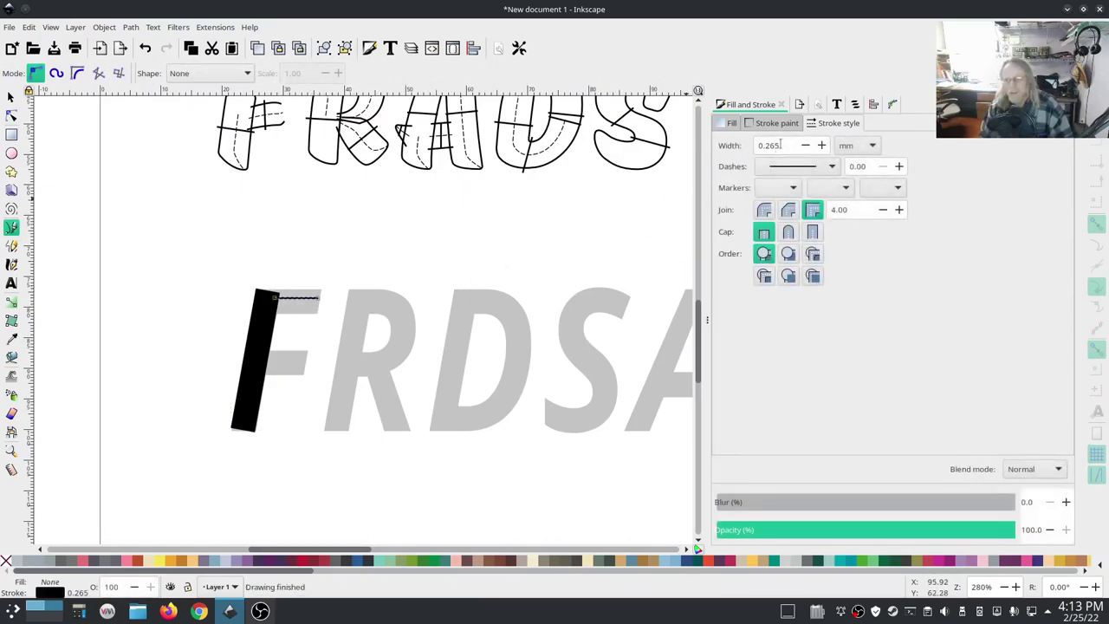
left_click_drag(780, 145, 743, 144)
type("4")
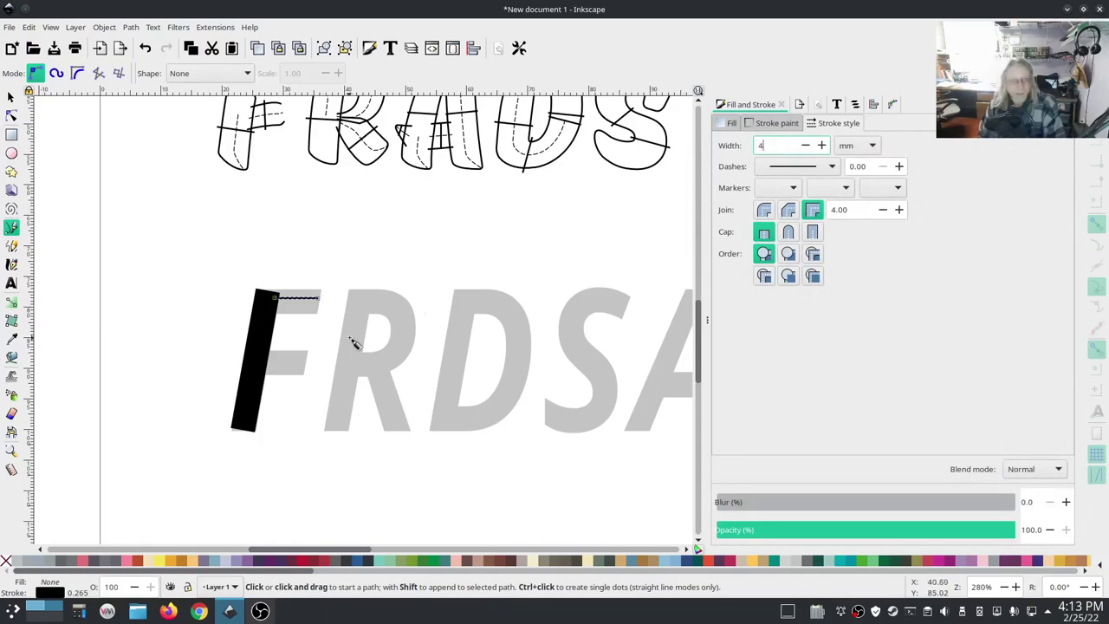
key("Return")
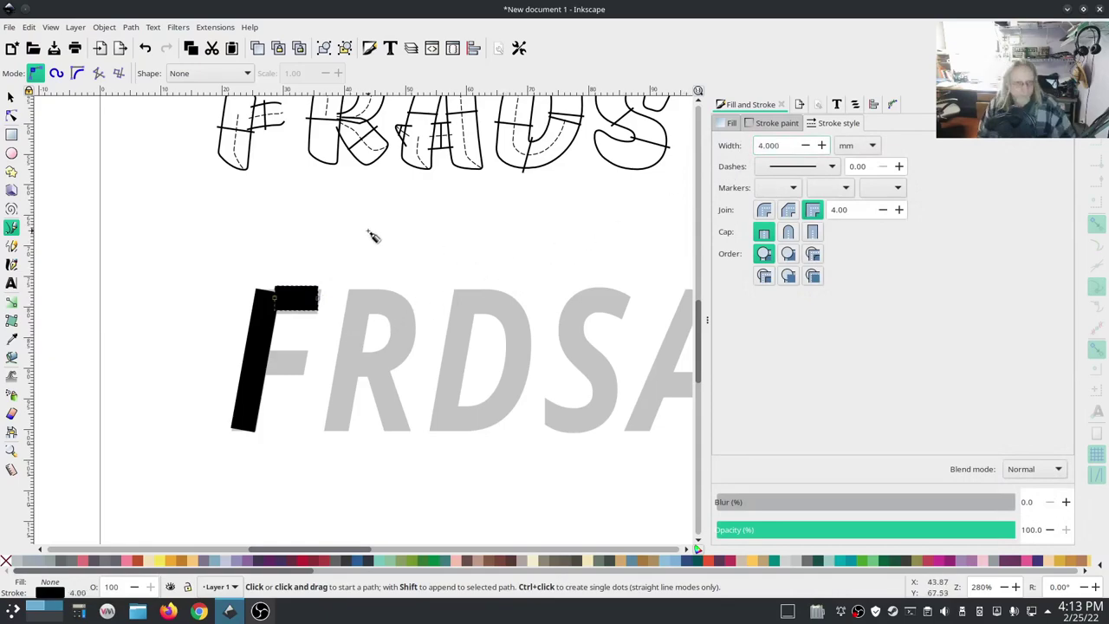
Duplicate the top bar onto the F's middle arm and shift the top bar slightly down to align with its arm.
left_click(11, 96)
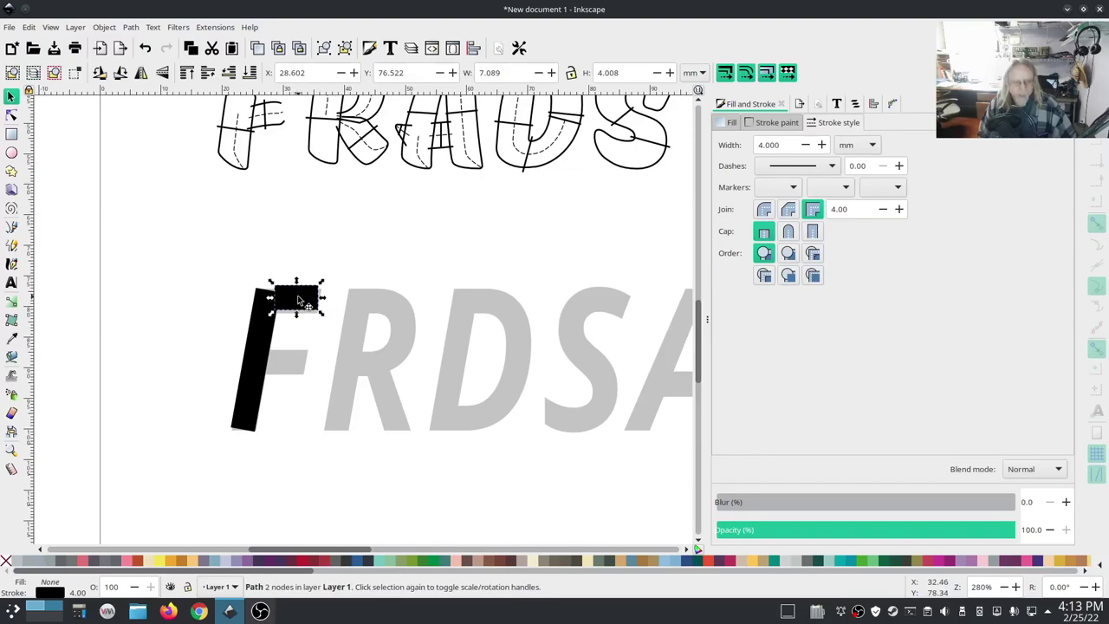
left_click_drag(297, 300, 280, 370)
left_click_drag(297, 291, 297, 302)
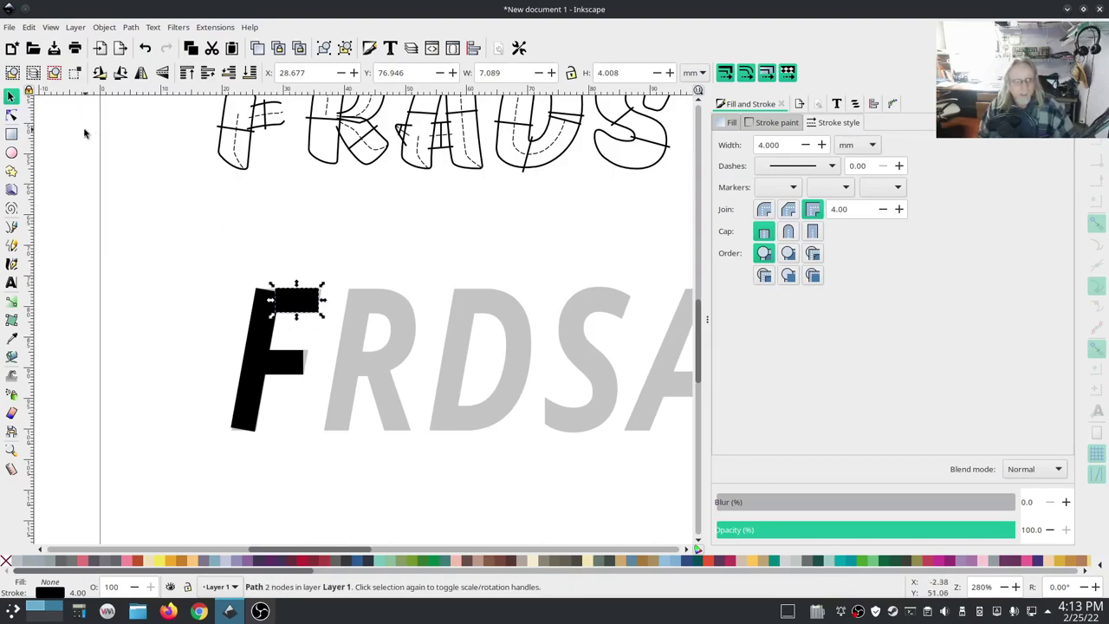
Convert the three thick F strokes to satin columns with Ink/Stitch Convert Line to Satin.
left_click(855, 104)
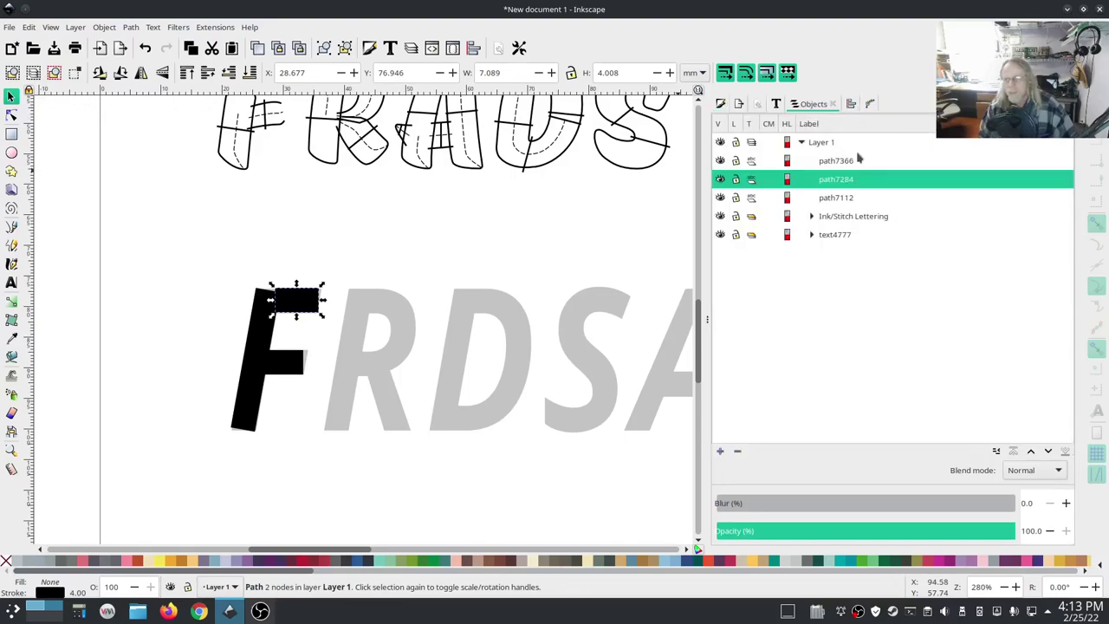
left_click(834, 202)
left_click(839, 161, "shift")
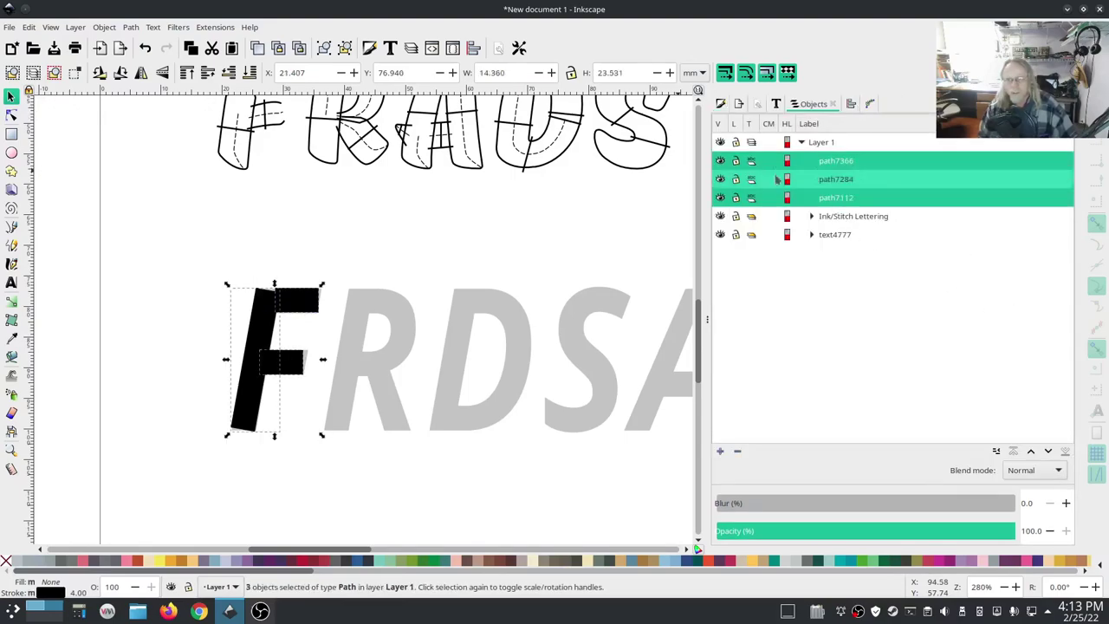
left_click(215, 27)
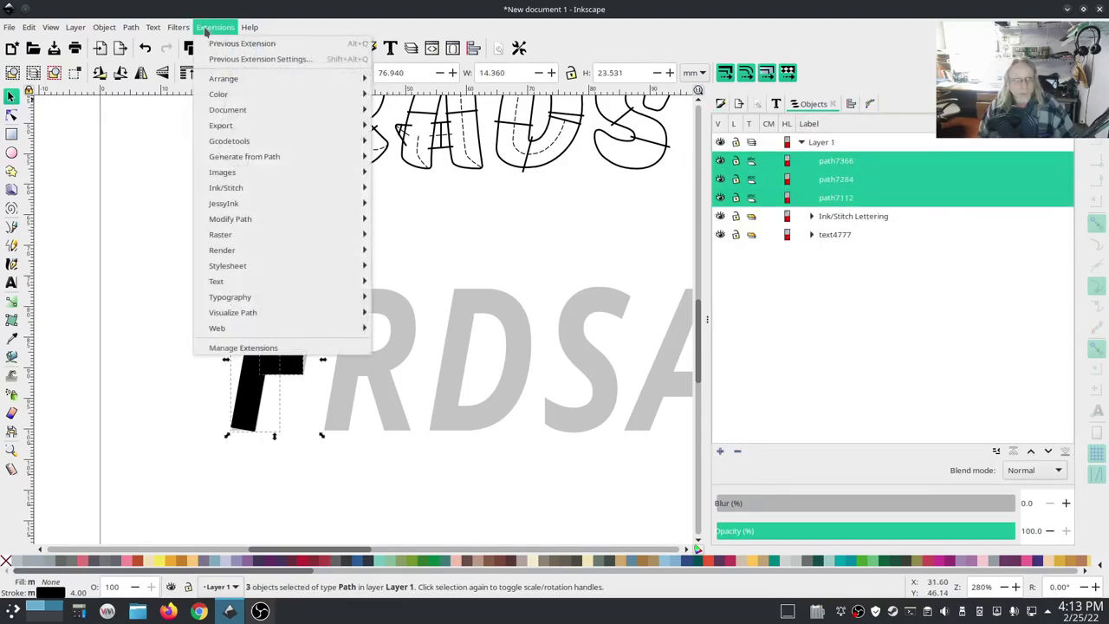
mouse_move(234, 189)
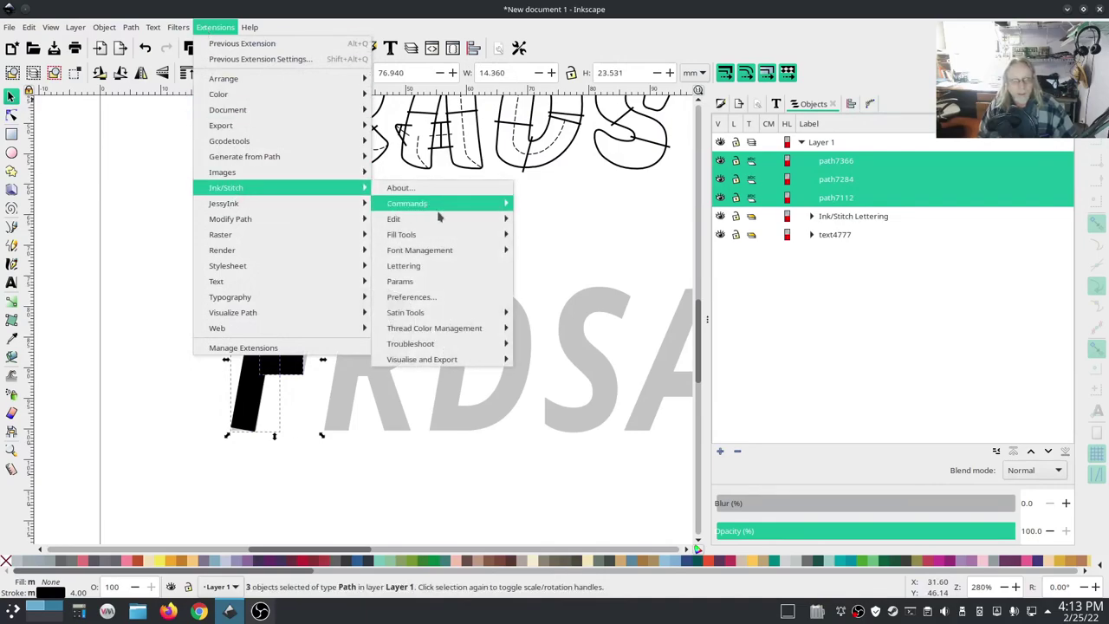
mouse_move(440, 317)
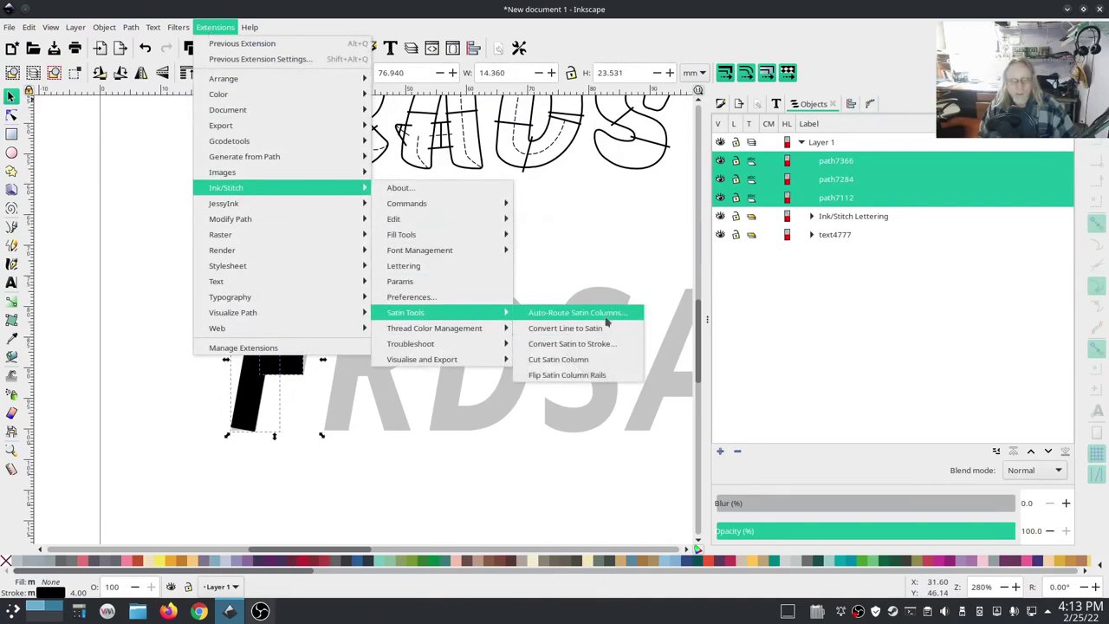
left_click(606, 331)
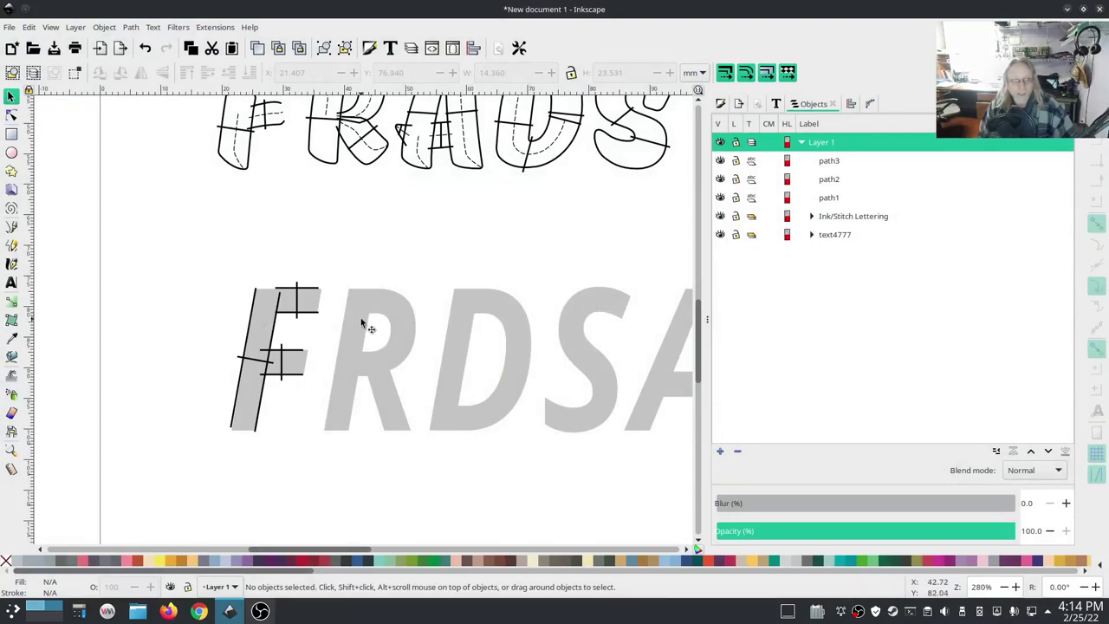
Auto-route the F's three satin columns with Ink/Stitch, leaving trimming and order preservation off, and select the Auto-Satin group.
left_click(837, 162)
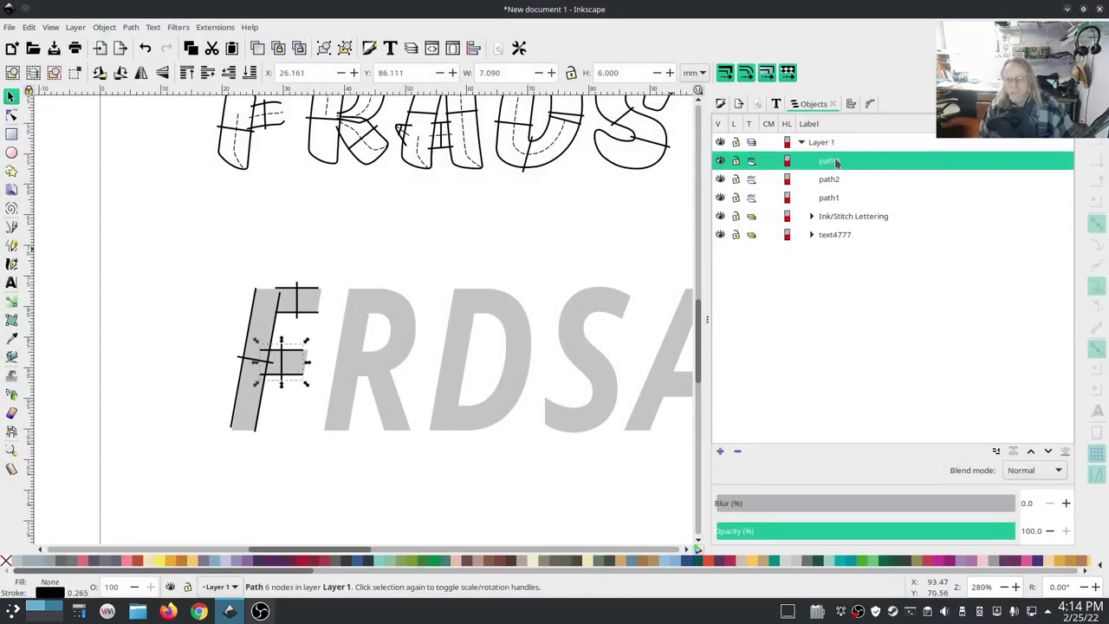
left_click(829, 199, "shift")
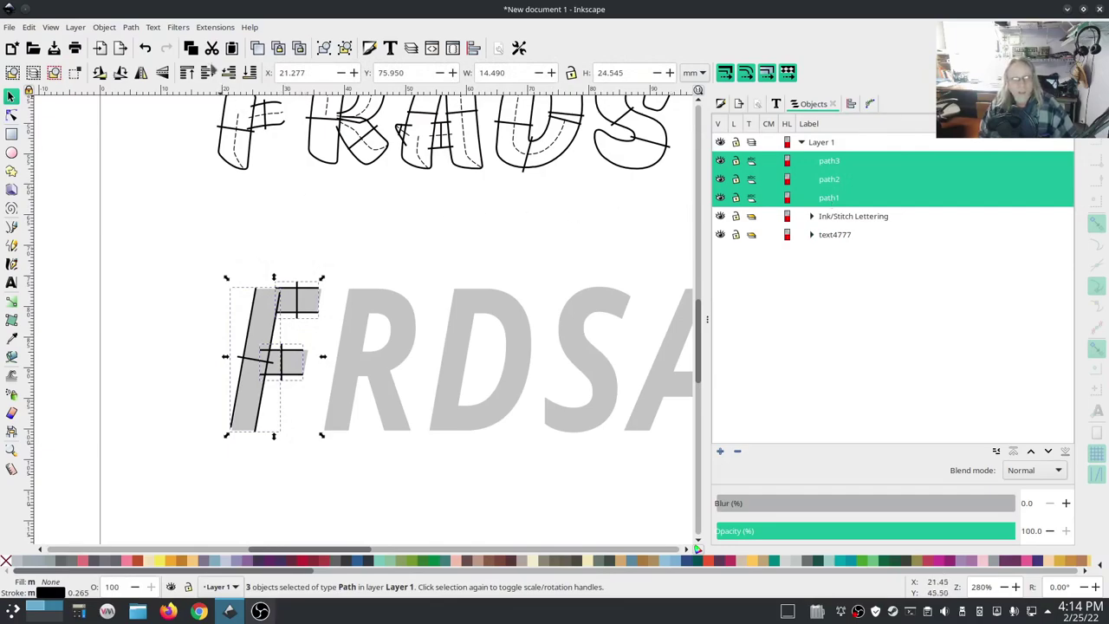
left_click(216, 27)
mouse_move(233, 193)
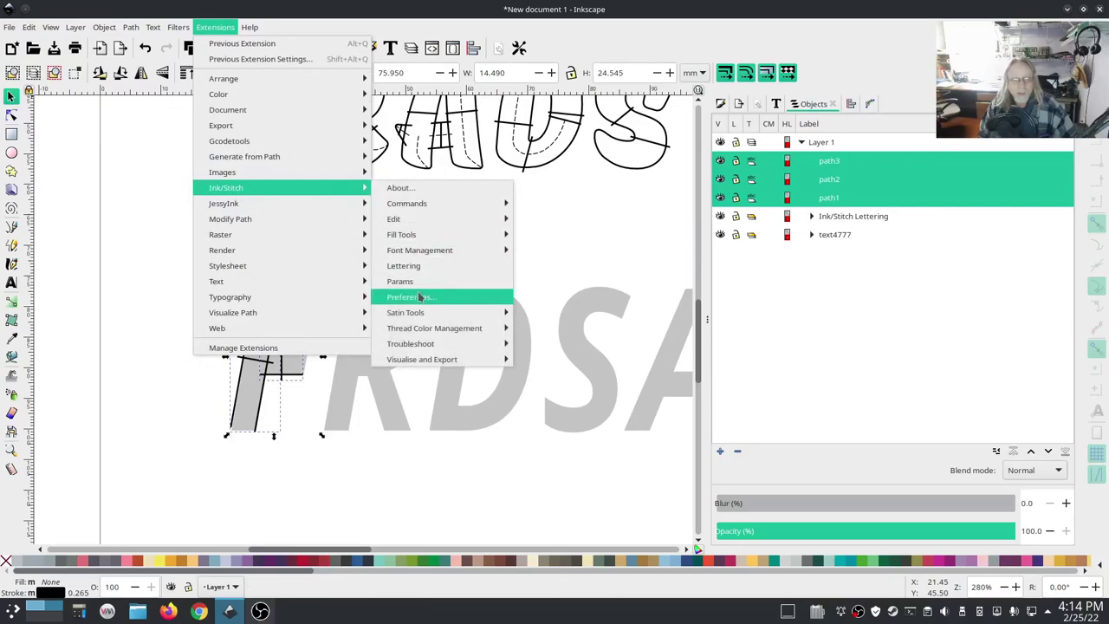
mouse_move(451, 313)
left_click(592, 317)
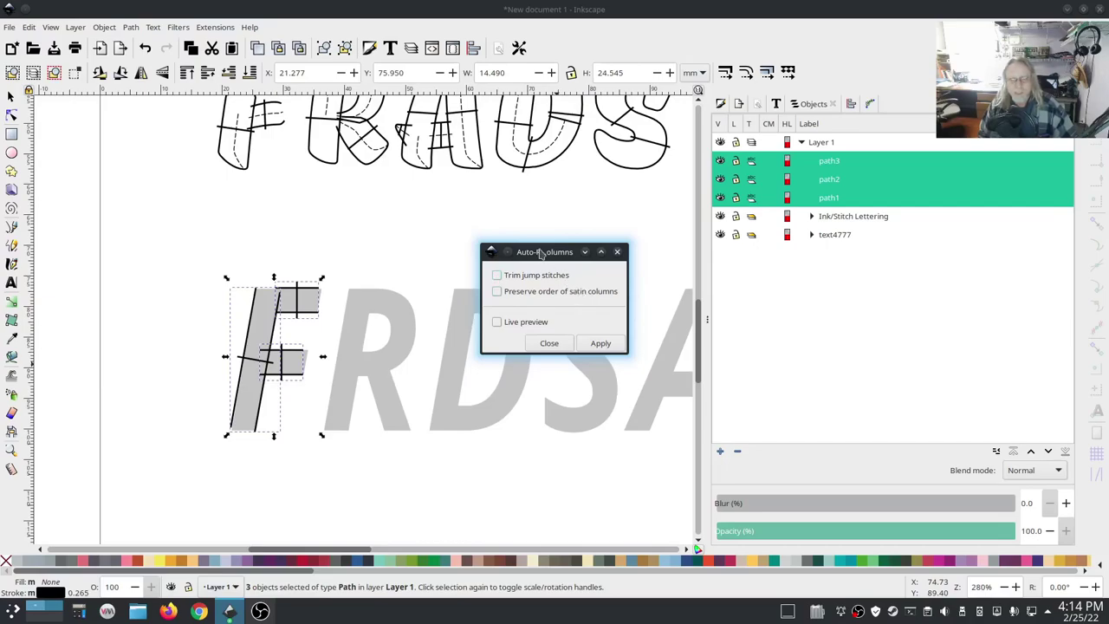
left_click(598, 344)
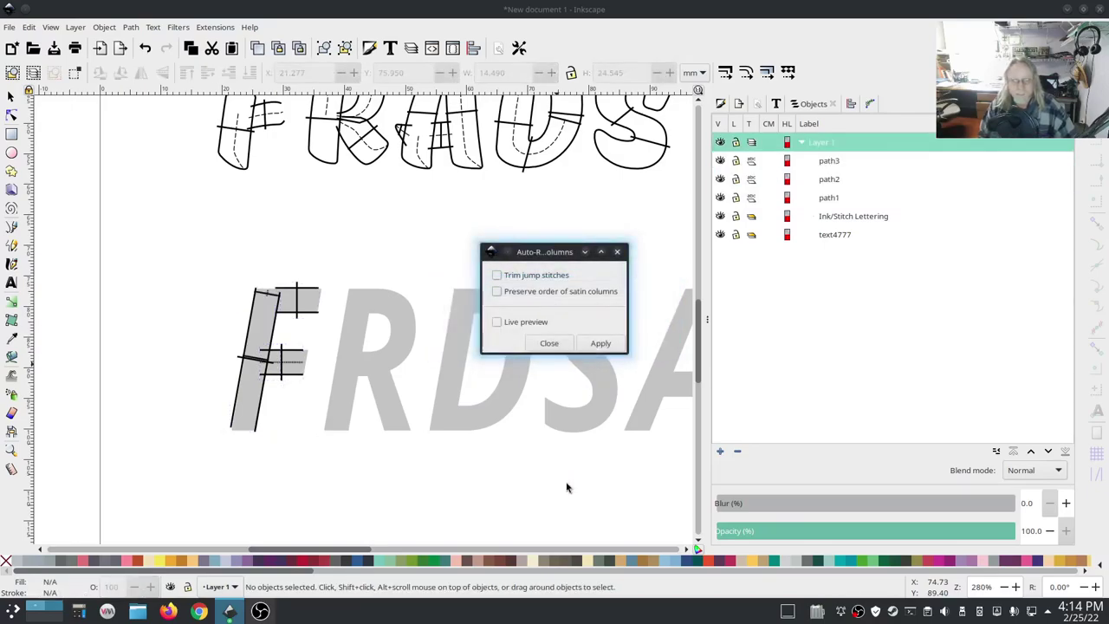
left_click(550, 344)
left_click(842, 162)
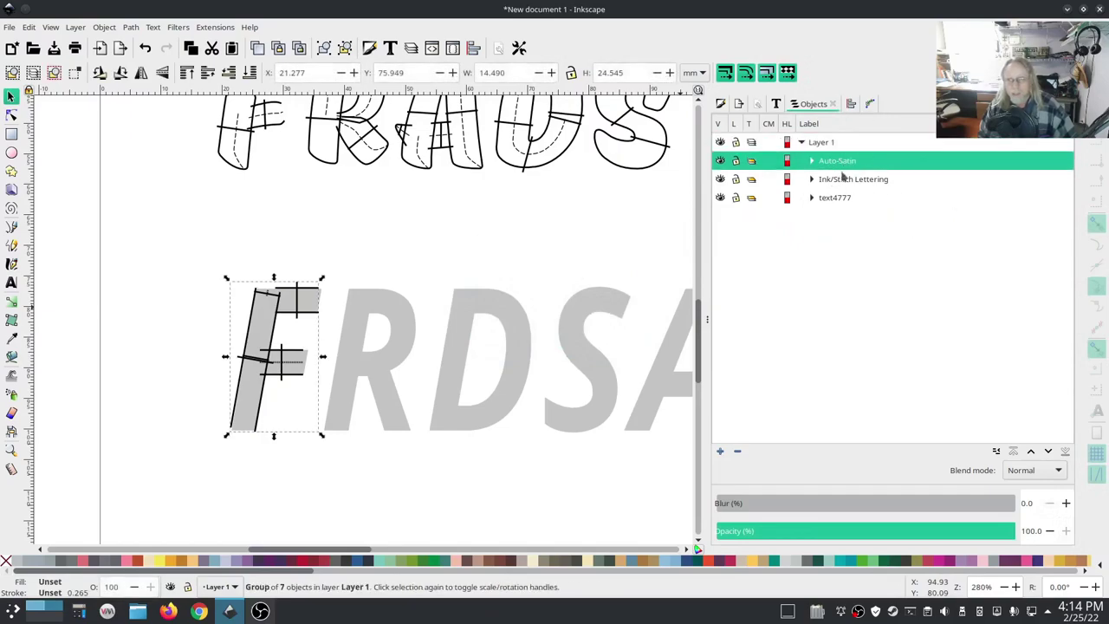
Preview the auto-routed F's stitch-out in the Ink/Stitch simulator at 256 stitches/sec, and close the preview.
left_click(231, 29)
mouse_move(260, 187)
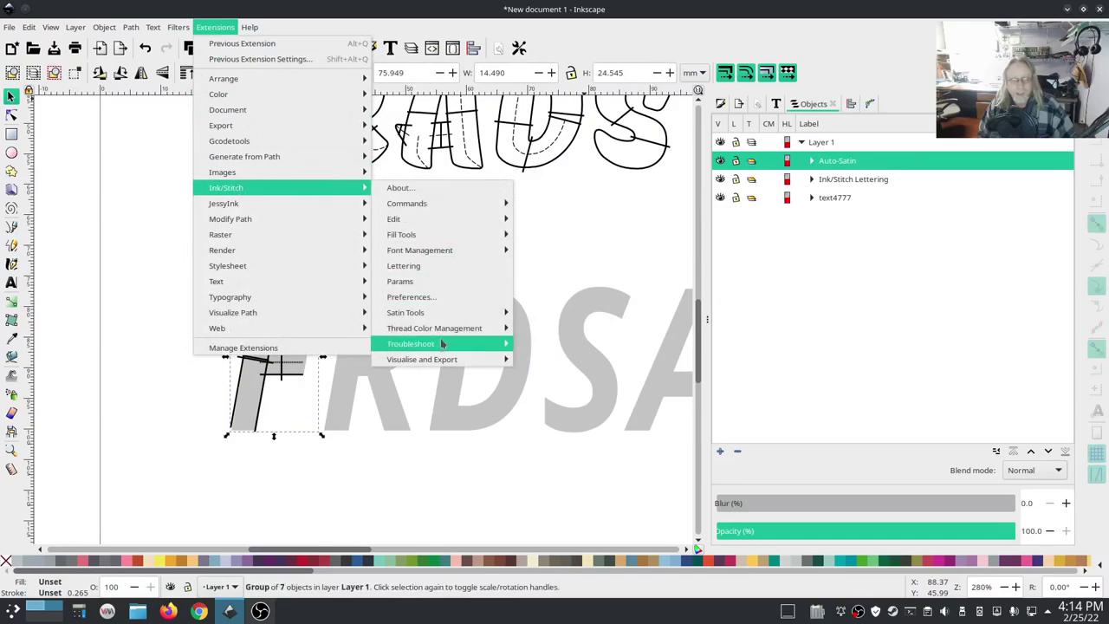
mouse_move(442, 358)
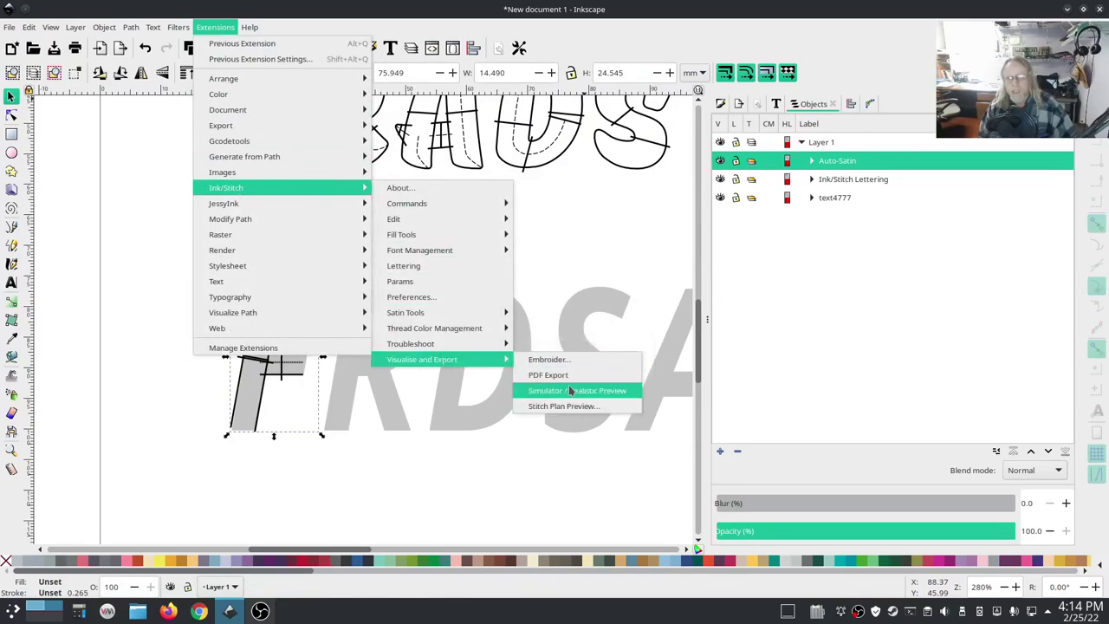
left_click(571, 391)
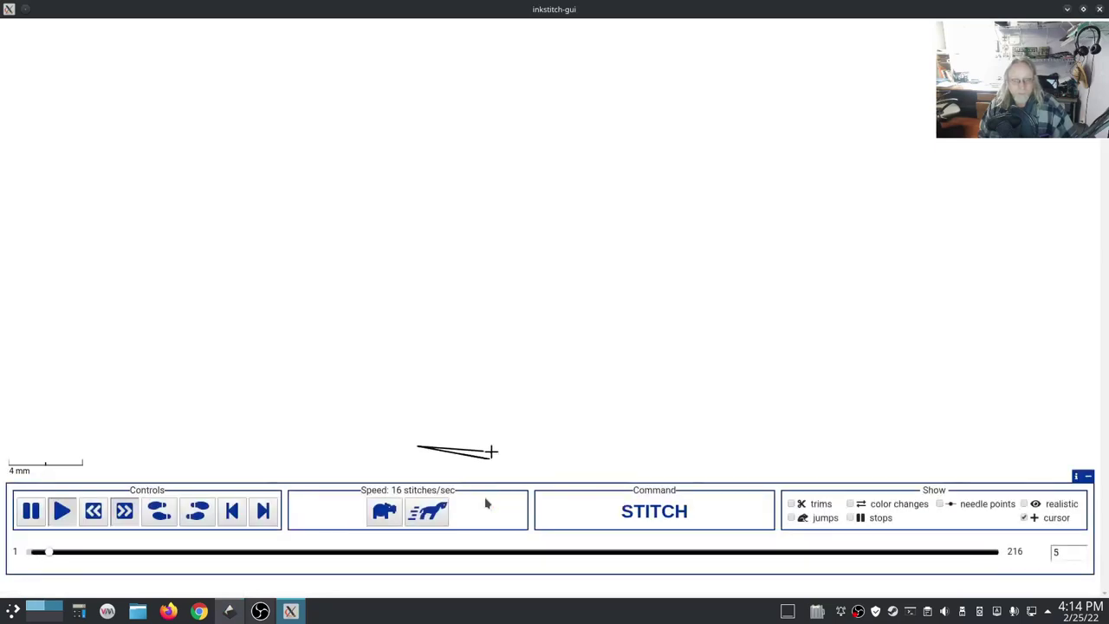
left_click(431, 513)
left_click(432, 513)
left_click(431, 513)
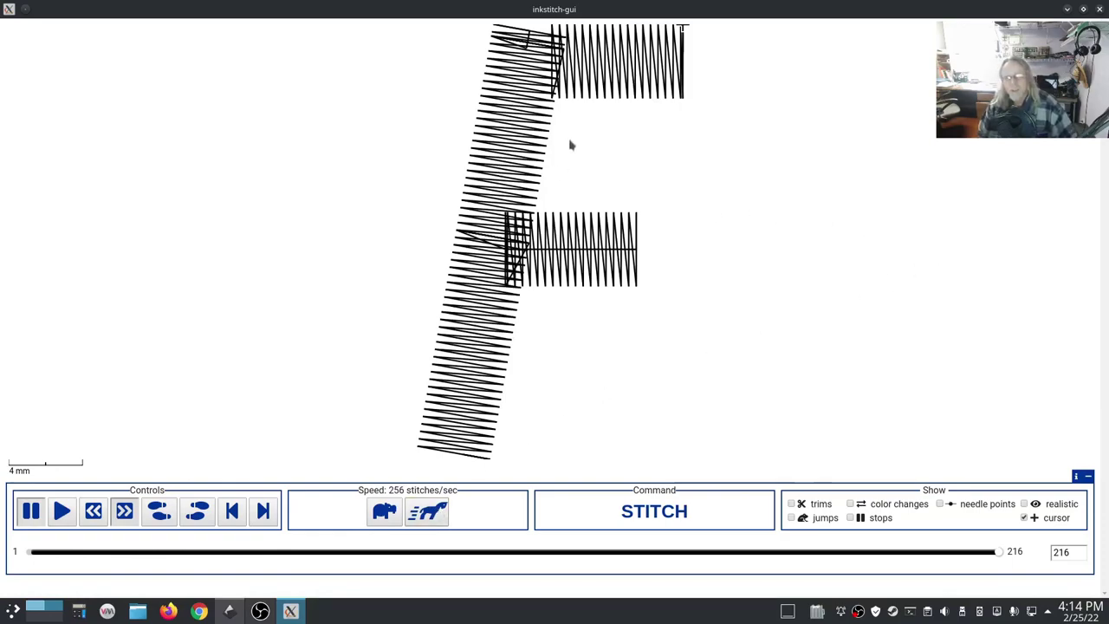
left_click(1098, 10)
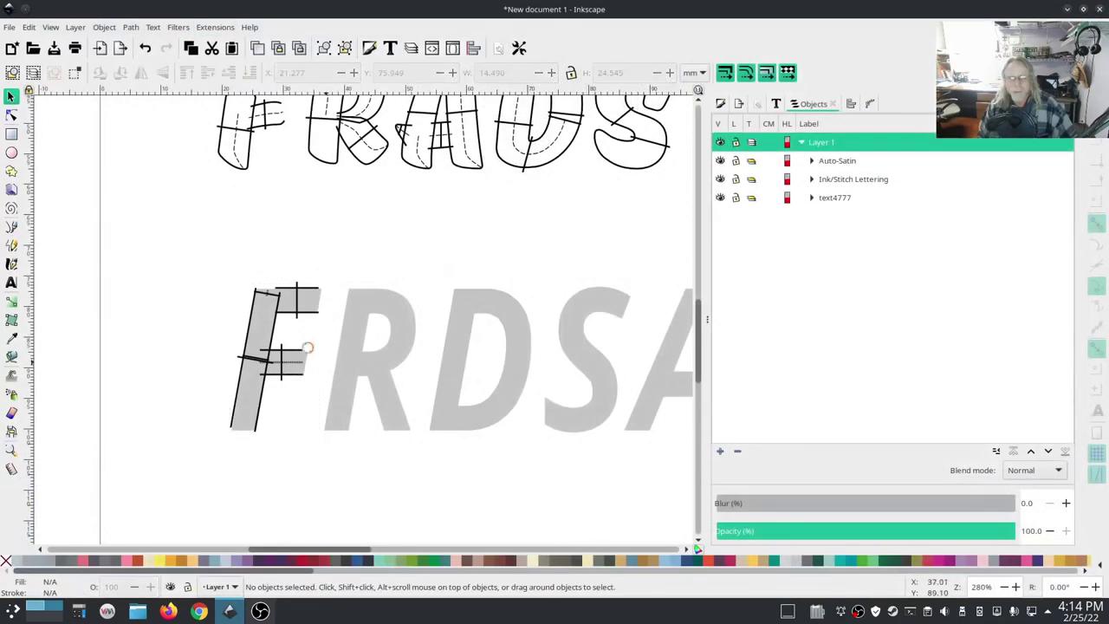
left_click(215, 27)
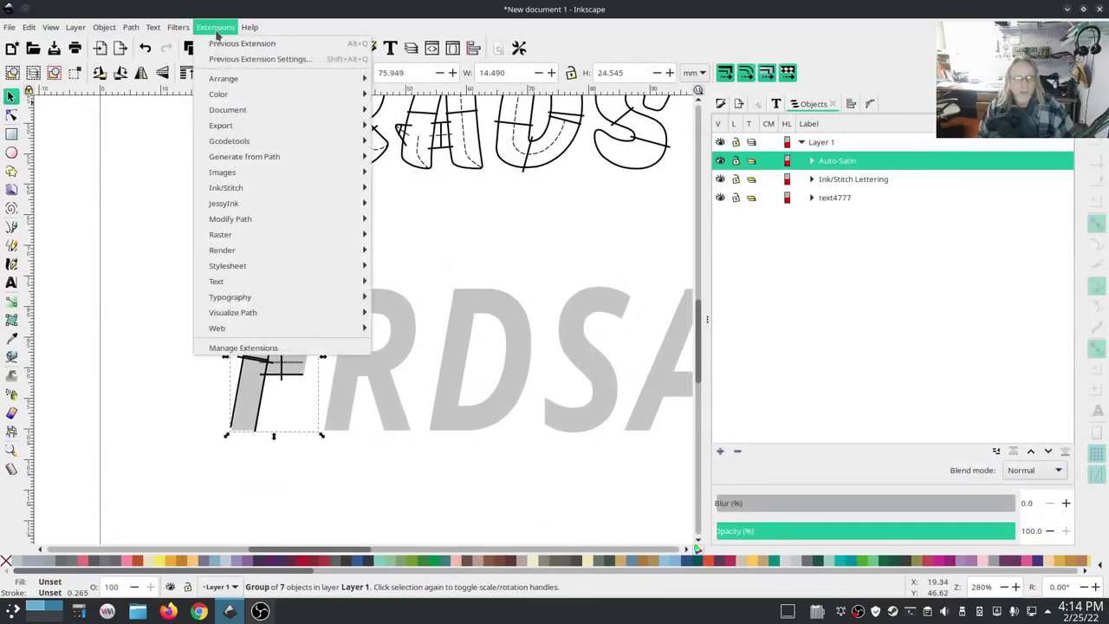
mouse_move(231, 189)
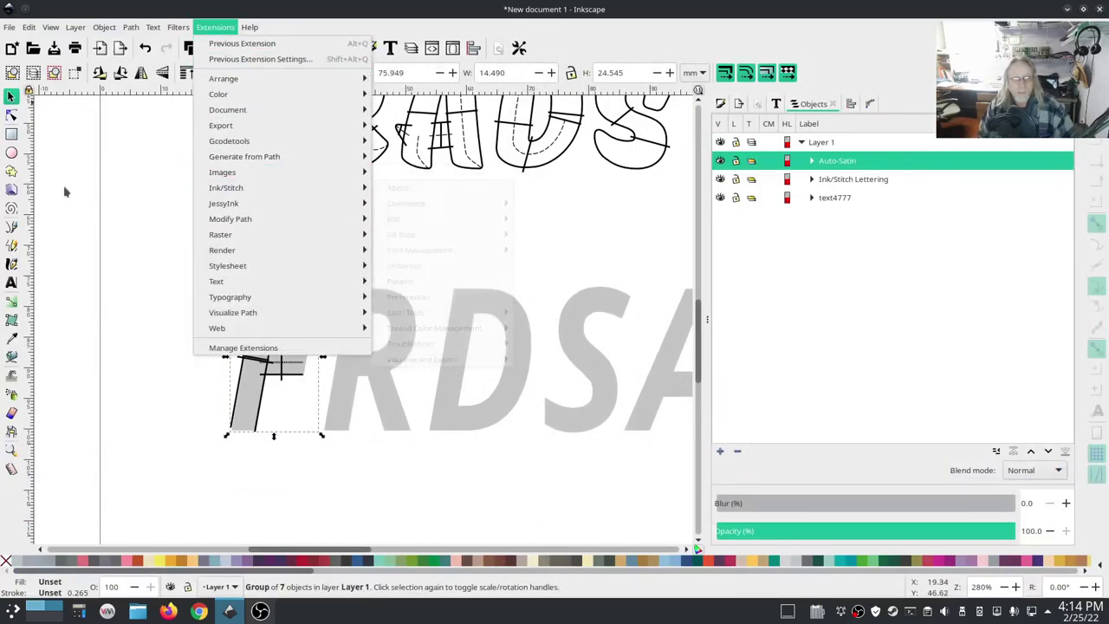
left_click(64, 188)
Raise the upper stem satin's right-hand top node level with the upper edge of the F's top arm, and reselect the Auto-Satin group.
left_click(12, 115)
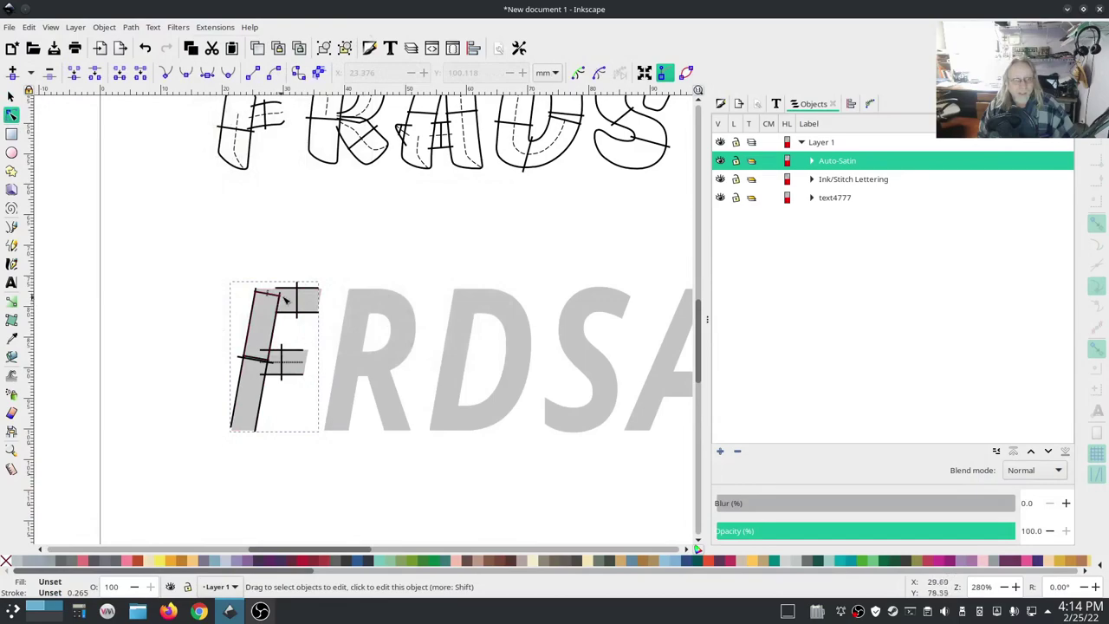
left_click(279, 299)
scroll(274, 296, "up", 4)
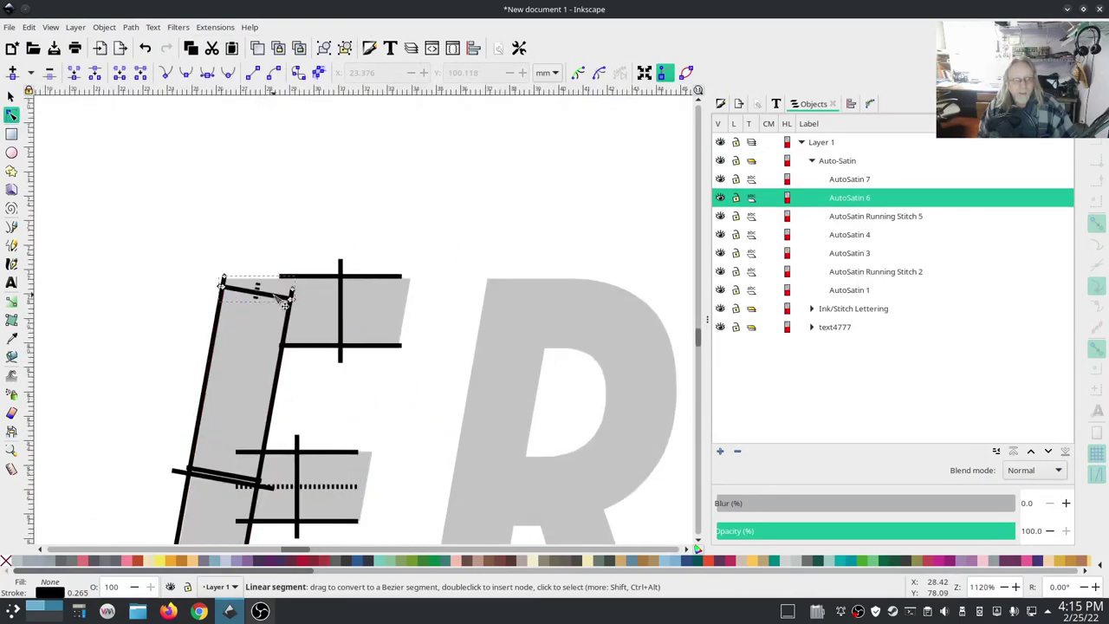
left_click_drag(301, 289, 302, 271)
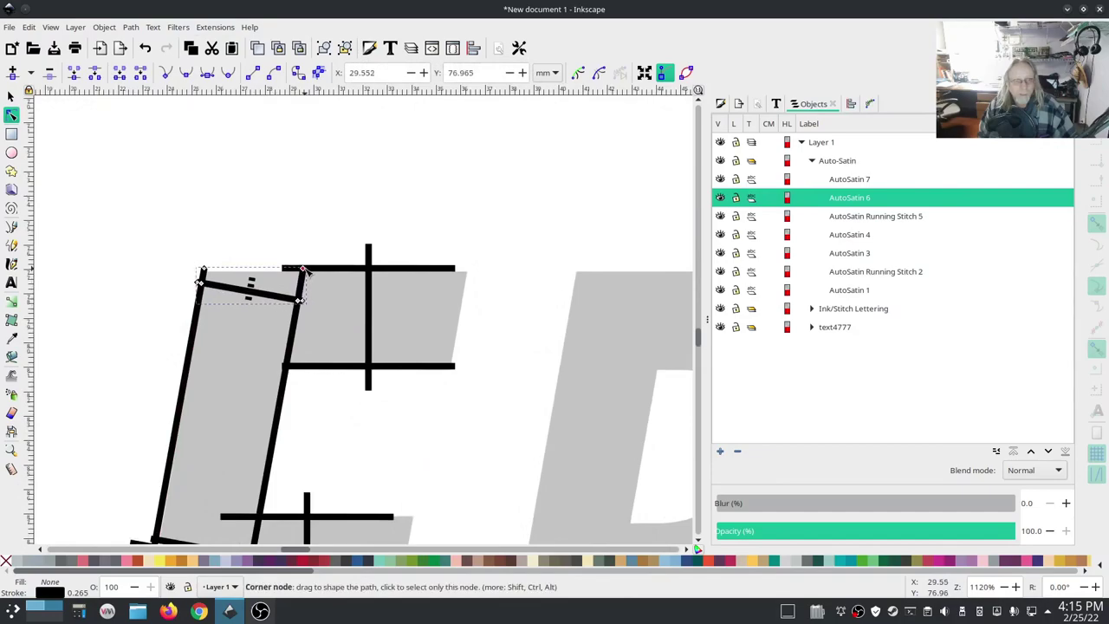
key("s")
scroll(391, 218, "down", 3)
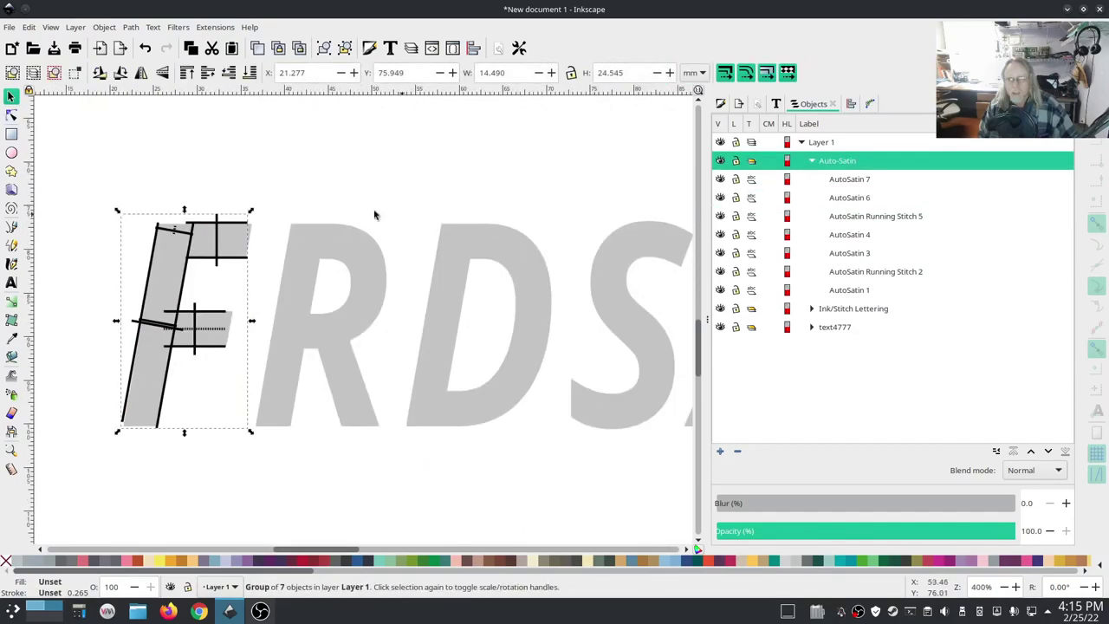
Set the zig-zag spacing of the F's satin columns to 0.25 mm in the Ink/Stitch Params and apply it.
left_click(211, 28)
mouse_move(222, 188)
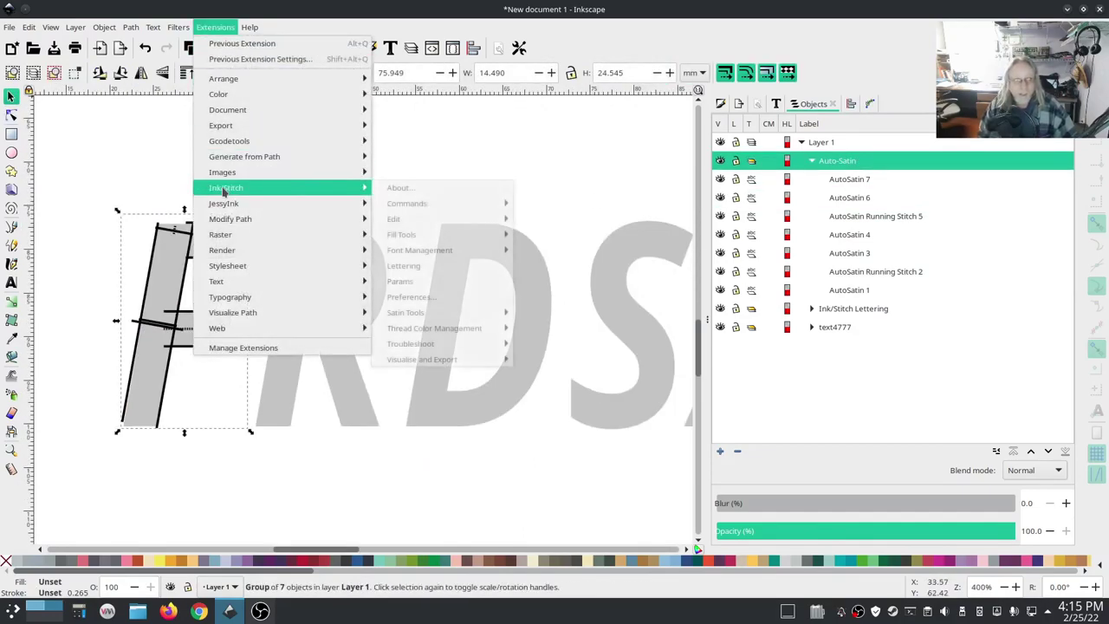
left_click(414, 282)
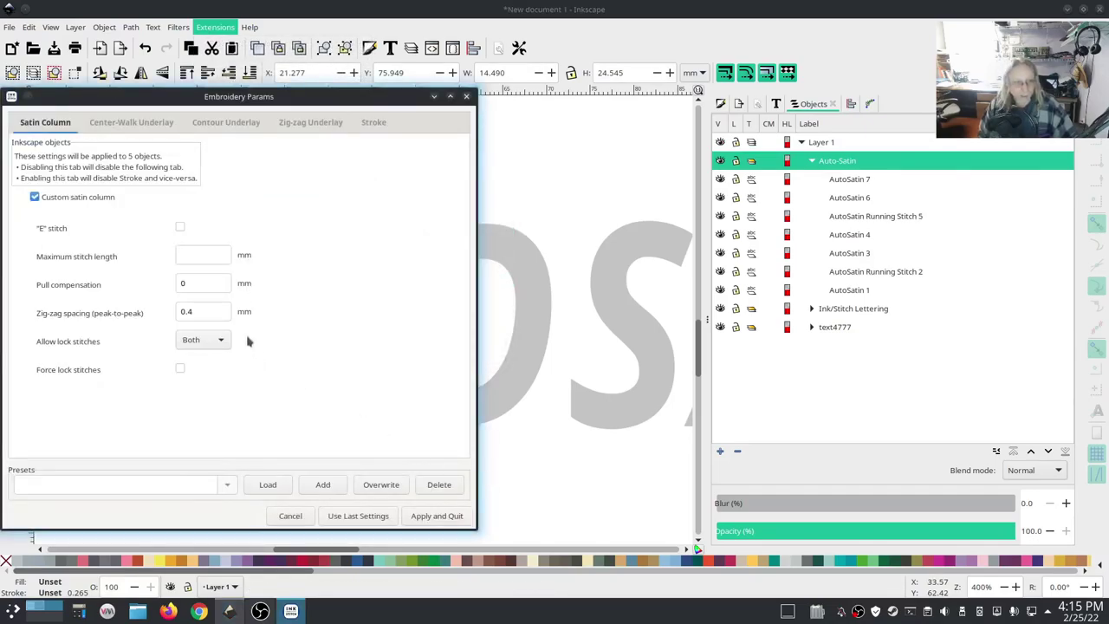
left_click(211, 310)
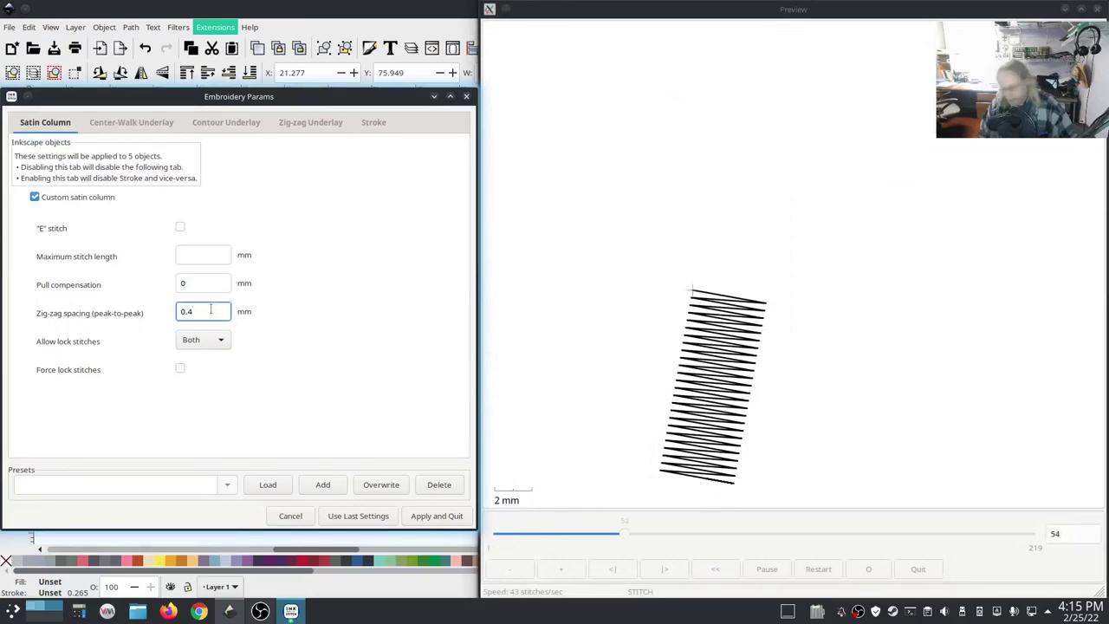
key("BackSpace")
type("3")
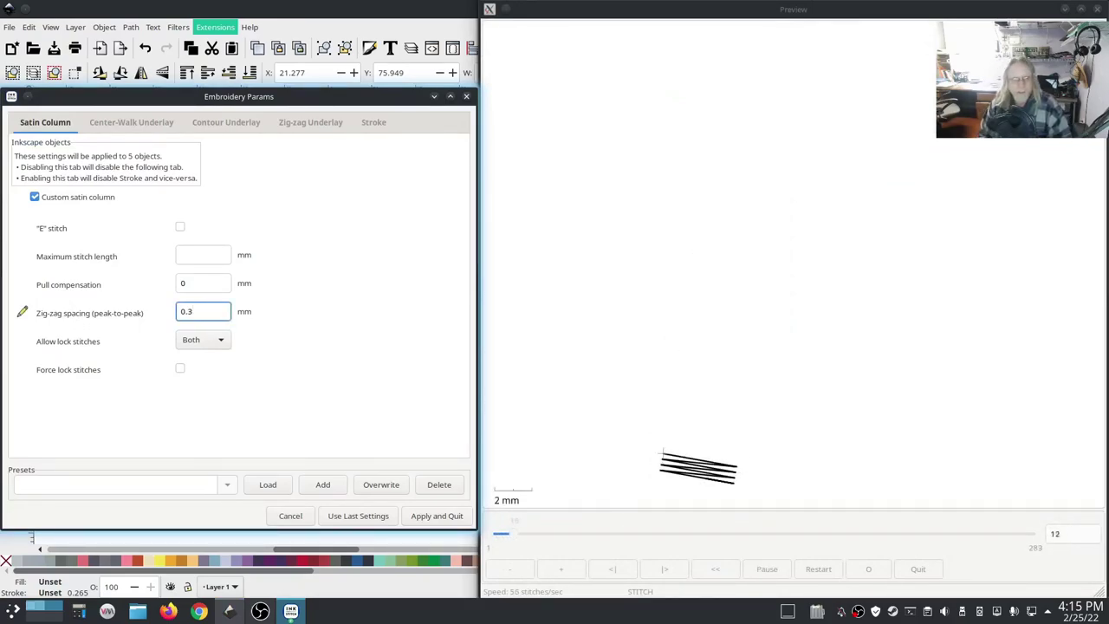
key("BackSpace")
type("25")
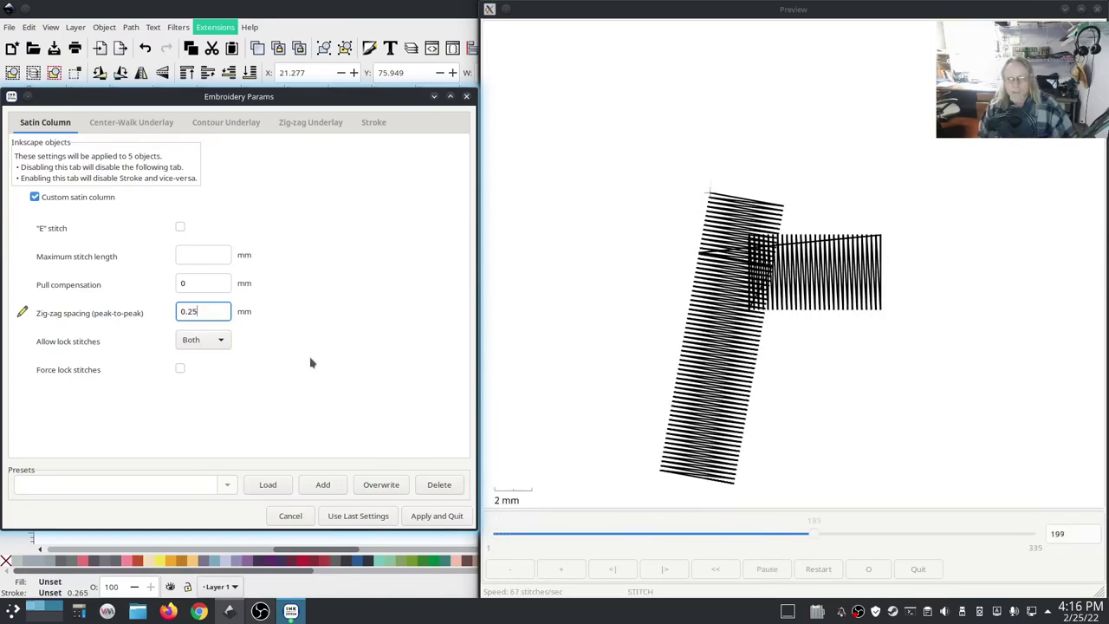
left_click(430, 517)
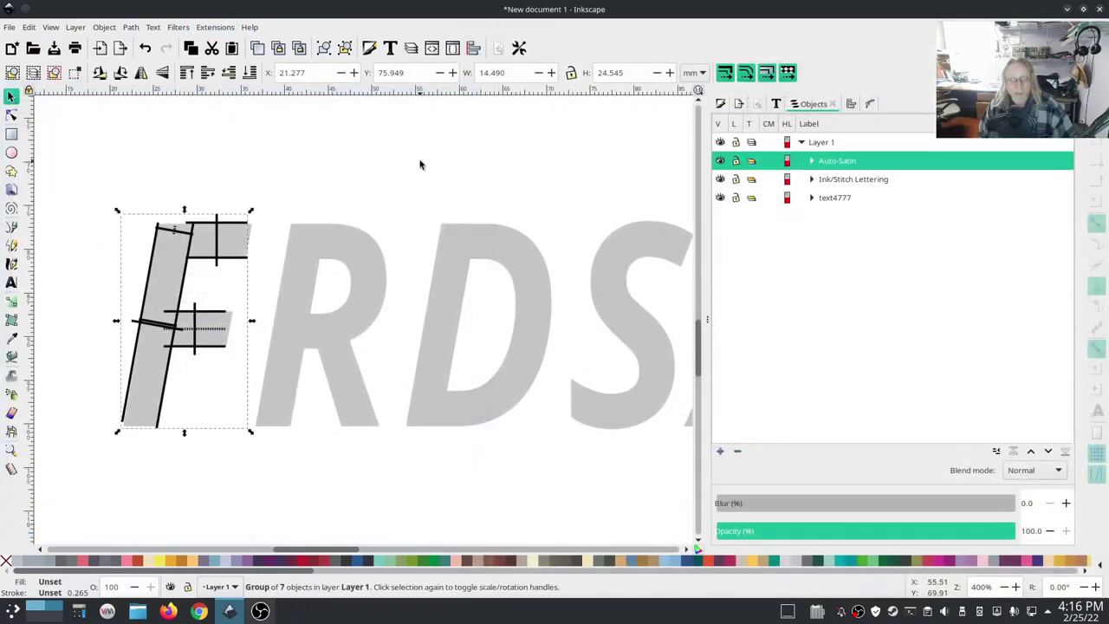
Simulate the denser F at 256 stitches/sec, examine it in the realistic rendering, and close the preview.
left_click(215, 27)
mouse_move(303, 192)
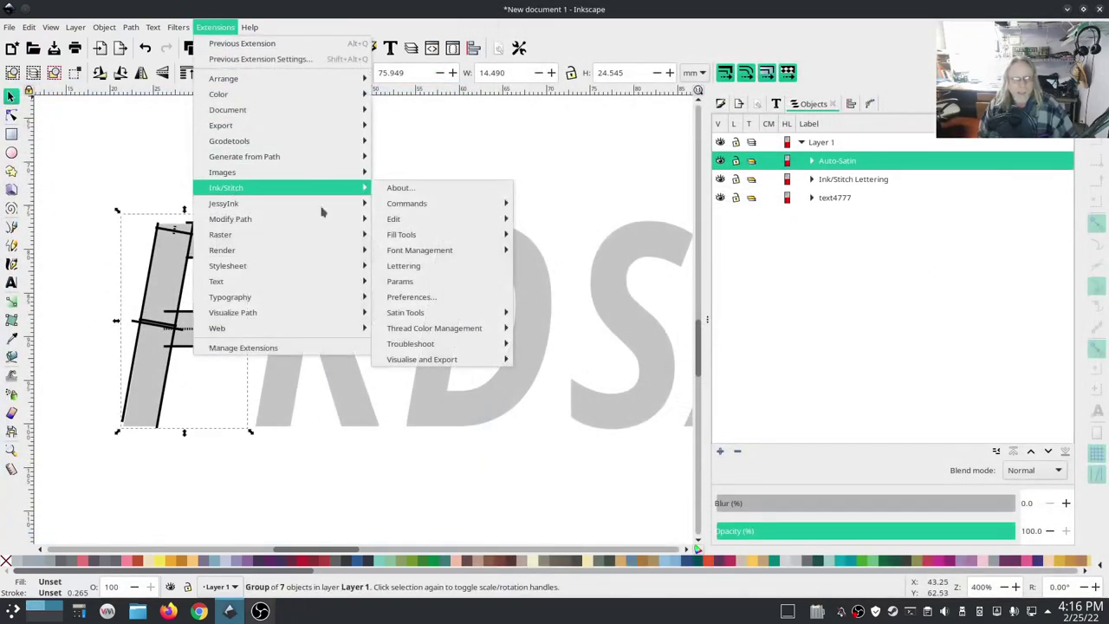
mouse_move(416, 359)
left_click(575, 389)
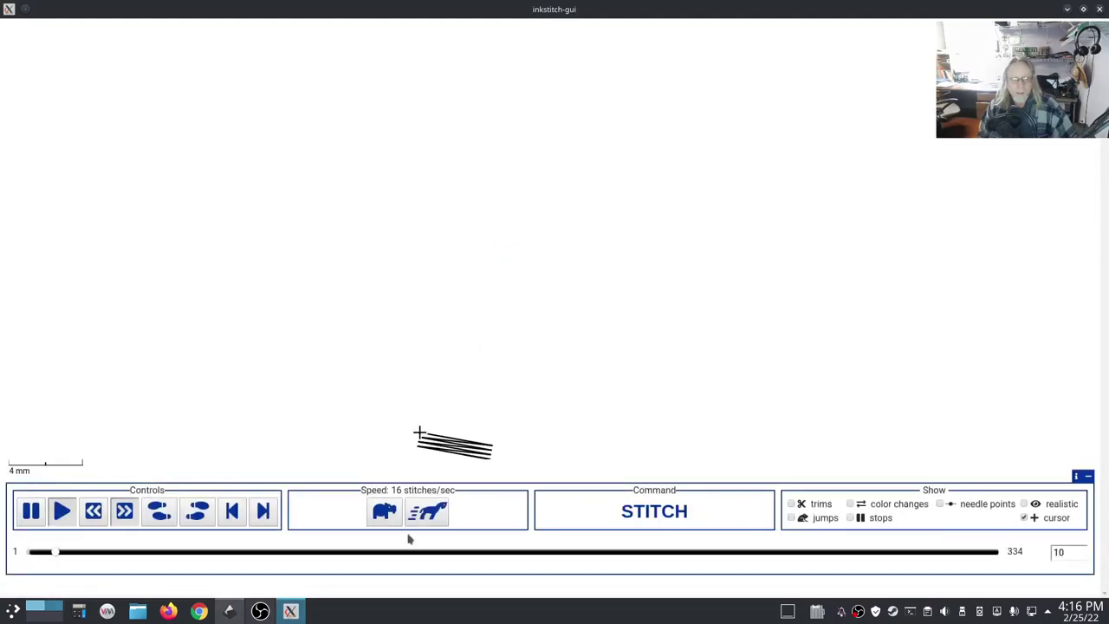
left_click(425, 513)
left_click(425, 513)
left_click(423, 513)
left_click(423, 513)
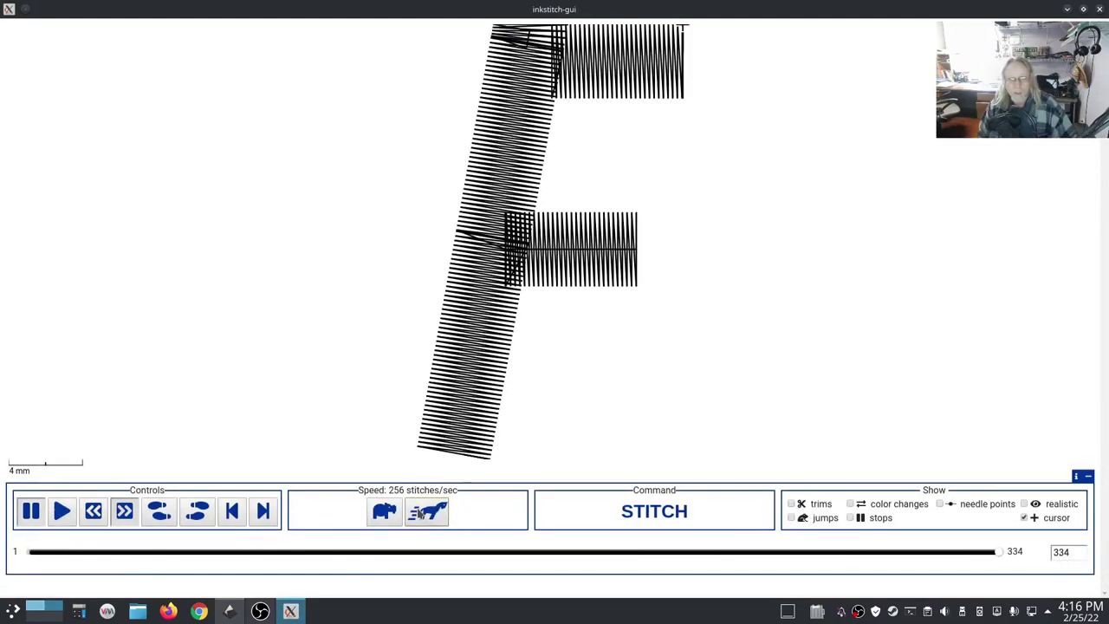
left_click(1025, 505)
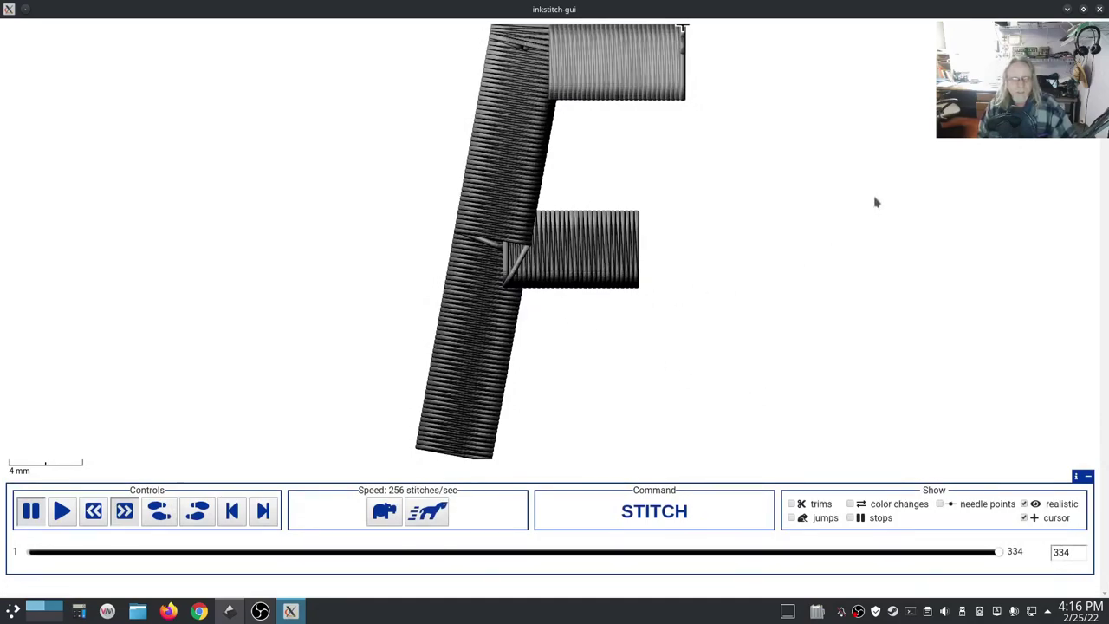
left_click(1100, 9)
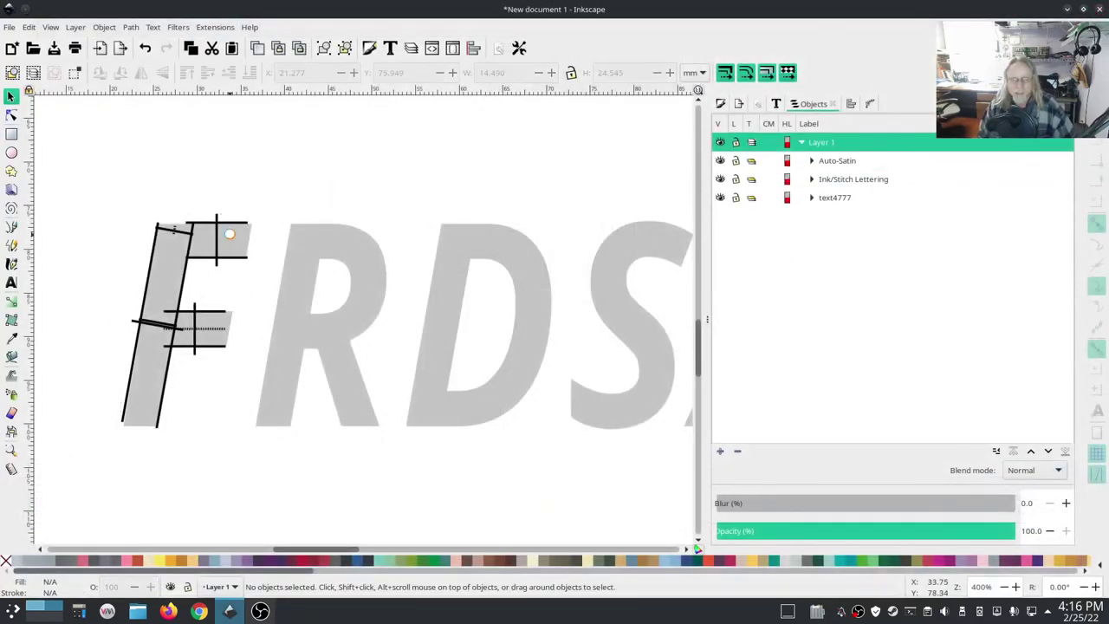
Delete the FRADS lettering, the Auto-Satin F and the faded FRDSA text to leave the page empty.
scroll(296, 270, "down", 2, "ctrl")
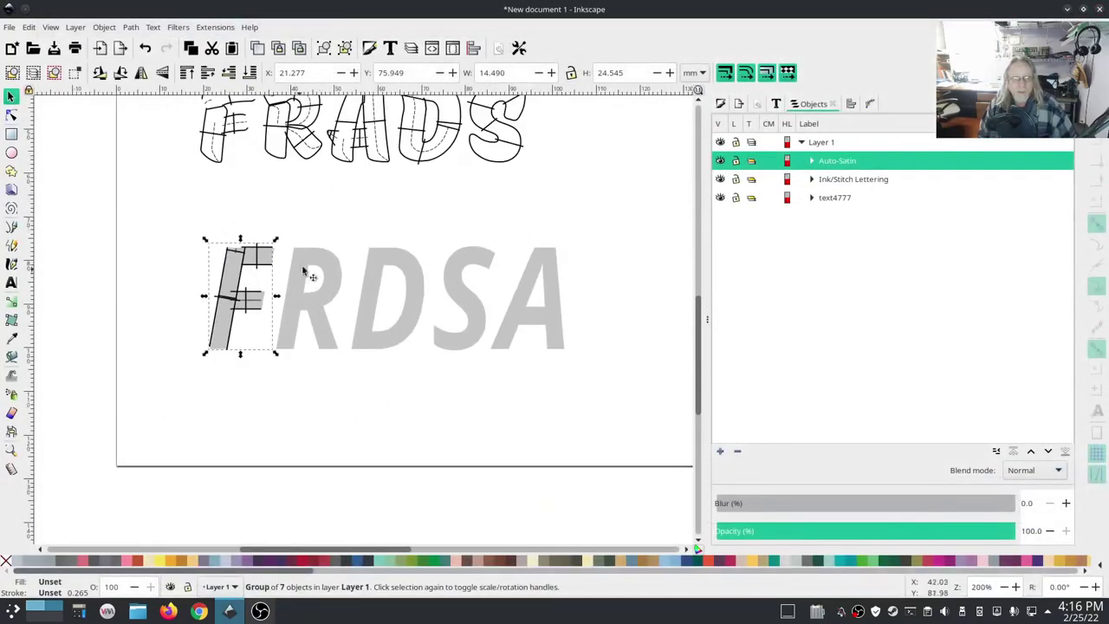
scroll(378, 340, "up", 3)
mouse_move(631, 490)
left_mouse_down()
mouse_move(355, 276)
mouse_move(139, 147)
left_mouse_up()
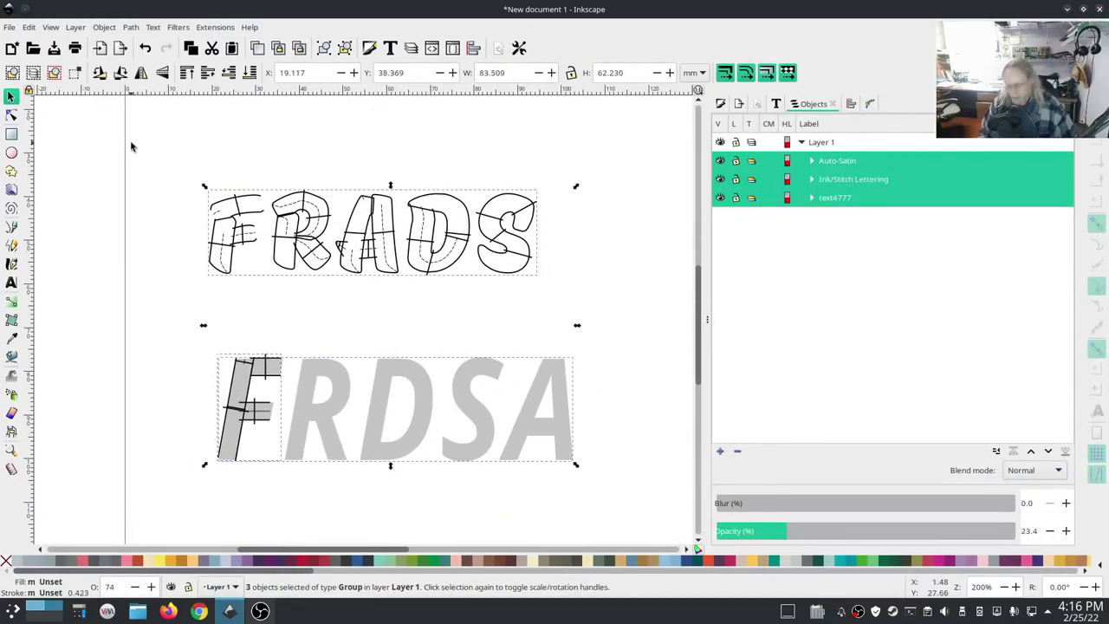
key("Delete")
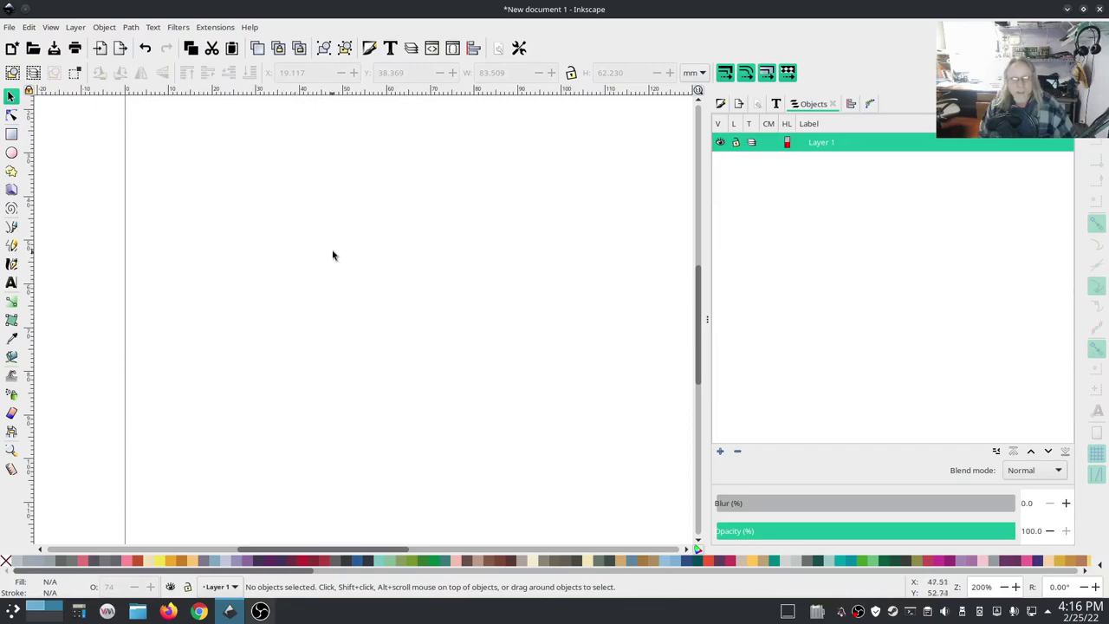
key("1")
scroll(408, 265, "up", 1)
left_click_drag(409, 266, 287, 276)
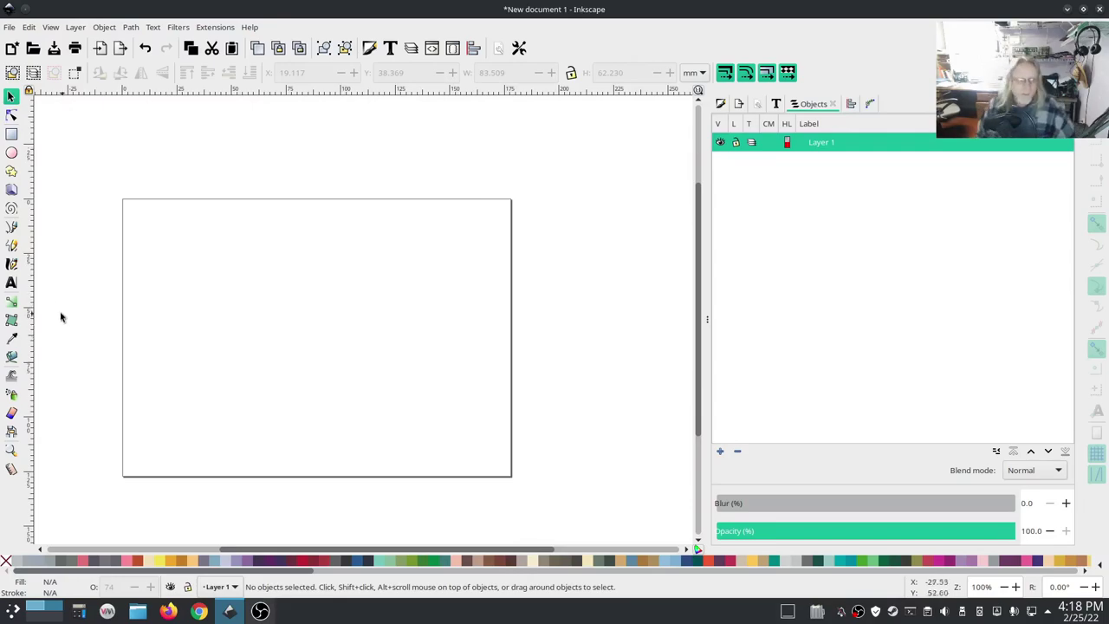
Add the text "A" on the page and set it in sans-serif Bold Italic.
left_click(12, 283)
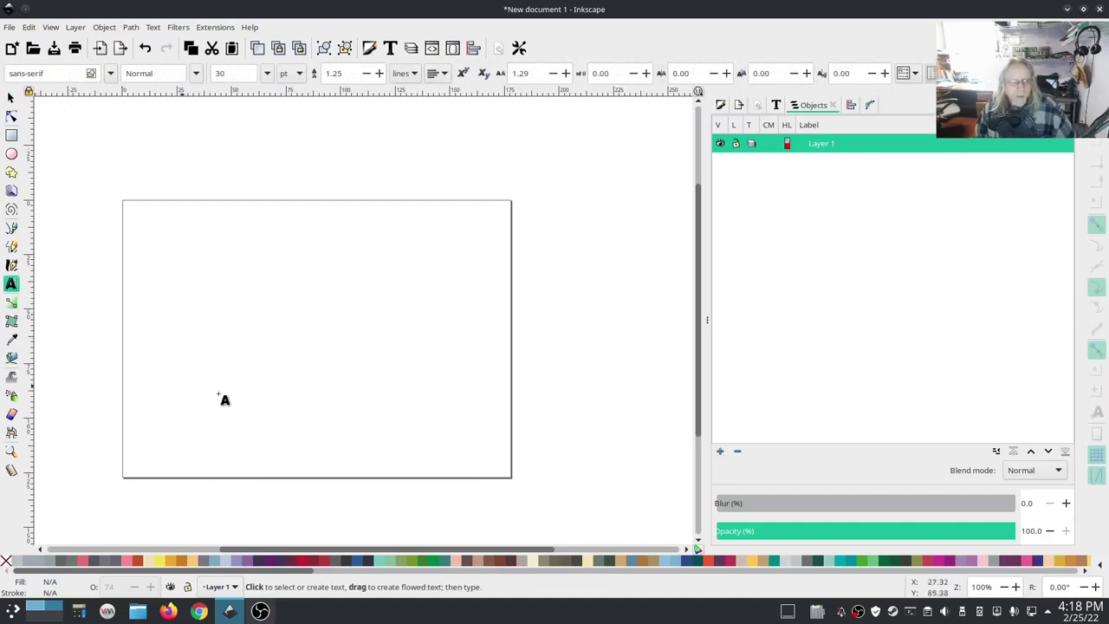
left_click(213, 345)
type("A")
left_click(777, 105)
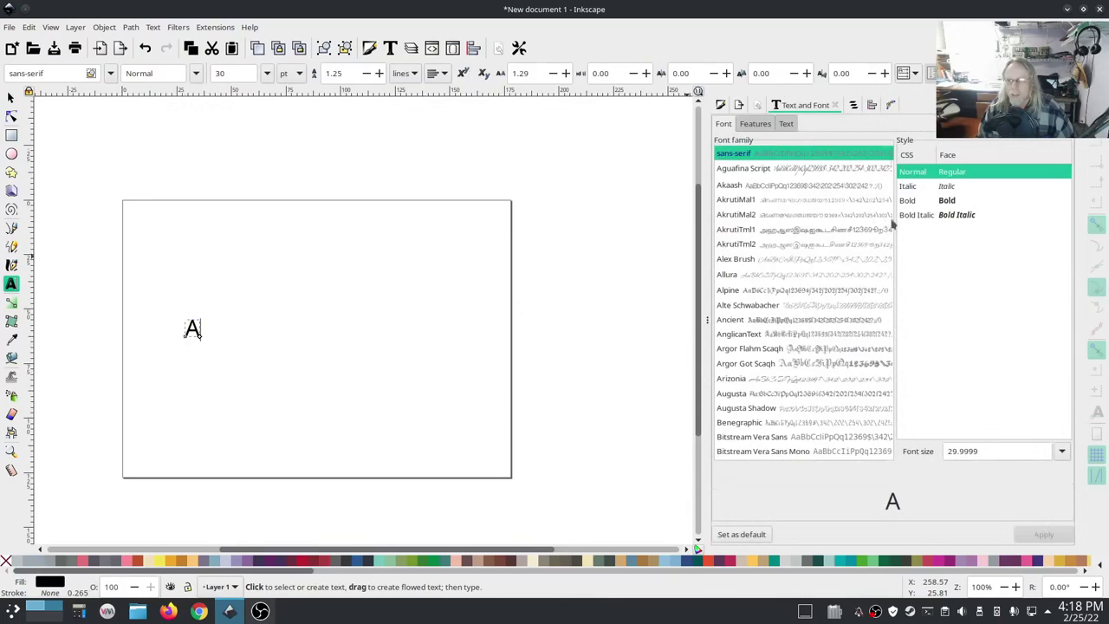
left_click(959, 216)
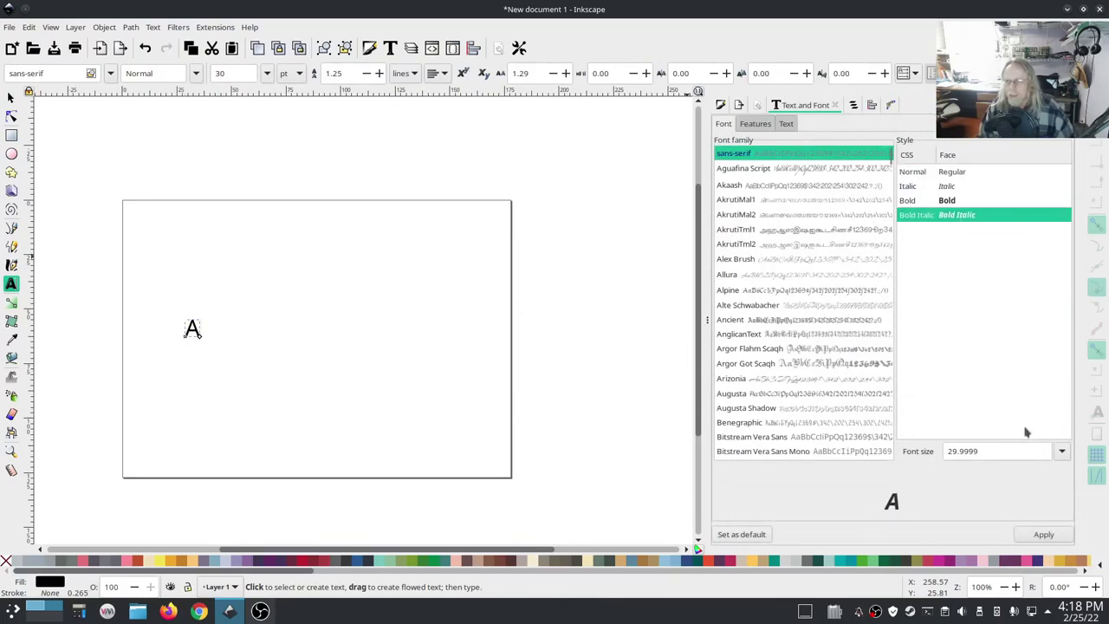
left_click(1043, 534)
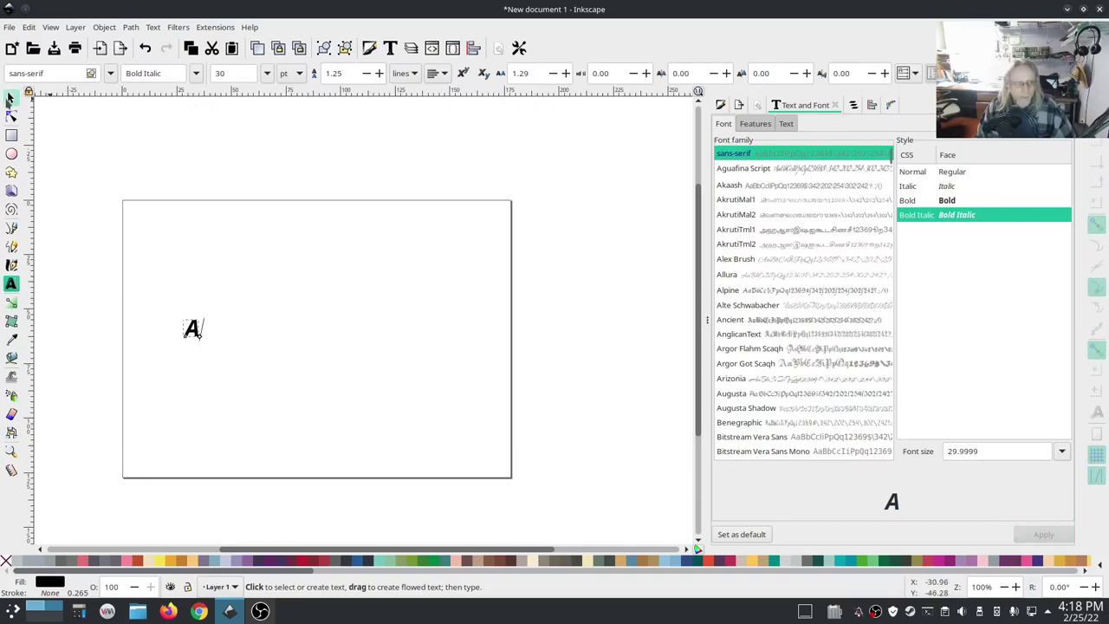
Enlarge the A to about 37 × 41 mm and move it near the page's upper-left corner.
left_click(10, 98)
left_click(192, 328)
left_click_drag(205, 341, 305, 462)
left_click_drag(284, 410, 280, 318)
left_click_drag(309, 376, 265, 322)
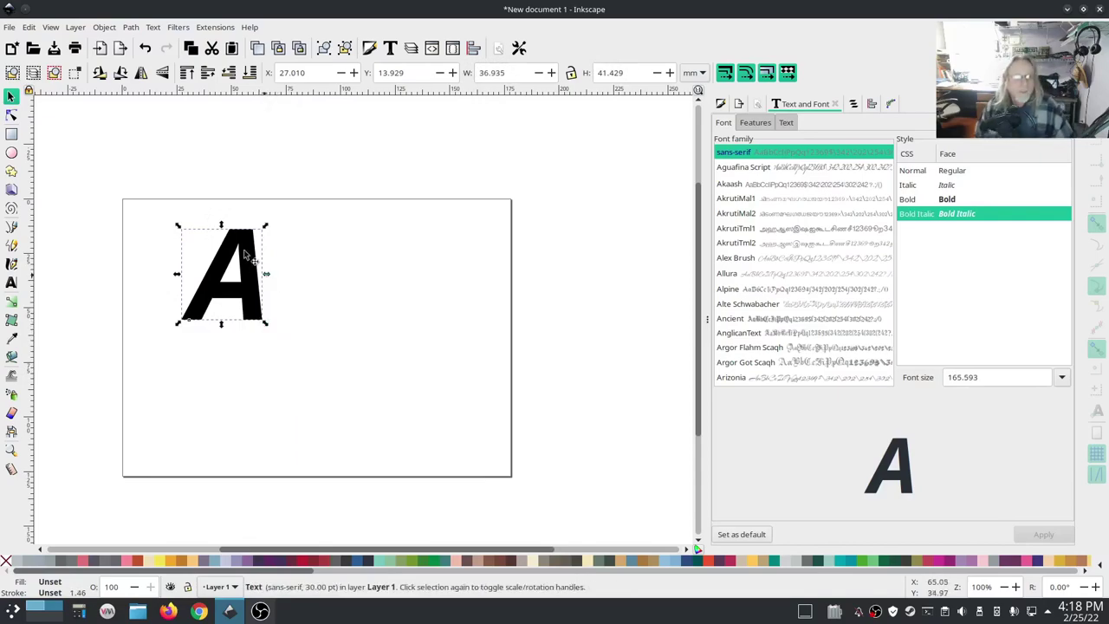
Convert the A text to a path and select the letter's path inside the resulting group.
left_click(131, 27)
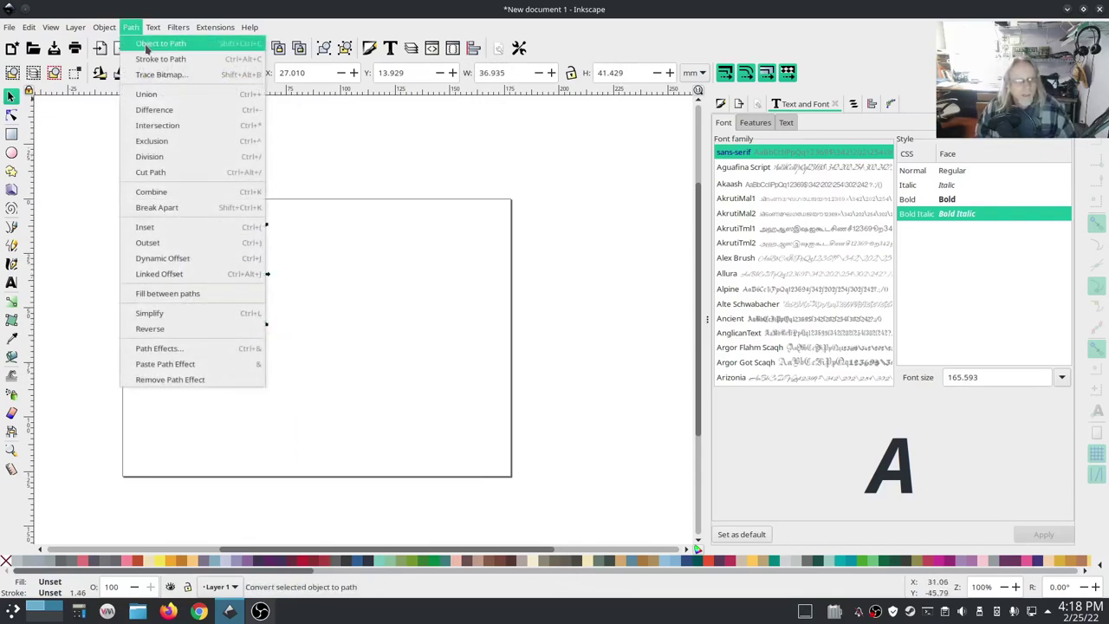
left_click(143, 43)
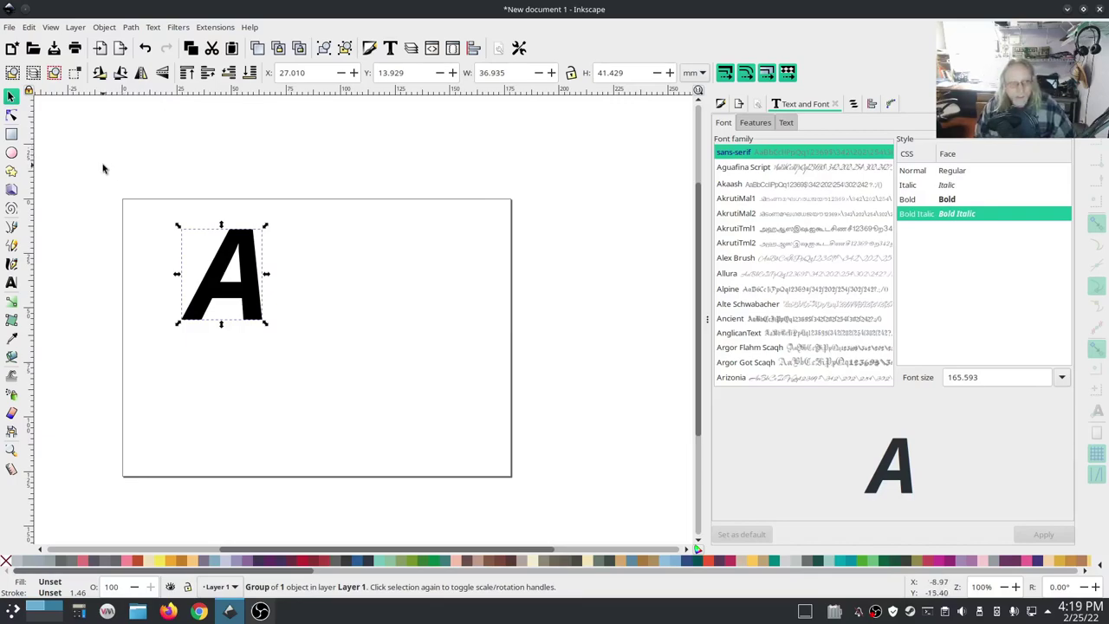
left_click(853, 104)
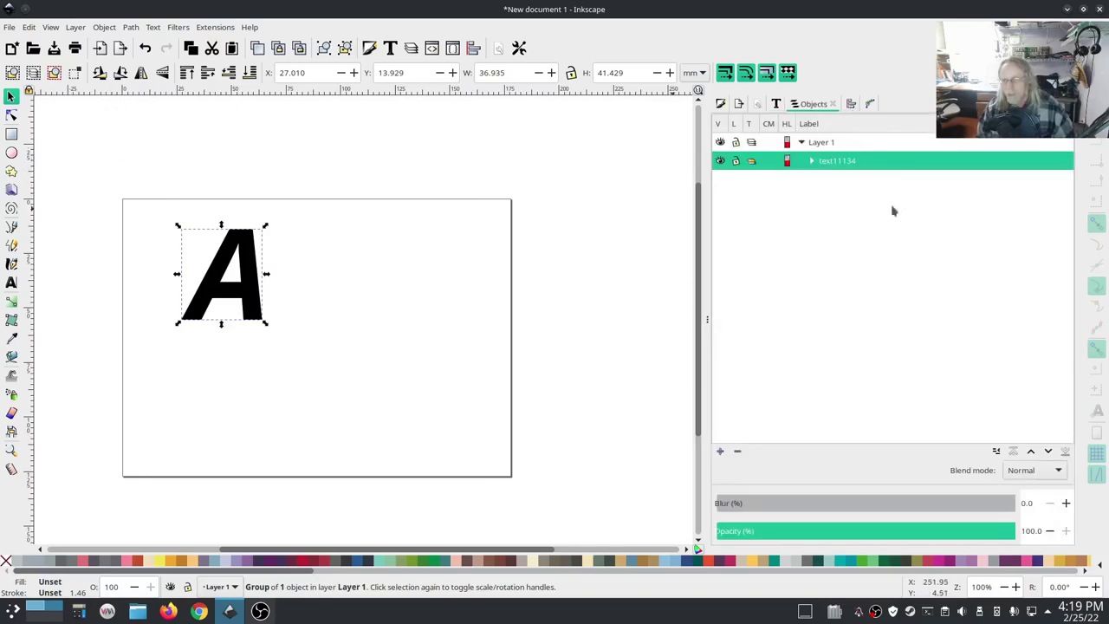
left_click(812, 161)
left_click(838, 180)
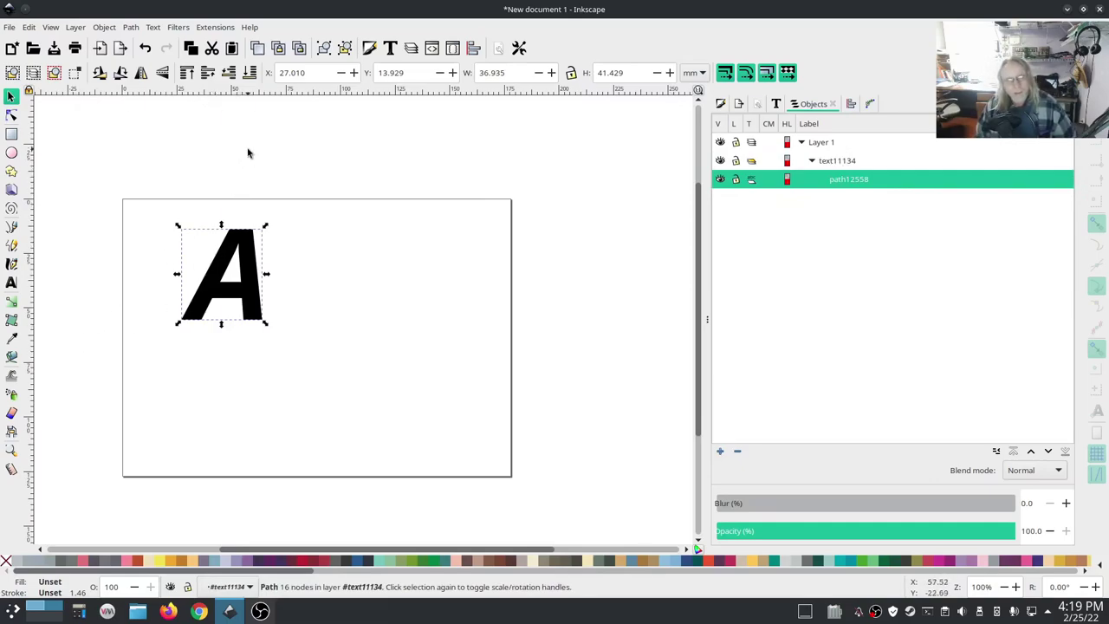
Open the Ink/Stitch embroidery parameters for the A path and turn off its AutoFill underlay.
left_click(216, 29)
mouse_move(245, 187)
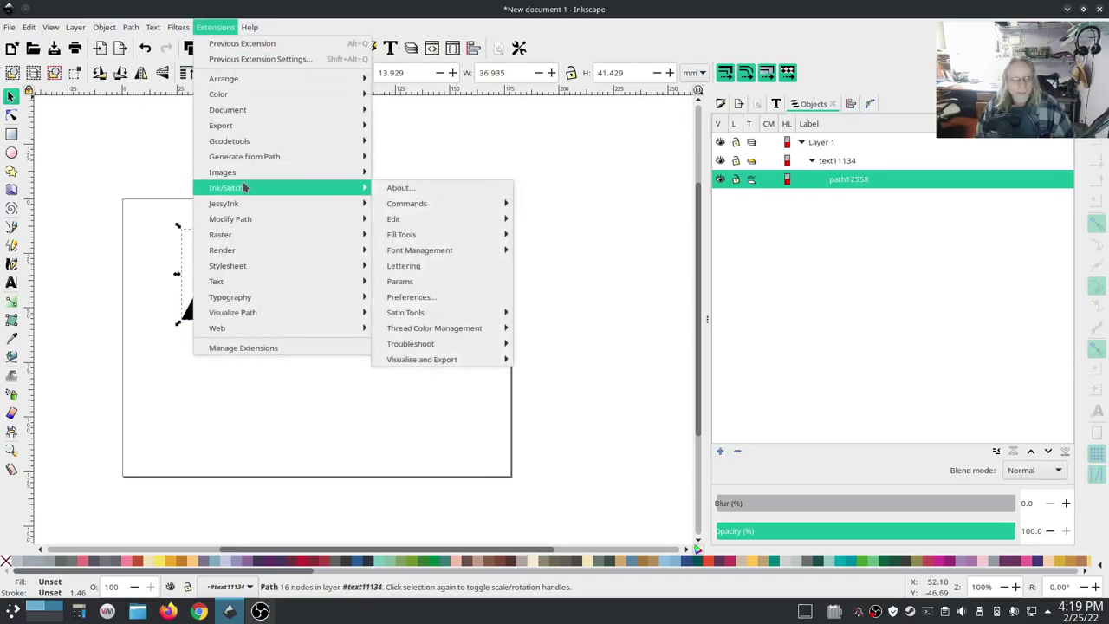
left_click(401, 281)
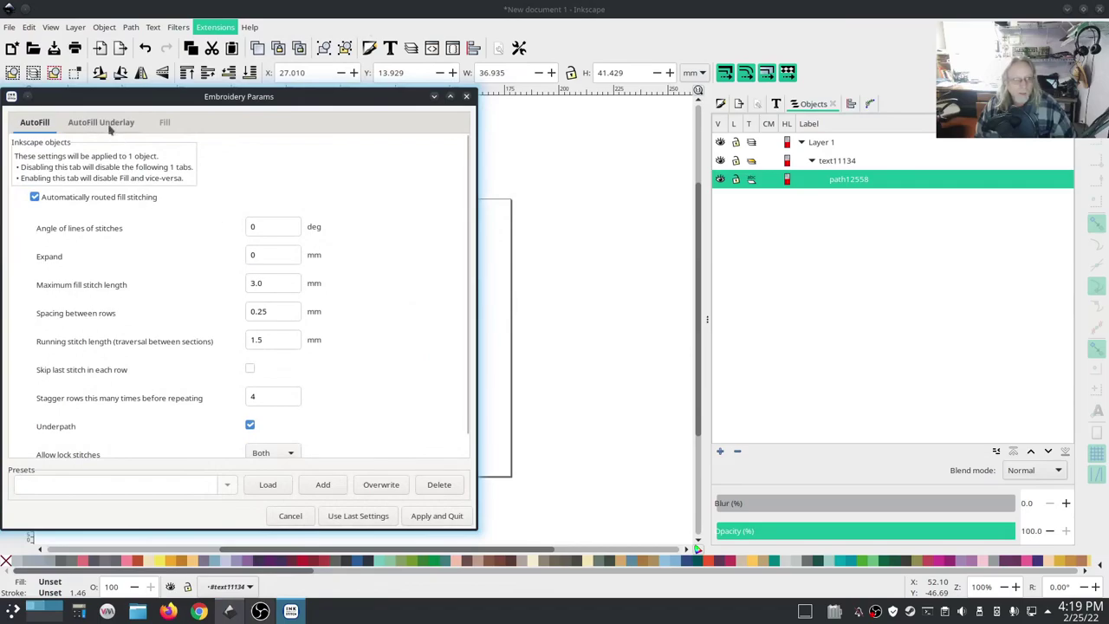
left_click(103, 124)
left_click(35, 175)
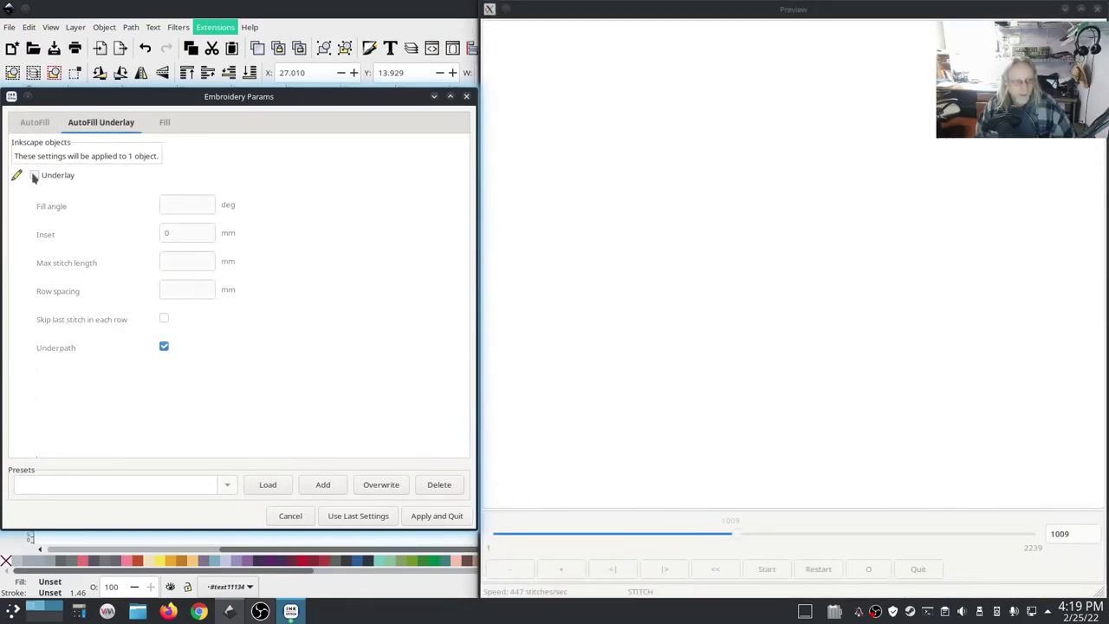
left_click(33, 123)
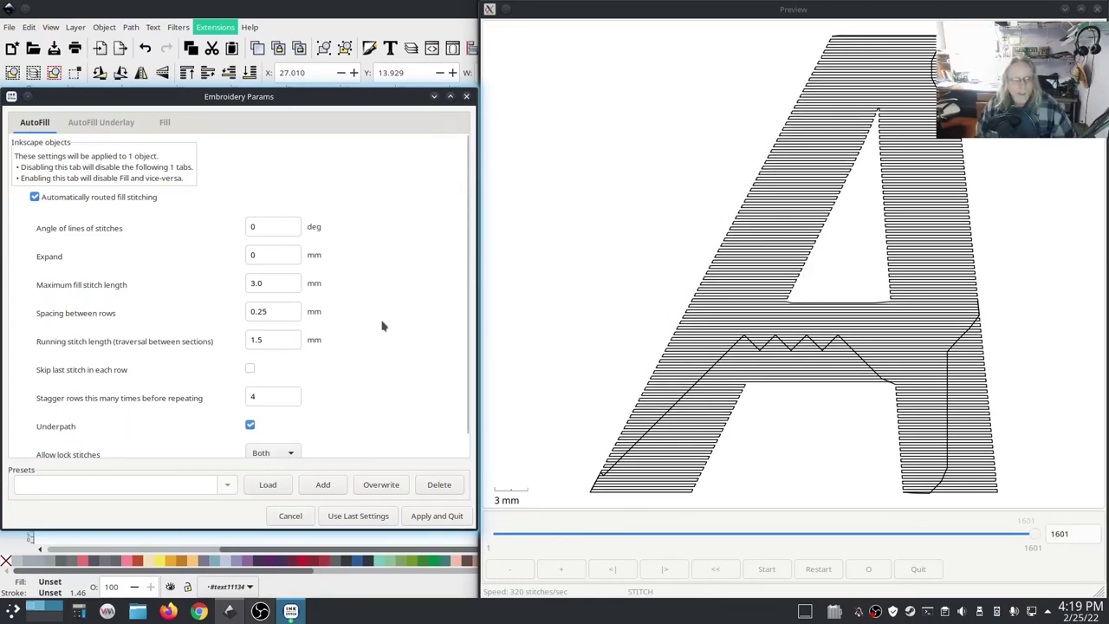
Set the A's AutoFill row spacing to 0.20 mm and its running stitch length to 2 mm, and apply the parameters.
left_click(266, 311)
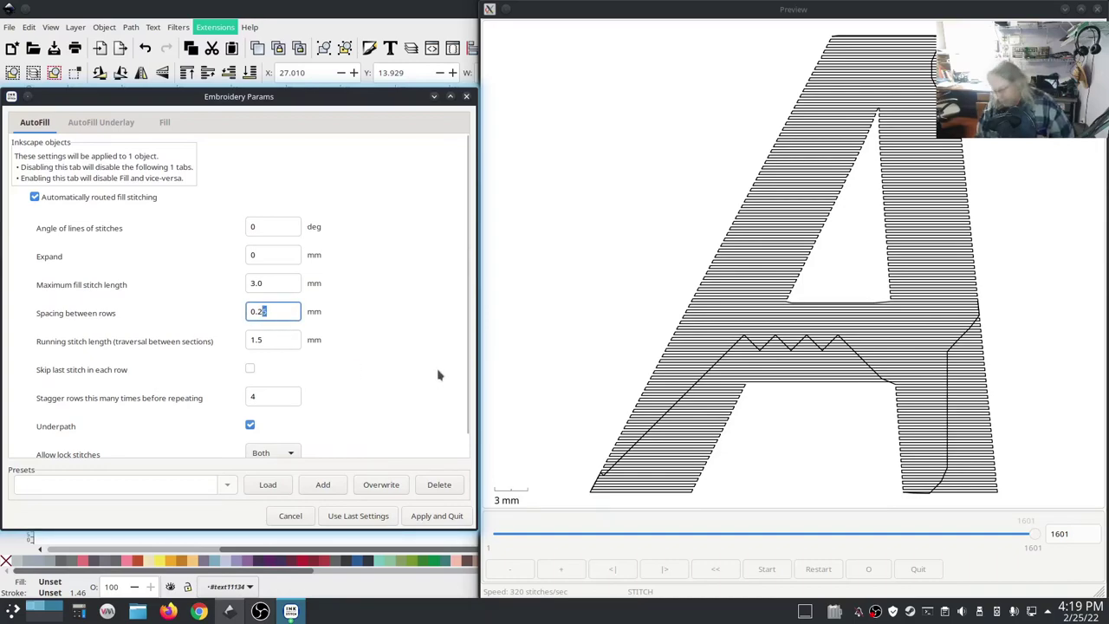
type("0")
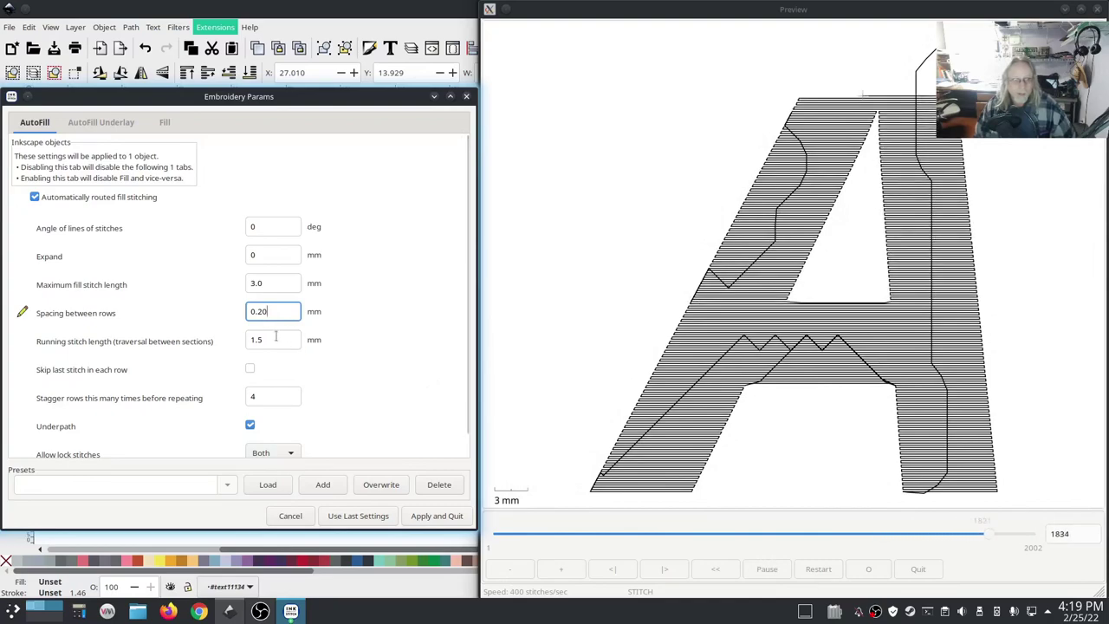
left_click_drag(282, 338, 245, 343)
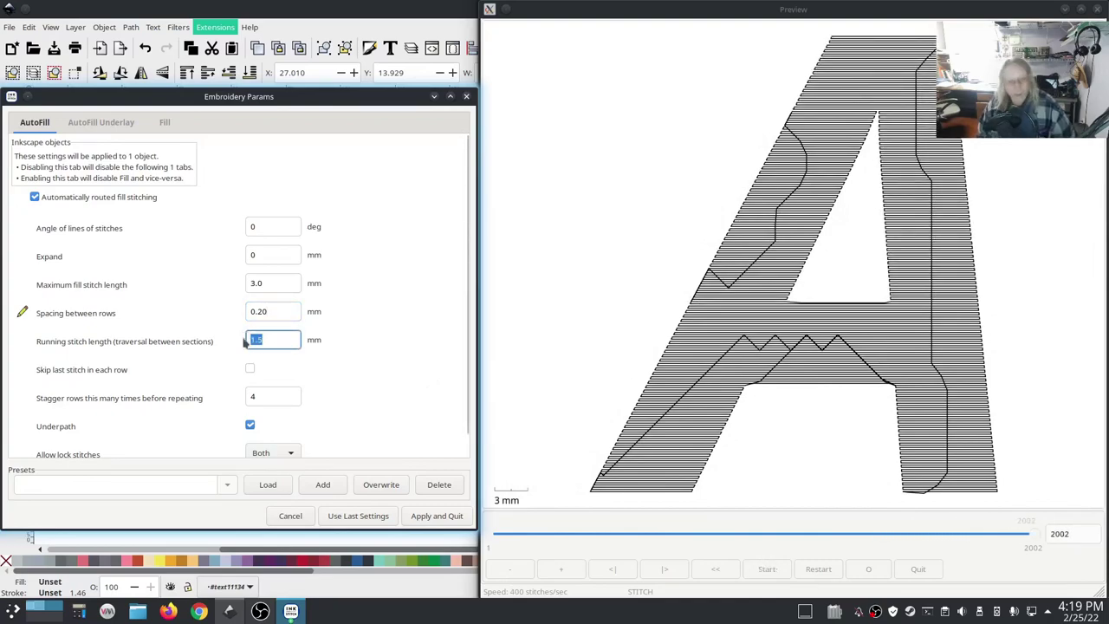
type("2")
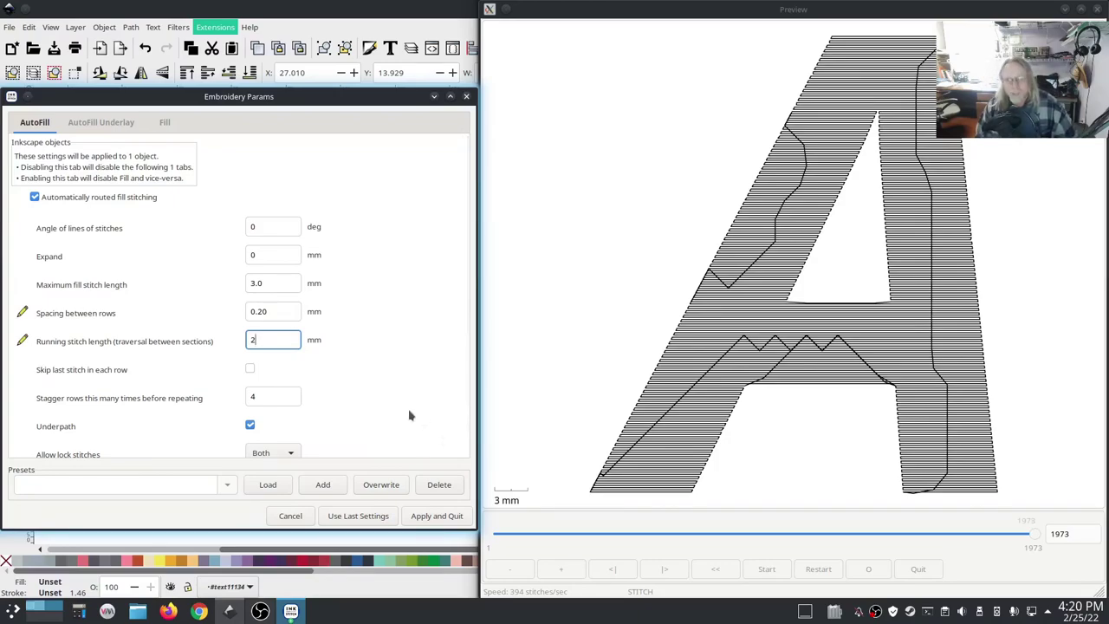
left_click(447, 521)
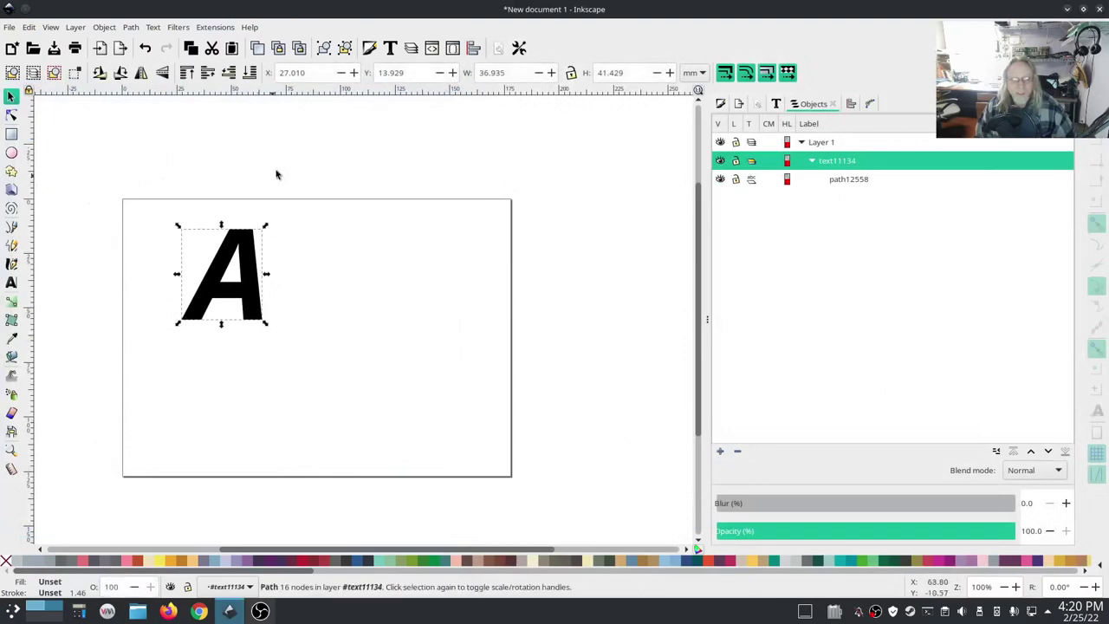
Play the A's stitch-out in the Ink/Stitch simulator at high speed and examine it in the realistic view.
left_click(215, 28)
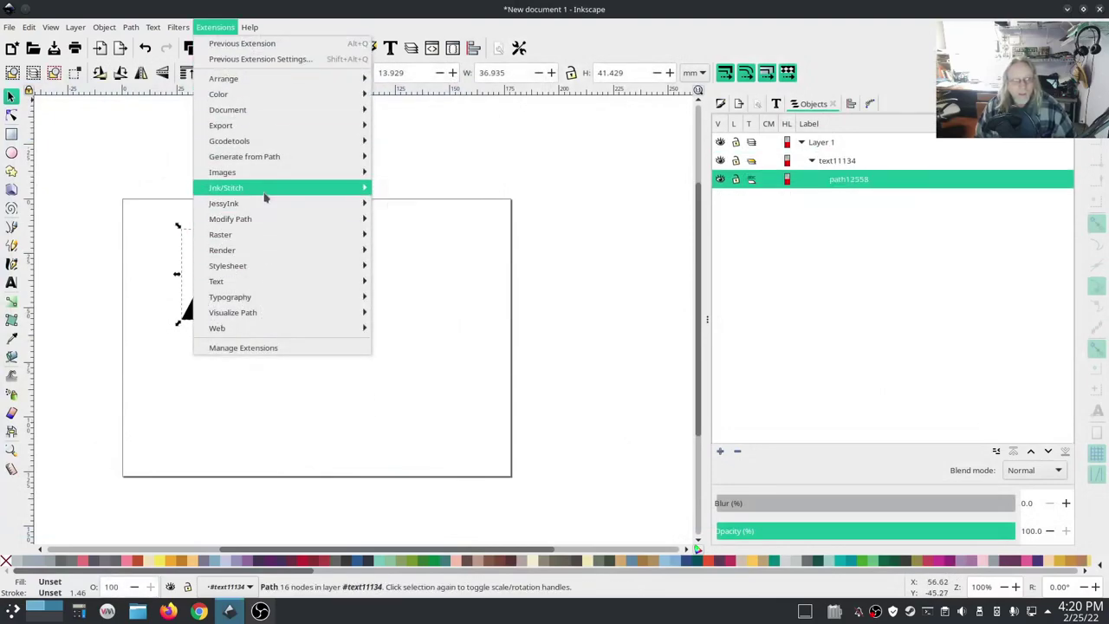
mouse_move(268, 188)
mouse_move(415, 362)
left_click(596, 392)
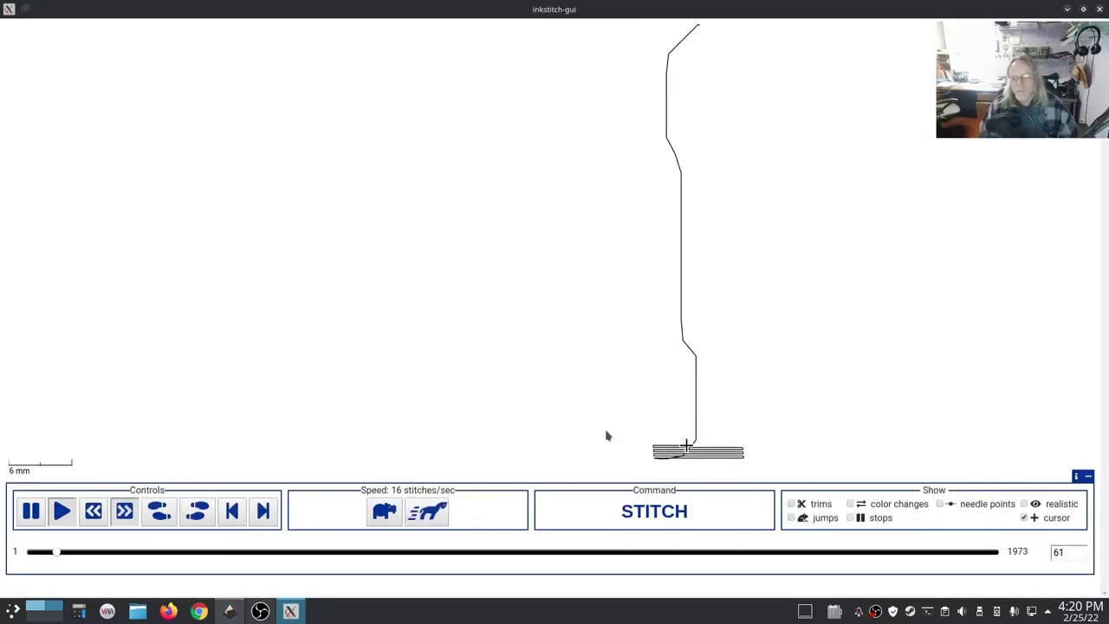
left_click(427, 512)
left_click(427, 512)
left_click(427, 511)
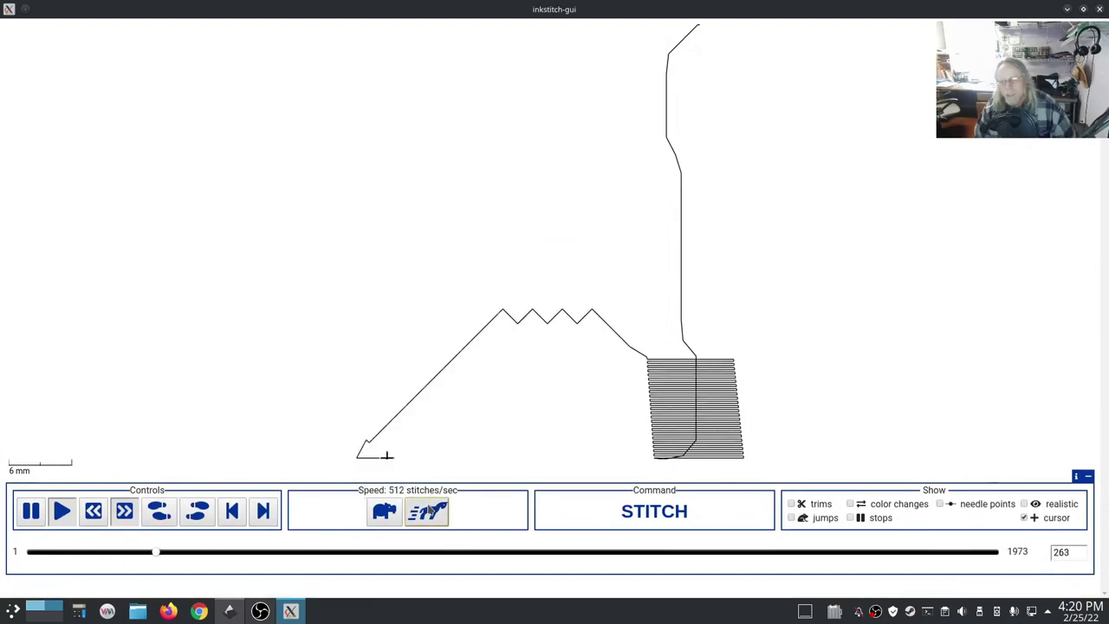
left_click(427, 511)
left_click(1025, 503)
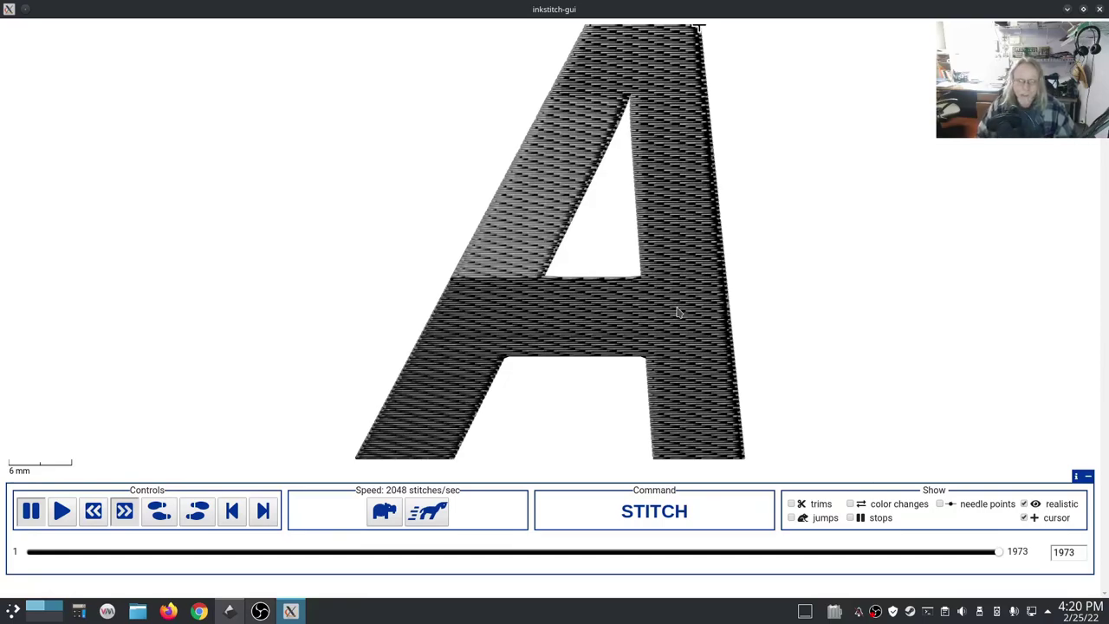
left_click(1099, 8)
left_click(332, 322)
key("ctrl+a")
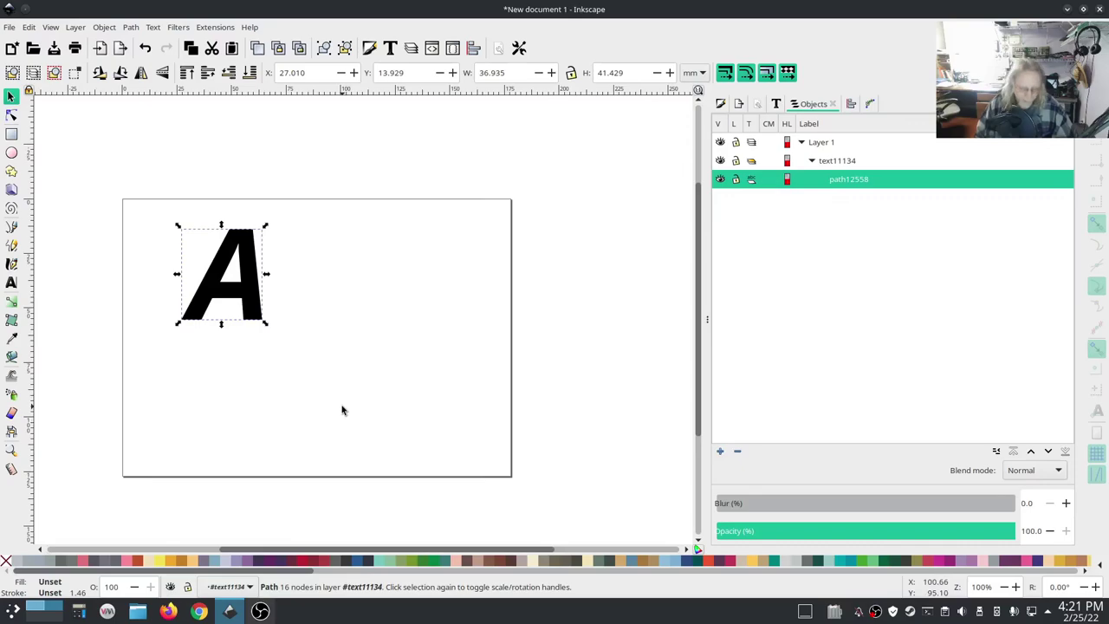
key("Delete")
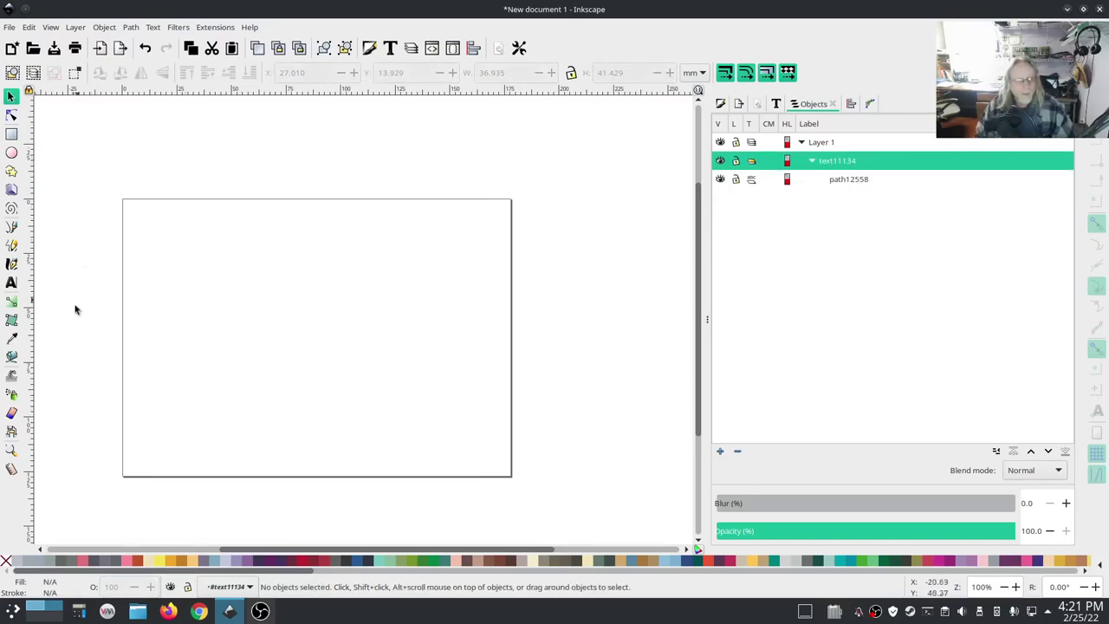
left_click(11, 282)
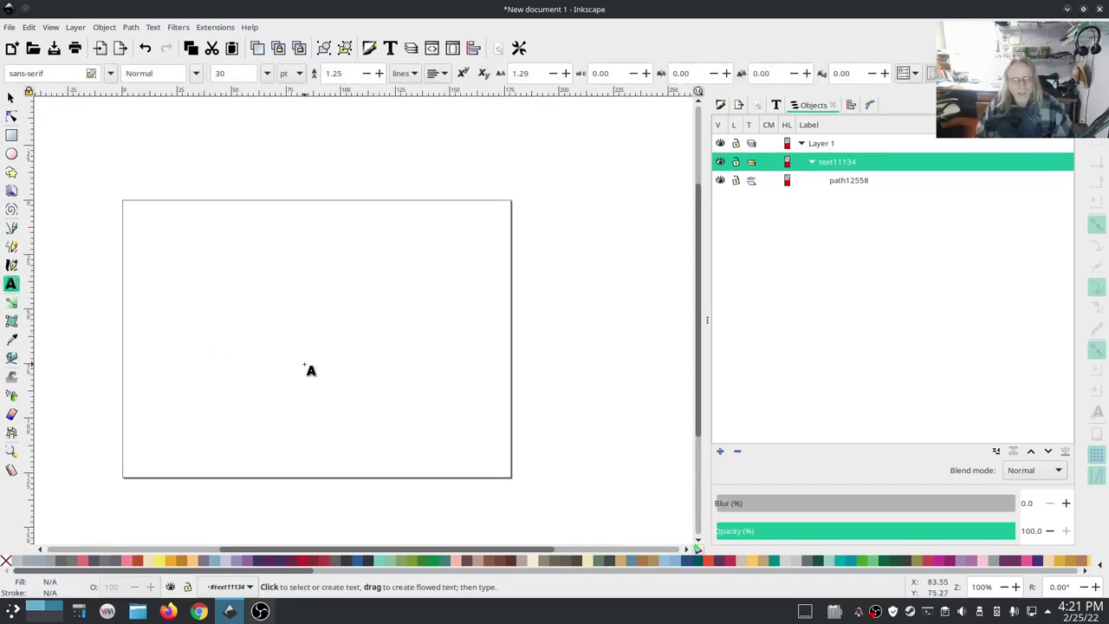
type("A")
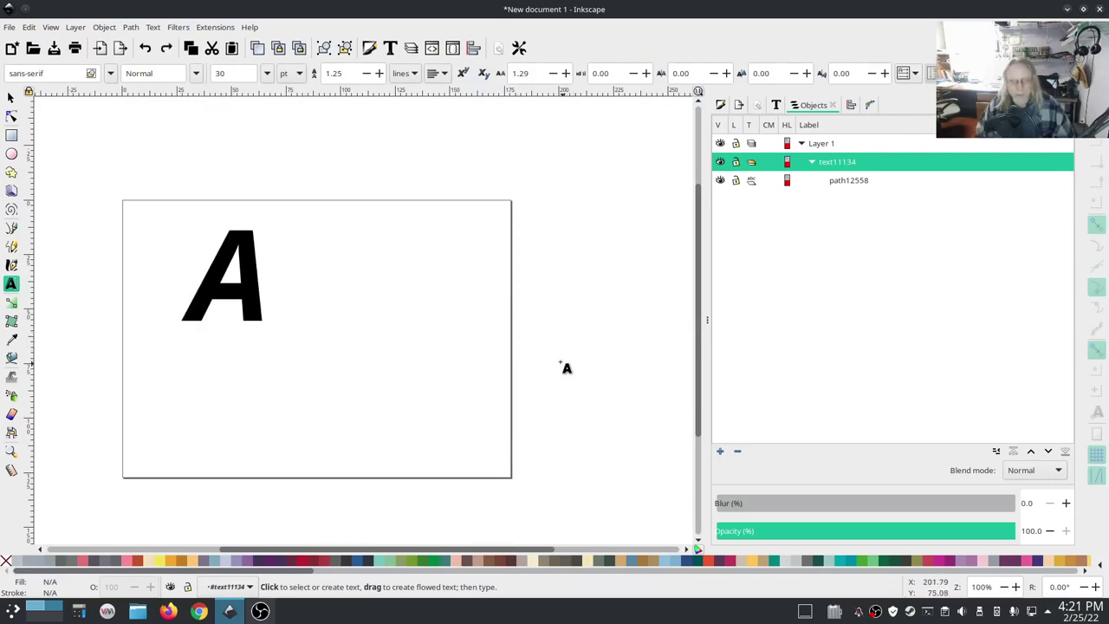
Enlarge the A path to about 88 × 93 mm, keeping its upper-left corner in place.
left_click(10, 98)
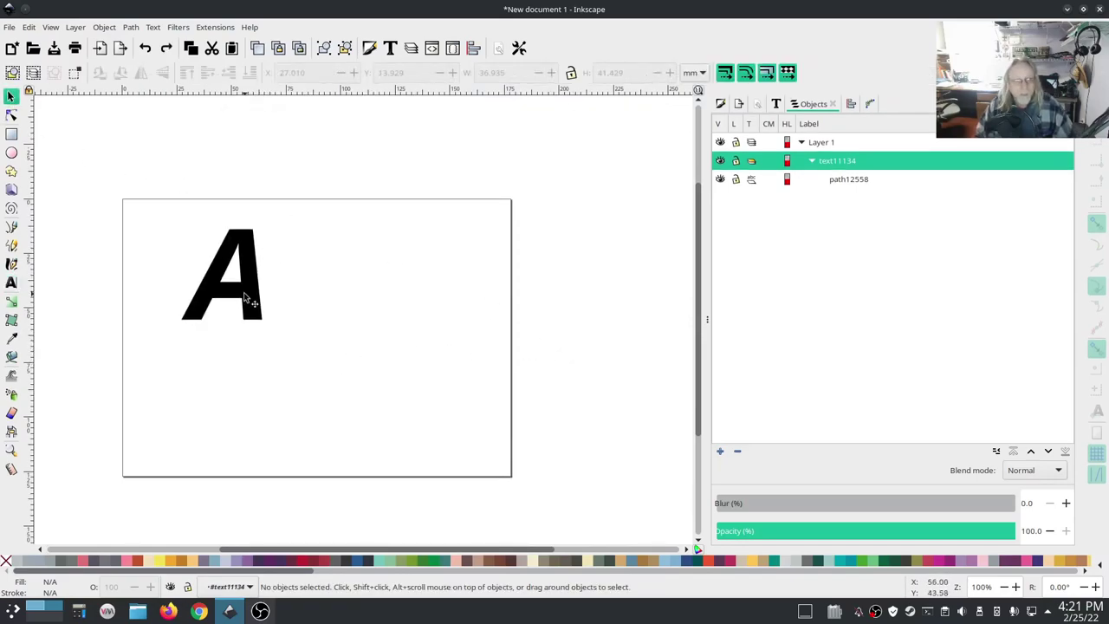
left_click(244, 295)
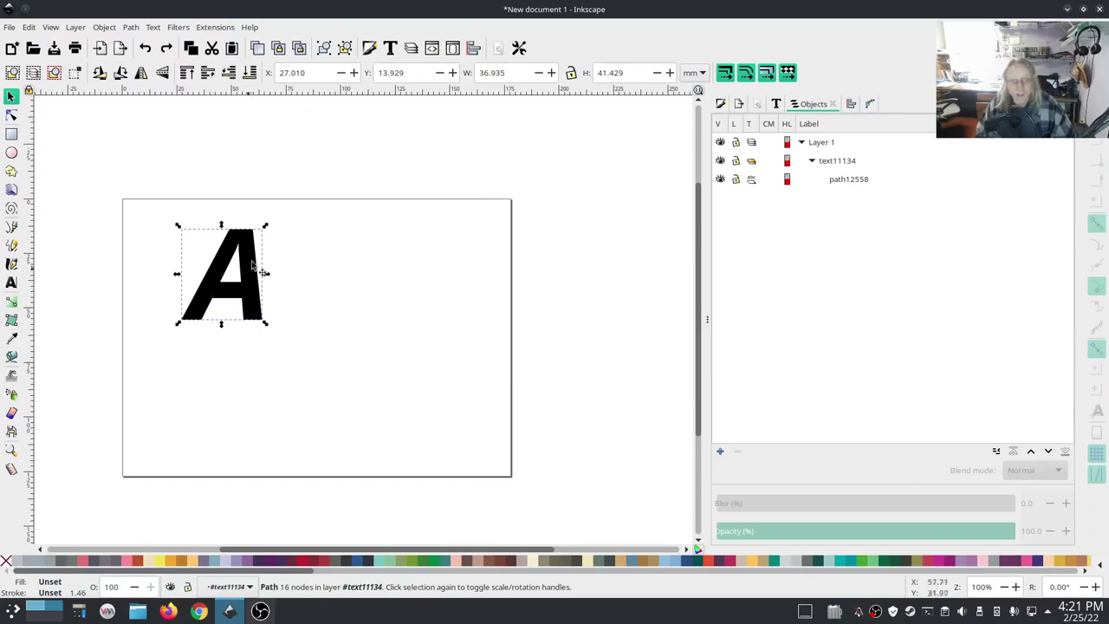
left_click_drag(264, 324, 376, 433)
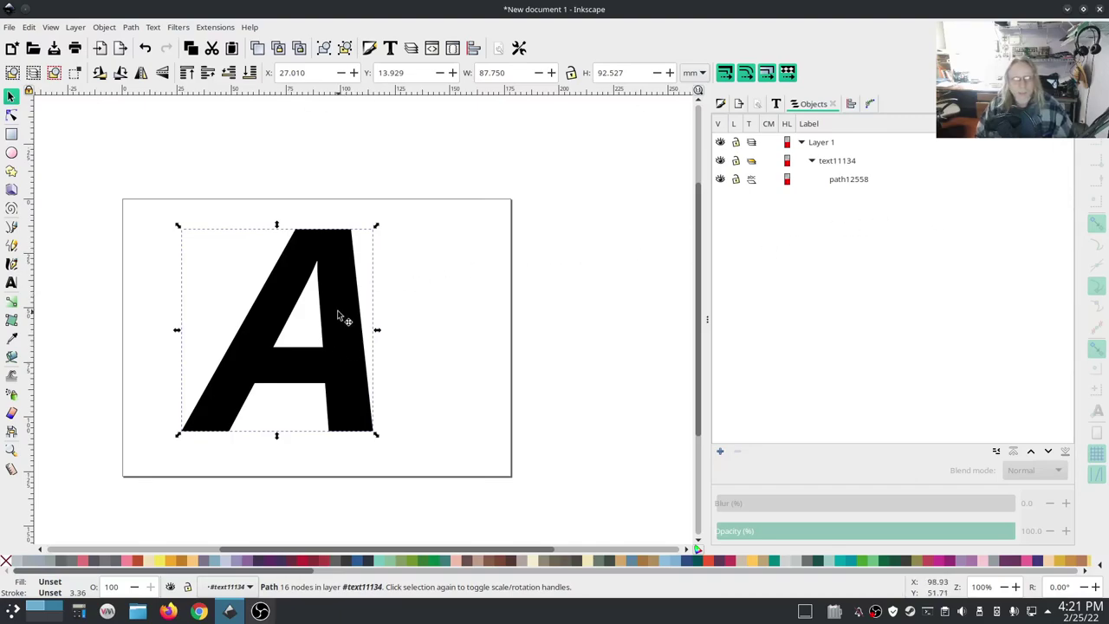
Remove the A's fill, give it a flat black stroke, and duplicate the outlined path.
left_click(720, 103)
left_click(731, 123)
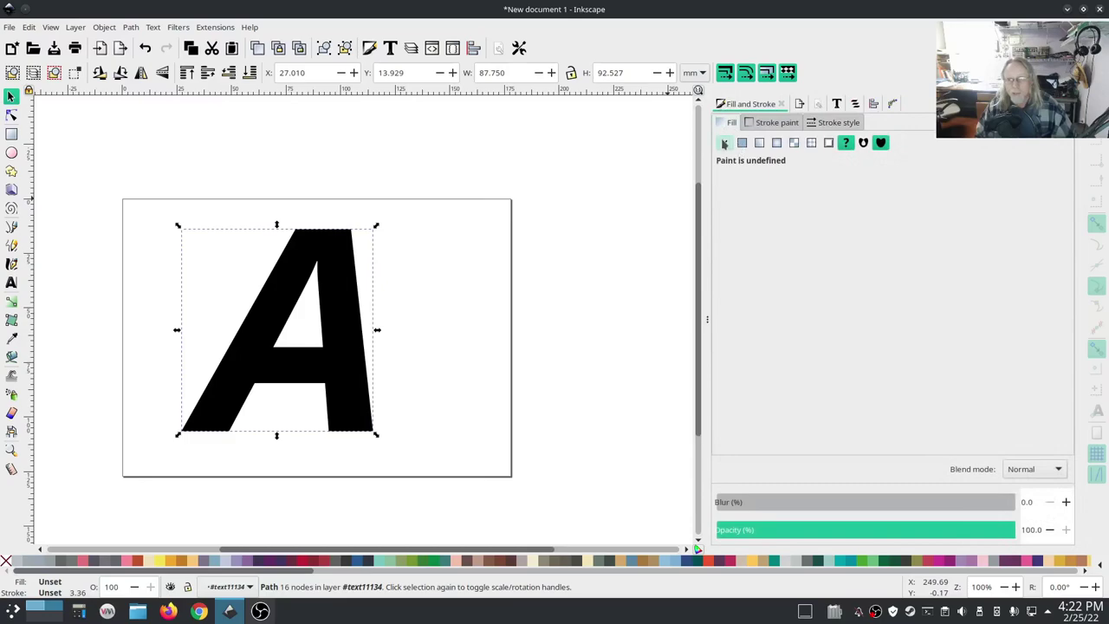
left_click(725, 144)
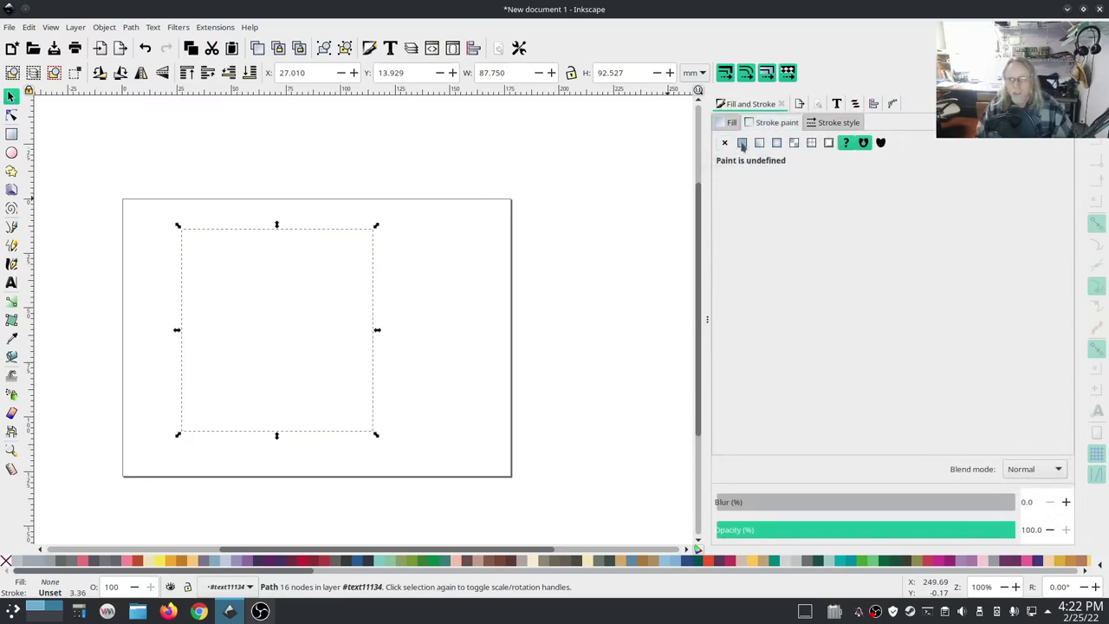
left_click(742, 144)
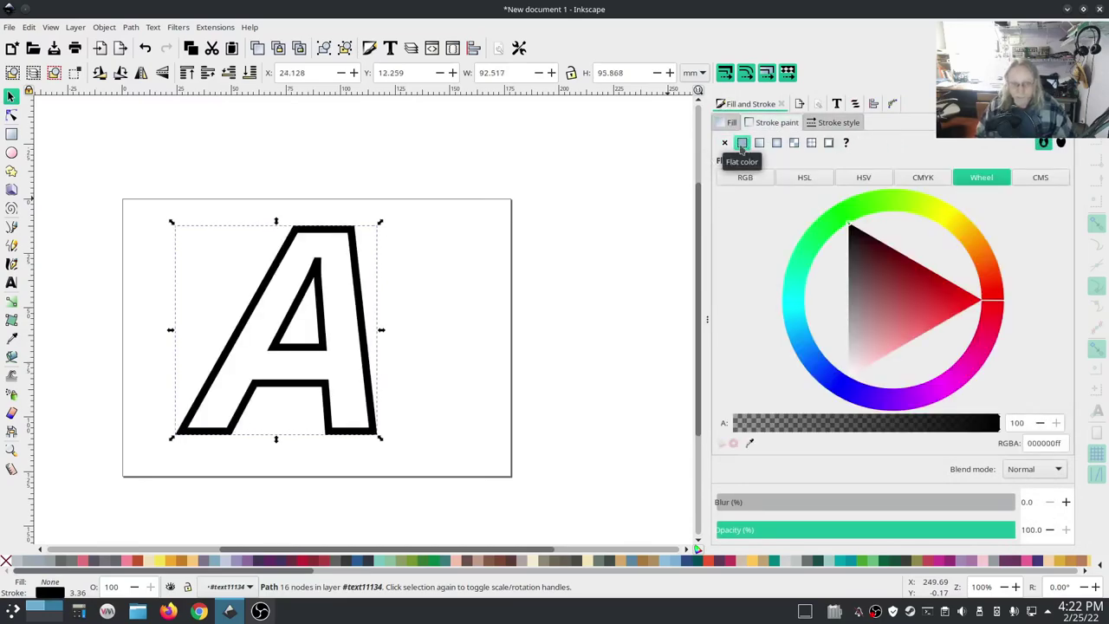
key("ctrl+d")
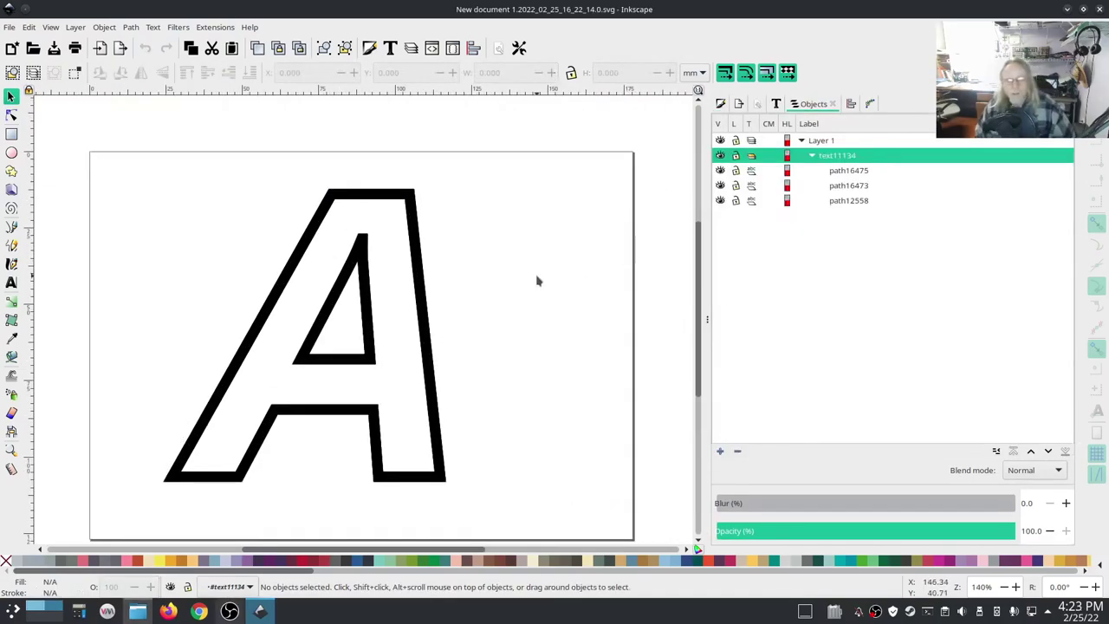
Give the two lower A paths in the group, path16473 and path12558, a 0.5 mm stroke with the finest dotted dash pattern.
left_click(839, 181)
left_click(841, 216)
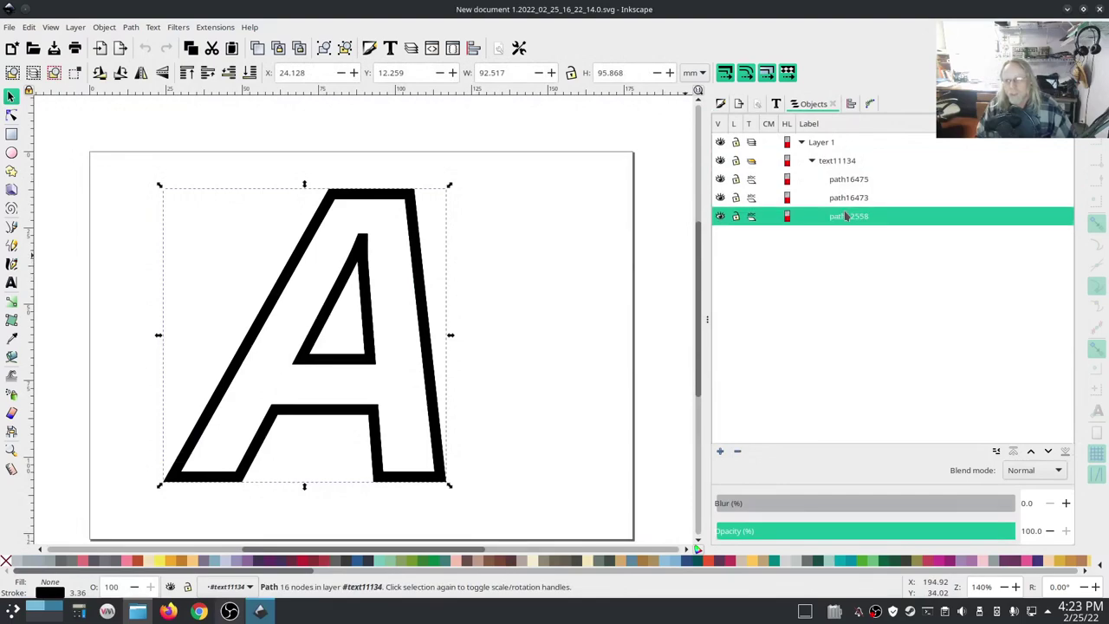
left_click(844, 198)
left_click(850, 218, "shift")
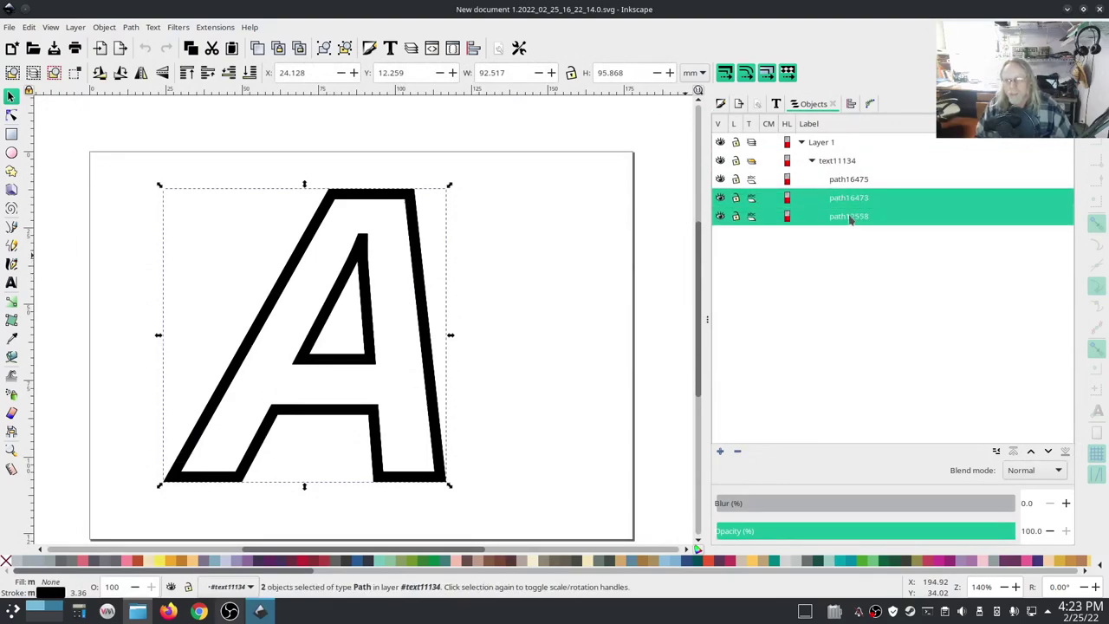
key("ctrl+shift+f")
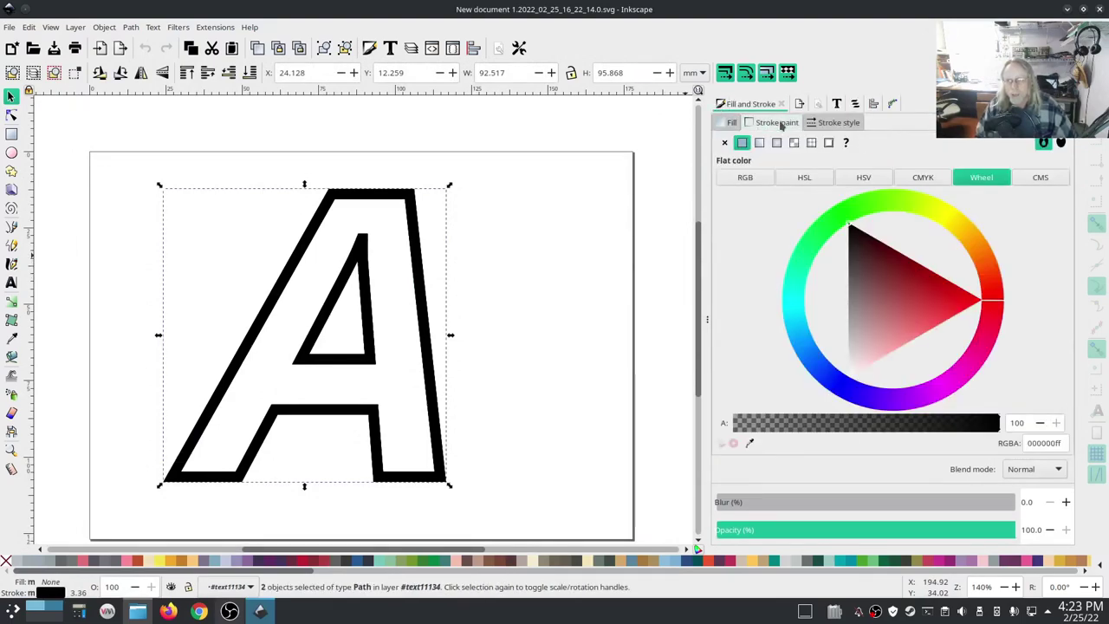
left_click(838, 122)
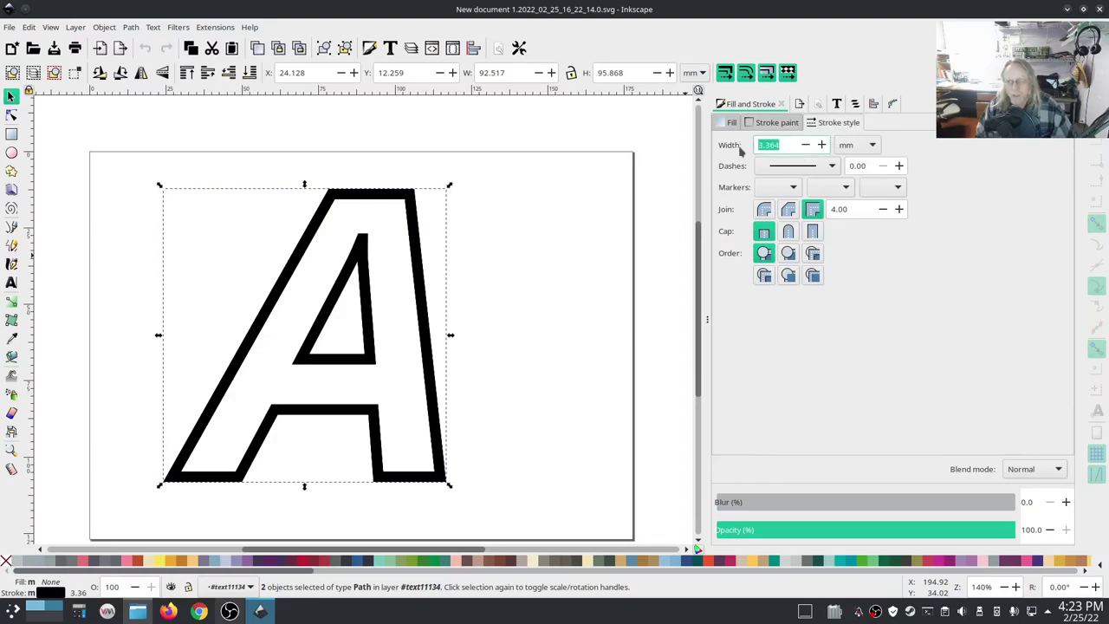
type(".5")
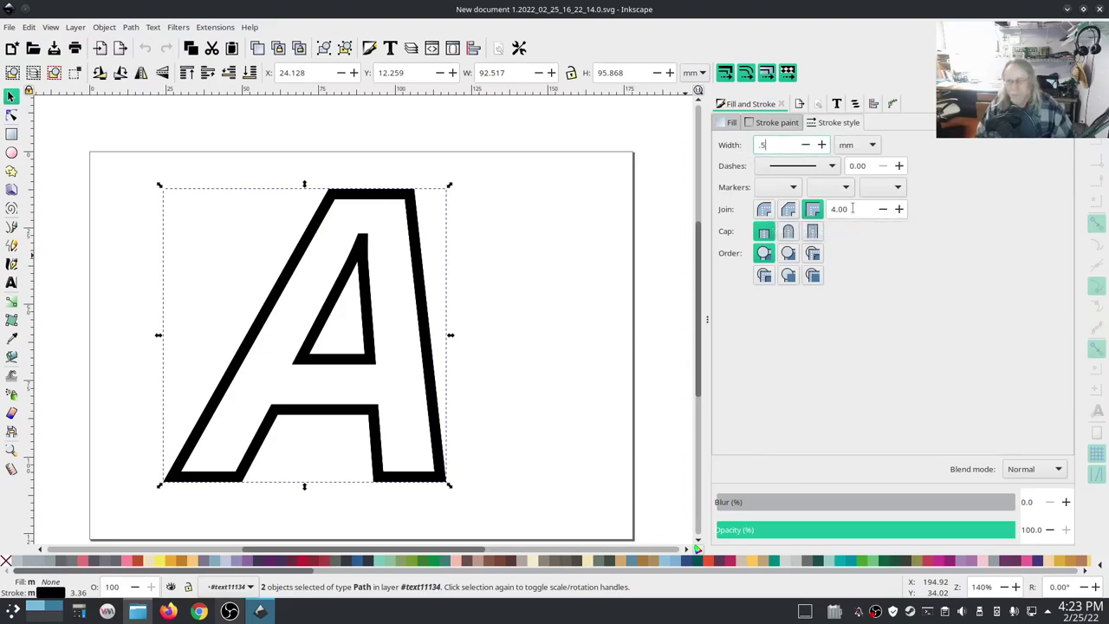
key("Return")
left_click(832, 166)
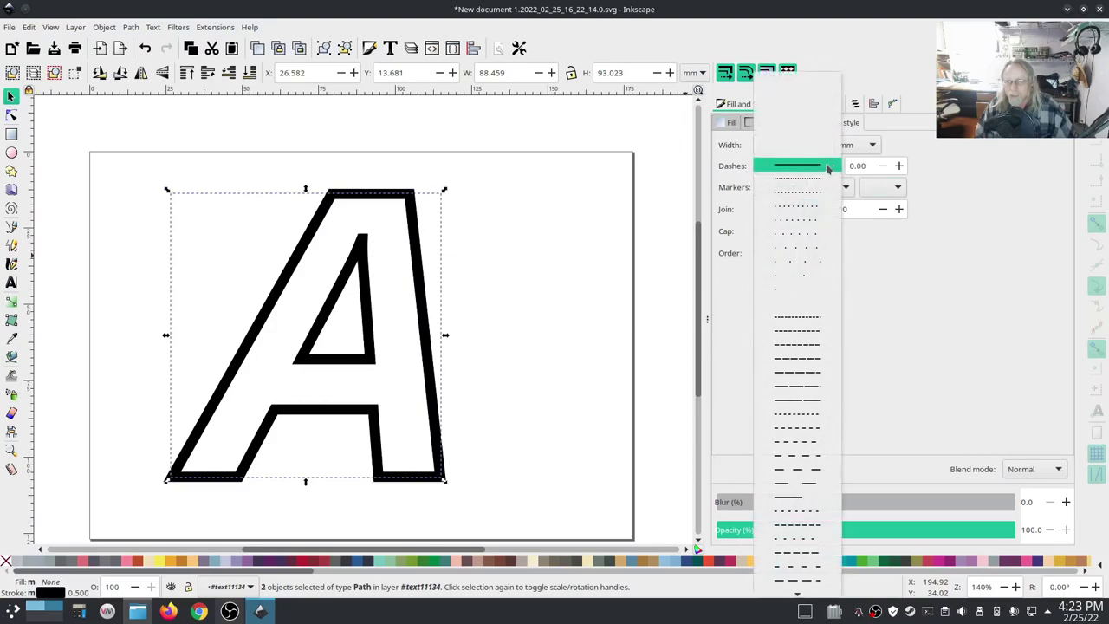
left_click(797, 179)
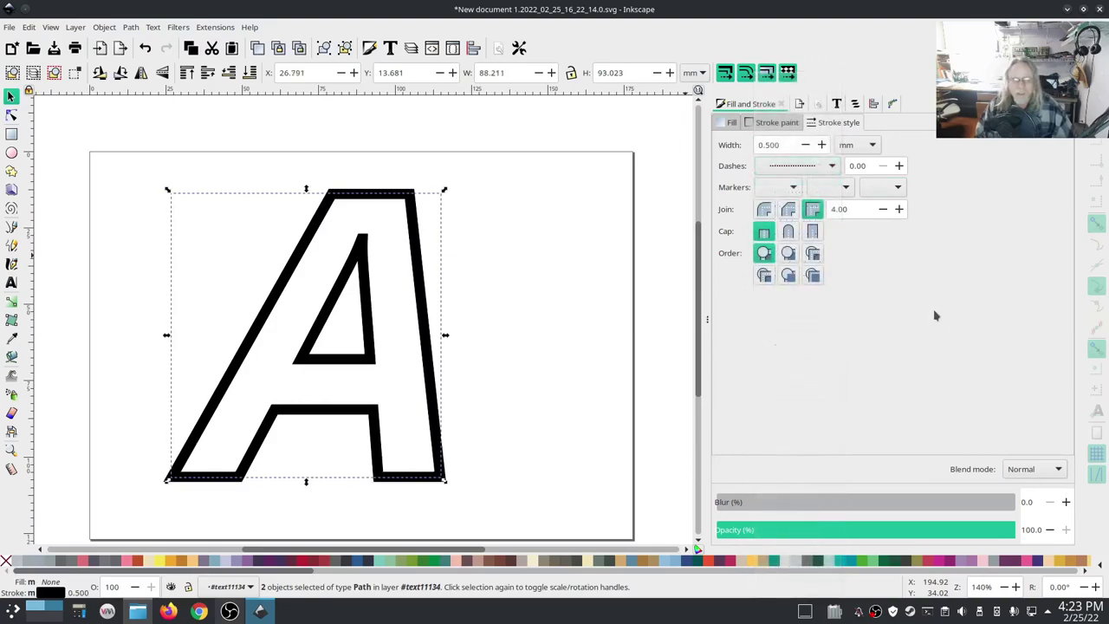
Attach the Ink/Stitch command Stop (pause machine) after sewing this object to the two dotted A paths.
left_click(222, 28)
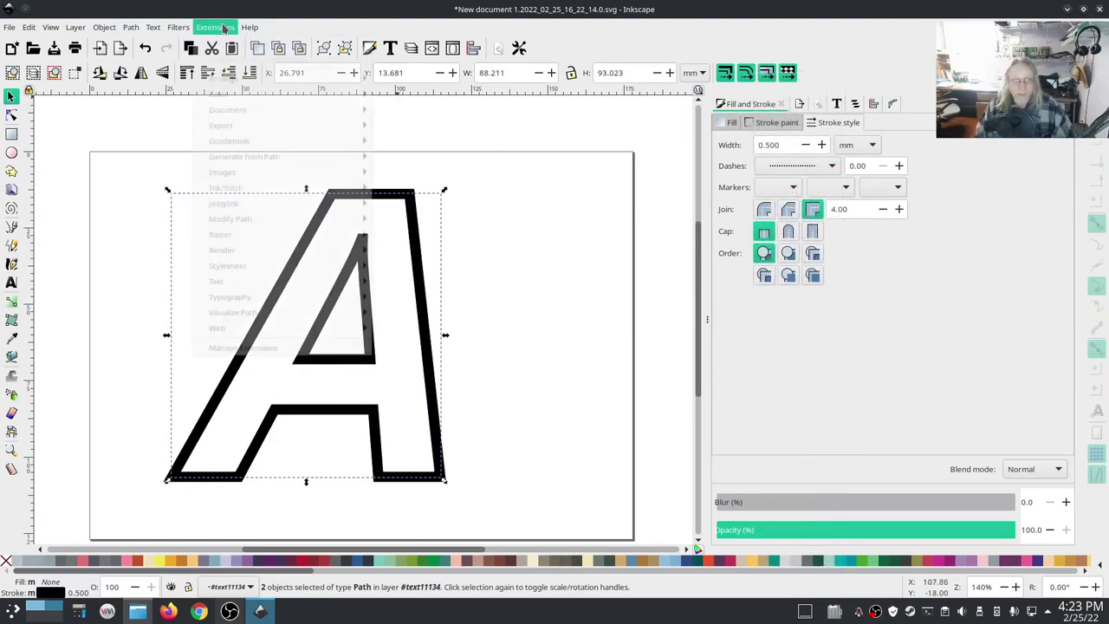
mouse_move(243, 159)
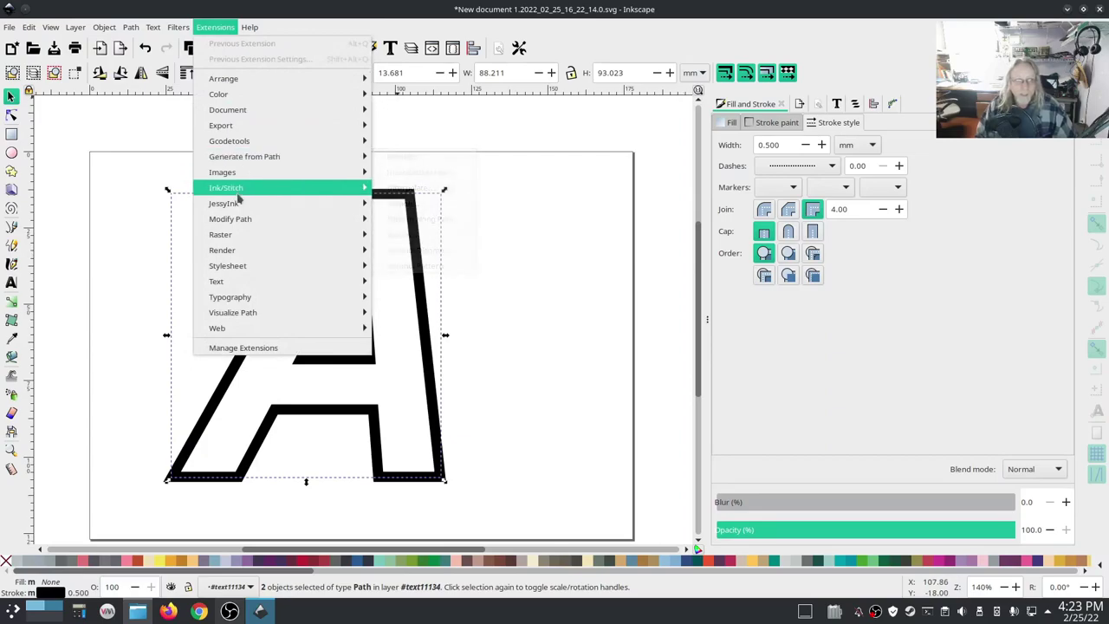
mouse_move(286, 188)
mouse_move(426, 202)
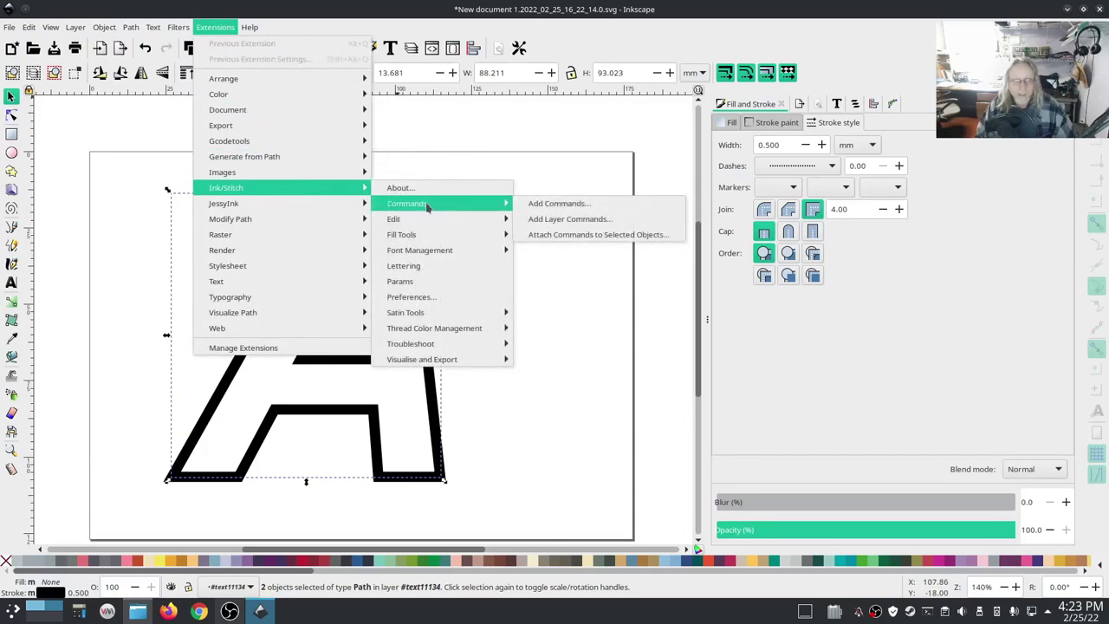
left_click(569, 235)
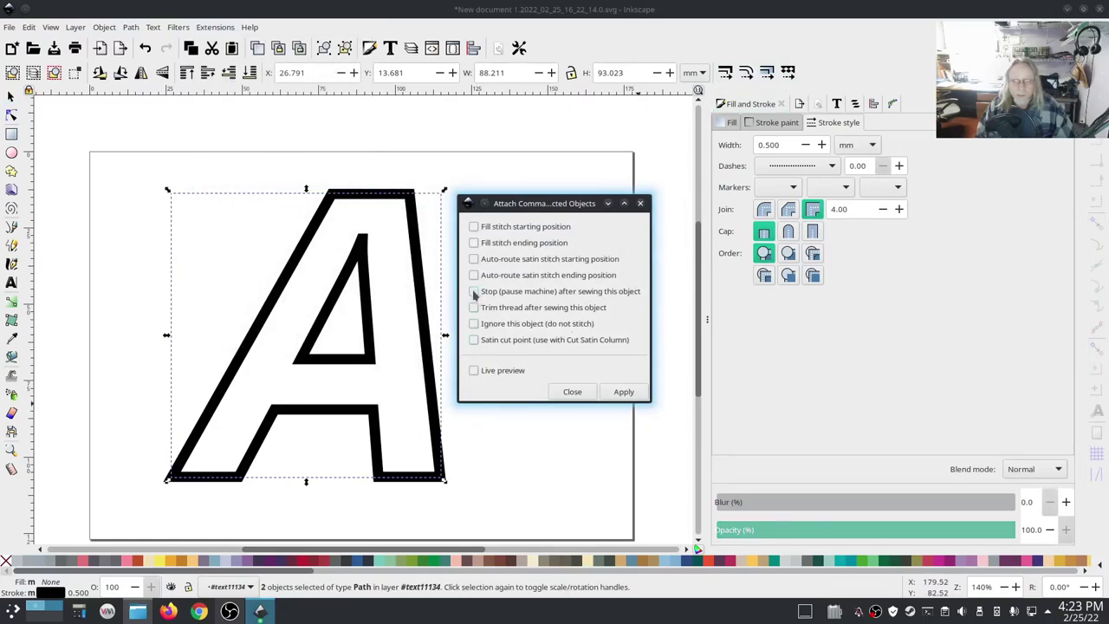
left_click(623, 394)
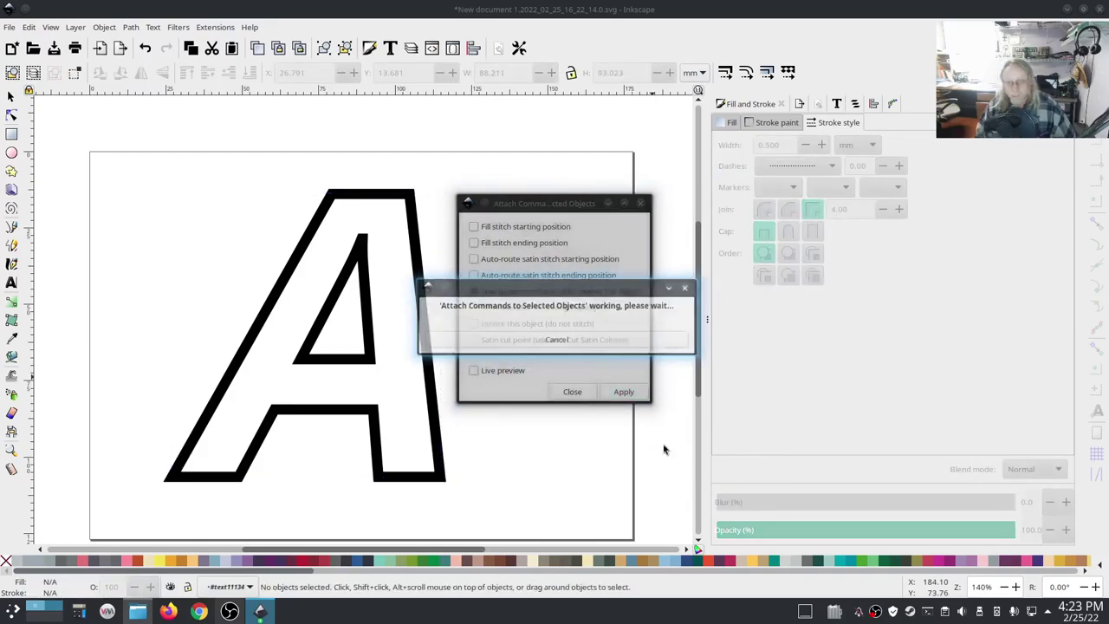
left_click(573, 392)
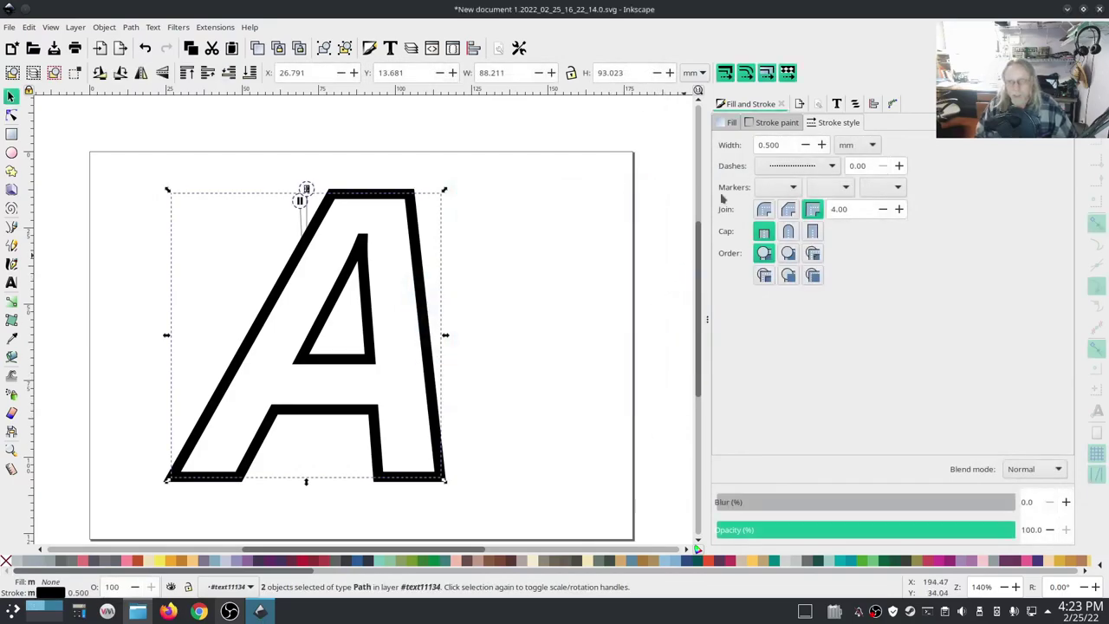
Convert the thick solid outline path16475 to satin columns with Convert Line to Satin.
left_click(855, 103)
left_click(849, 182)
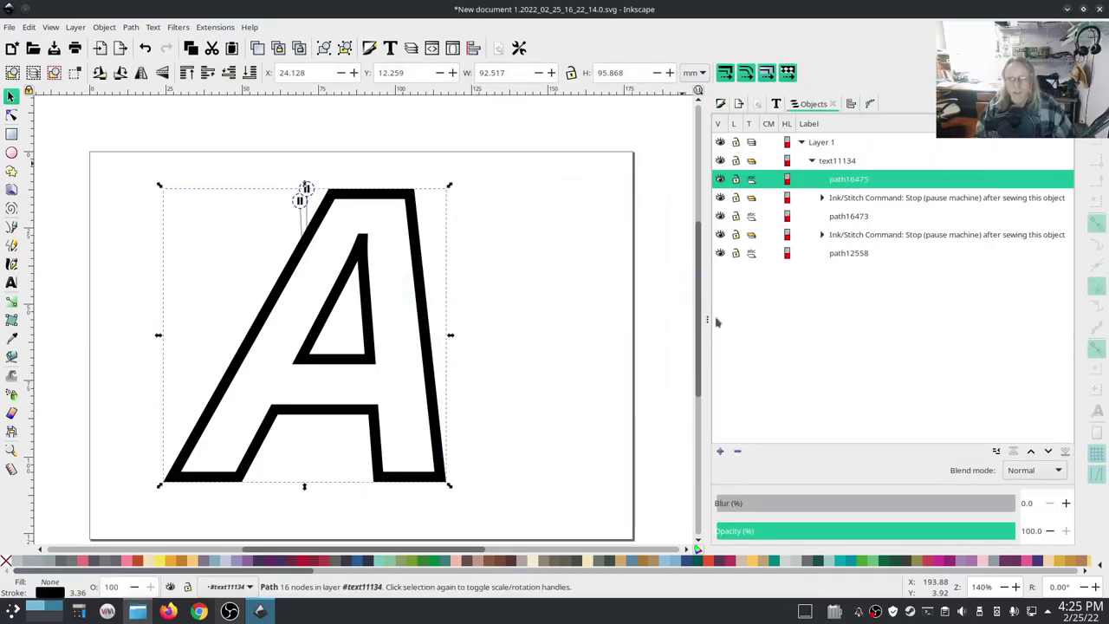
left_click(722, 105)
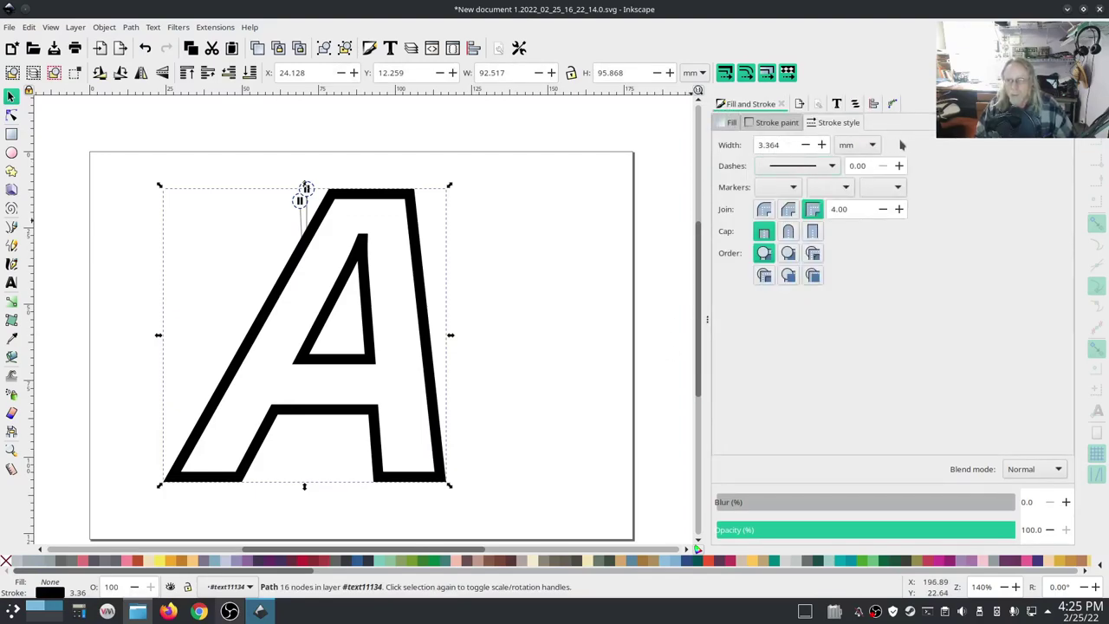
left_click(855, 105)
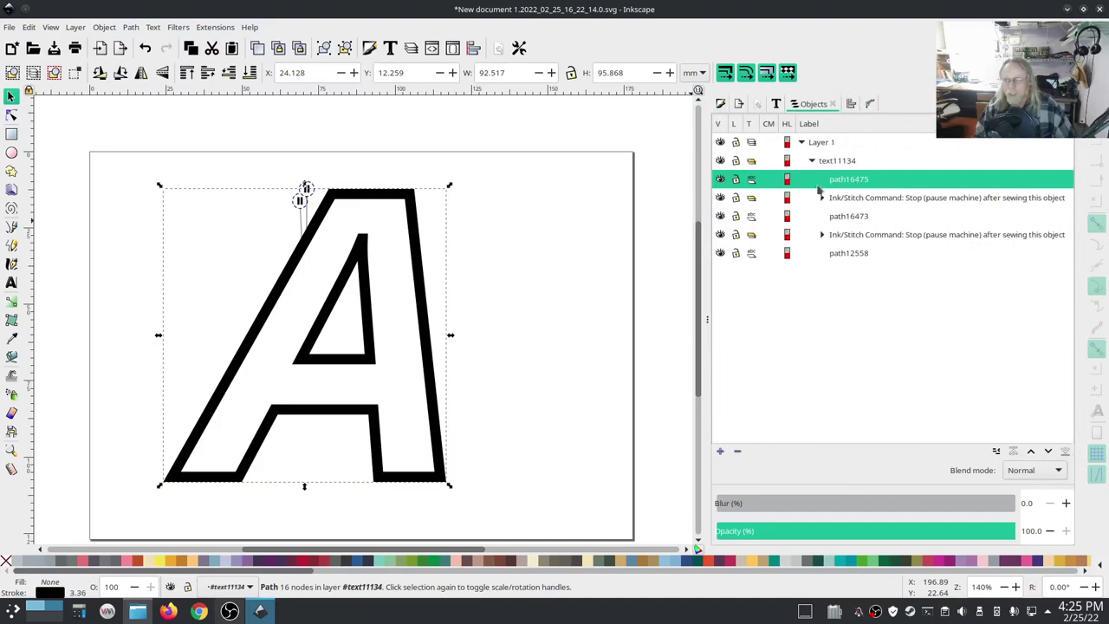
left_click(215, 27)
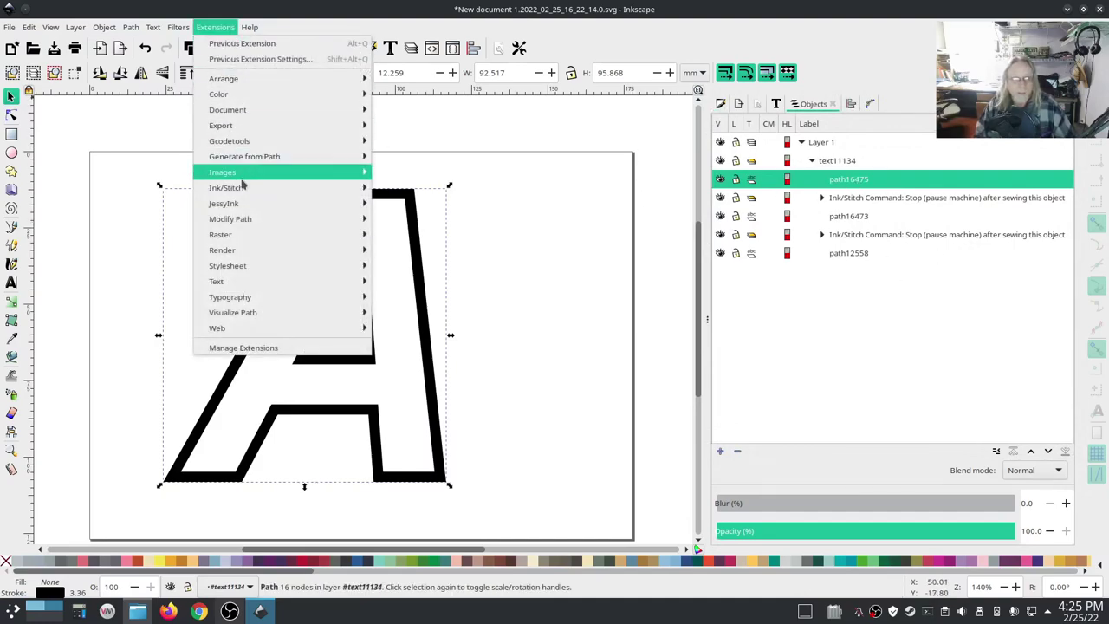
mouse_move(201, 187)
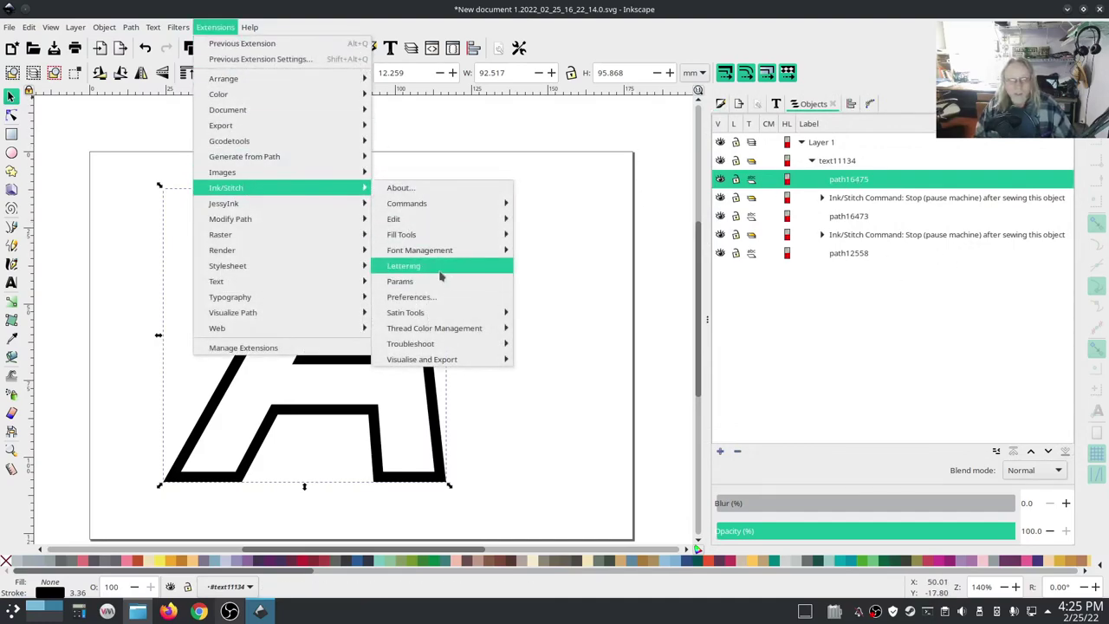
mouse_move(437, 314)
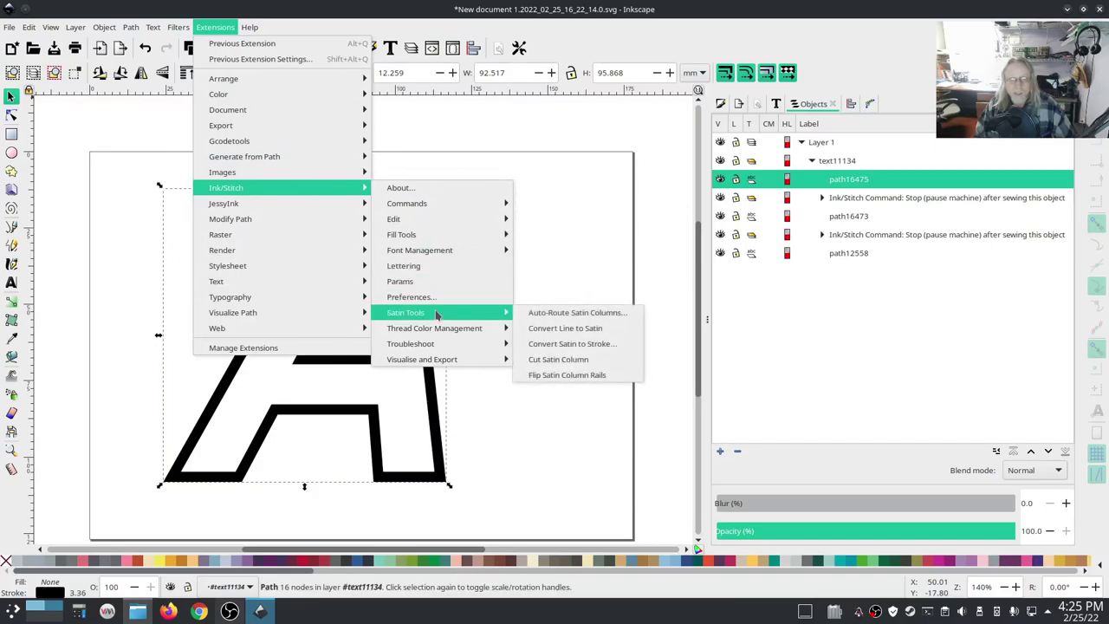
left_click(598, 330)
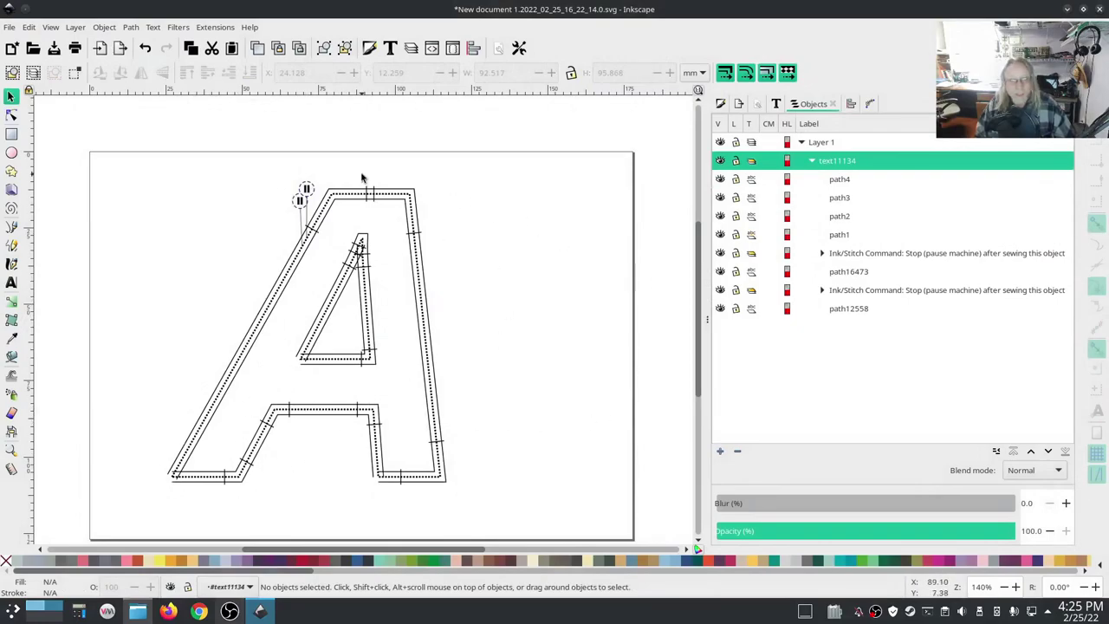
Play the whole design's stitch-out in the Ink/Stitch simulator at 256 stitches/sec and examine the satin corners.
left_click(208, 26)
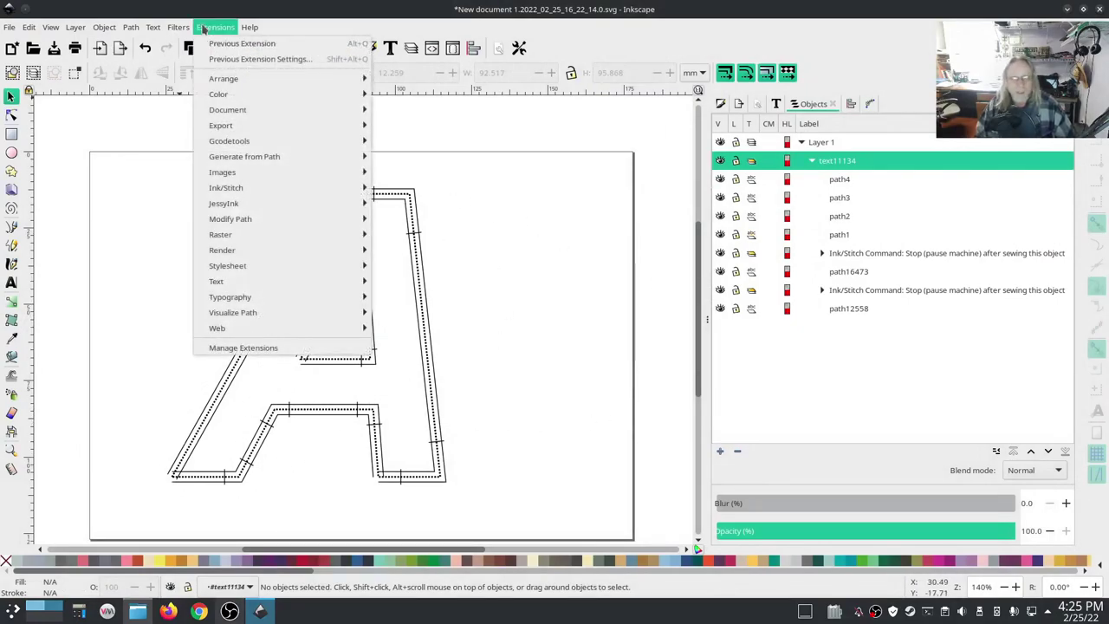
left_click(646, 122)
left_click(660, 150)
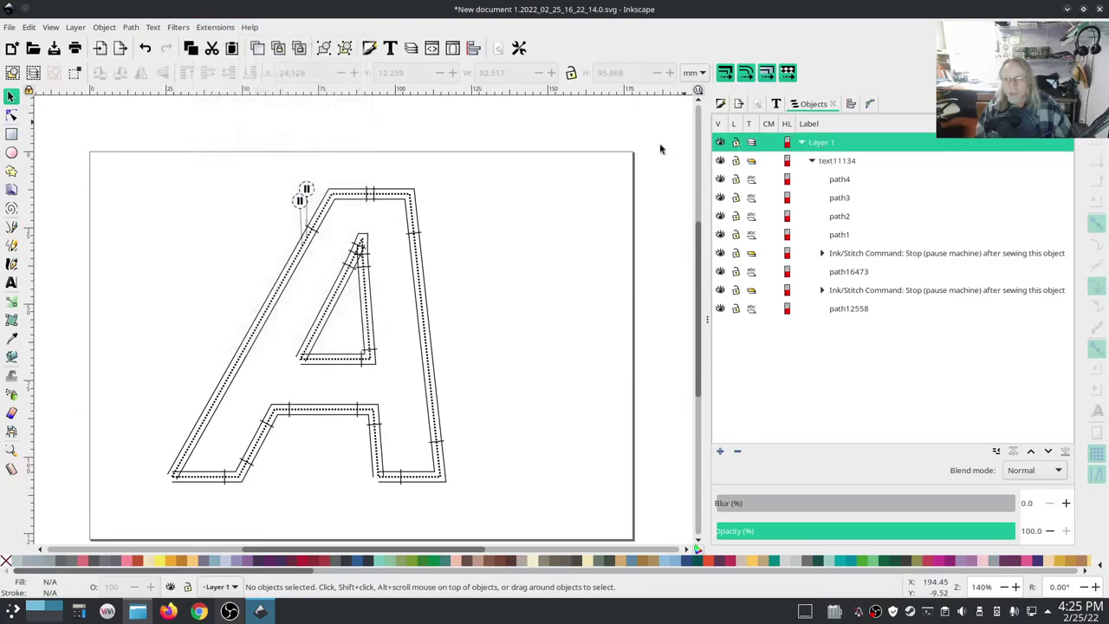
left_click(214, 27)
mouse_move(245, 189)
mouse_move(472, 312)
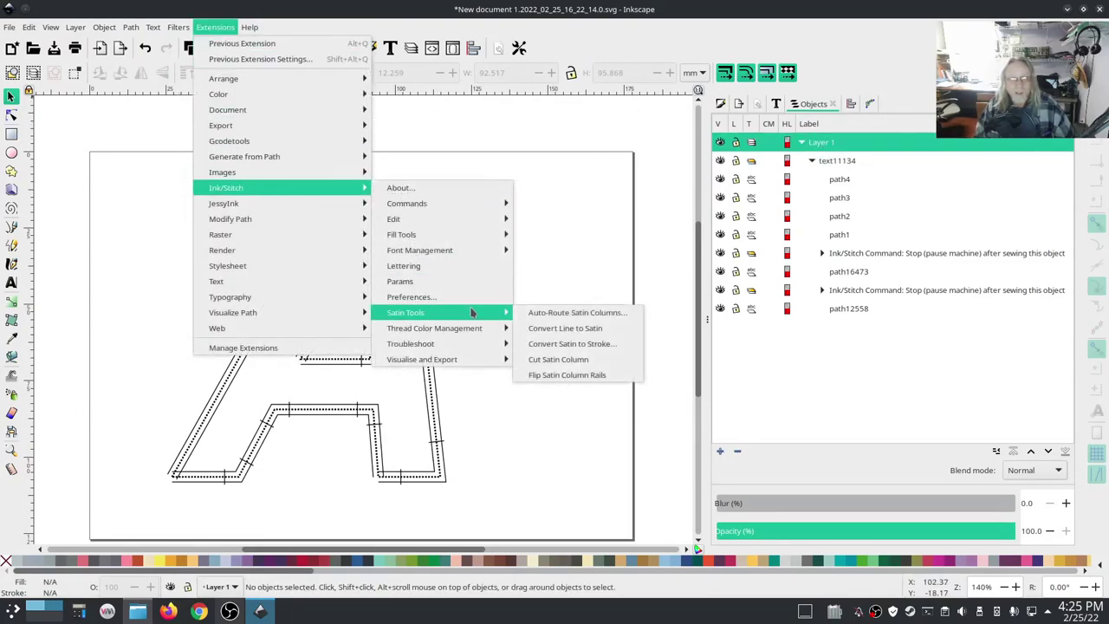
mouse_move(447, 361)
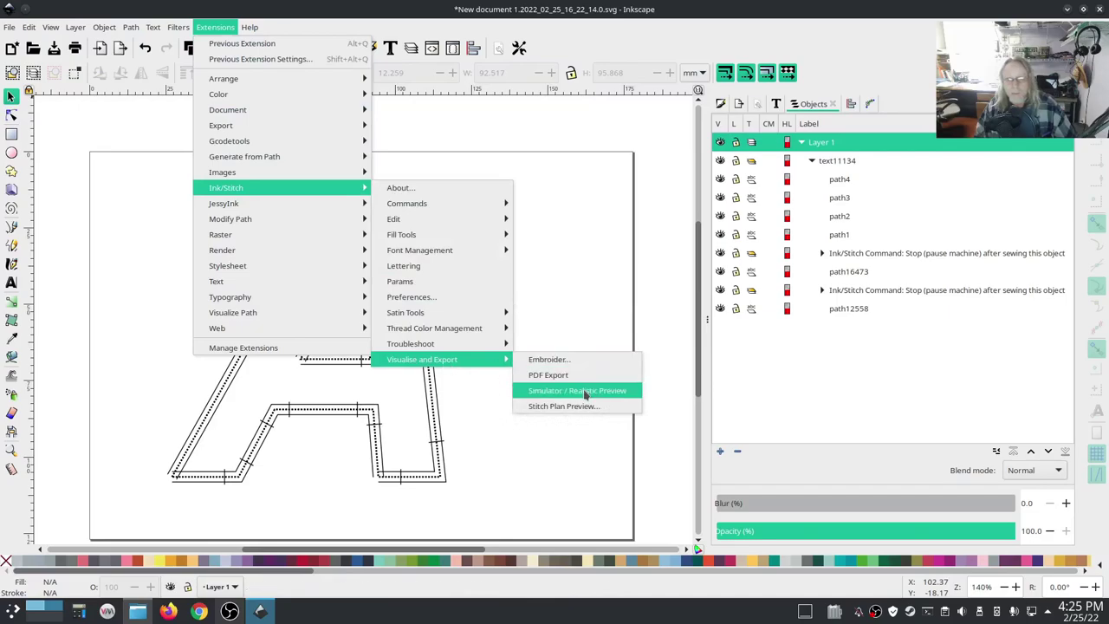
left_click(585, 394)
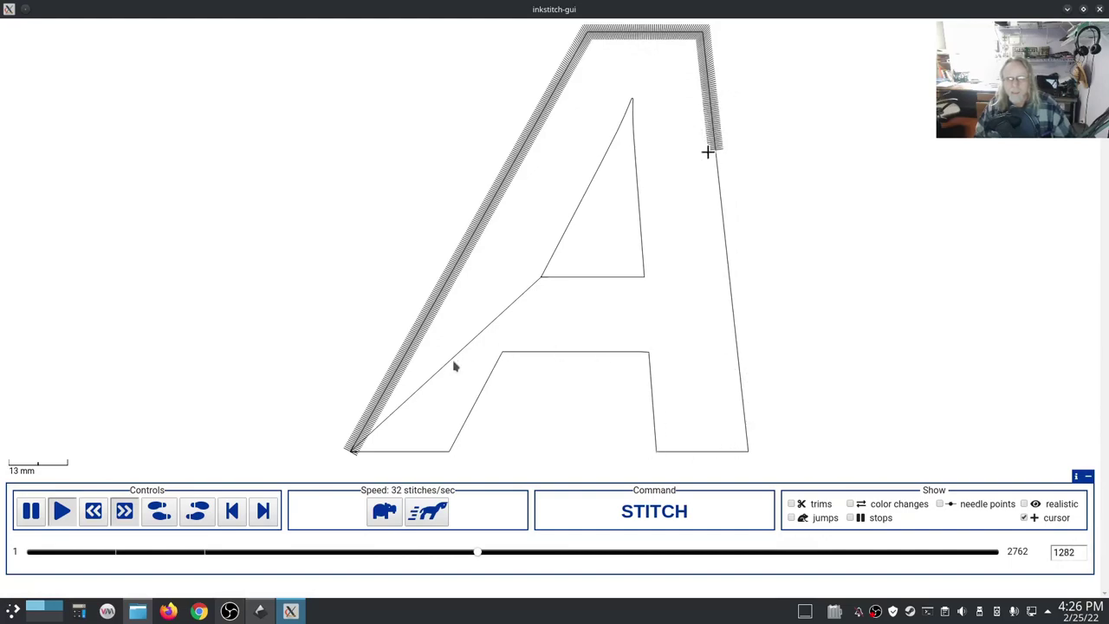
left_click(427, 513)
left_click(427, 513)
left_click(428, 513)
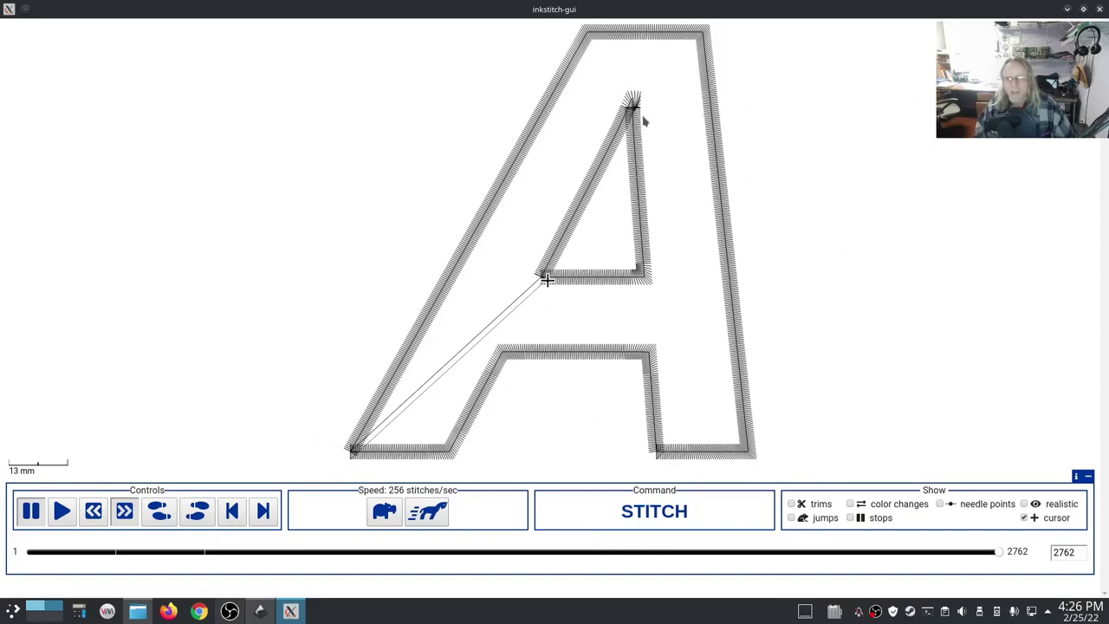
key("Escape")
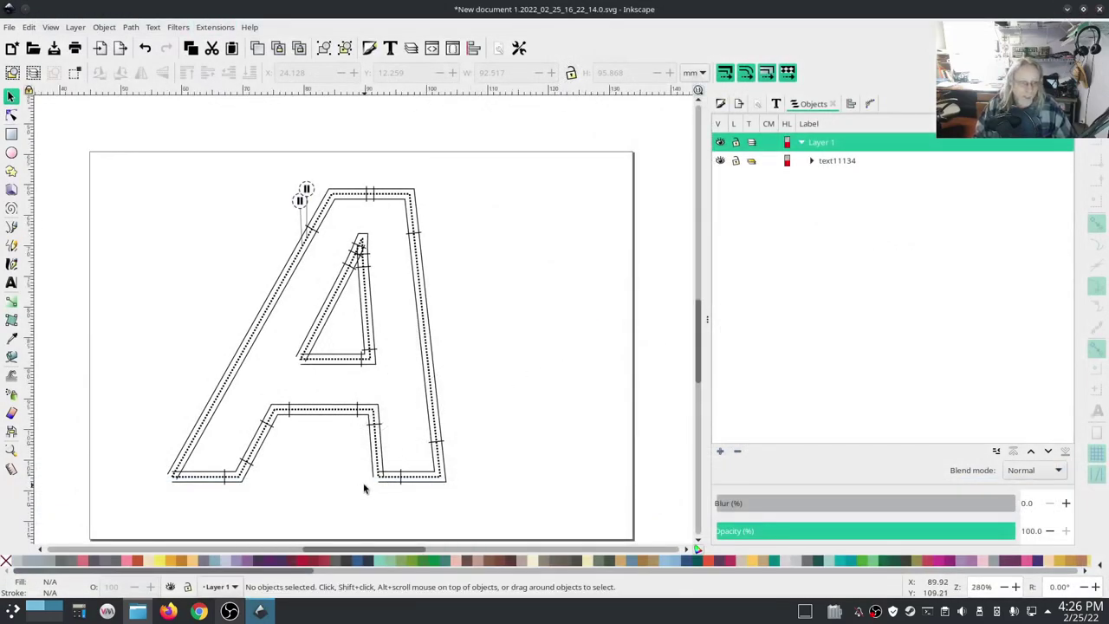
Move the end nodes of path1 and path2 so their inner and outer rails meet at the right leg's lower-left corner.
scroll(364, 488, "up", 4, "ctrl")
key("n")
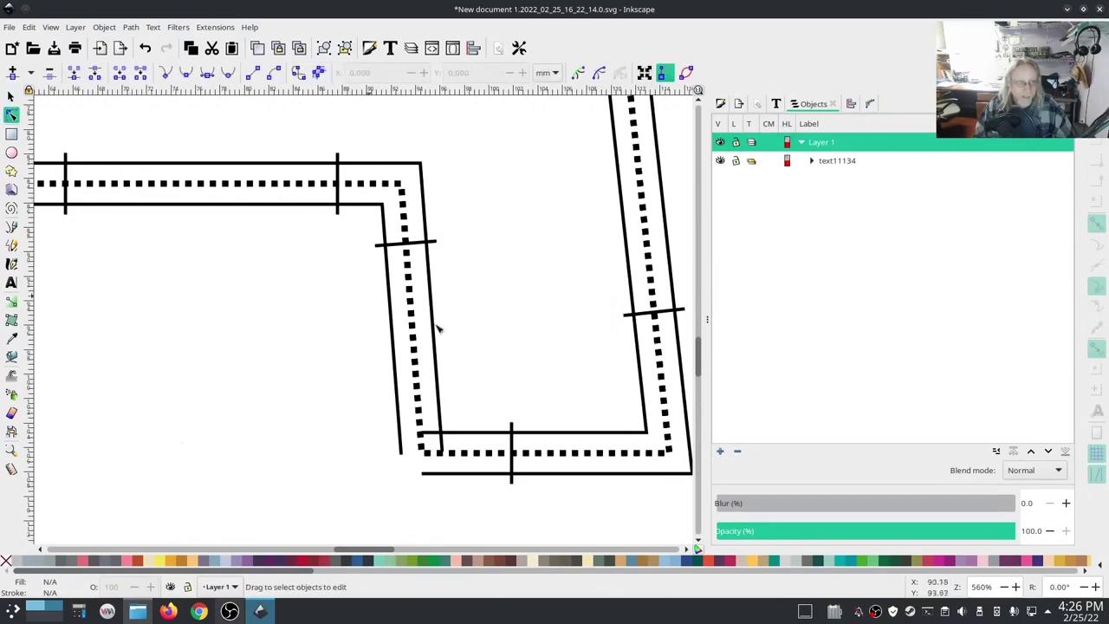
left_click(457, 438)
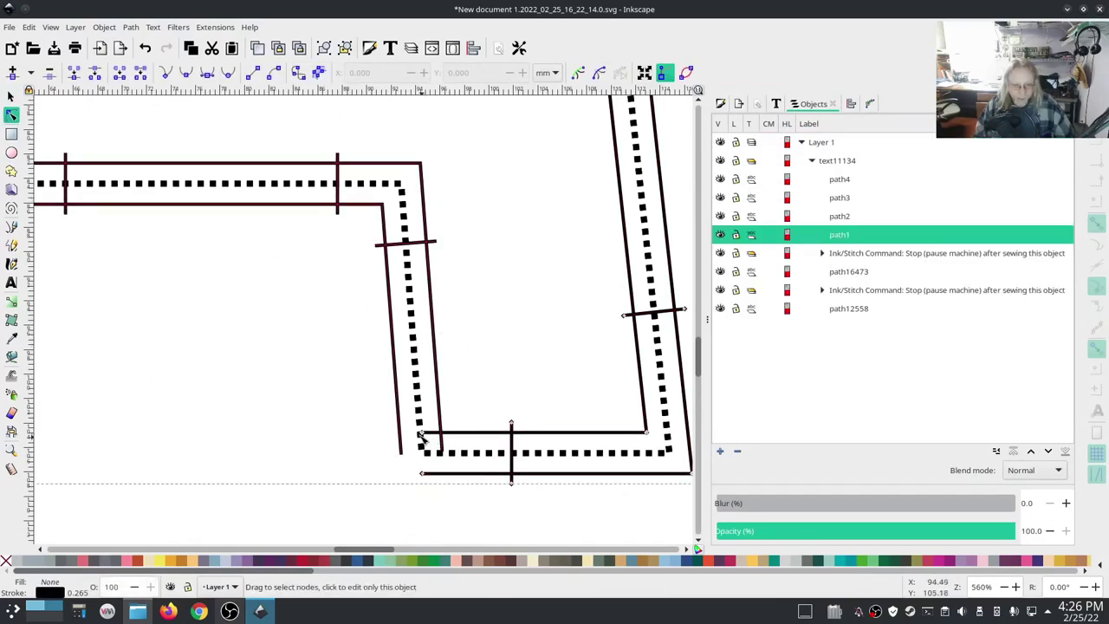
left_click_drag(422, 432, 442, 437)
left_click(443, 452)
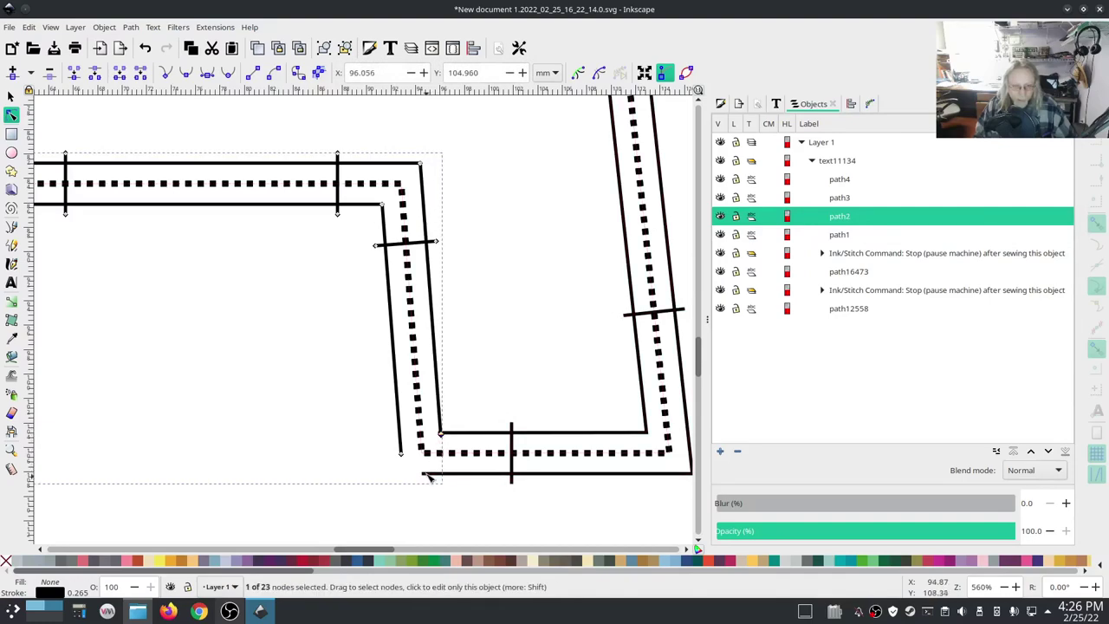
left_click(424, 475)
left_click_drag(424, 477, 404, 477)
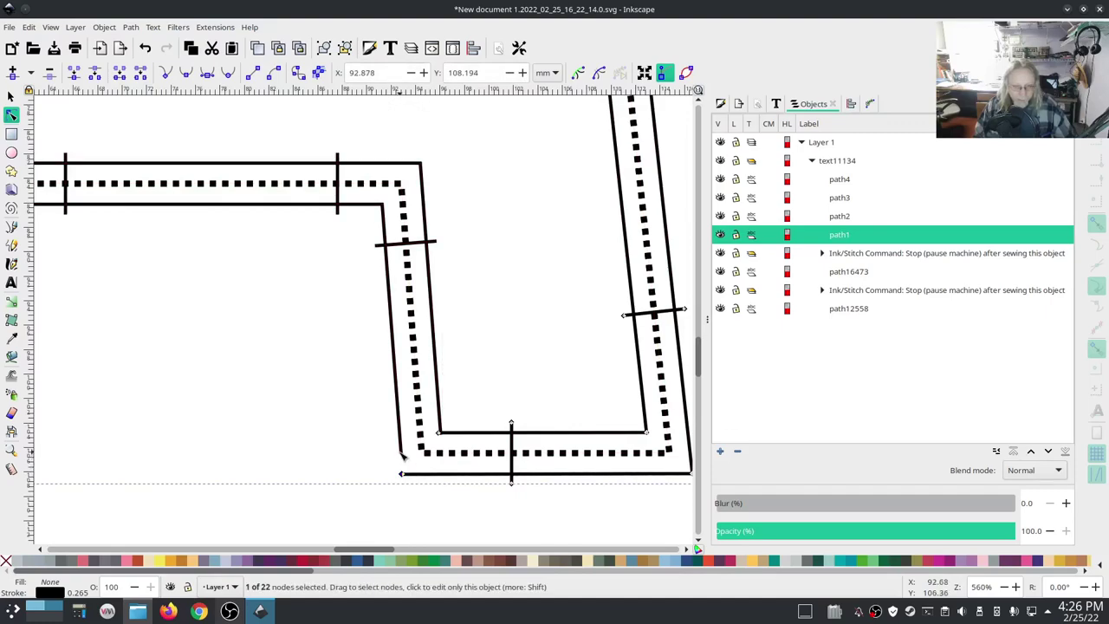
left_click(401, 458)
left_click_drag(405, 460, 403, 475)
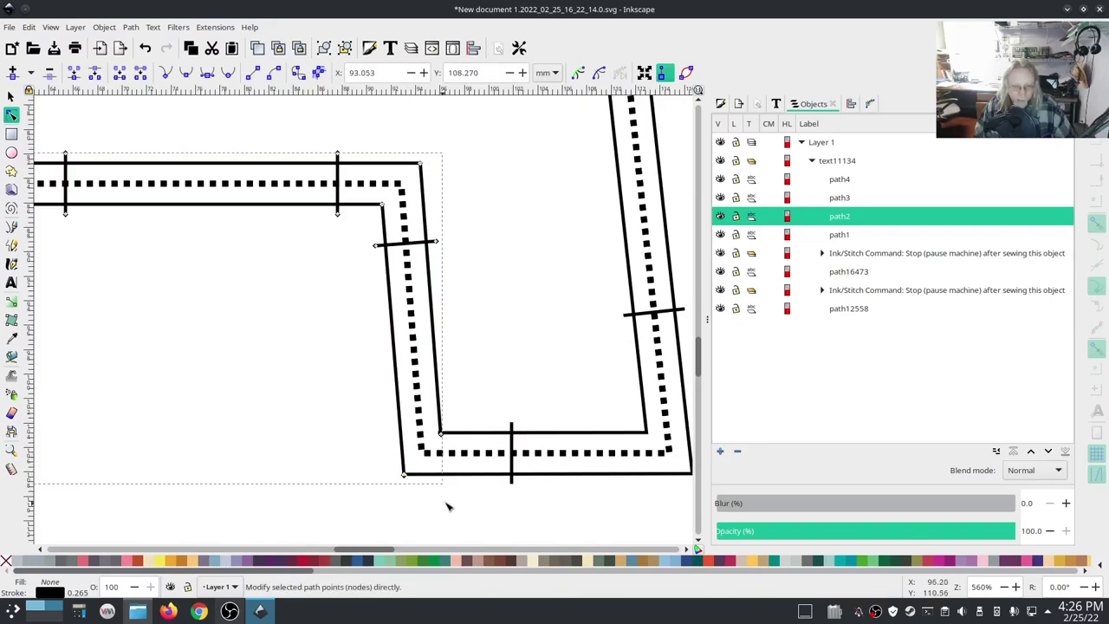
Move the rail end nodes of path2 and path1 so both rails meet at the lower-left tip of the A's left leg.
scroll(372, 466, "left", 5)
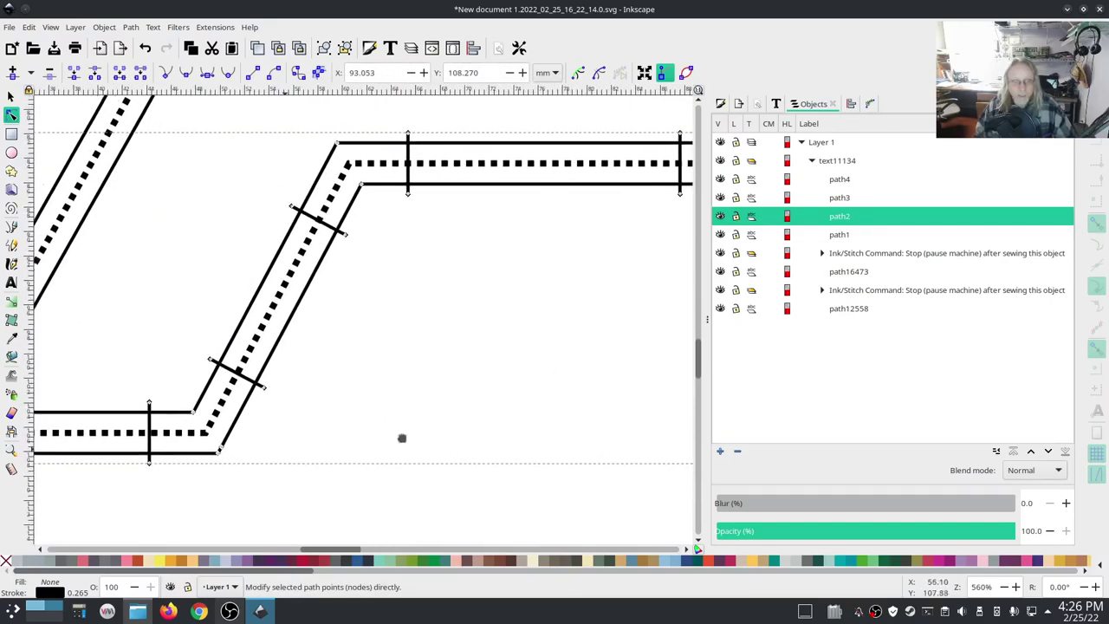
scroll(361, 442, "left", 5)
scroll(355, 455, "down", 1)
left_click(257, 409)
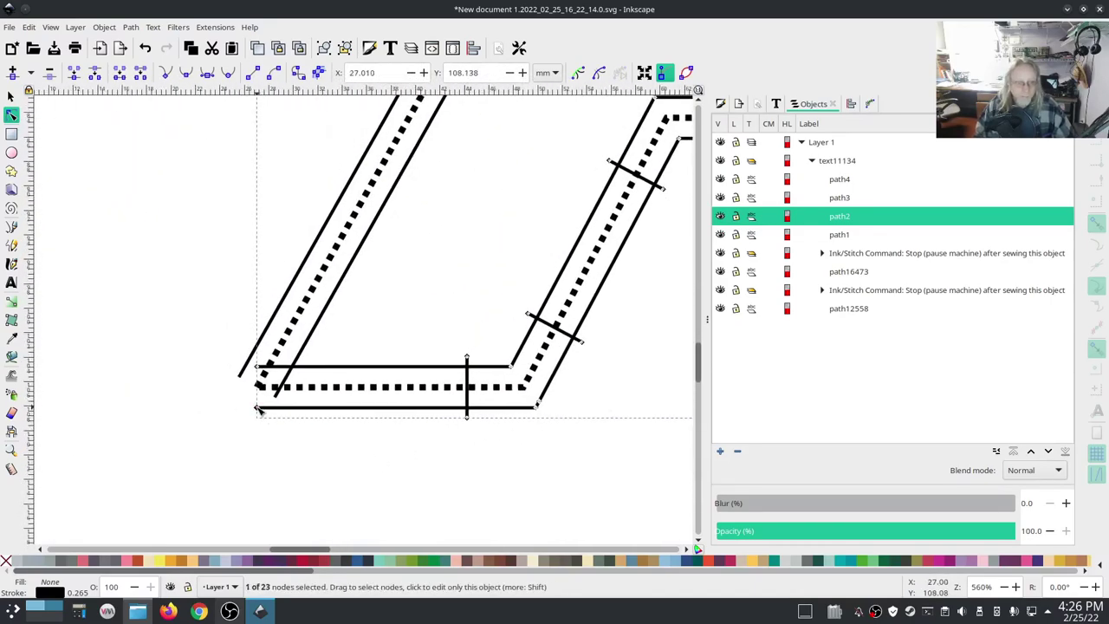
left_click_drag(258, 410, 225, 403)
left_click(240, 379)
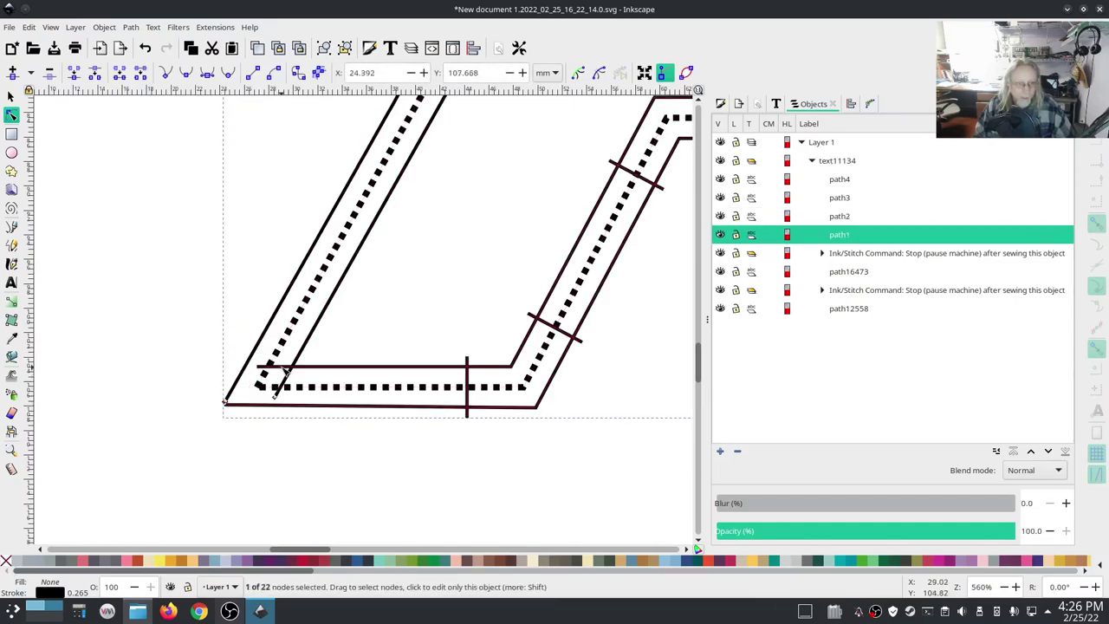
left_click(262, 372)
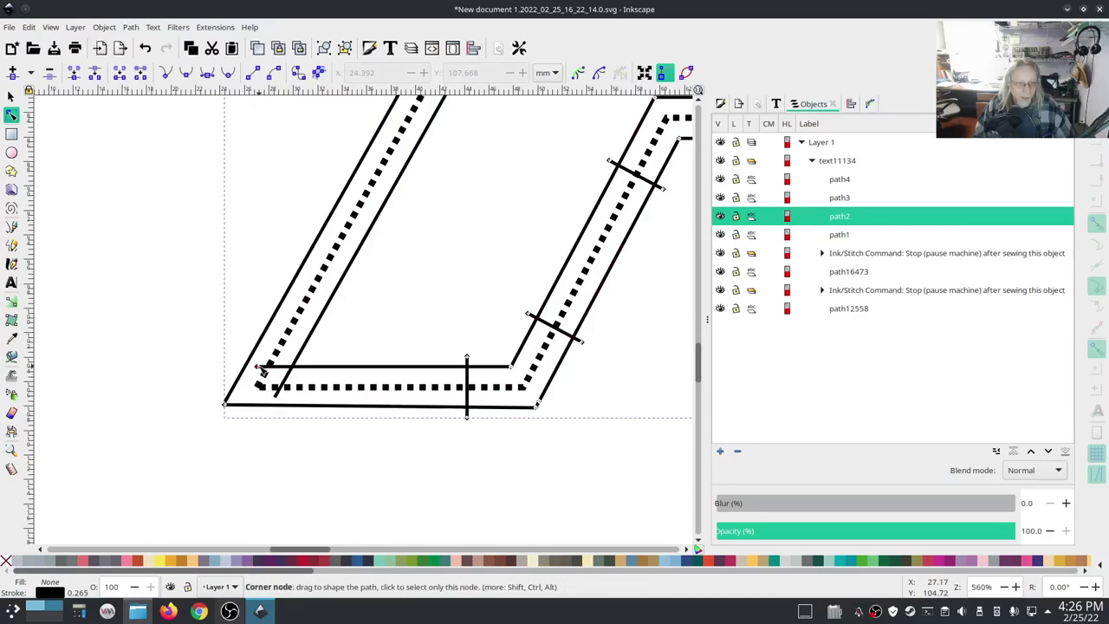
left_click_drag(262, 371, 286, 373)
left_click(277, 395)
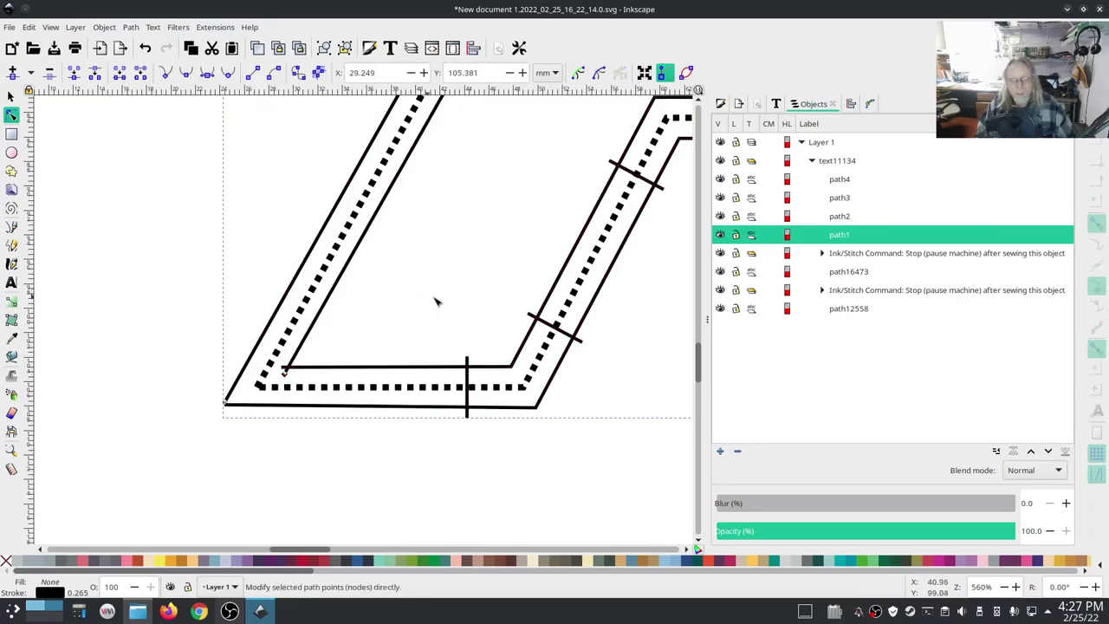
Move the inner rail end nodes of path3 and path4 so they meet at the lower-left corner of the A's inner triangle.
scroll(474, 297, "down", 2, "ctrl")
scroll(543, 198, "up", 4, "ctrl")
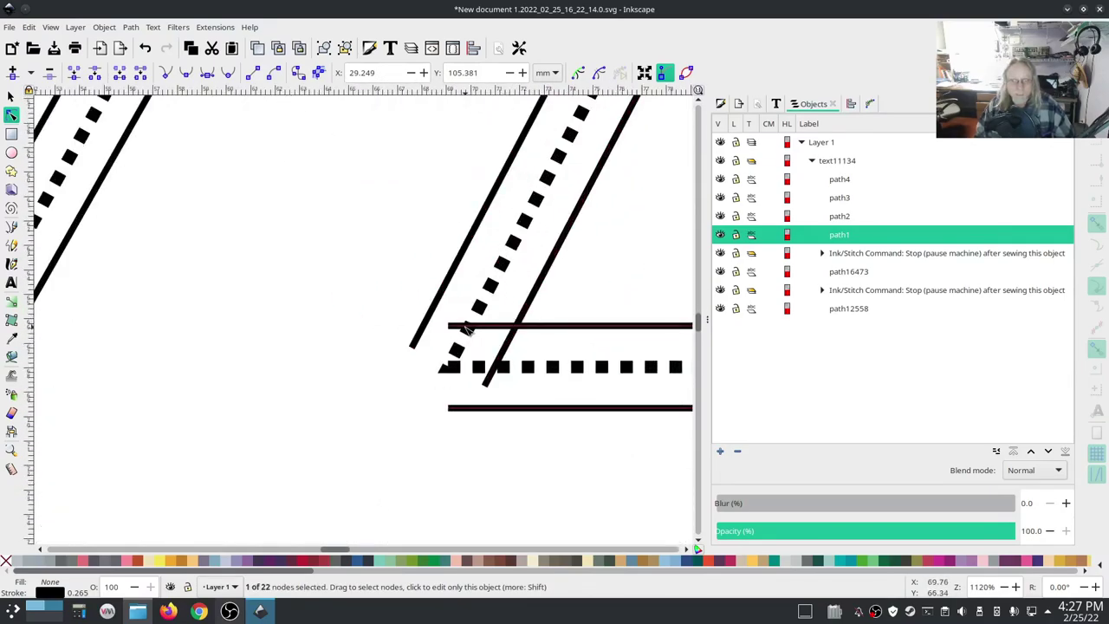
left_click(457, 326)
left_click_drag(449, 327, 503, 327)
left_click(486, 387)
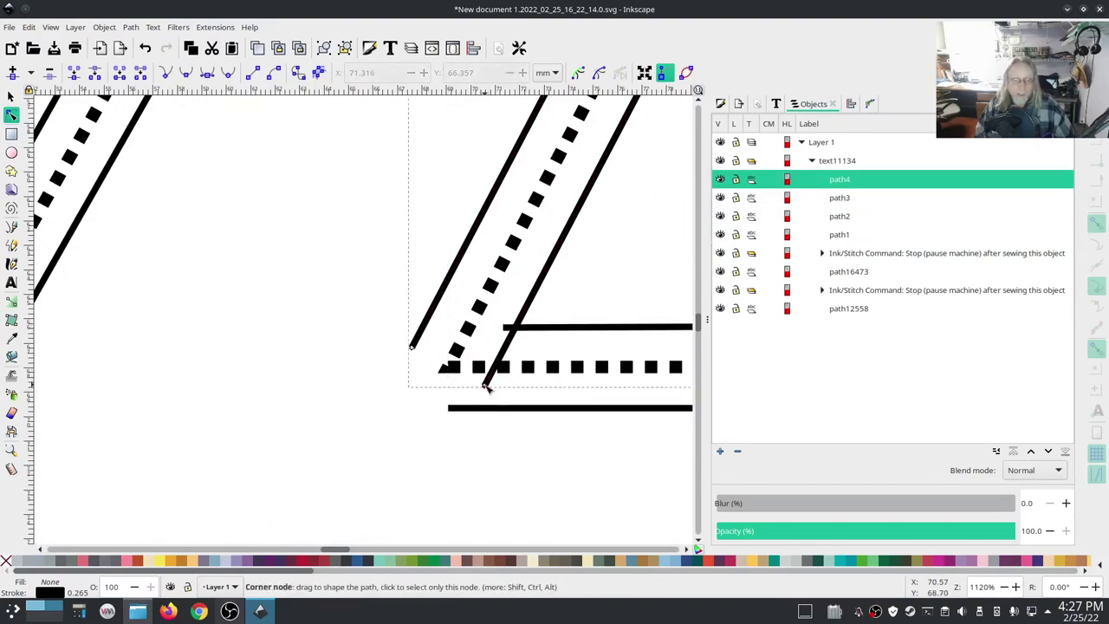
left_click_drag(486, 382, 507, 328)
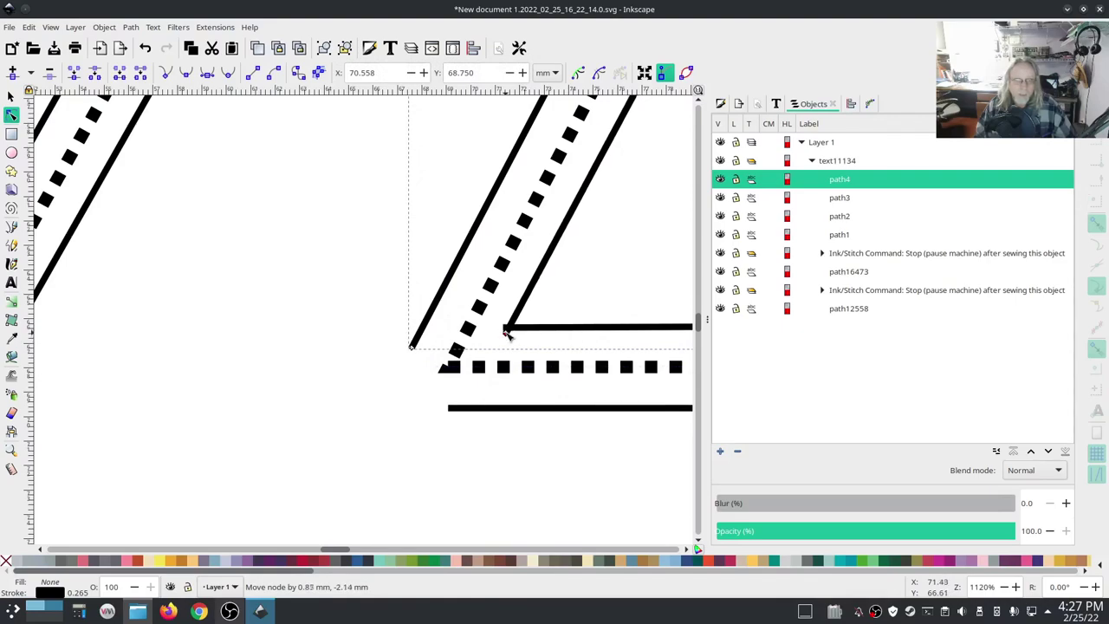
Extend the outer rails of path3 and path4 so their end nodes meet at the inner triangle's lower-left tip.
left_click(452, 410)
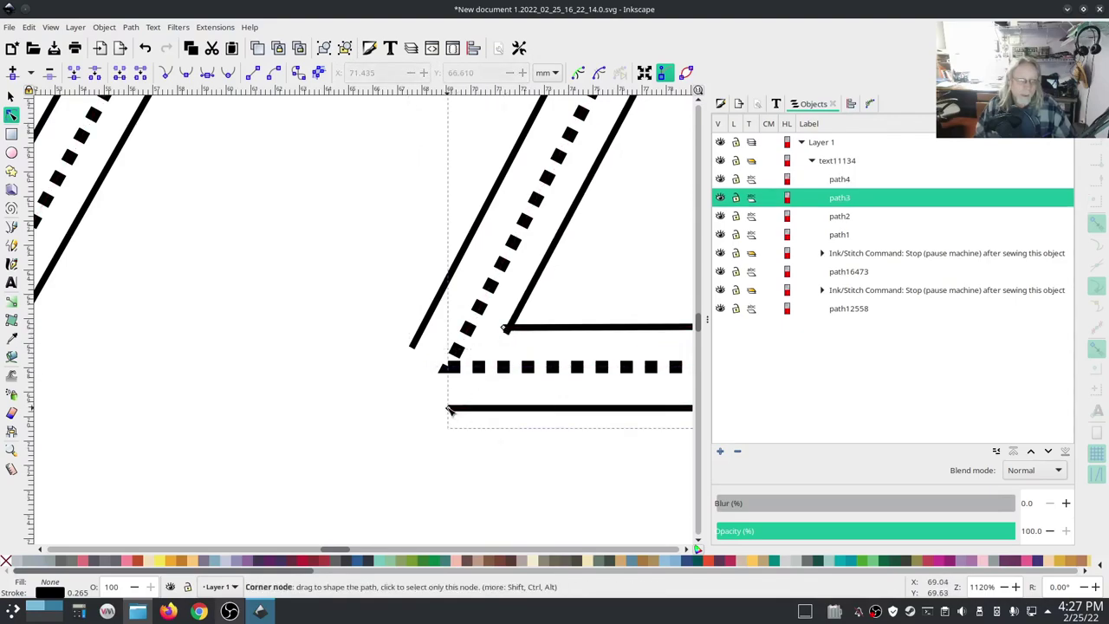
left_click_drag(450, 409, 381, 406)
left_click(412, 347)
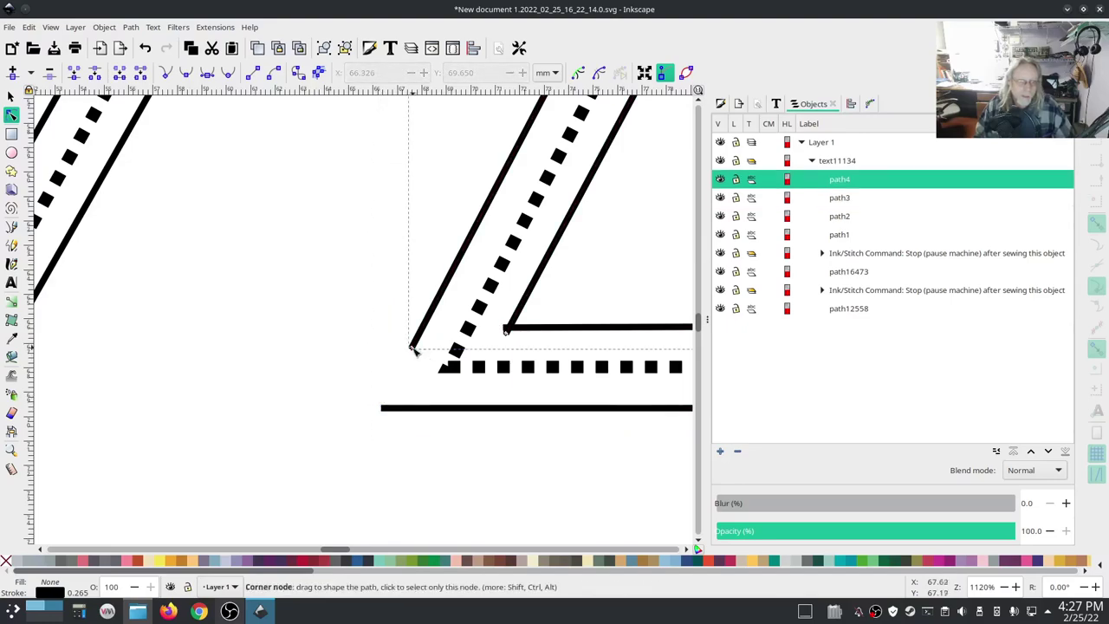
left_click_drag(413, 348, 383, 408)
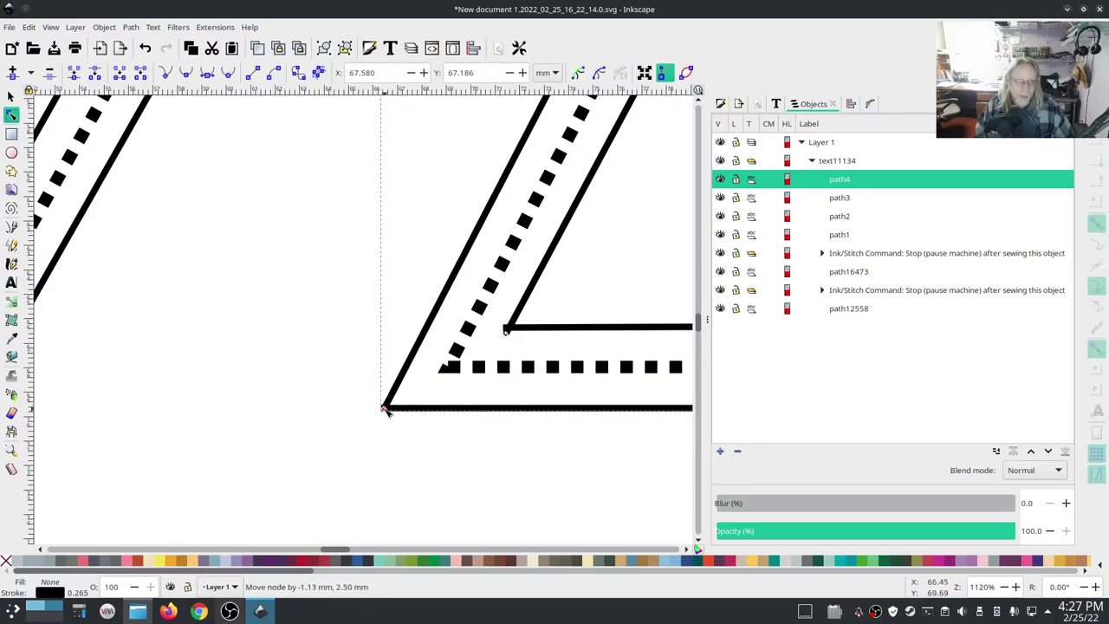
Delete the surplus end nodes of path4's outer rail at the inner triangle's apex and extend its inner rail up to the same height.
scroll(581, 471, "down", 4, "ctrl")
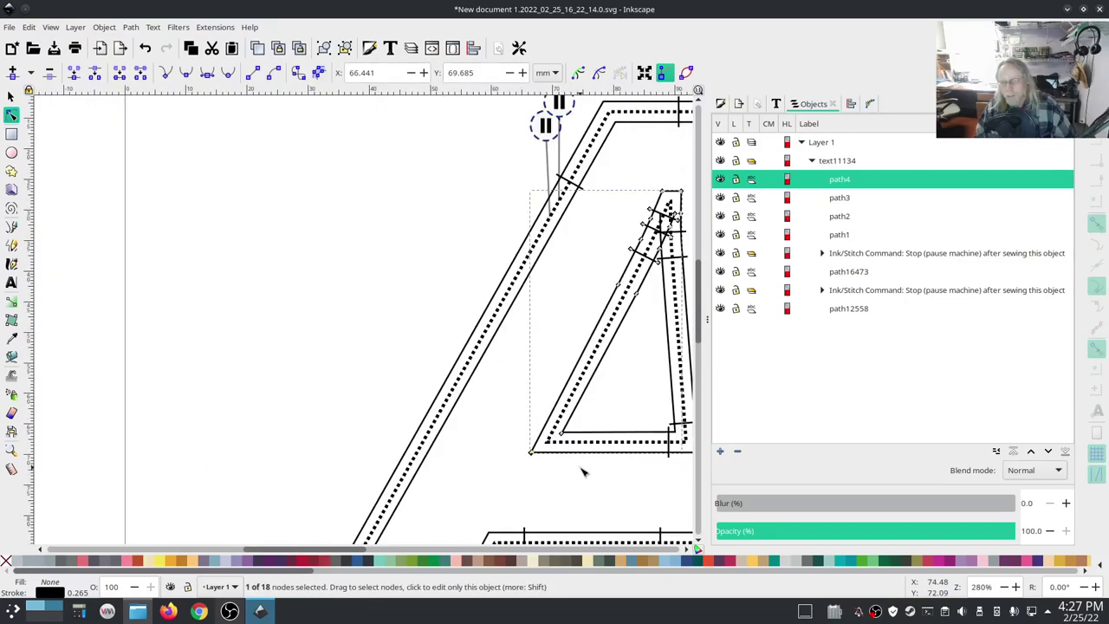
left_click_drag(631, 360, 384, 471)
scroll(418, 369, "up", 5)
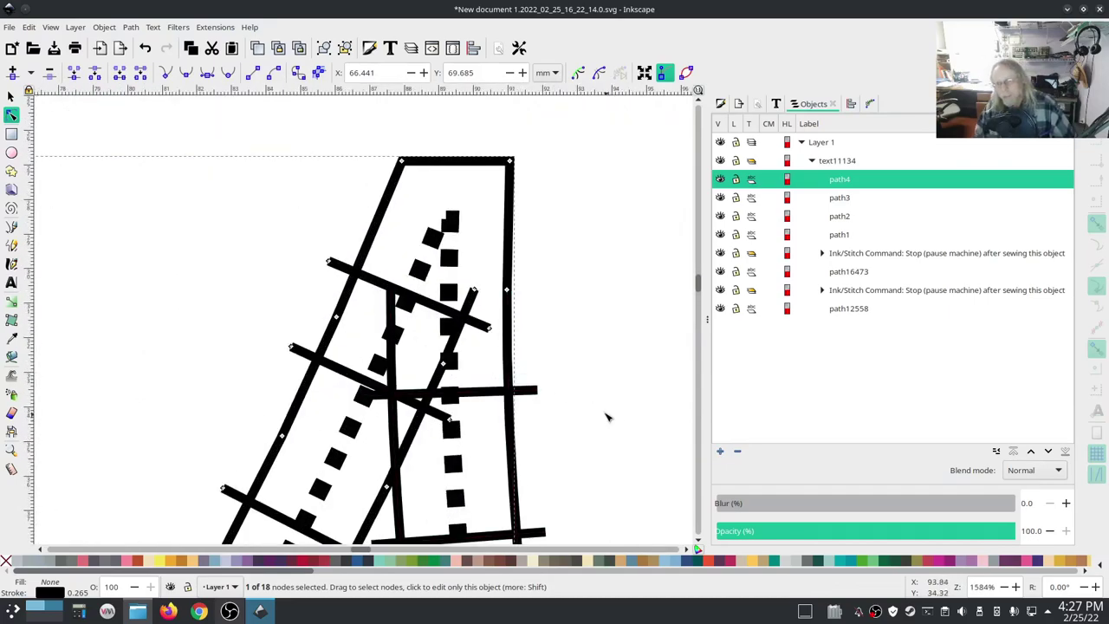
scroll(606, 416, "down", 4)
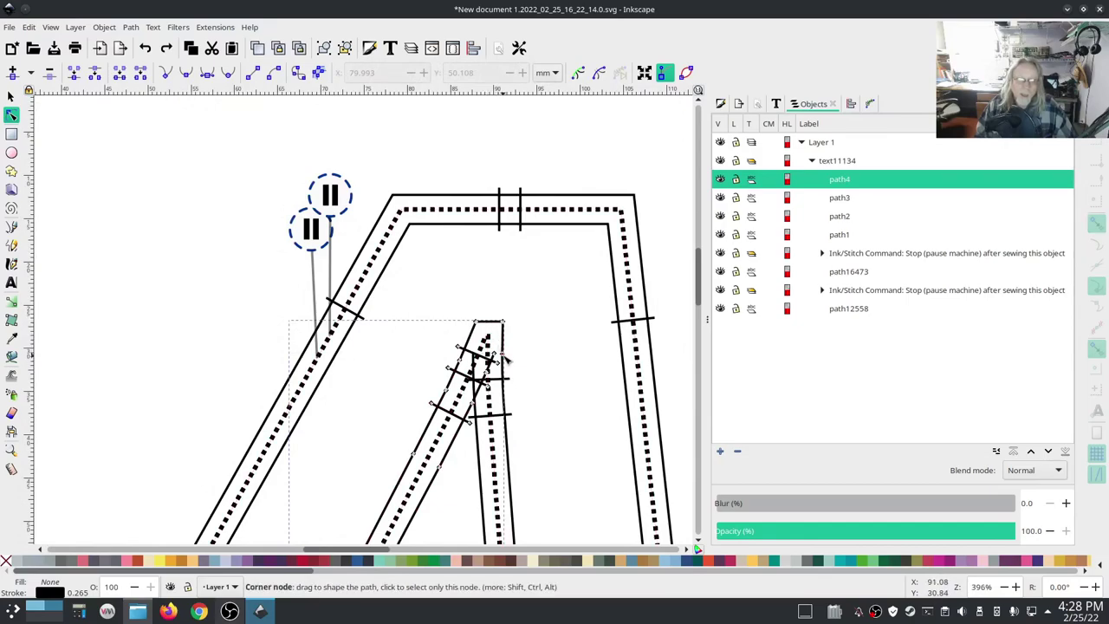
left_click_drag(507, 344, 506, 338)
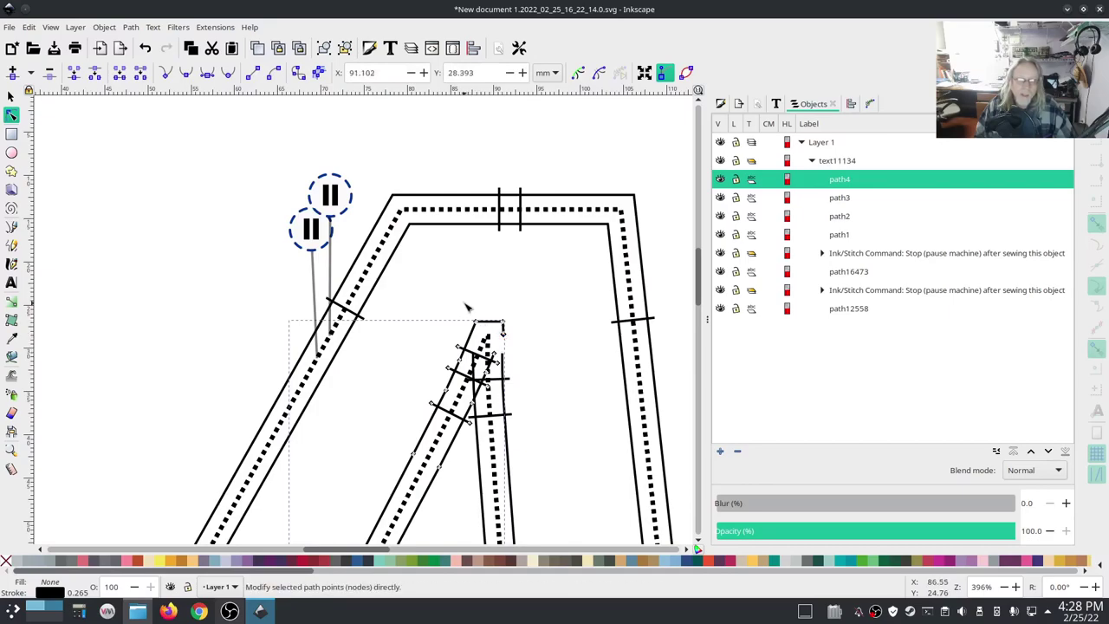
left_click_drag(466, 306, 518, 345)
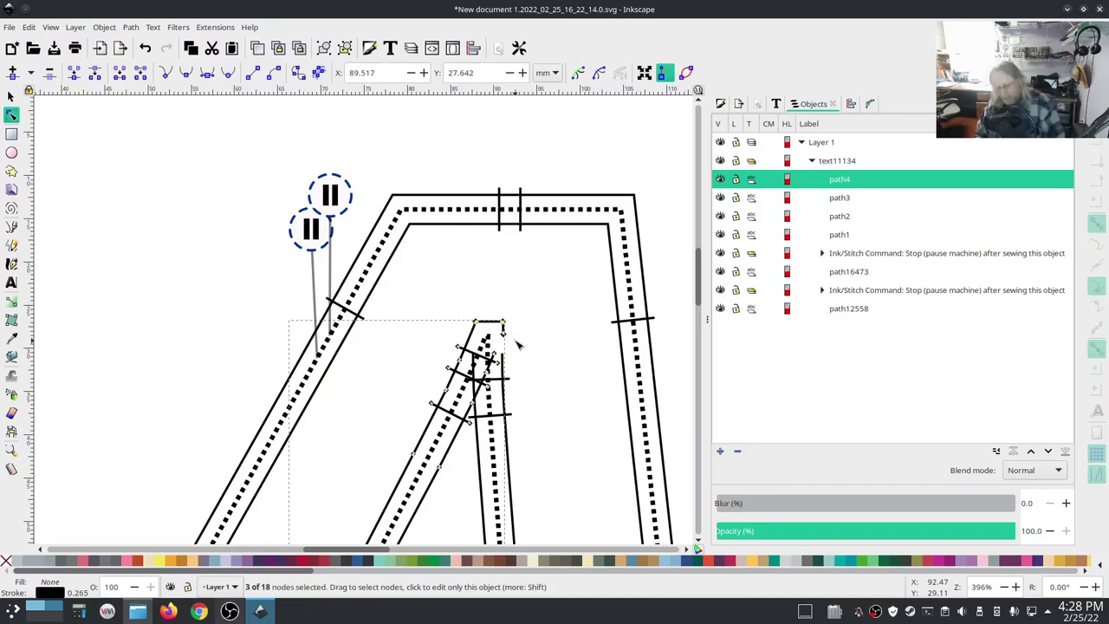
key("Delete")
mouse_move(486, 337)
left_mouse_down()
mouse_move(478, 326)
mouse_move(492, 342)
mouse_move(493, 325)
left_mouse_up()
Extend both rail ends of path3 up to the inner triangle's apex so they are level with path4's ends.
left_click(502, 357)
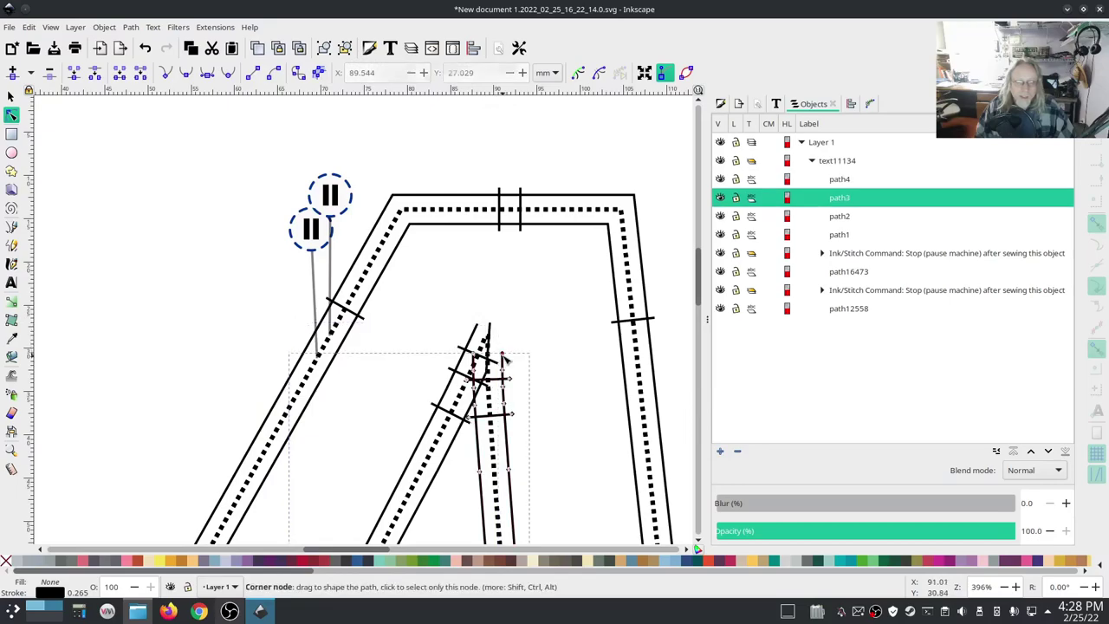
left_click_drag(473, 357, 479, 351)
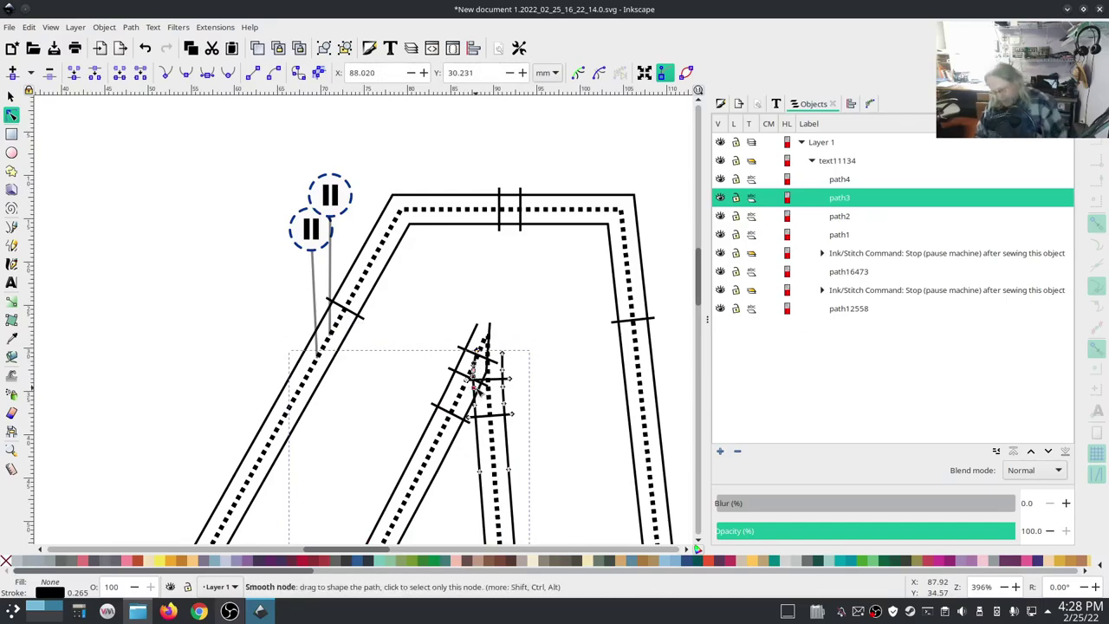
scroll(473, 380, "up", 2, "ctrl")
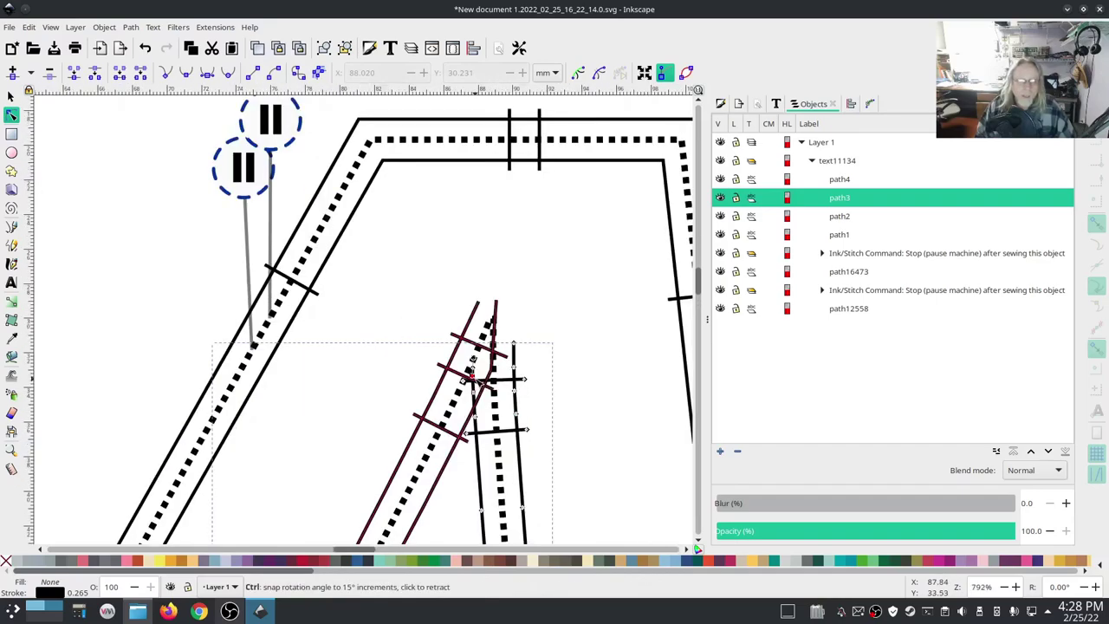
scroll(473, 380, "up", 2, "ctrl")
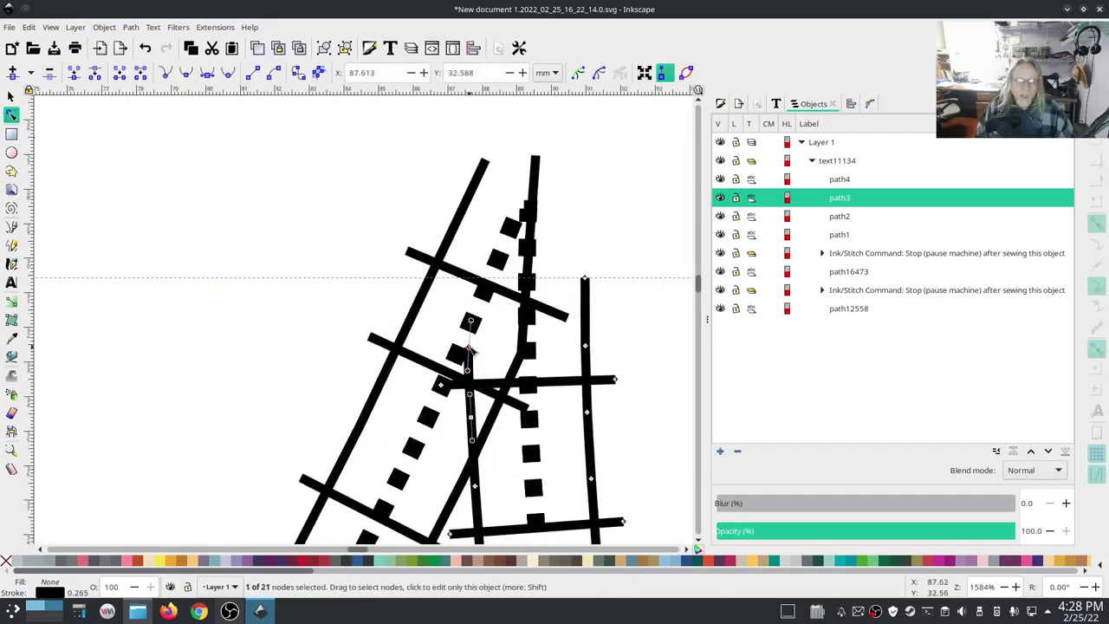
mouse_move(468, 350)
left_mouse_down()
mouse_move(547, 190)
mouse_move(529, 182)
mouse_move(548, 170)
mouse_move(530, 177)
mouse_move(531, 165)
left_mouse_up()
left_click(535, 165)
left_click(528, 185)
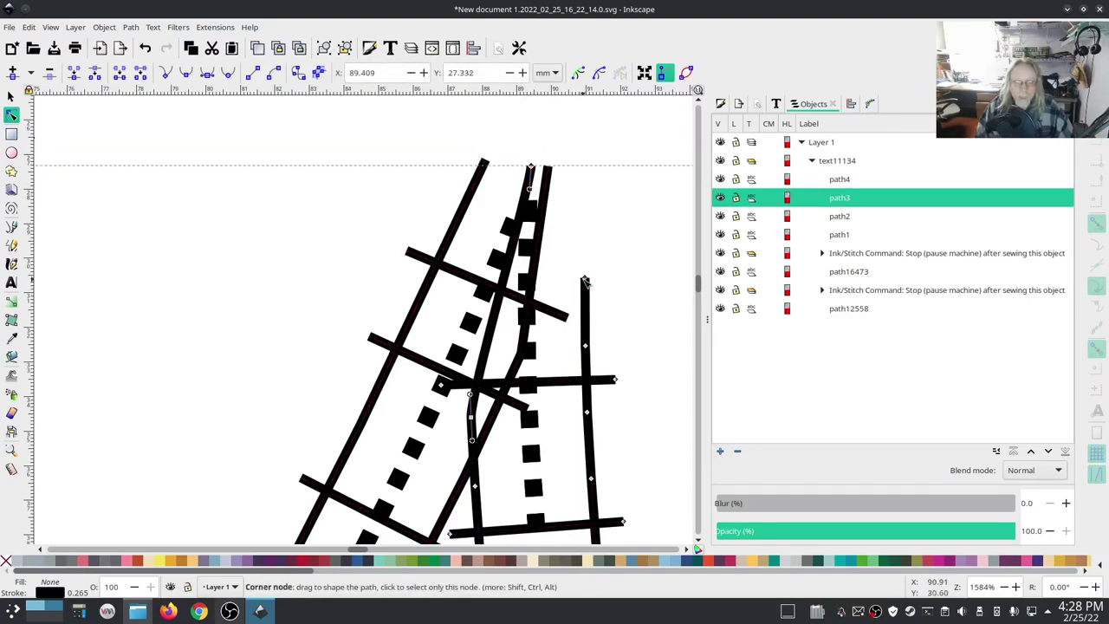
left_click_drag(585, 271, 588, 167)
Deselect everything and open the whole design in the Ink/Stitch Simulator / Realistic Preview.
scroll(650, 332, "down", 4)
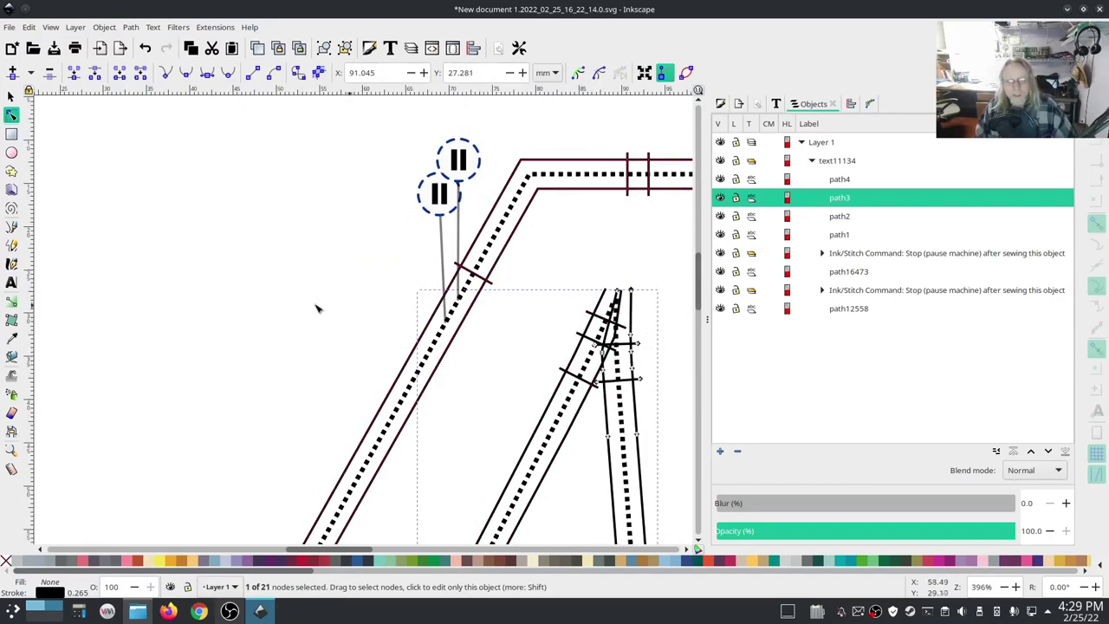
left_click(11, 96)
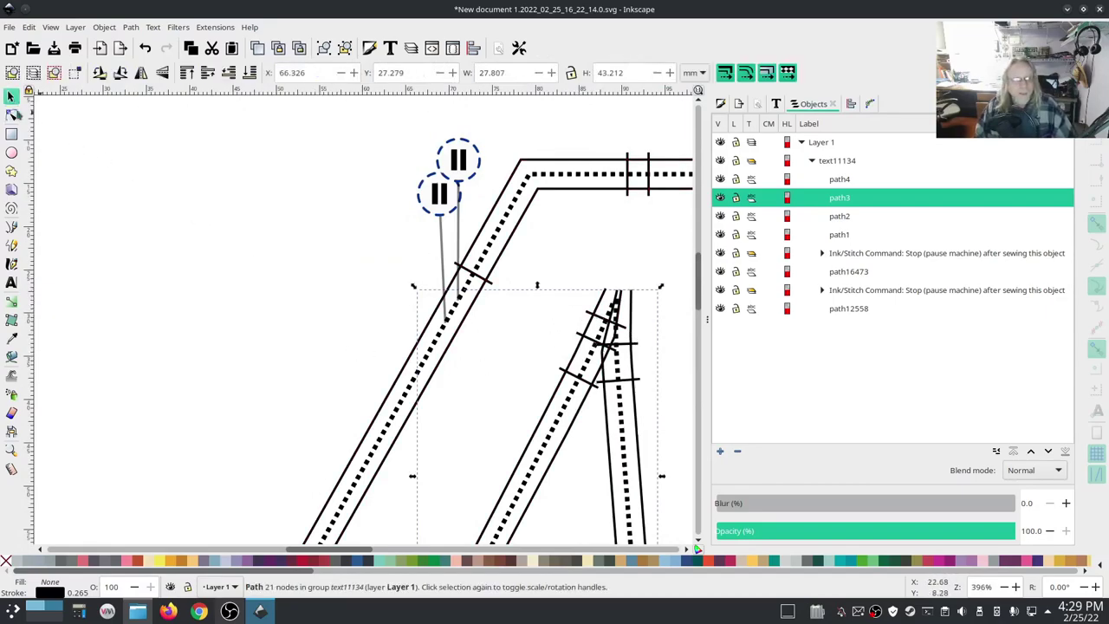
key("Escape")
key("2")
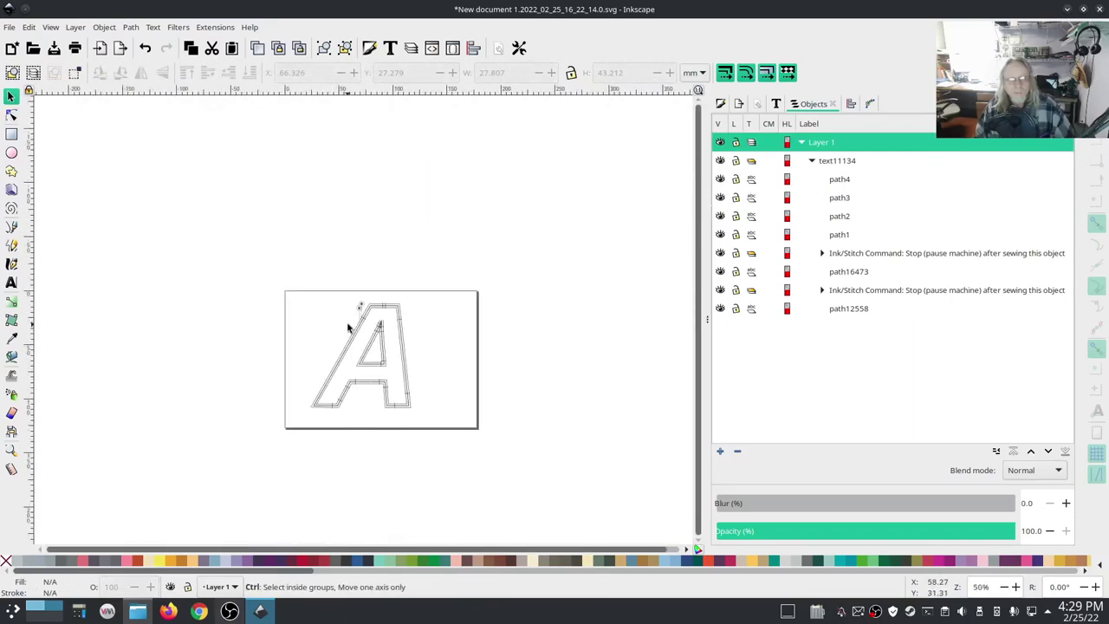
scroll(427, 379, "up", 2)
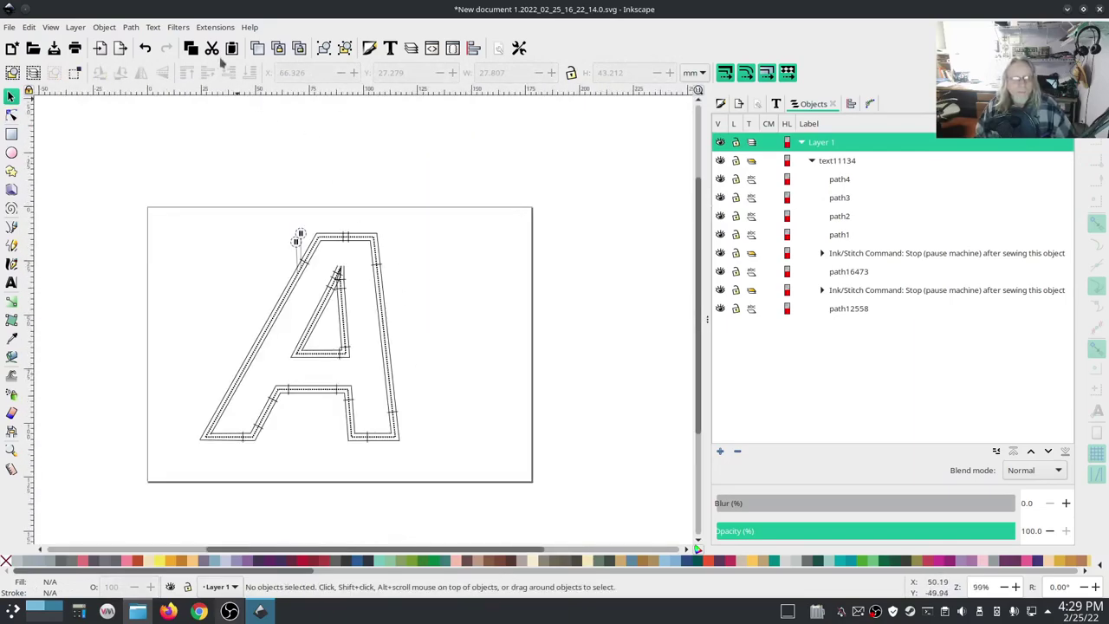
left_click(212, 26)
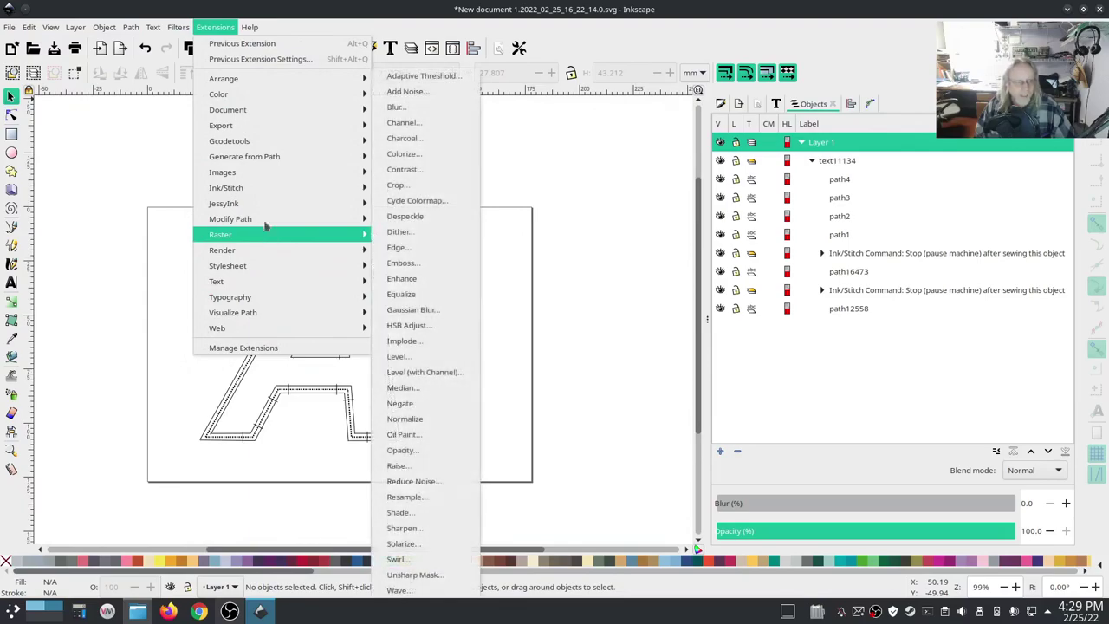
mouse_move(254, 189)
mouse_move(426, 362)
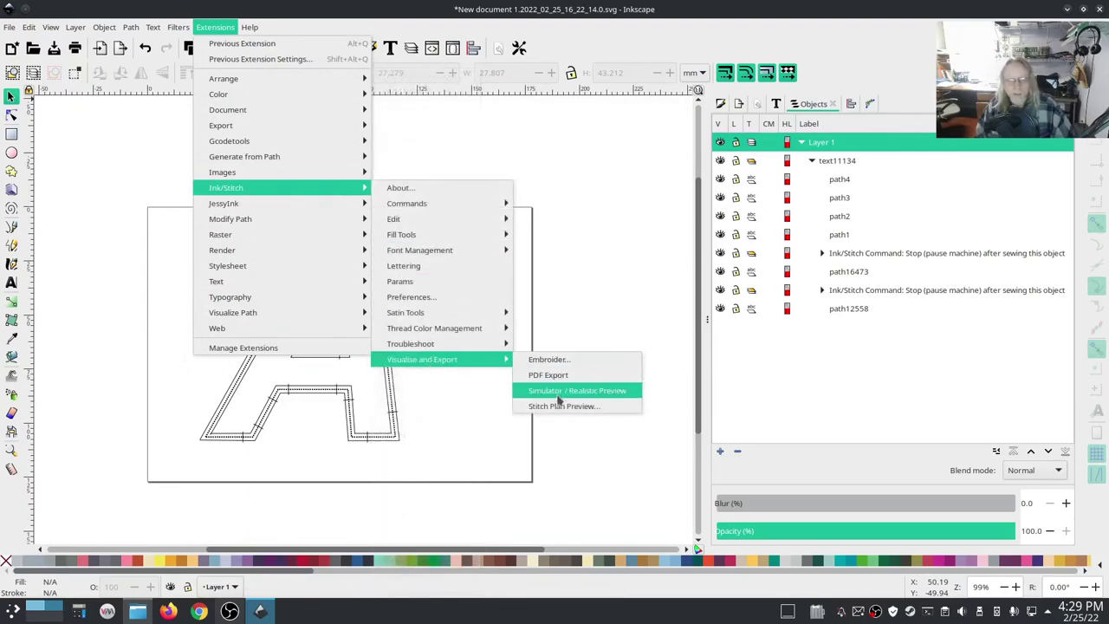
left_click(561, 391)
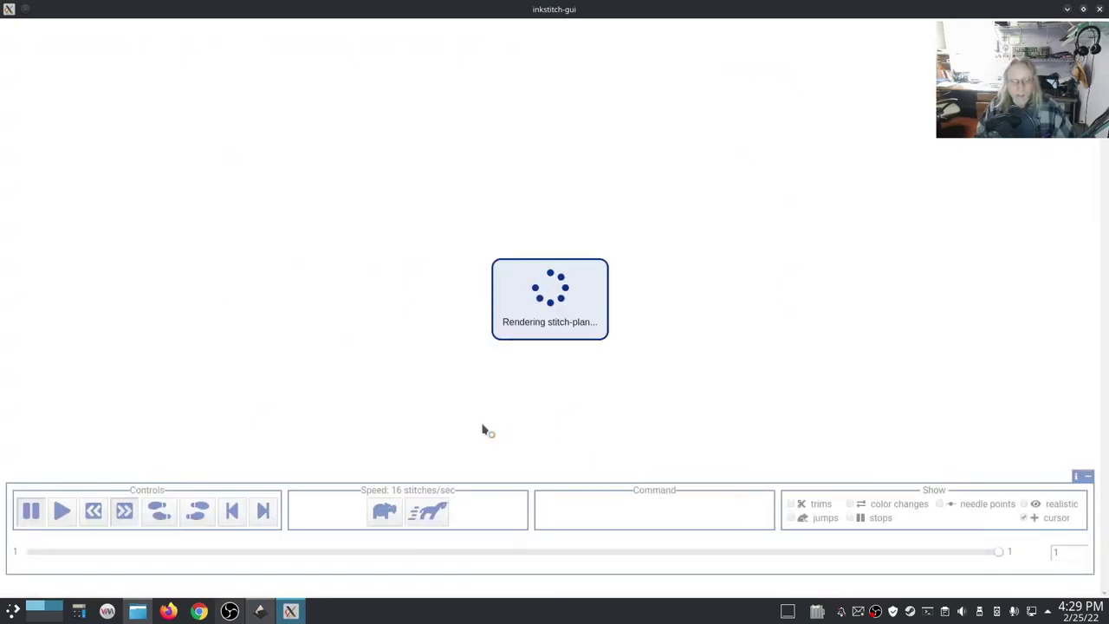
Play the stitch-out at 1024 stitches/sec, examine the satin corners in realistic rendering, and close the simulator.
left_click(429, 515)
left_click(440, 515)
left_click(442, 514)
left_click(442, 514)
left_click(441, 514)
left_click(441, 514)
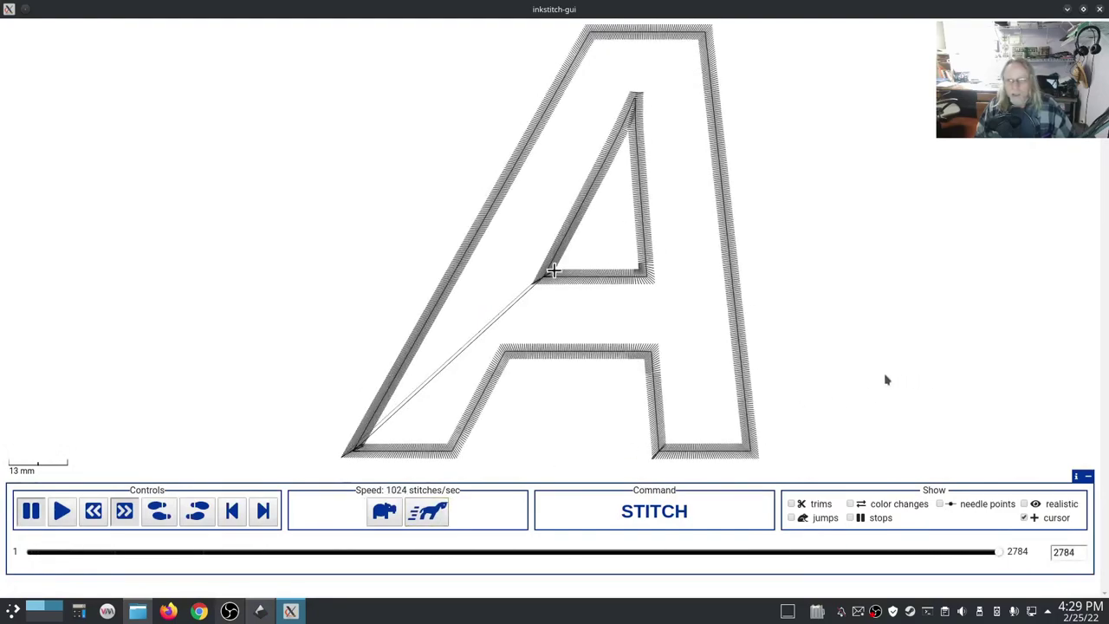
left_click(1024, 504)
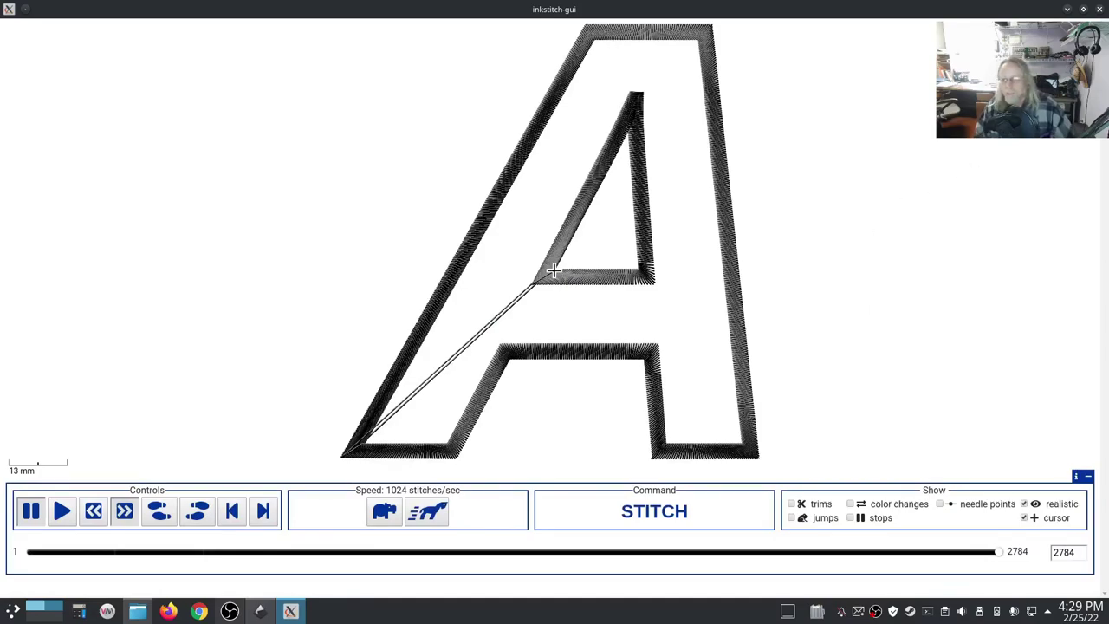
left_click(1102, 9)
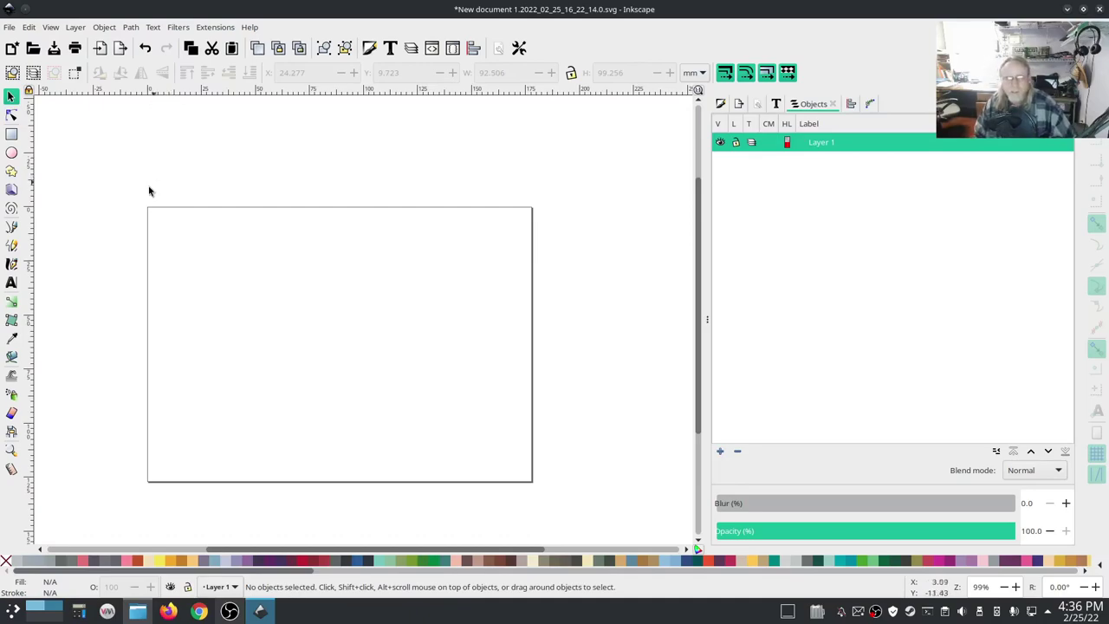
Add the text "line of text" in 30 pt sans-serif to the upper-left part of the blank page.
left_click(11, 282)
left_click(208, 277)
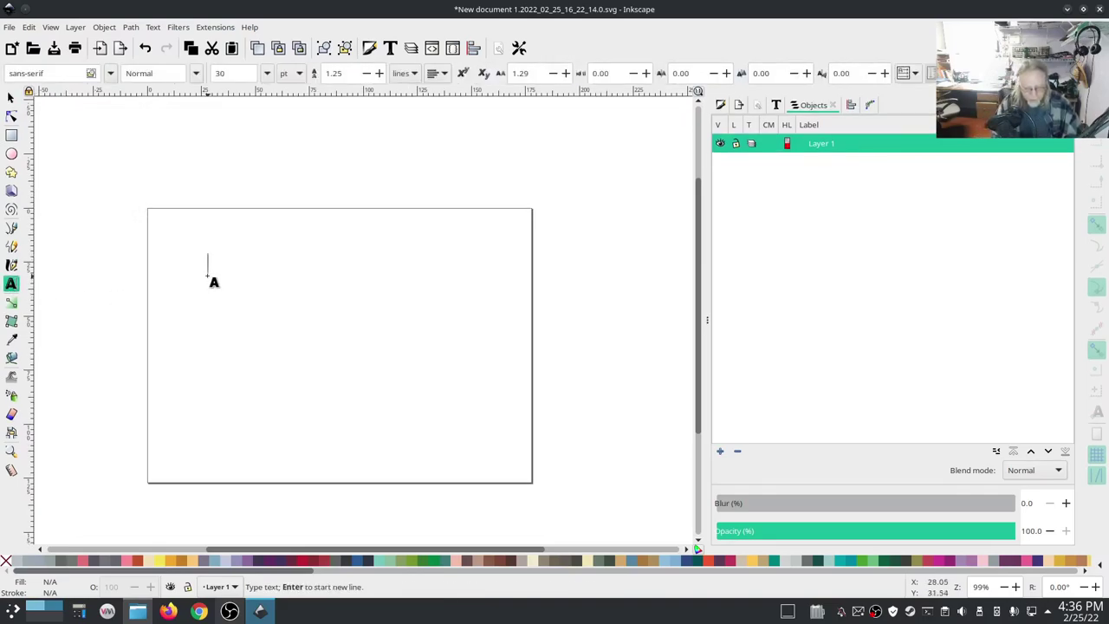
type("line of text")
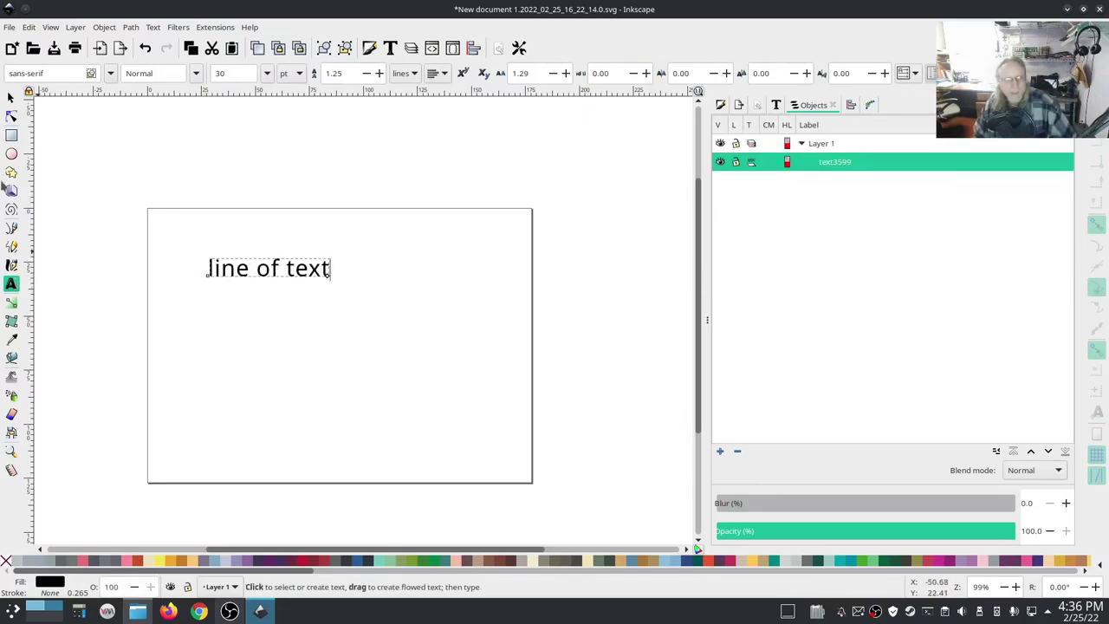
Draw a whole ellipse about 55 mm wide and 52 mm high below the text and set its stroke width to 0.5 mm.
left_click(11, 153)
left_click_drag(214, 320, 332, 429)
left_click(533, 73)
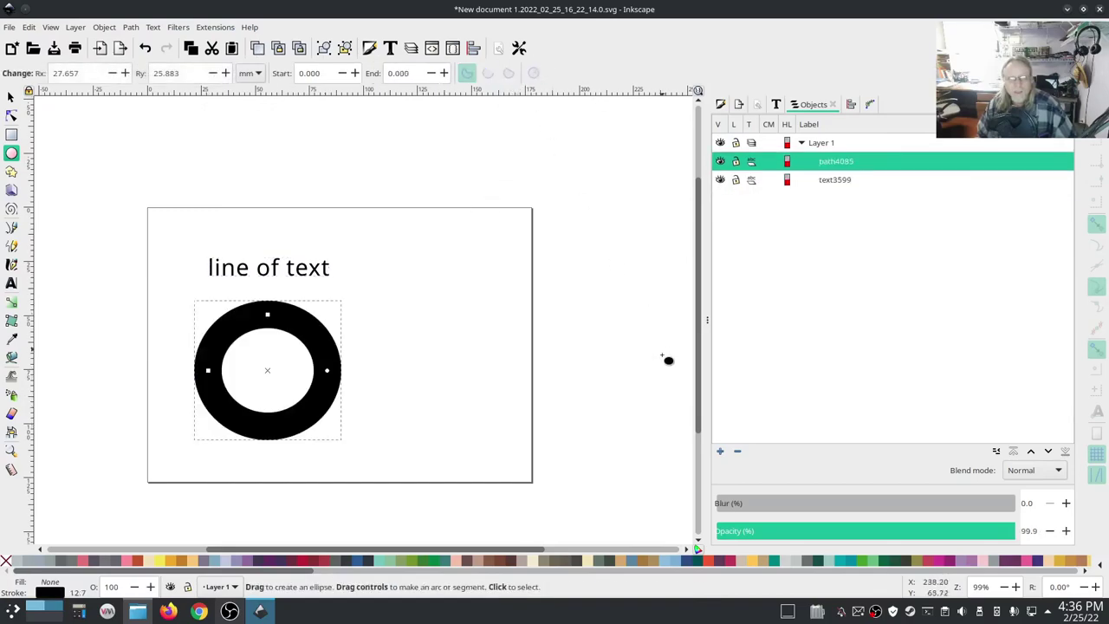
left_click(722, 105)
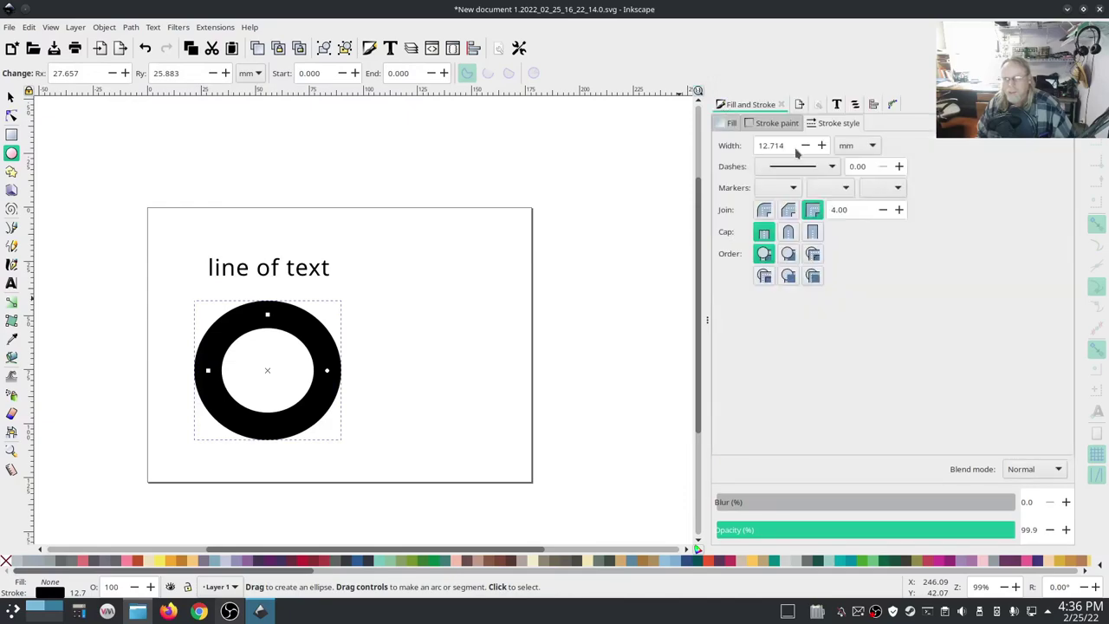
left_click_drag(787, 145, 741, 146)
type("0.5")
key("Return")
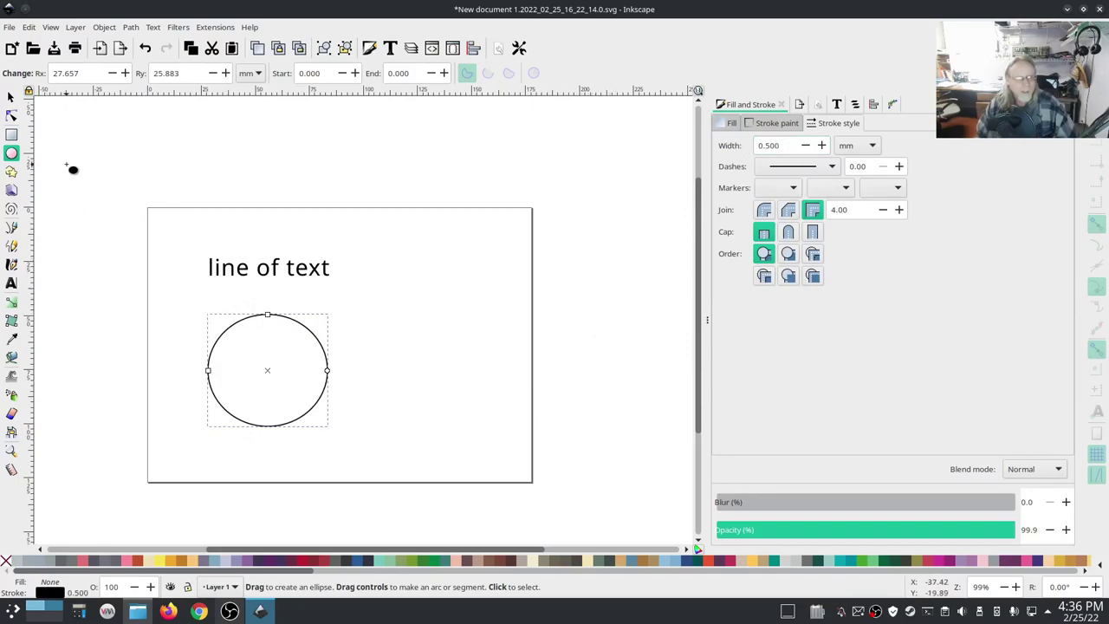
Put the text "line of text" on the ellipse's path and deselect both objects.
key("s")
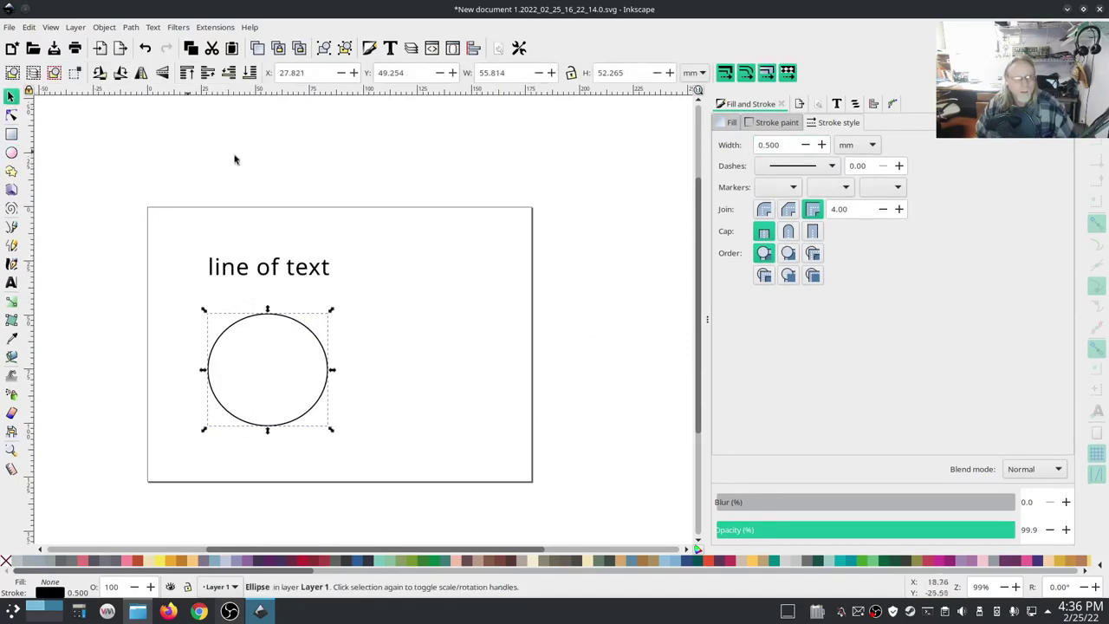
left_click(267, 276)
left_click(305, 328, "shift")
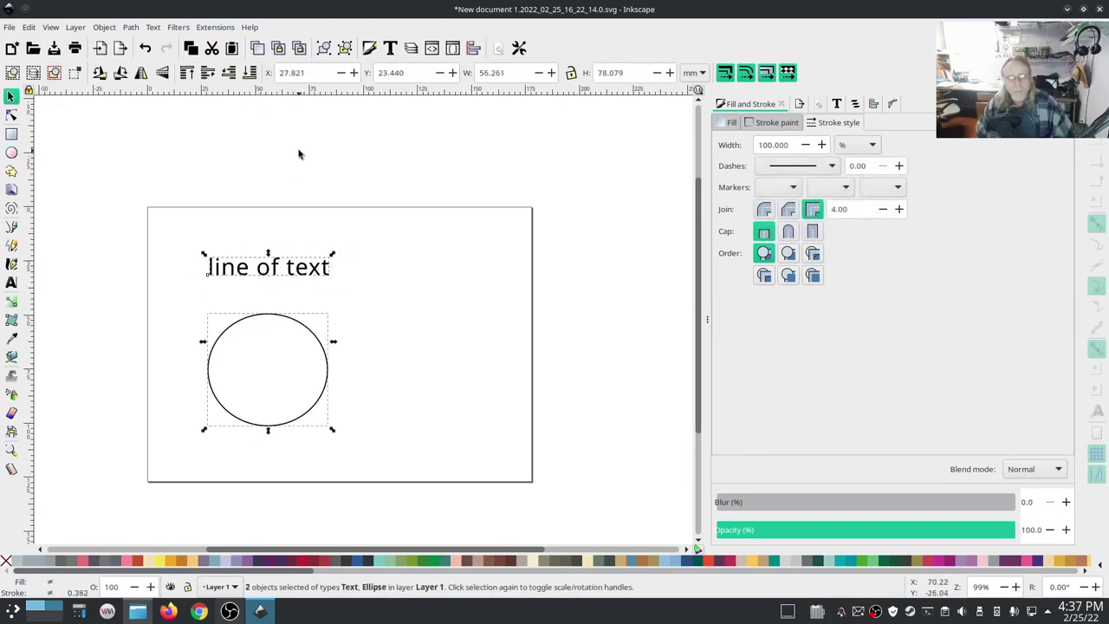
left_click(153, 26)
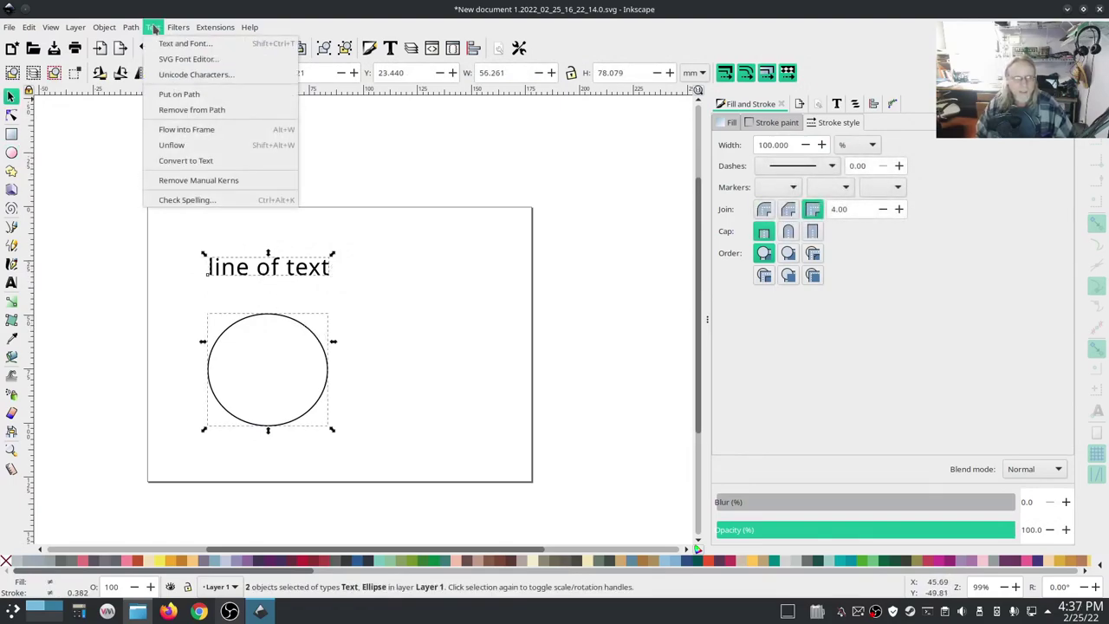
left_click(174, 95)
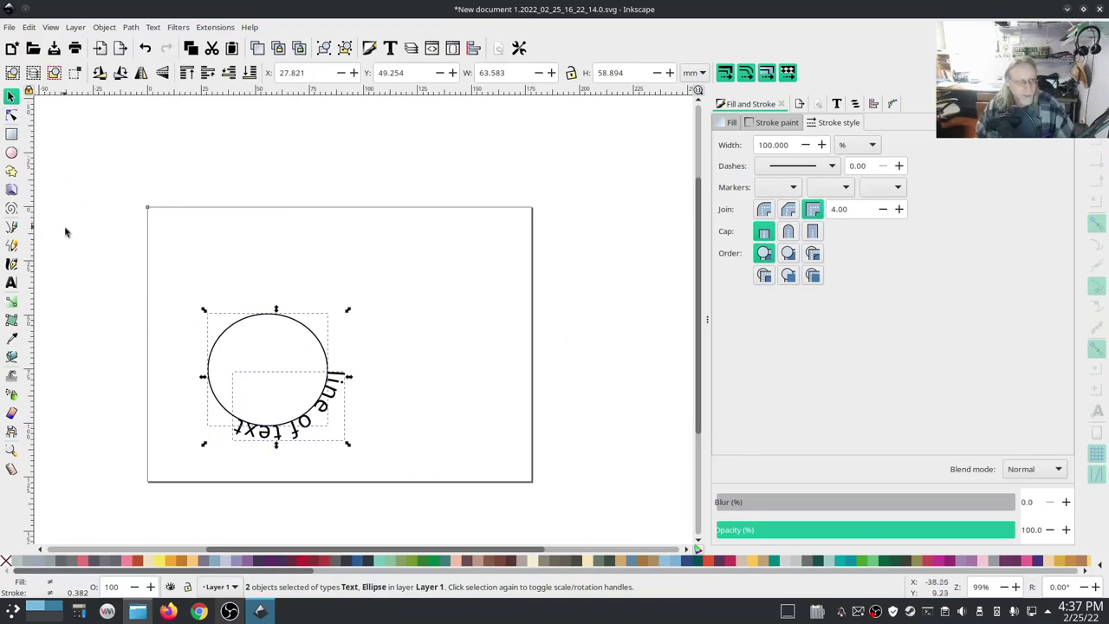
left_click(224, 334)
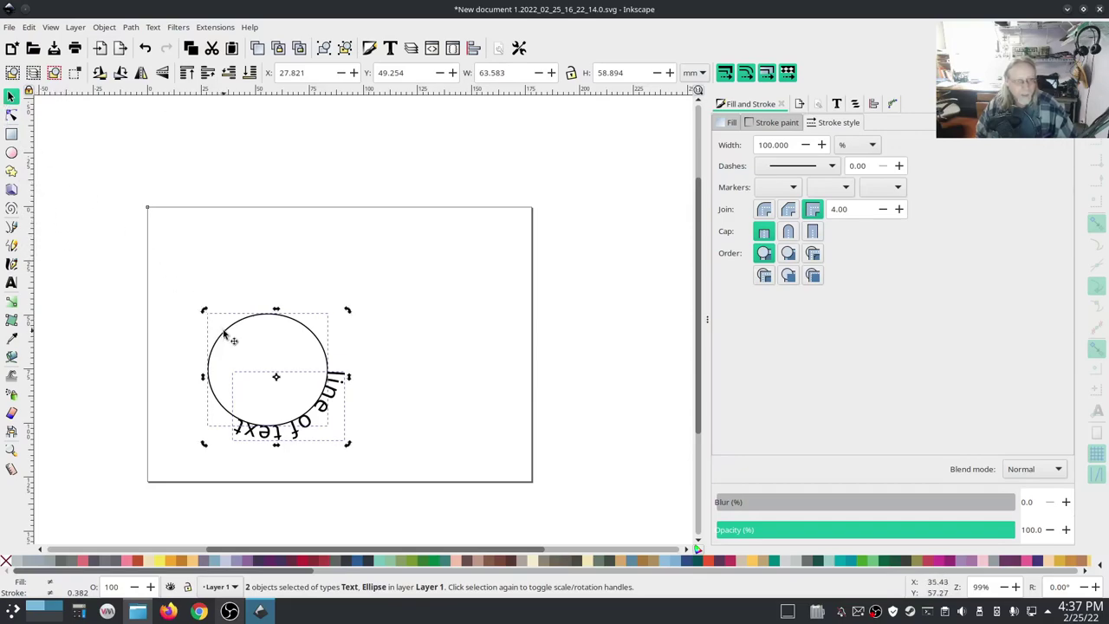
left_click(129, 359)
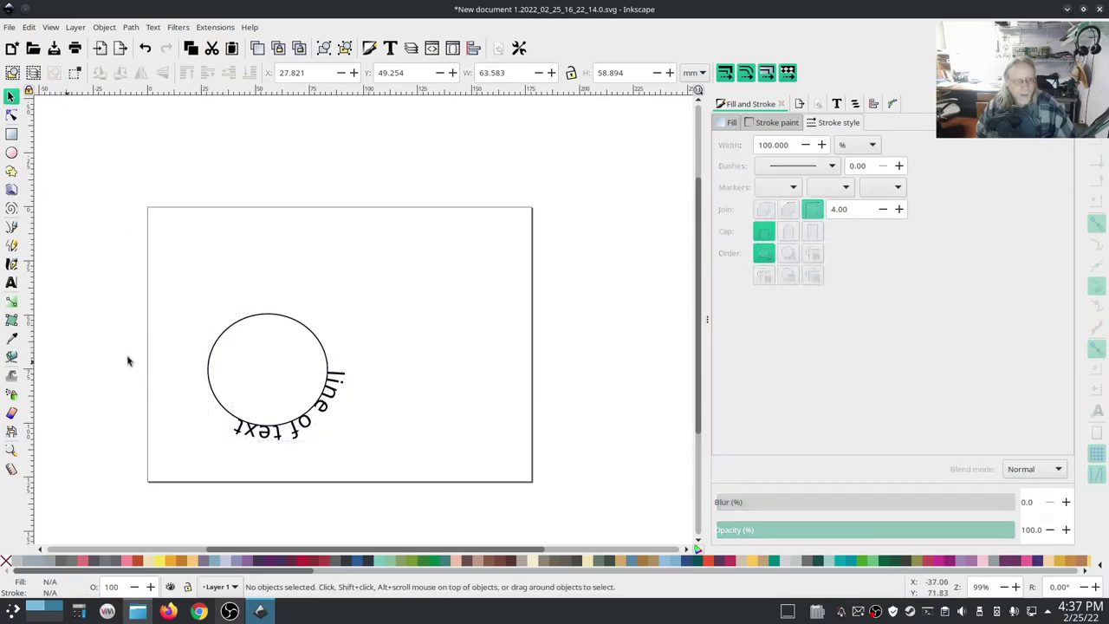
Rotate the circle so the line of text attached to it runs across its top.
left_click(225, 332)
left_click(226, 331)
left_click_drag(204, 310, 276, 442)
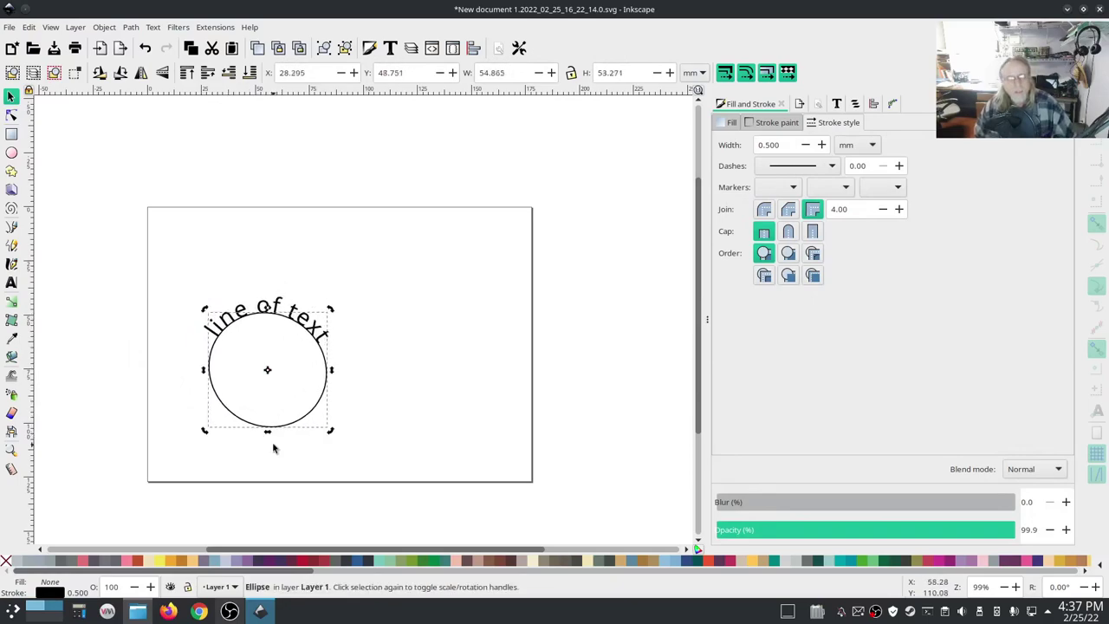
Enlarge the ellipse to about 79 × 72 mm and rotate it slightly clockwise to shift the text along the top.
left_click(277, 355)
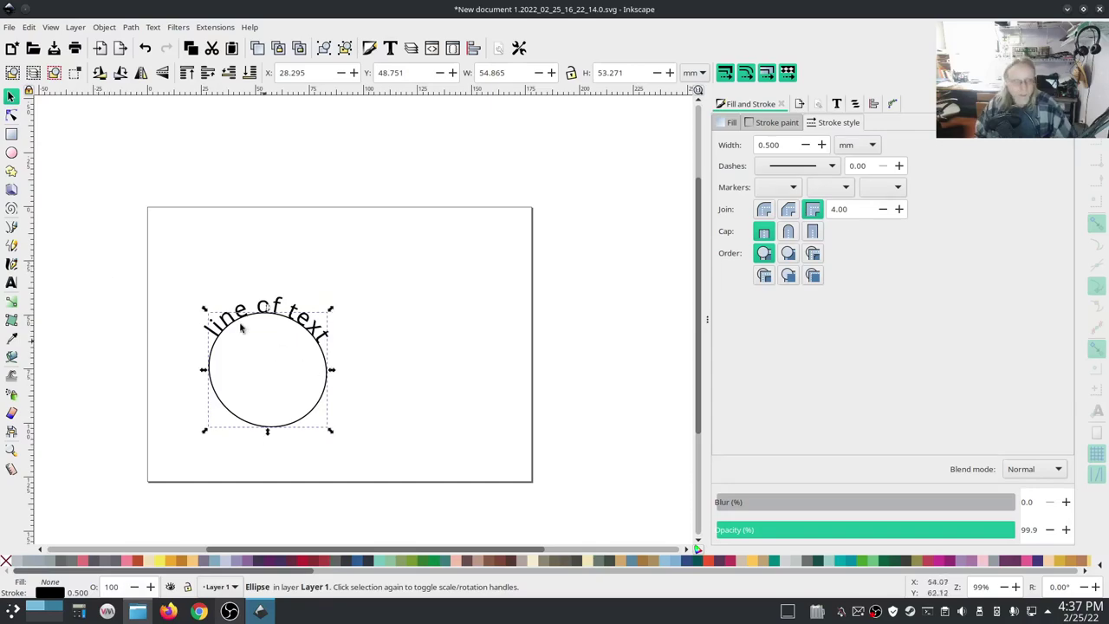
mouse_move(331, 431)
left_mouse_down()
mouse_move(364, 465)
mouse_move(352, 475)
mouse_move(384, 460)
mouse_move(391, 480)
mouse_move(382, 472)
left_mouse_up()
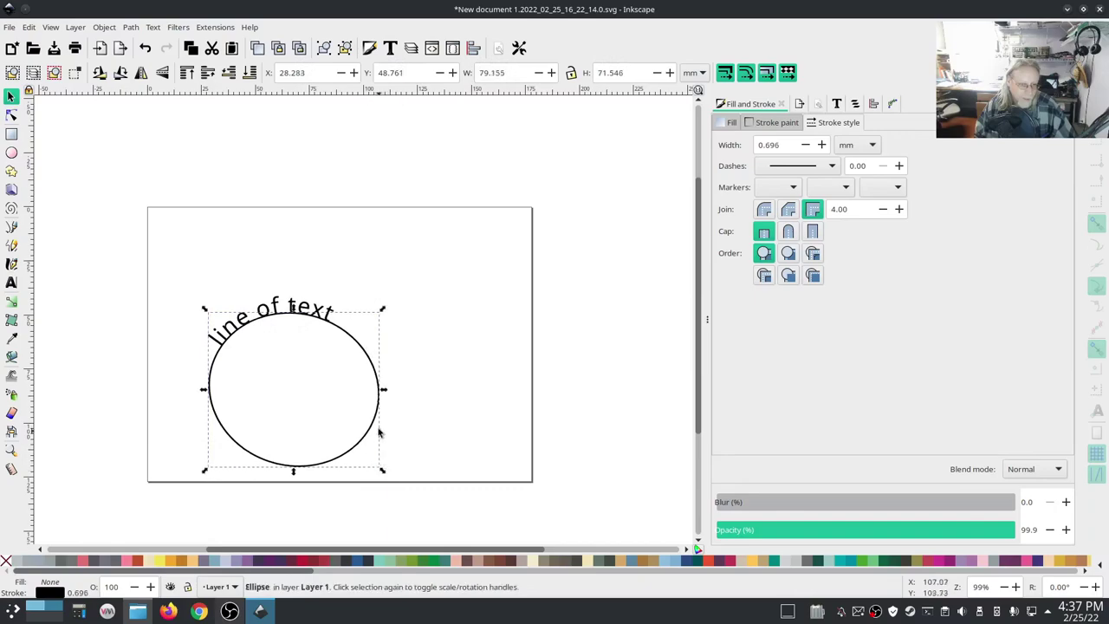
left_click(382, 470)
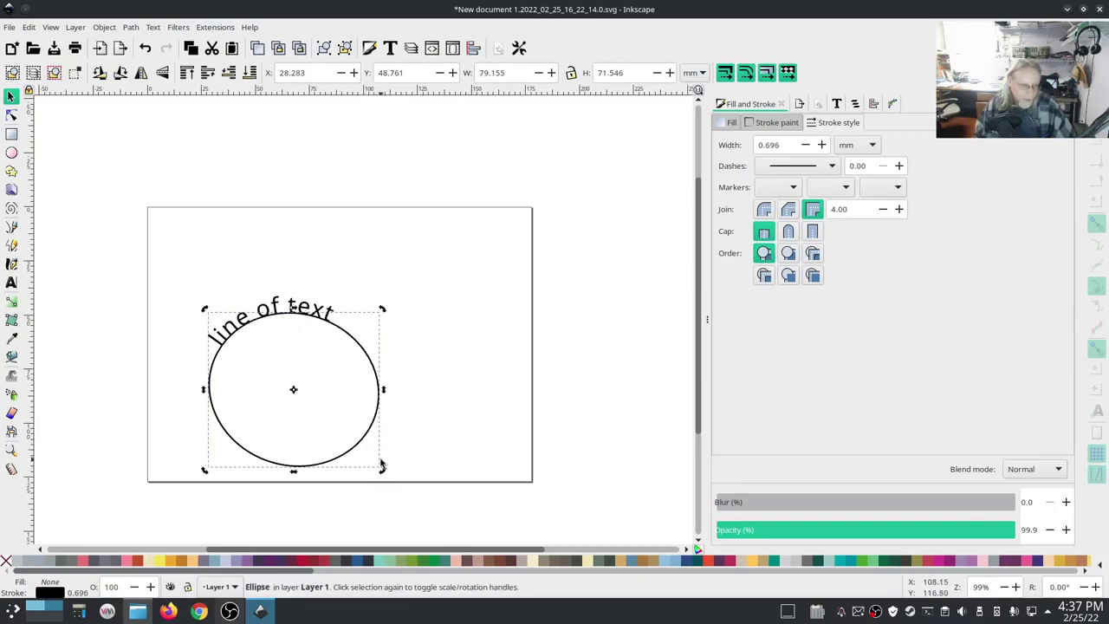
left_click_drag(384, 473, 367, 482)
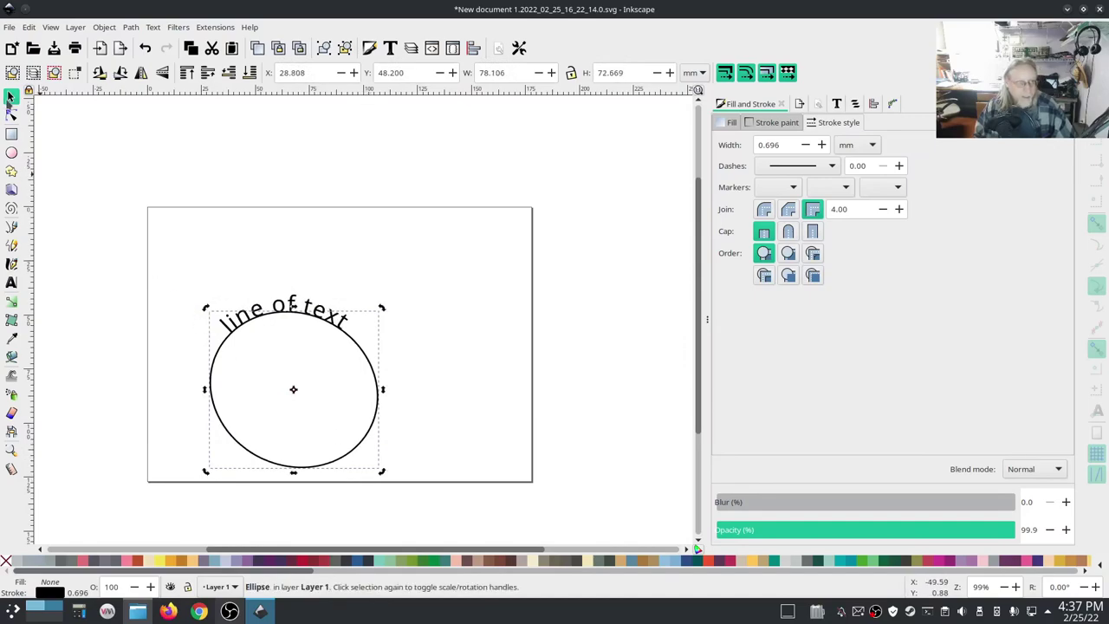
left_click(67, 143)
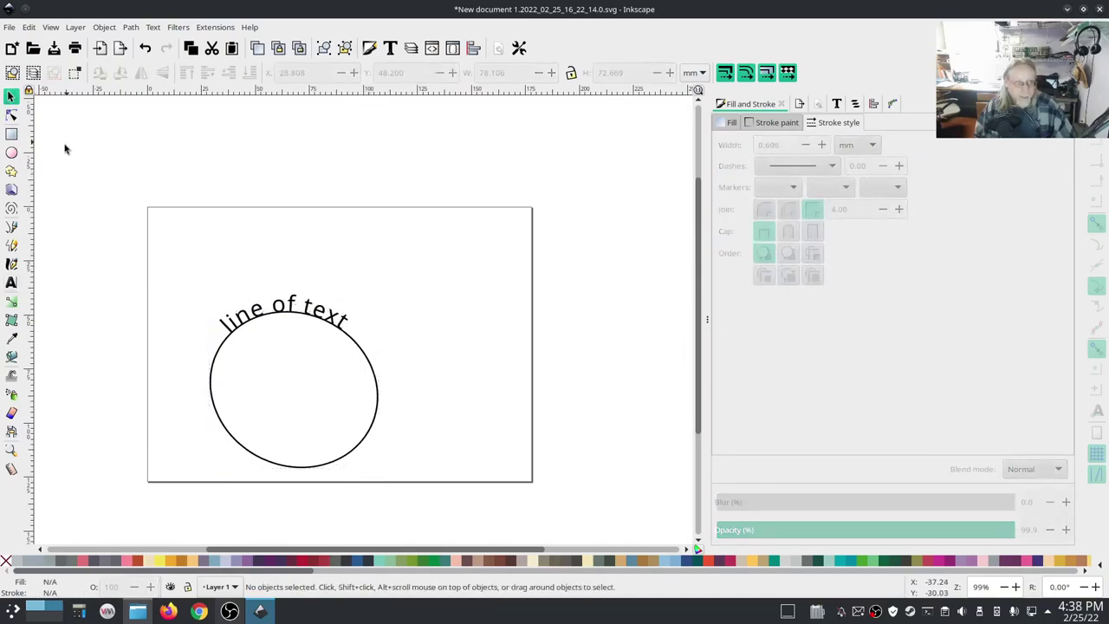
Append the word "still" to the line of text on the ellipse.
key("t")
left_click(277, 297)
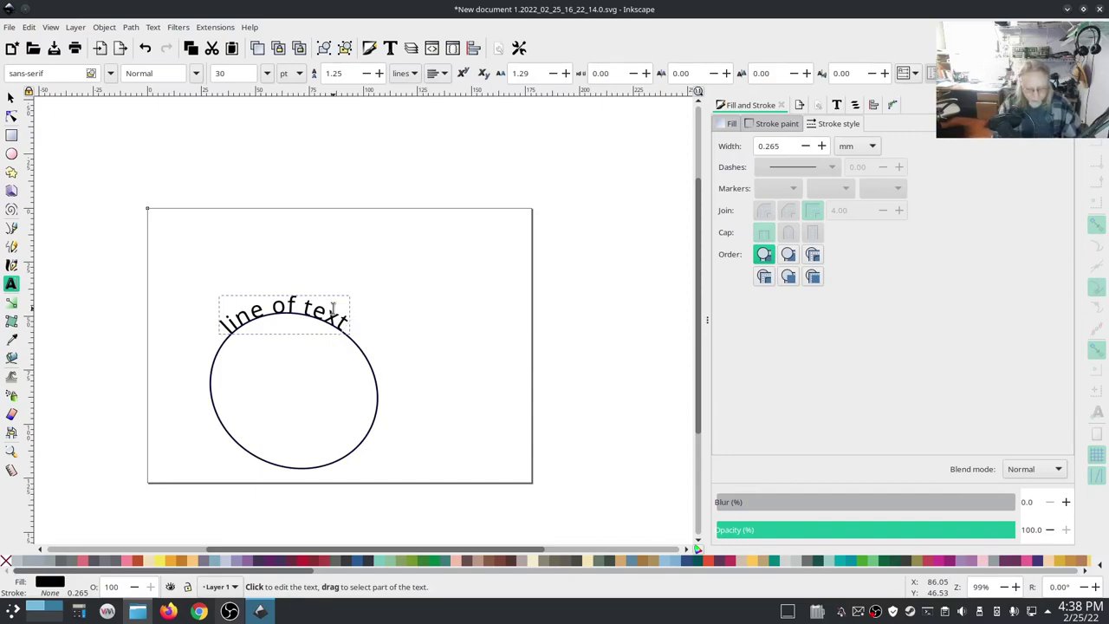
type("still")
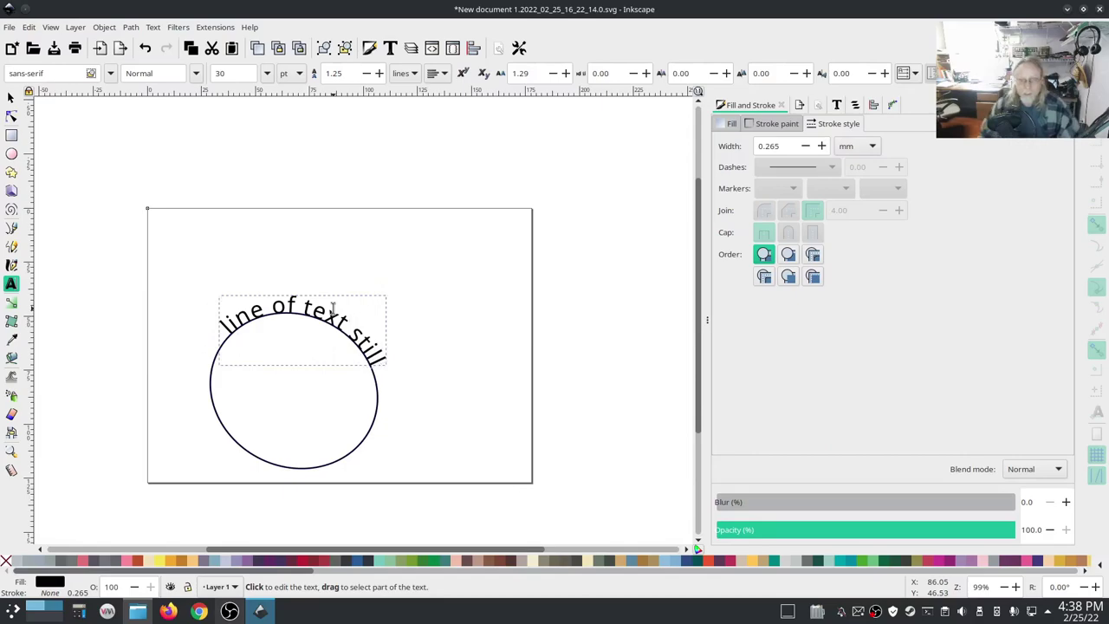
left_click(12, 97)
left_click(74, 223)
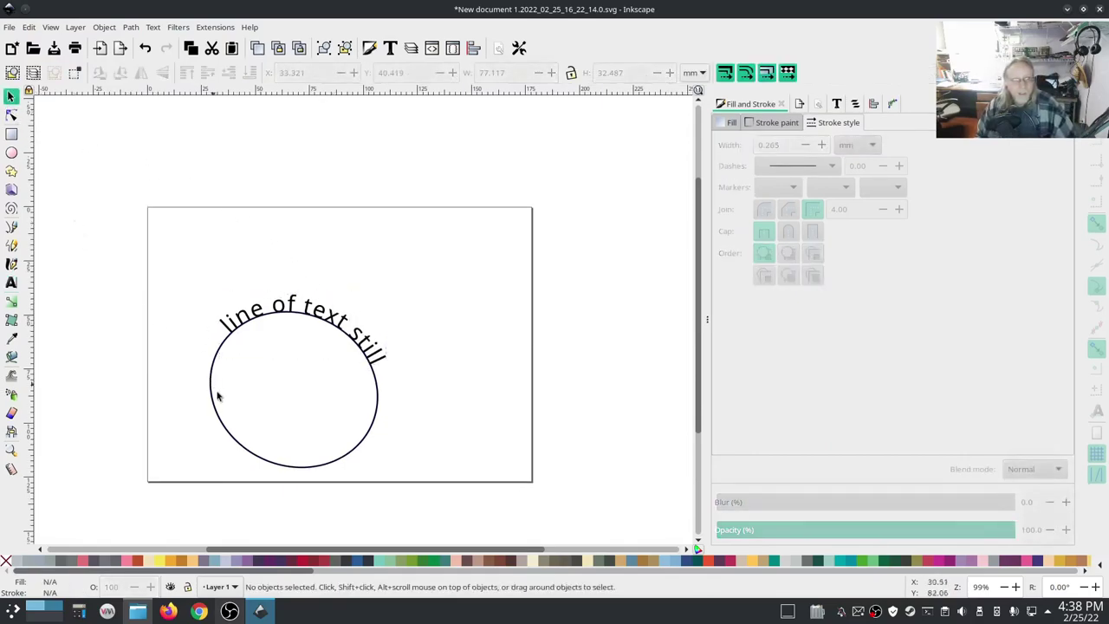
Rotate the ellipse slightly counterclockwise to centre the extended text on top, and show the list of objects.
left_click(216, 395)
left_click_drag(200, 472, 227, 490)
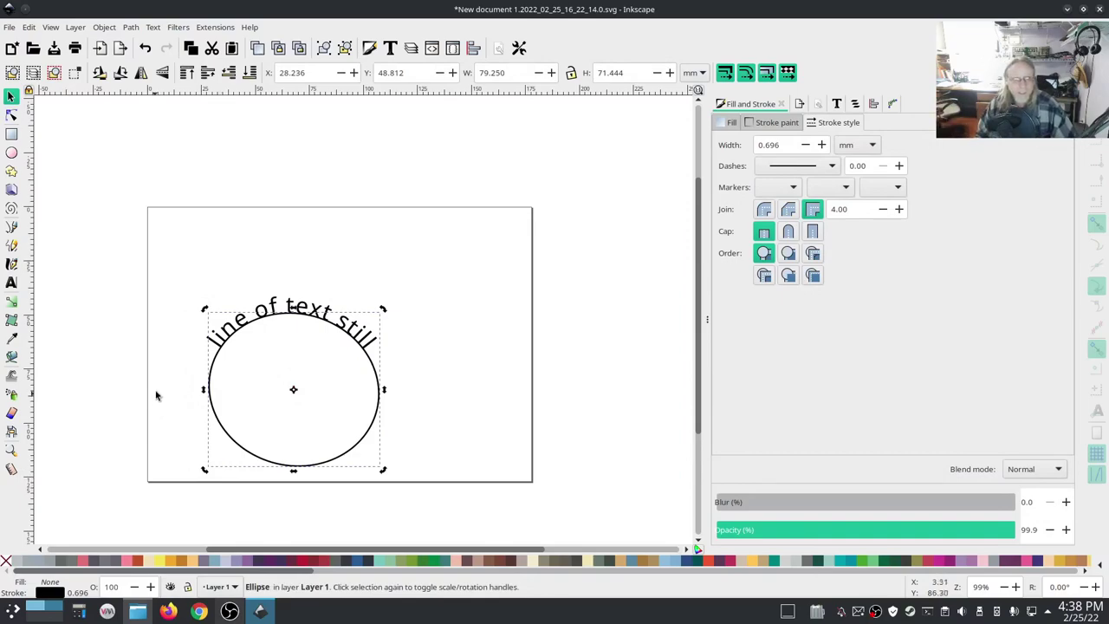
left_click(855, 104)
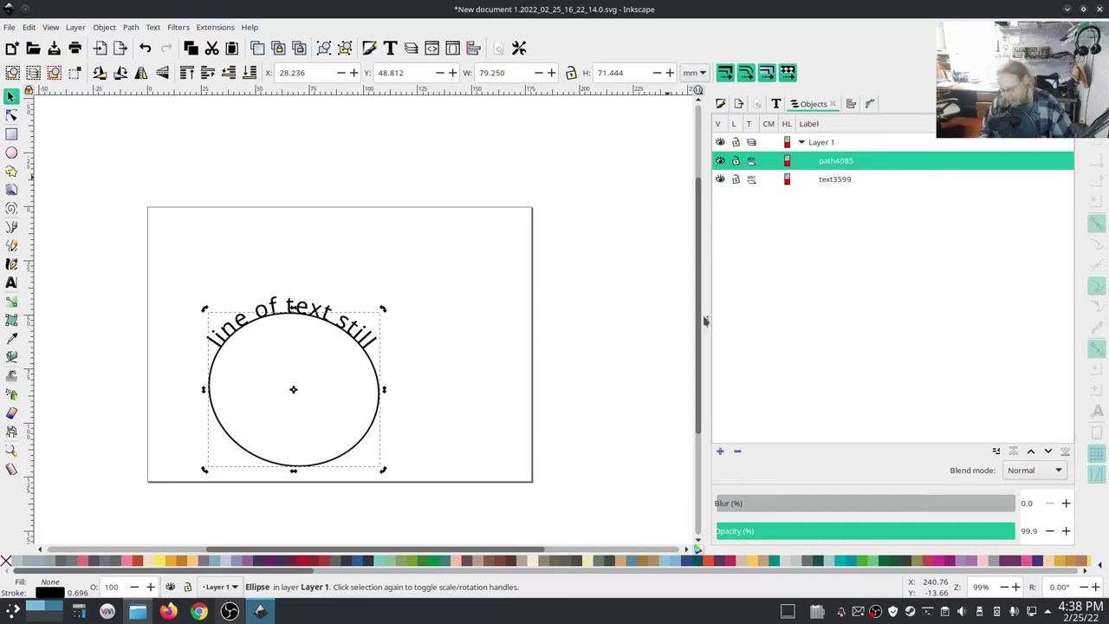
Try deleting the ellipse that carries the text, and undo the deletion.
key("Delete")
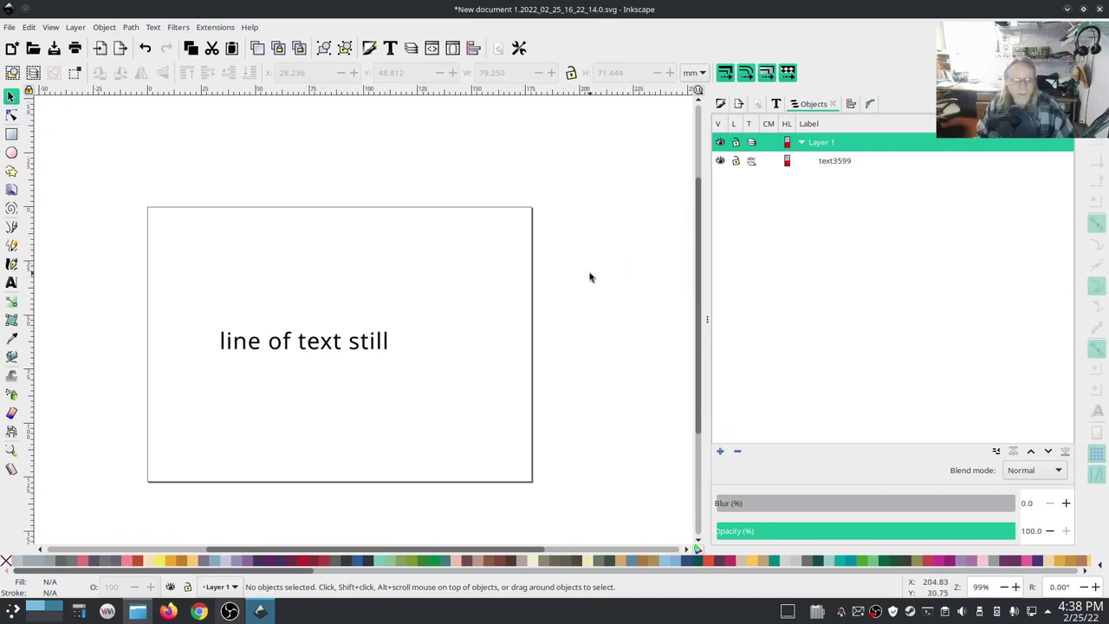
key("ctrl+z")
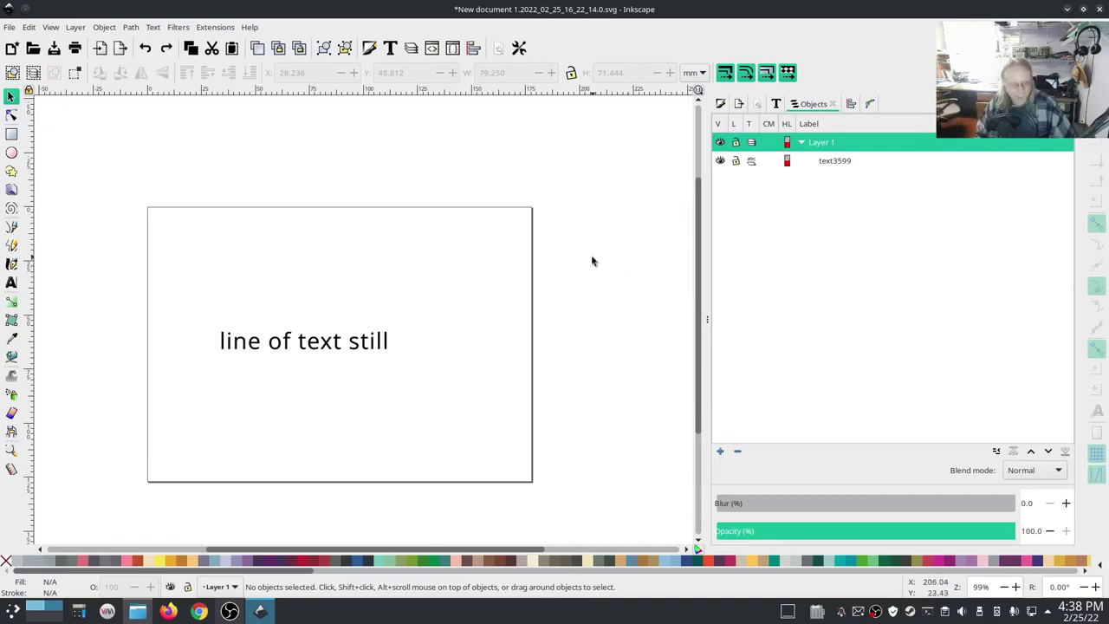
key("ctrl+shift+z")
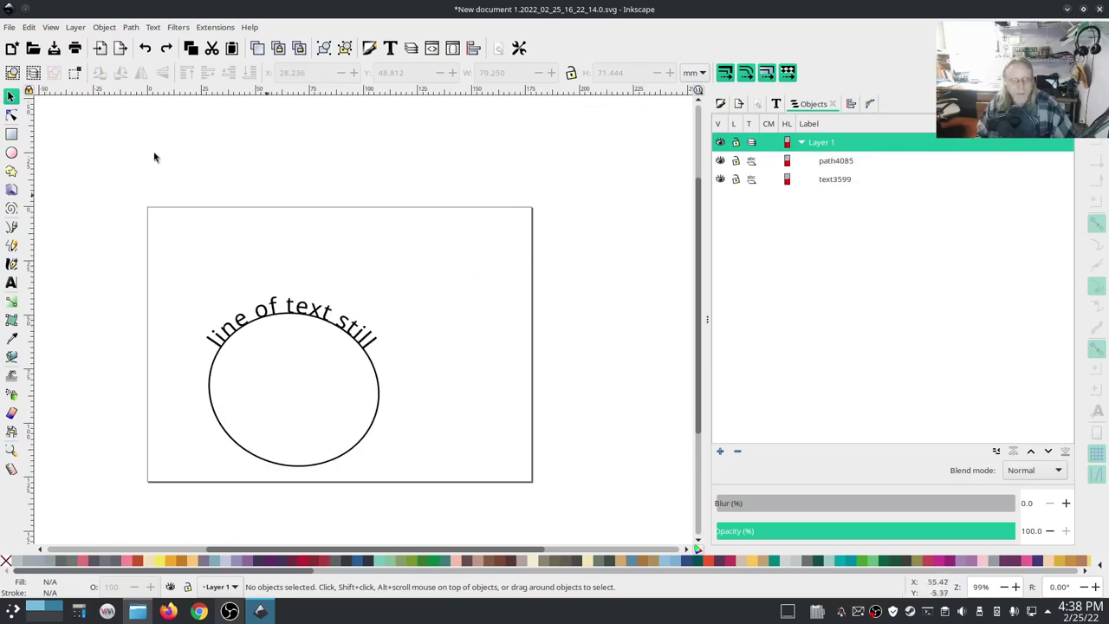
Convert the curved text object to paths with Object to Path.
left_click(299, 307)
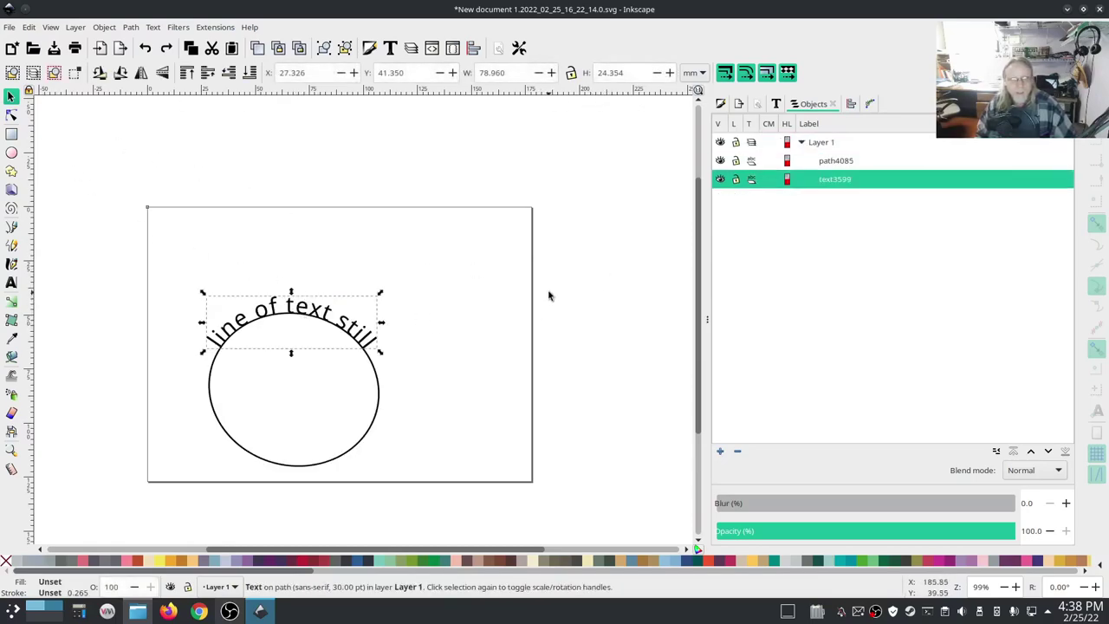
left_click(130, 27)
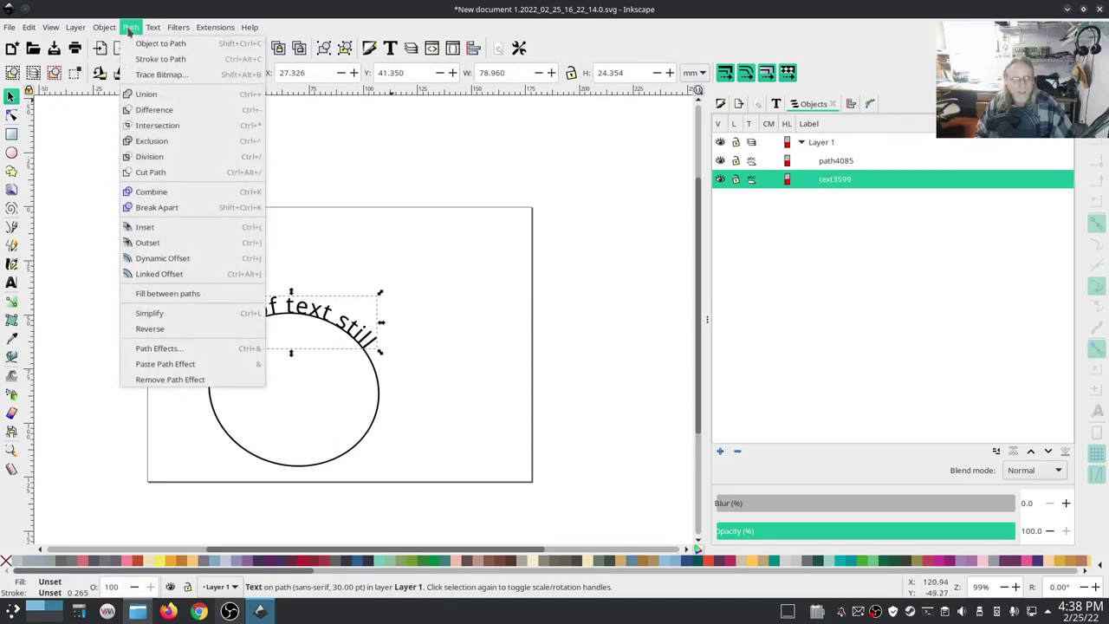
left_click(139, 43)
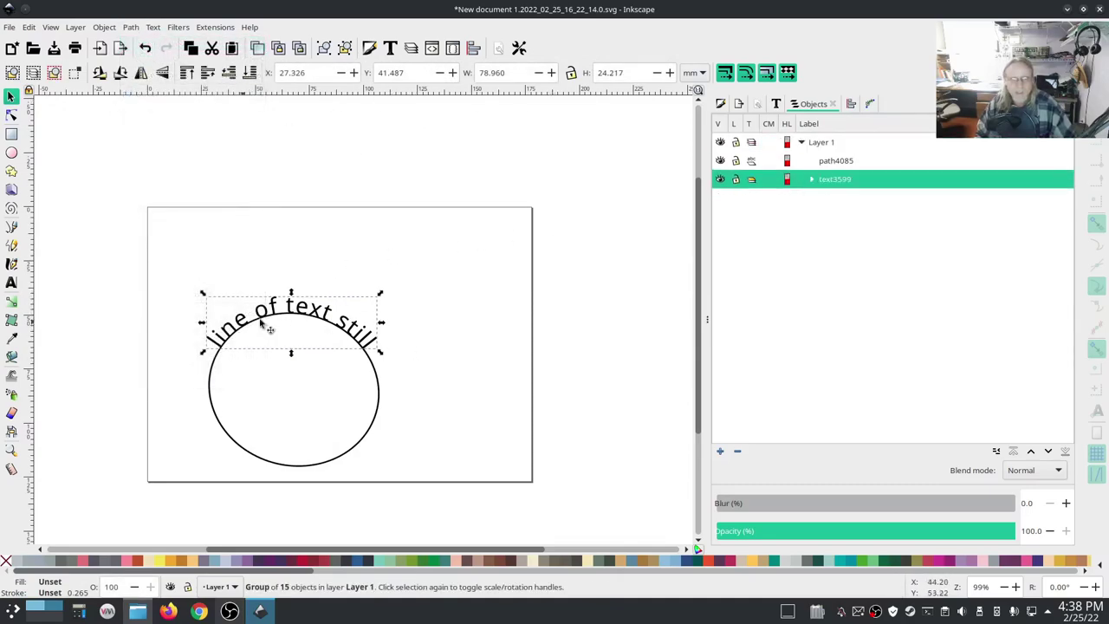
Delete the ellipse path4085 and move the converted lettering to the upper middle of the page, about X 46 mm, Y 14 mm.
left_click(815, 198)
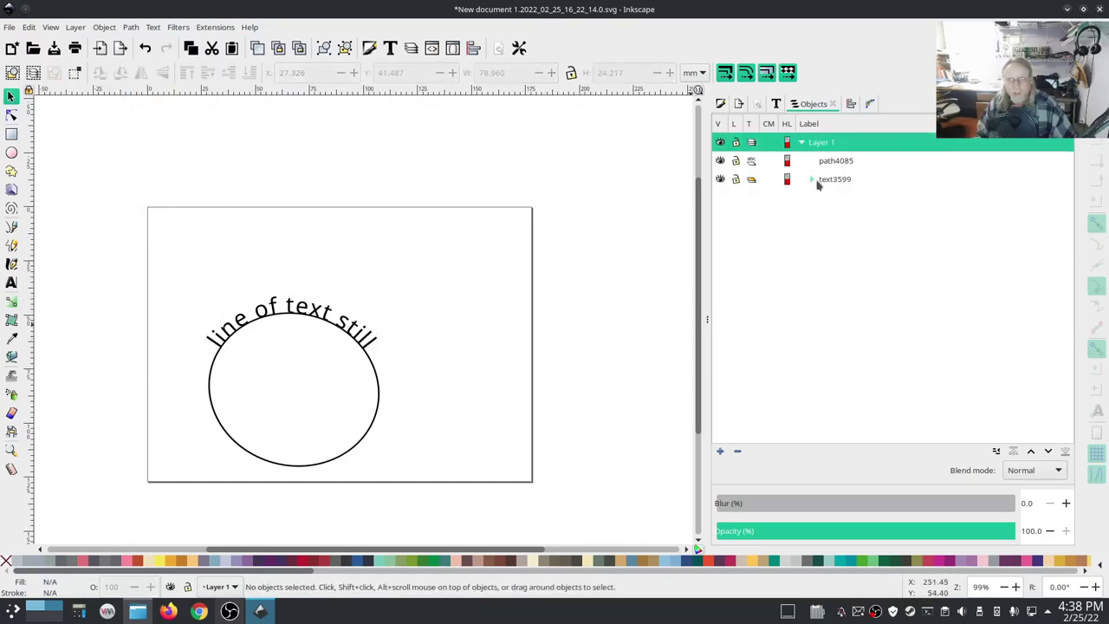
left_click(825, 165)
key("Delete")
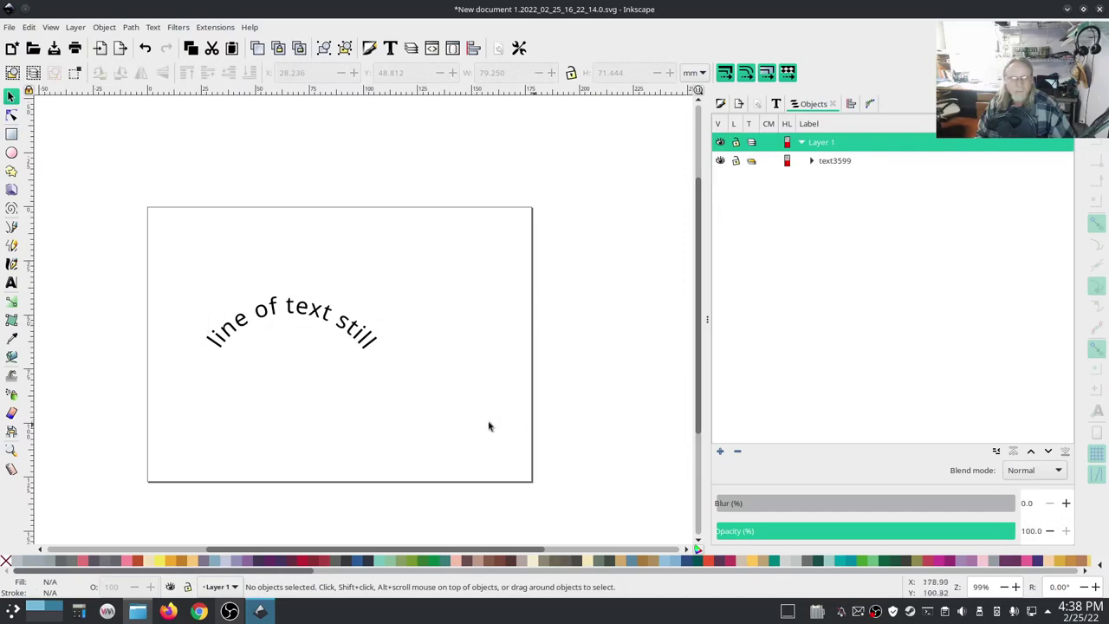
left_click_drag(319, 314, 361, 257)
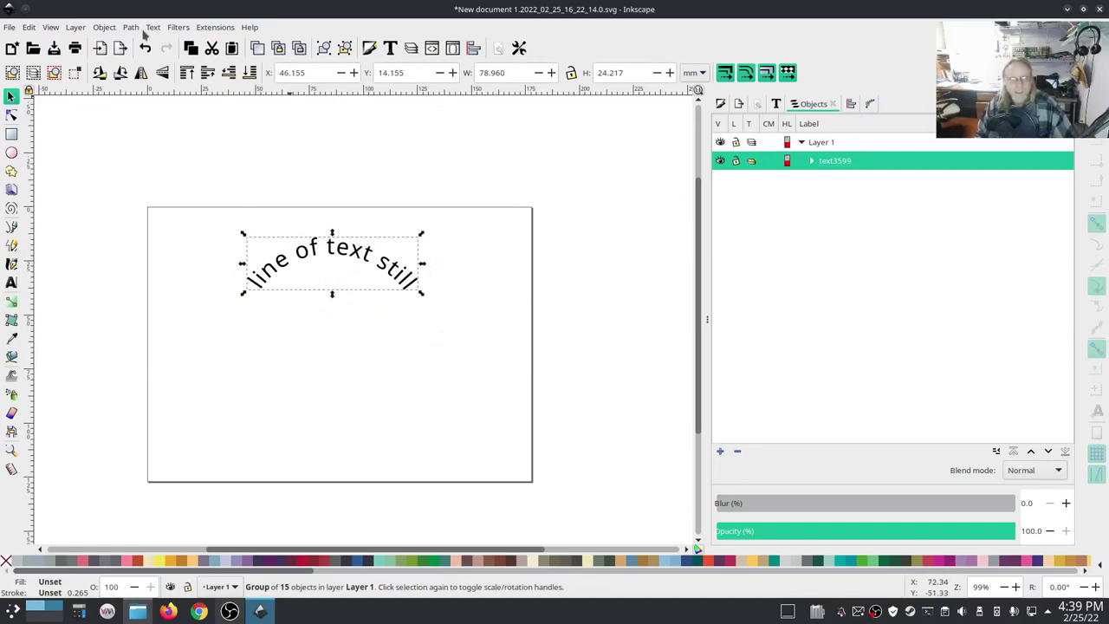
Apply Ink/Stitch Break Apart Fill Objects to the lettering using the Simple method.
left_click(199, 29)
mouse_move(251, 190)
mouse_move(413, 240)
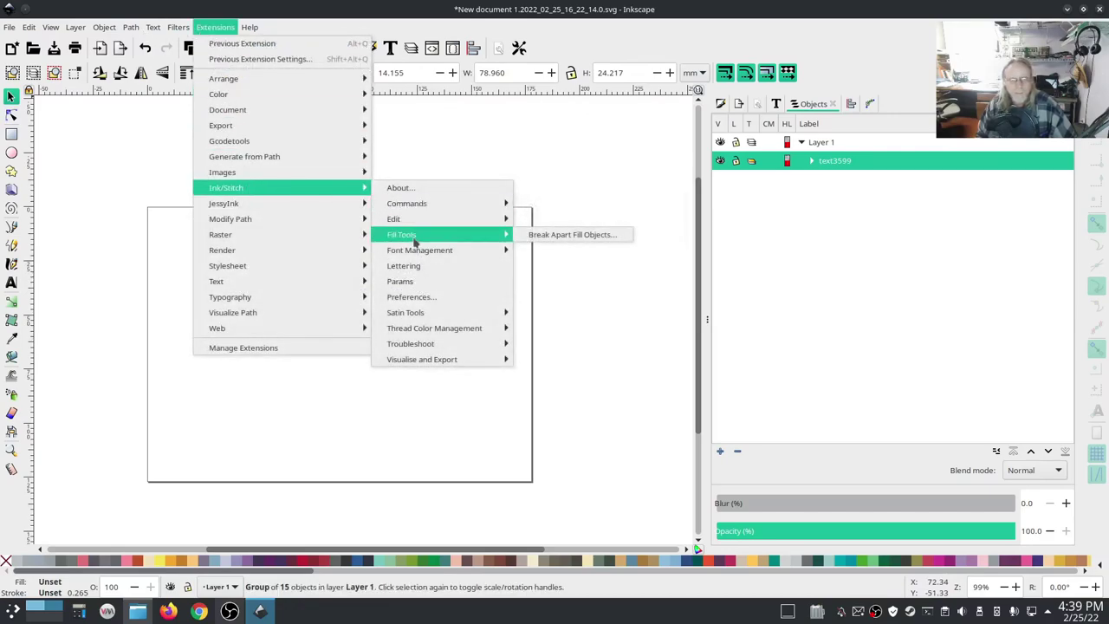
left_click(568, 235)
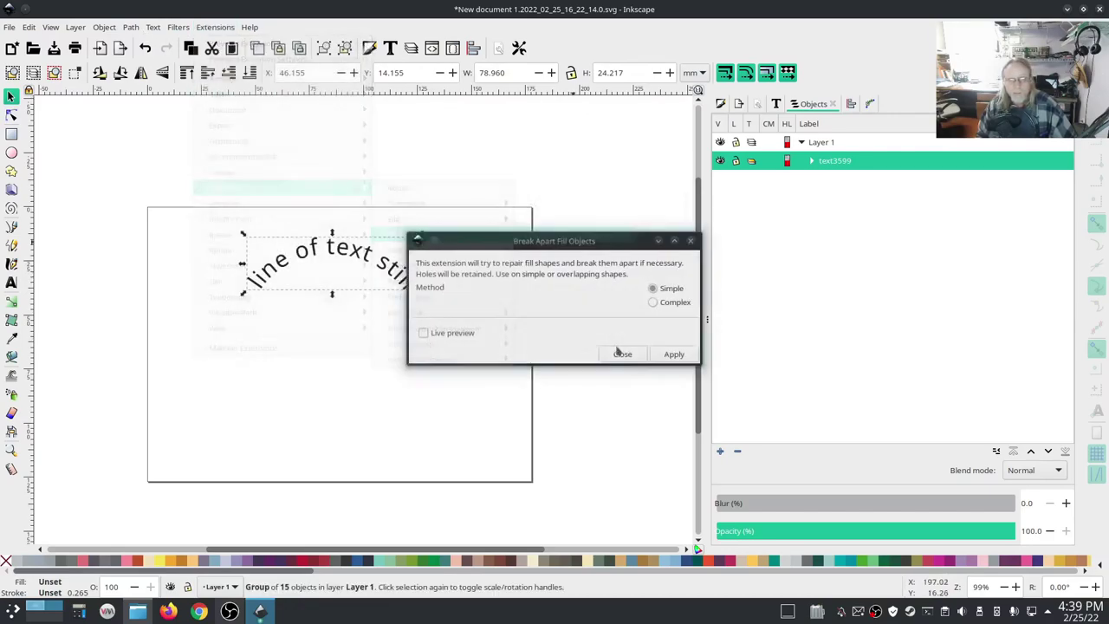
left_click(672, 355)
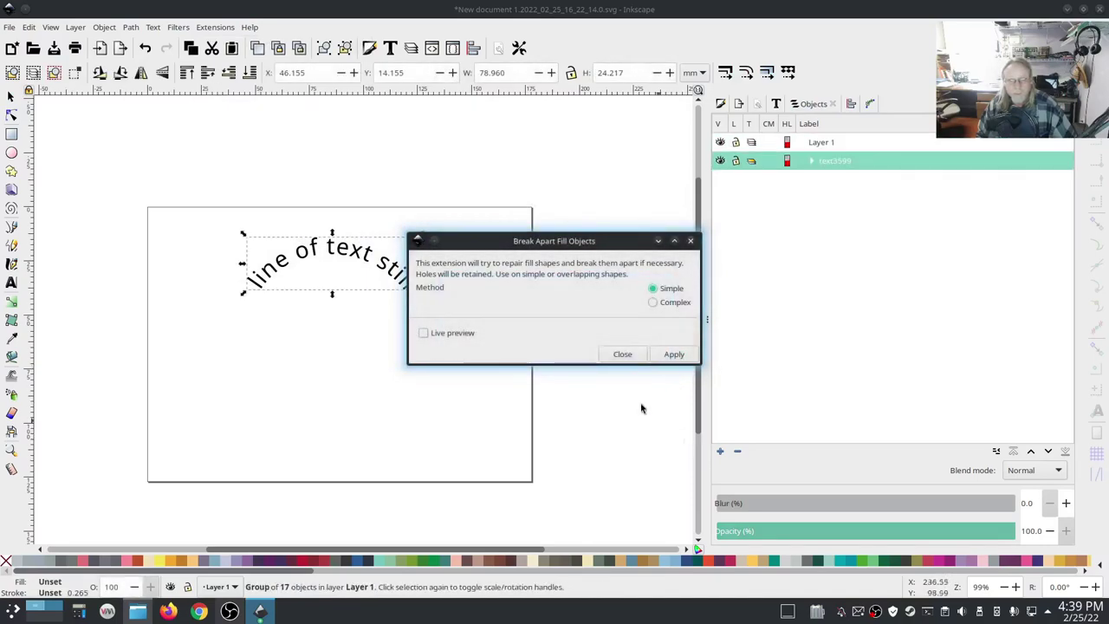
left_click(623, 354)
Run the Ink/Stitch simulator on the lettering at 2048 stitches/sec, inspect the realistic rendering, and close the simulator.
left_click(208, 28)
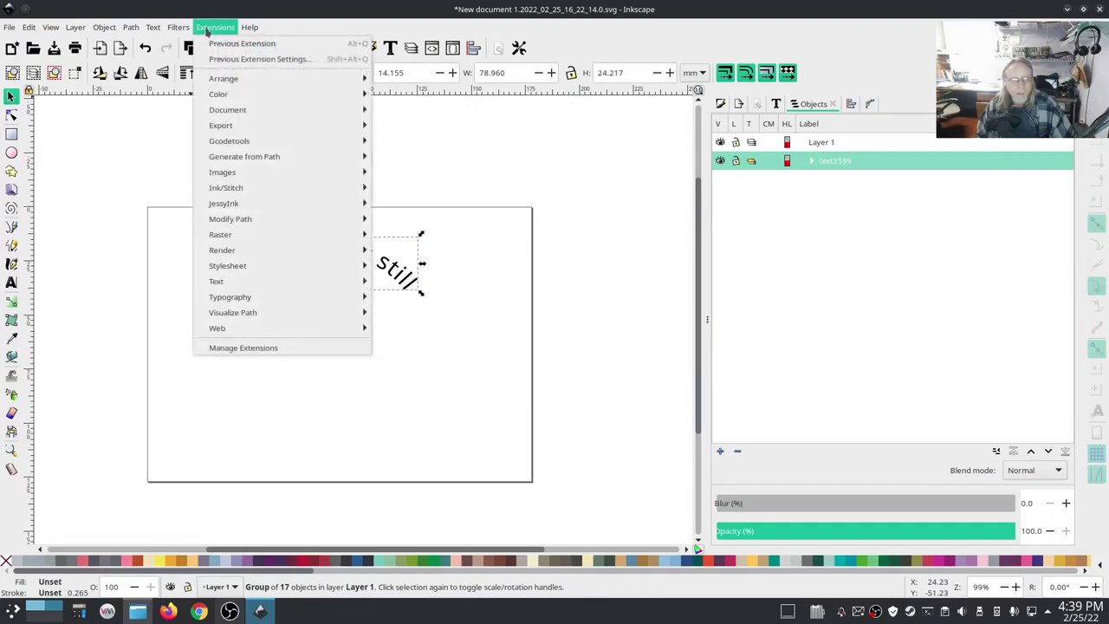
mouse_move(229, 188)
mouse_move(468, 359)
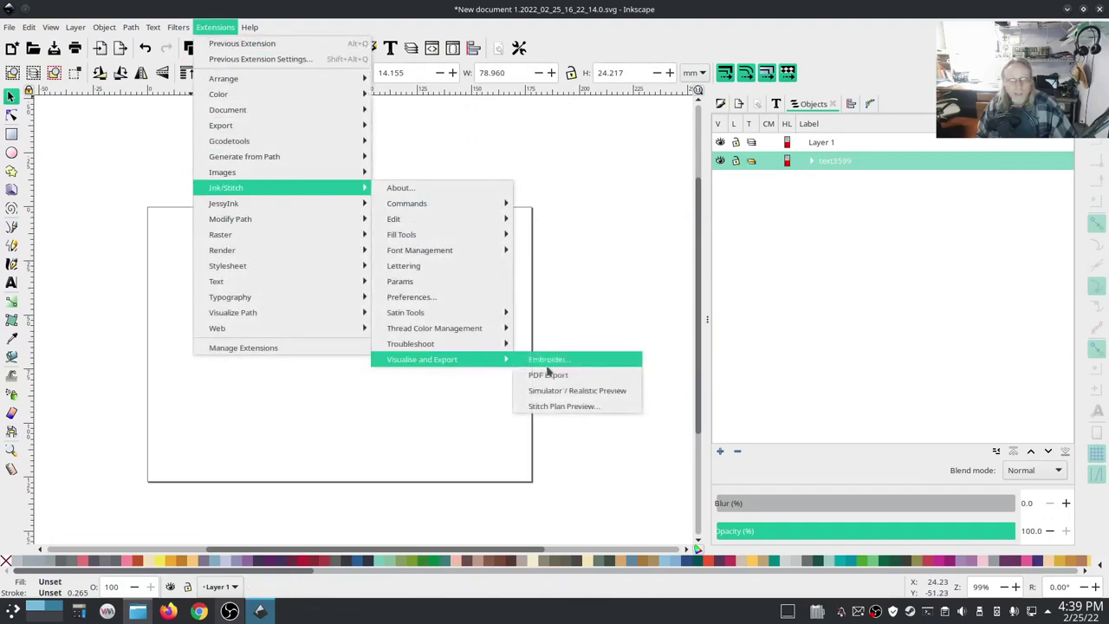
left_click(581, 405)
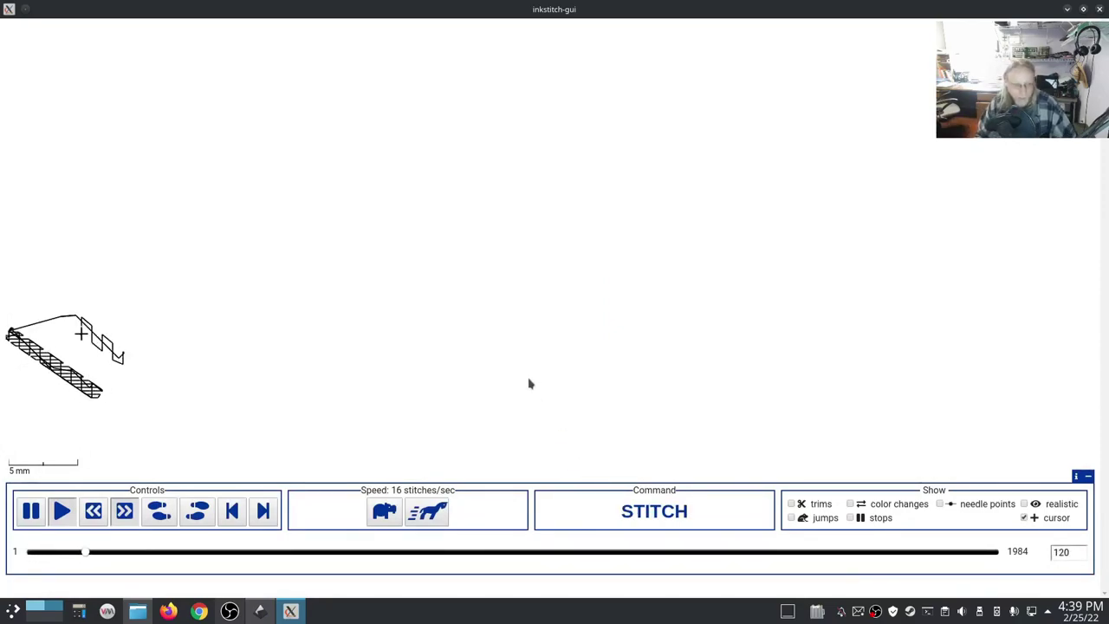
left_click(431, 512)
left_click(430, 511)
left_click(431, 512)
left_click(431, 512)
left_click(430, 511)
left_click(431, 511)
left_click(431, 511)
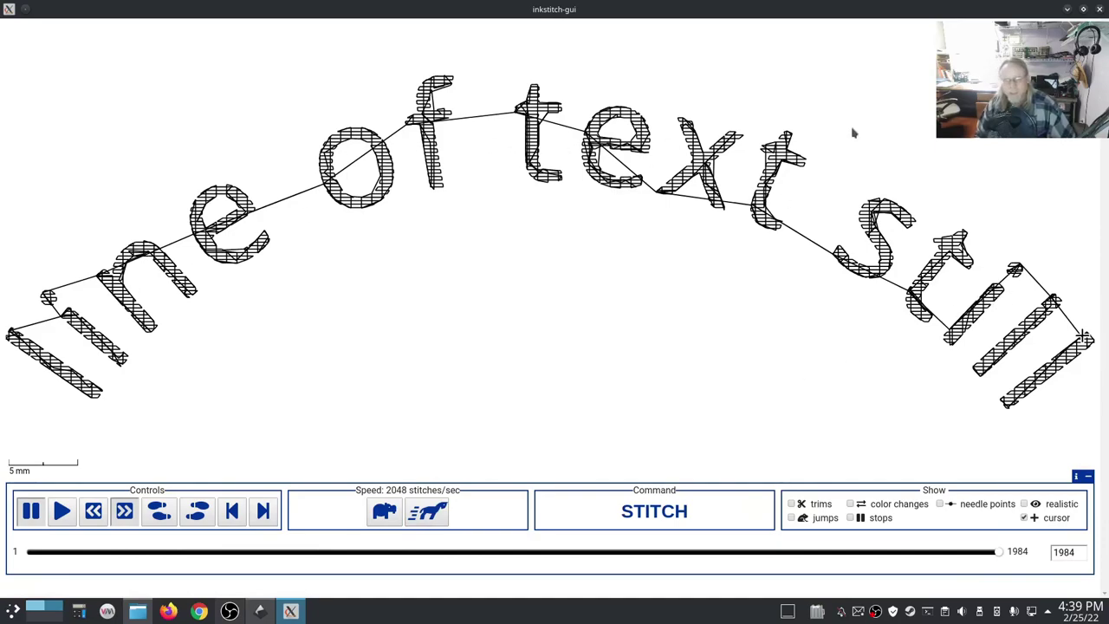
left_click(1026, 504)
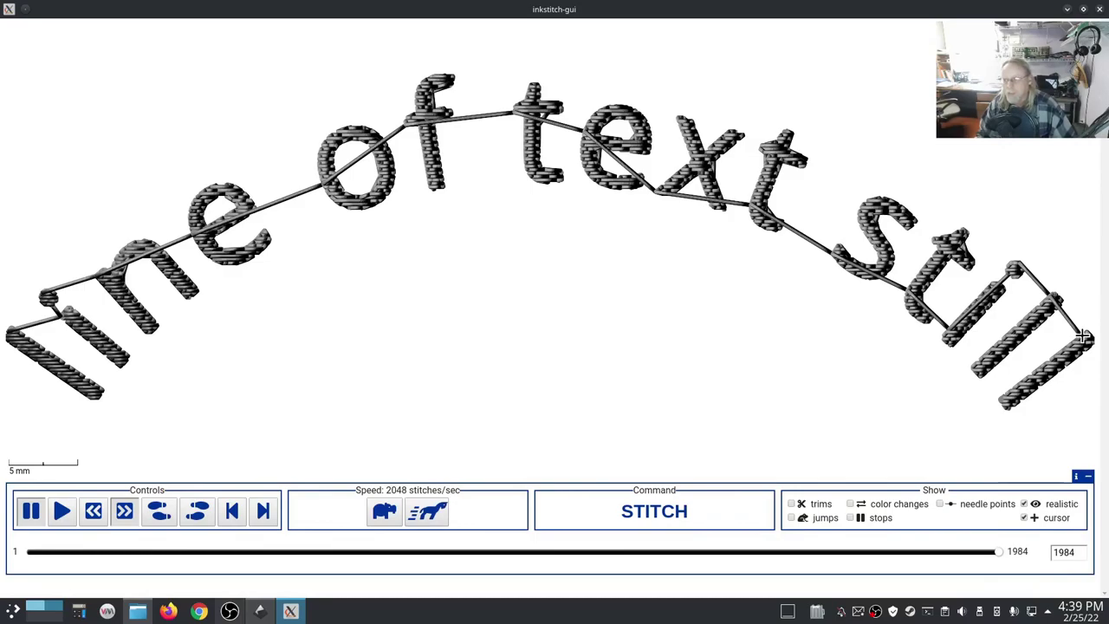
left_click(1102, 11)
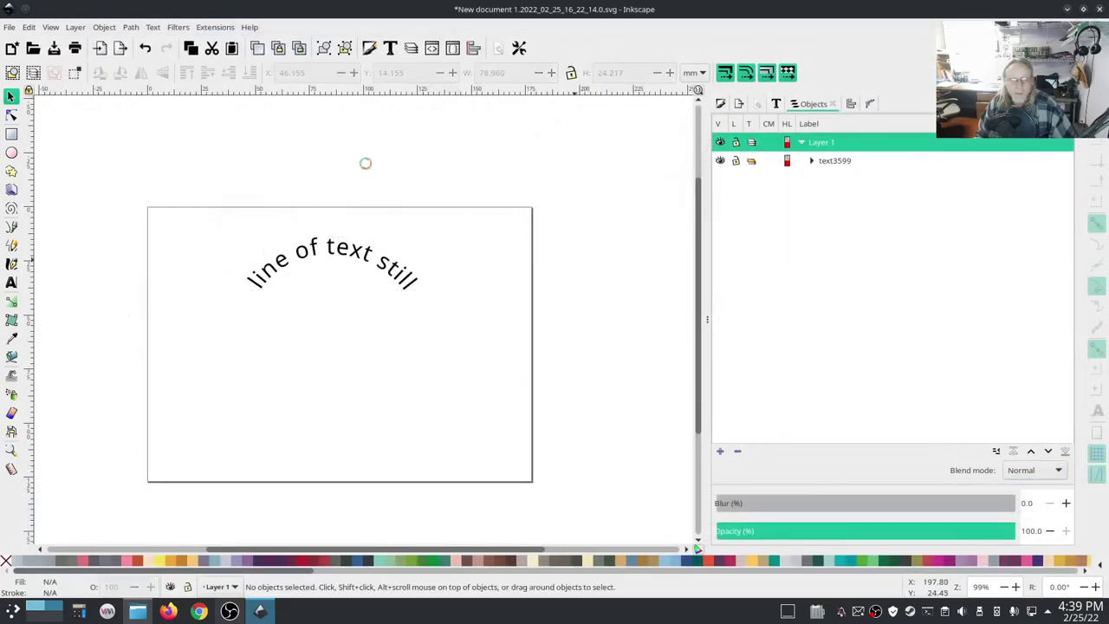
Set the lettering's Ink/Stitch params to 0.2 mm spacing between rows and 3 mm running stitch length, and apply them.
left_click(211, 28)
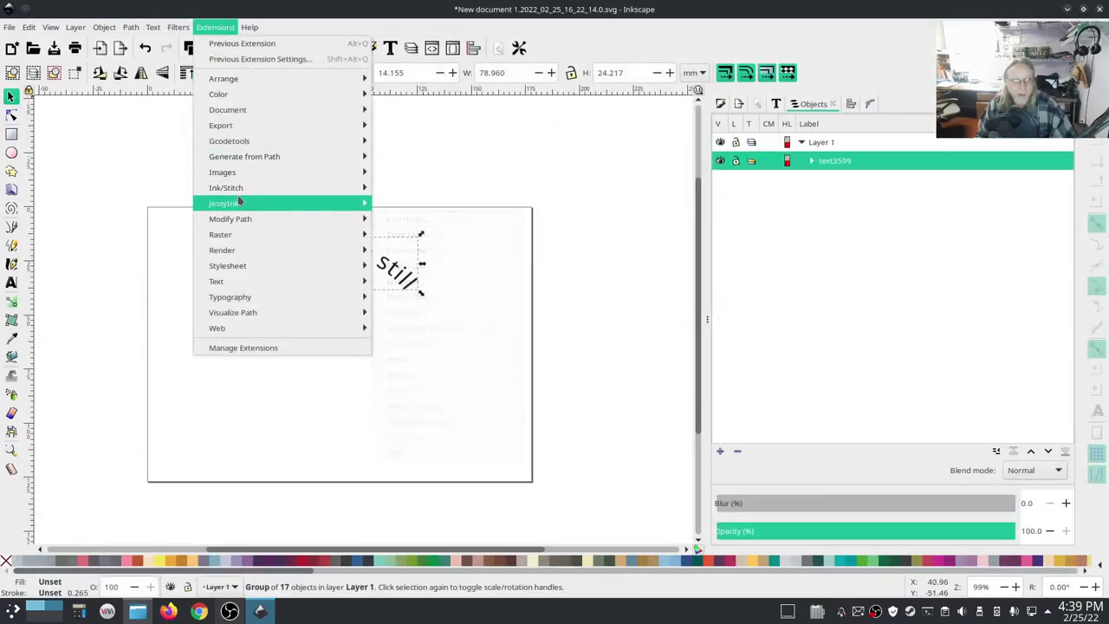
mouse_move(238, 201)
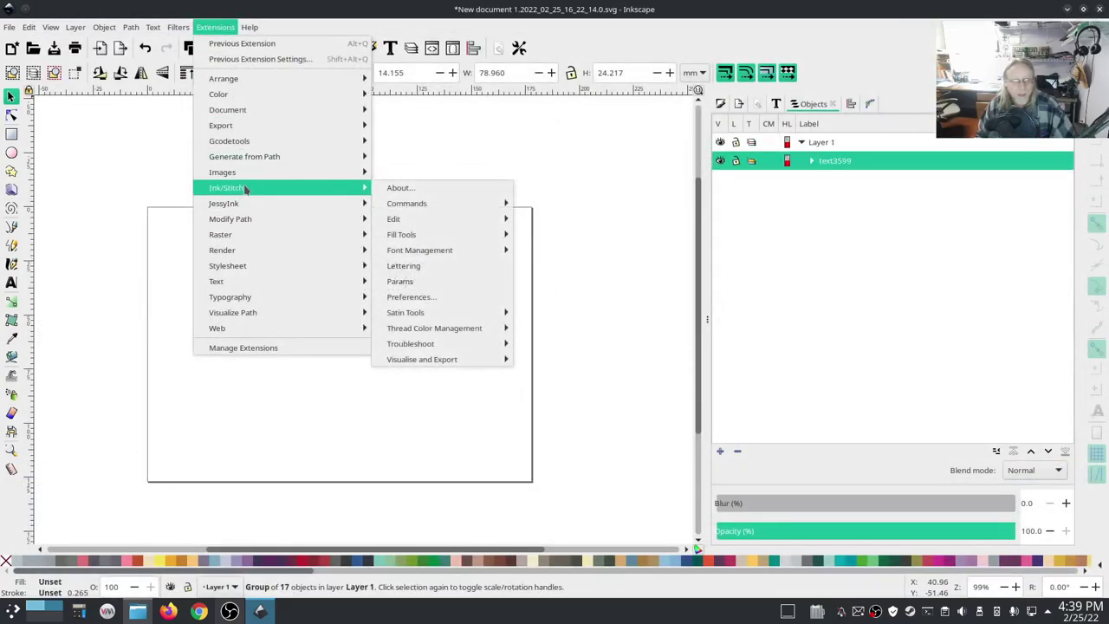
left_click(425, 275)
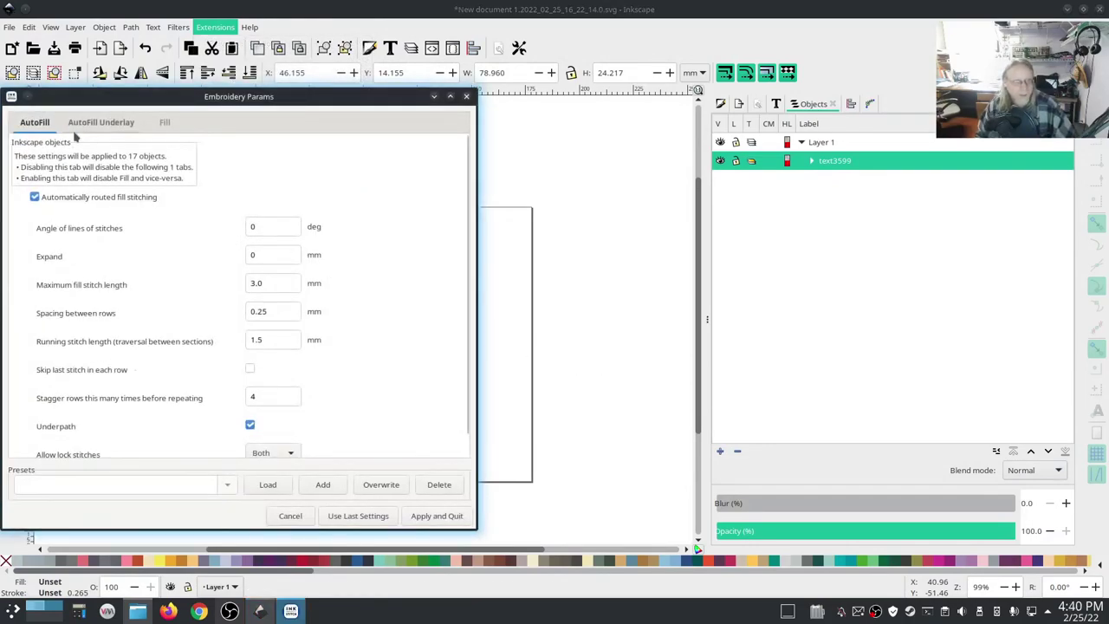
left_click(75, 130)
left_click(36, 175)
left_click(33, 129)
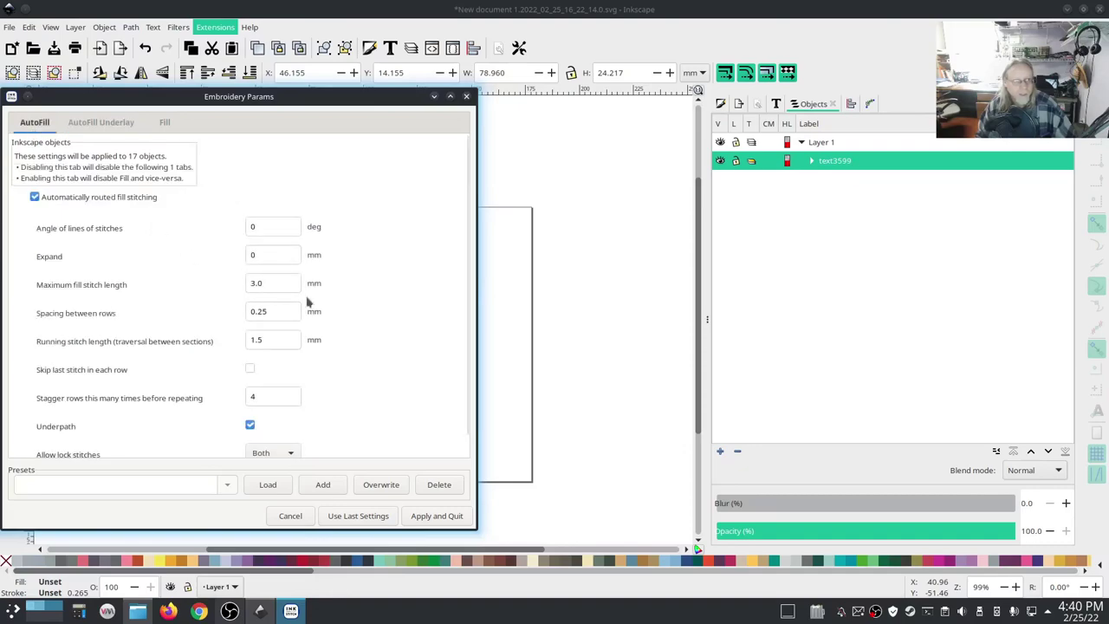
double_click(279, 302)
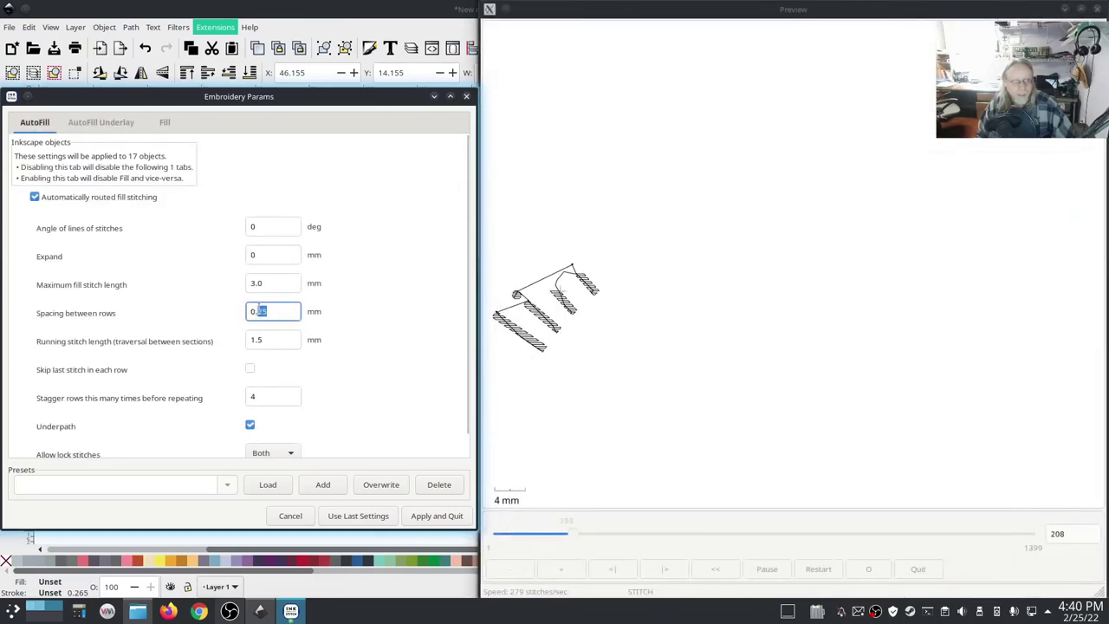
type("2")
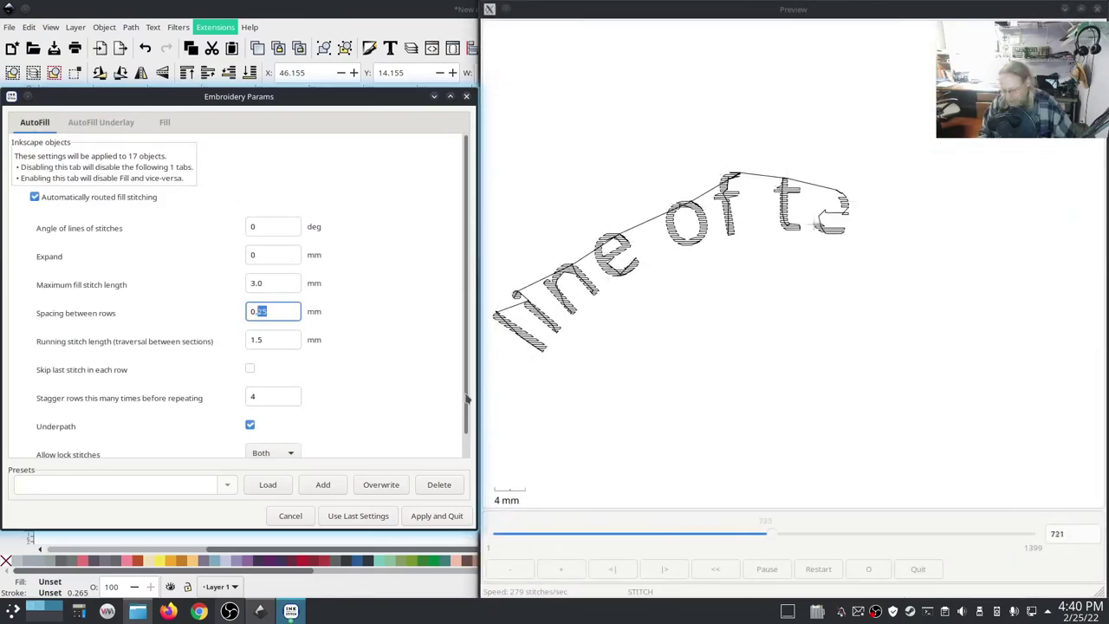
double_click(280, 341)
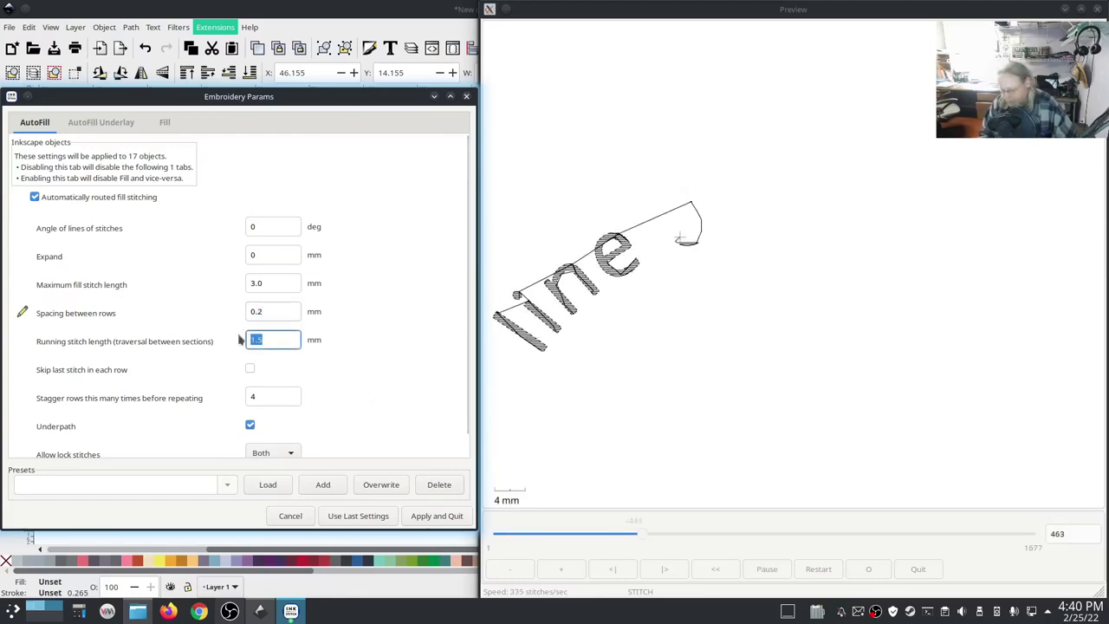
type("3")
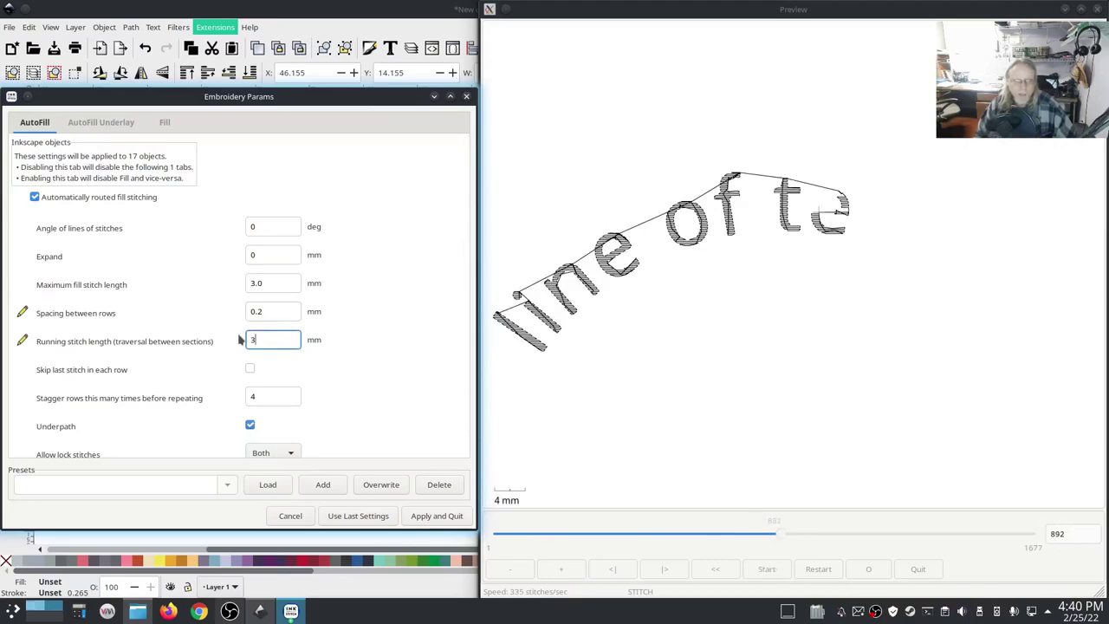
left_click(436, 517)
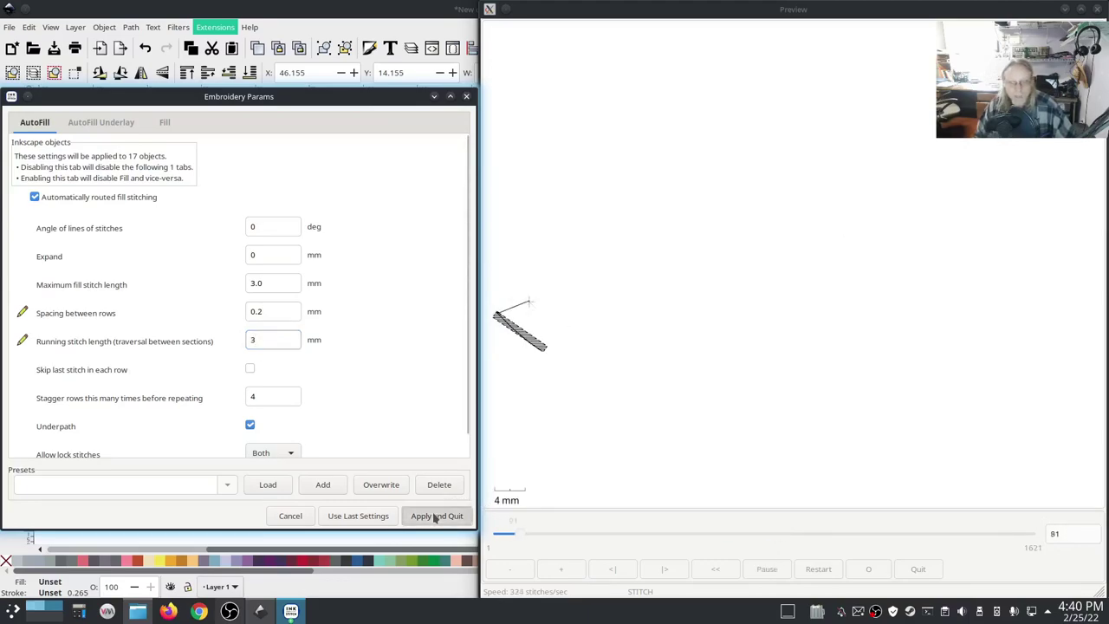
Simulate the filled lettering in Ink/Stitch at 1024 stitches/sec, inspect its realistic rendering, and close the simulator.
left_click(217, 27)
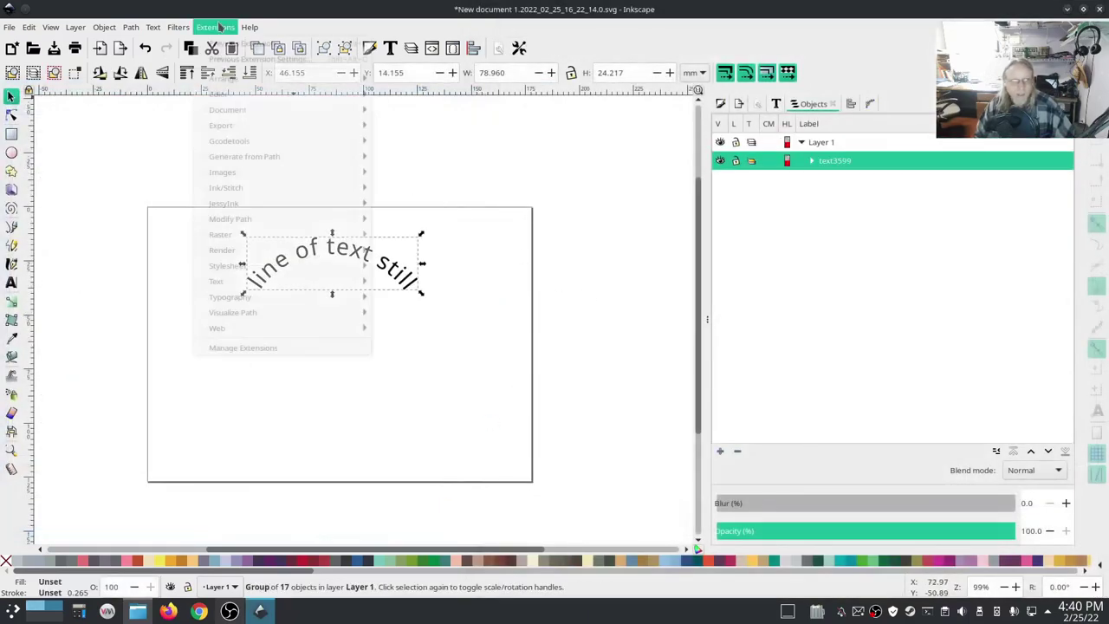
mouse_move(286, 187)
mouse_move(422, 361)
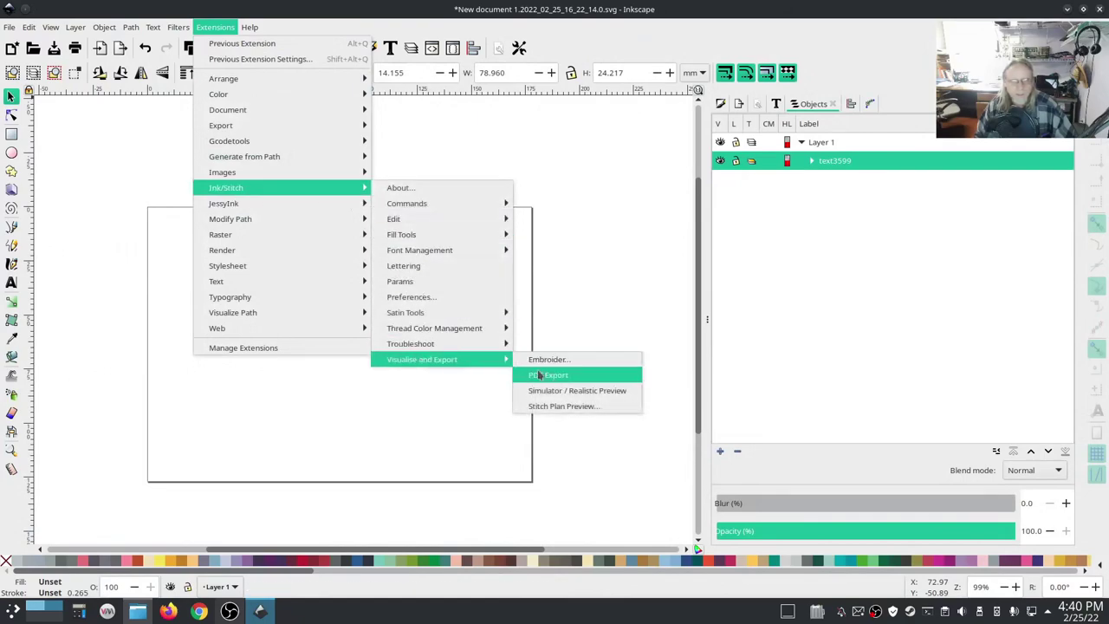
left_click(569, 391)
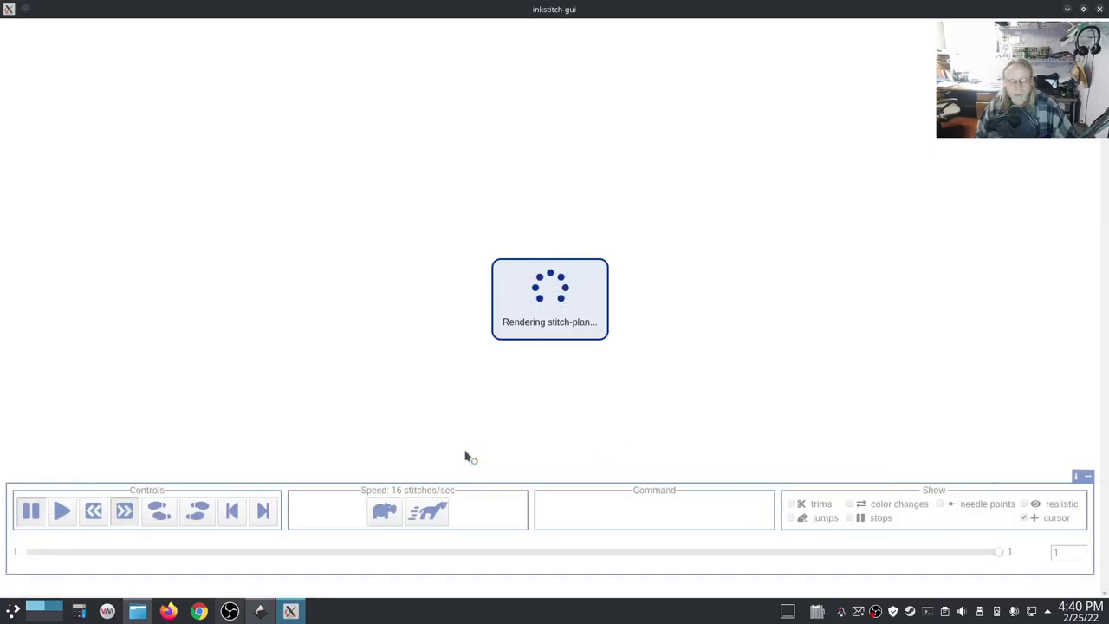
left_click(429, 513)
left_click(429, 513)
left_click(428, 513)
left_click(428, 514)
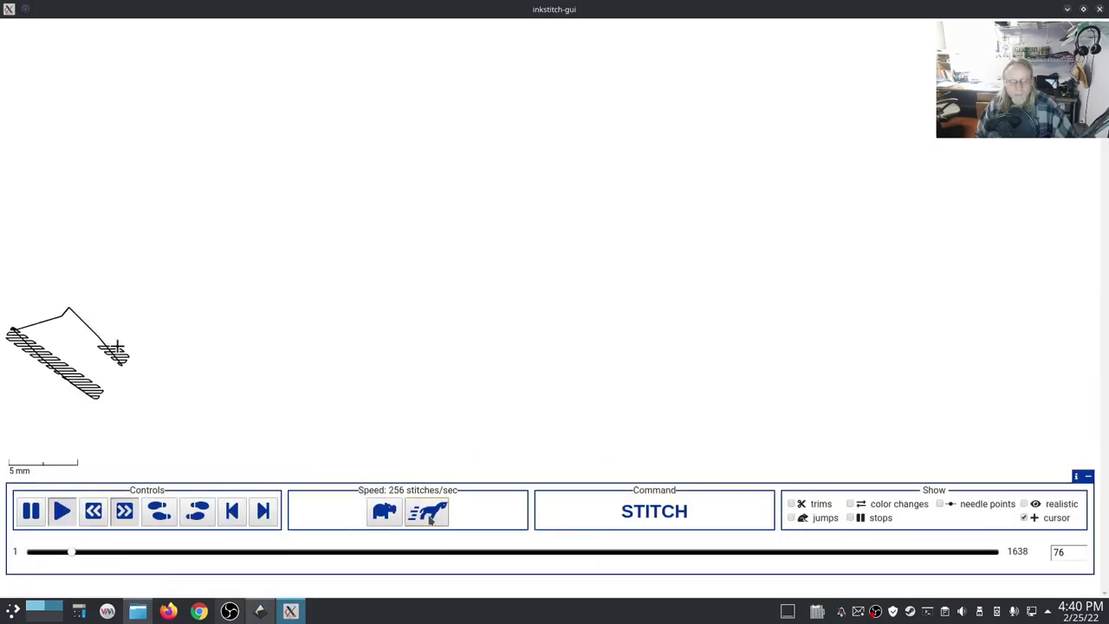
left_click(428, 513)
left_click(429, 513)
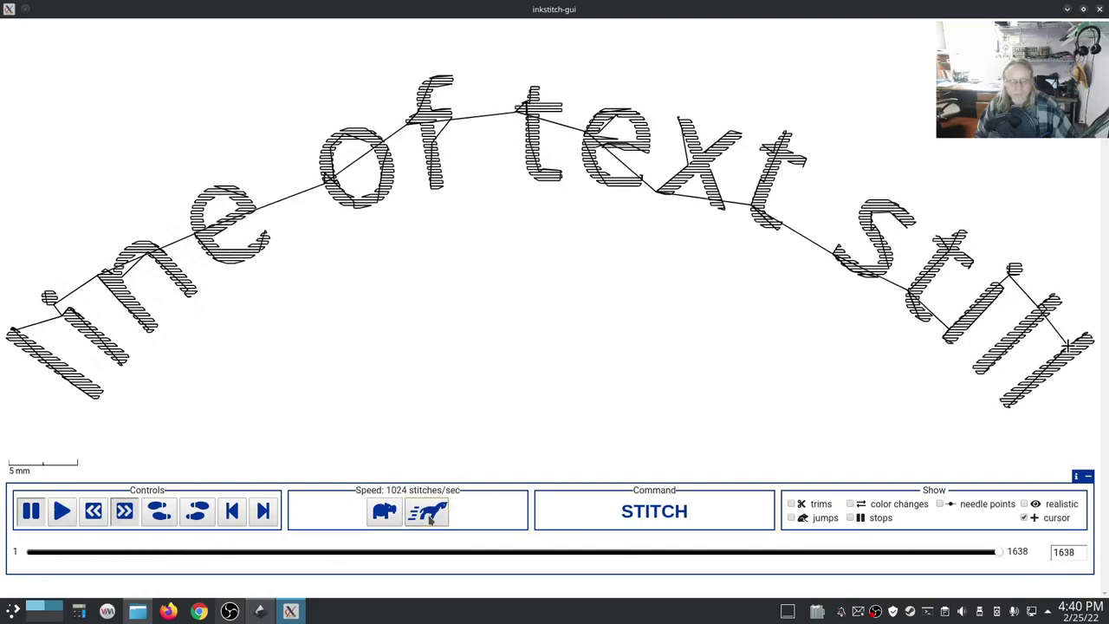
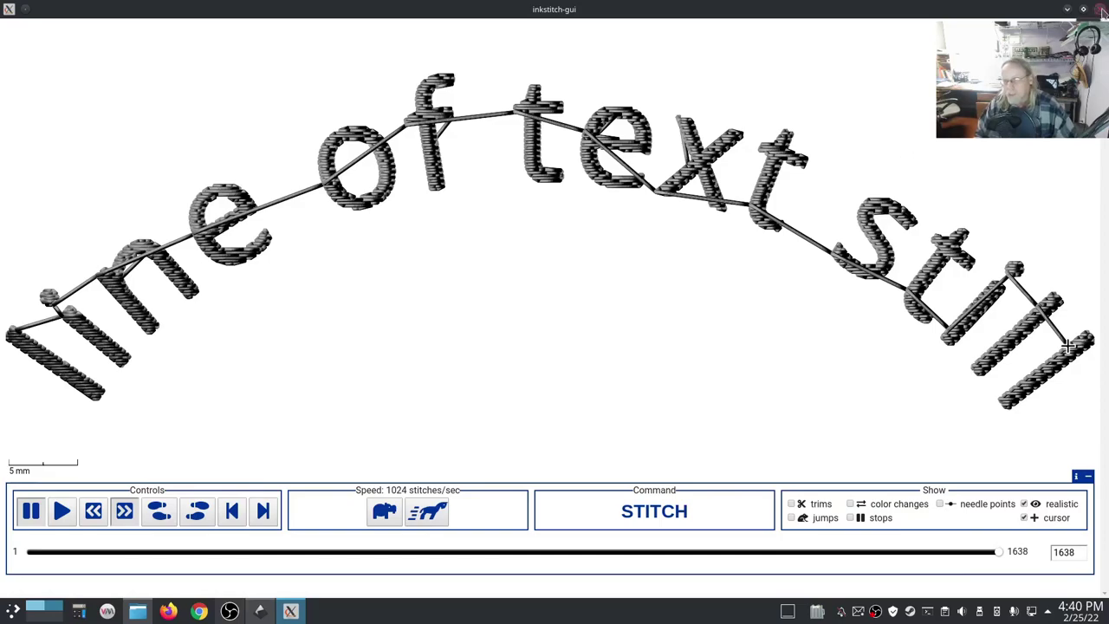
left_click(1103, 9)
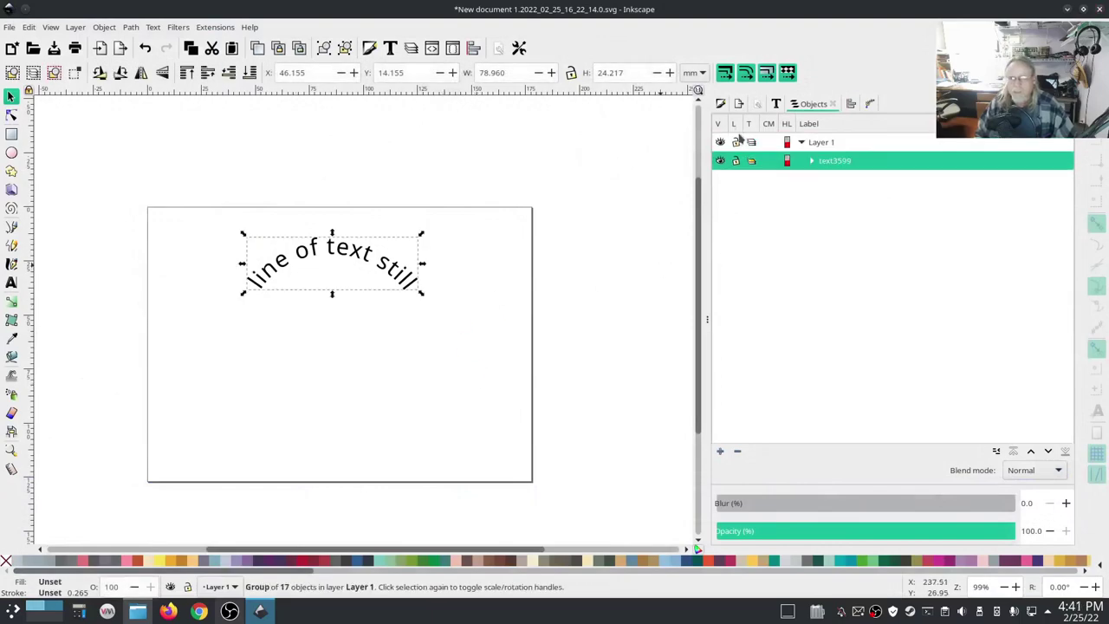
Remove the curved lettering's fill and give it a flat black stroke.
left_click(722, 104)
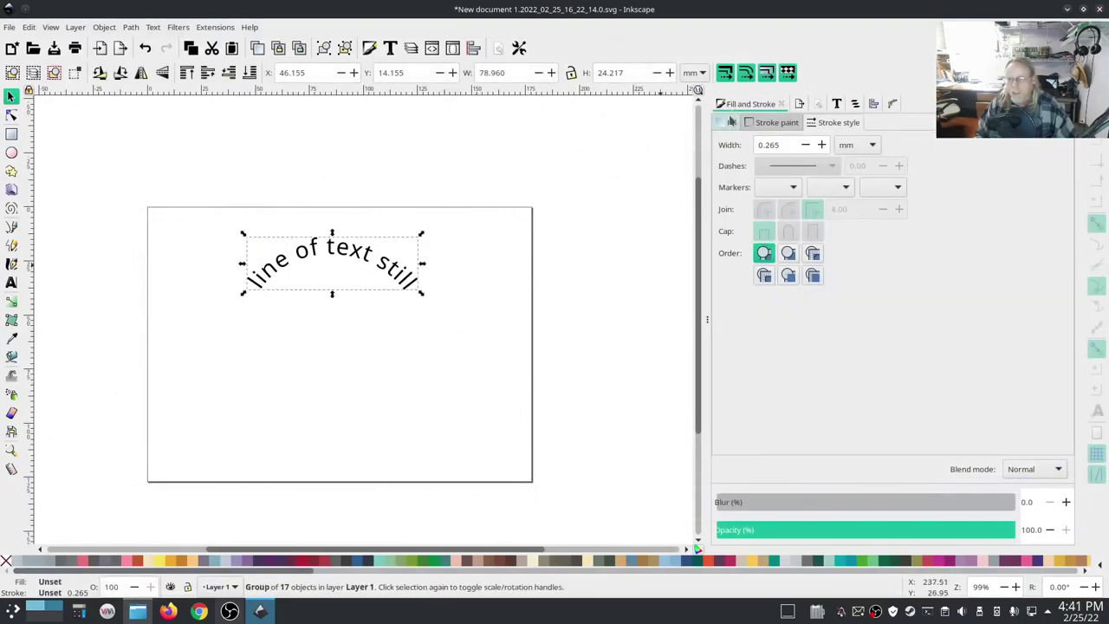
left_click(732, 123)
left_click(724, 142)
left_click(765, 124)
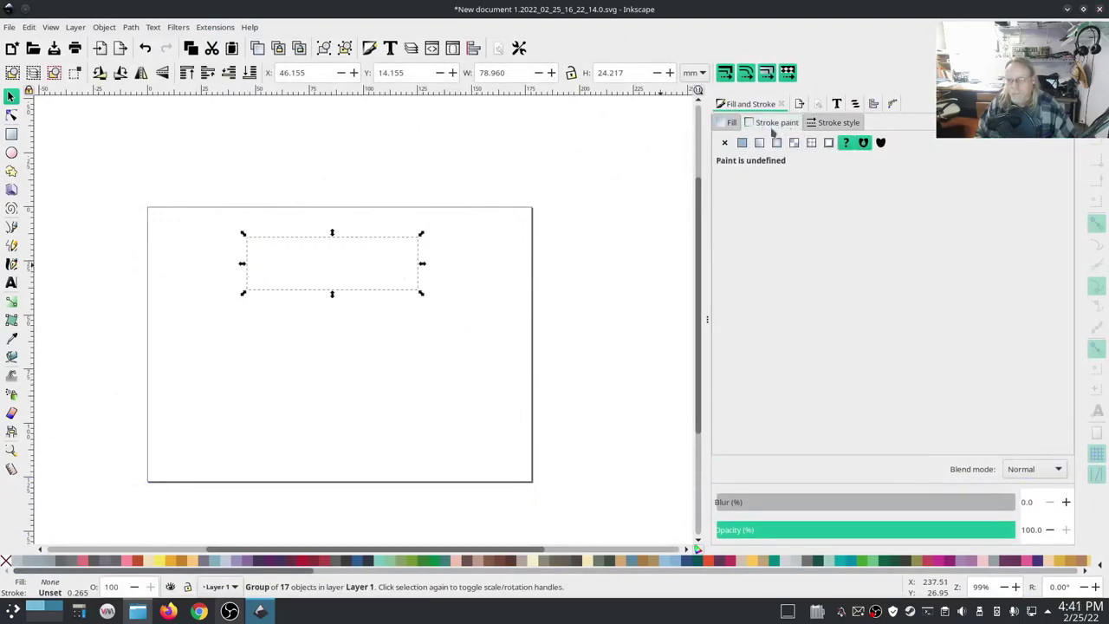
left_click(742, 142)
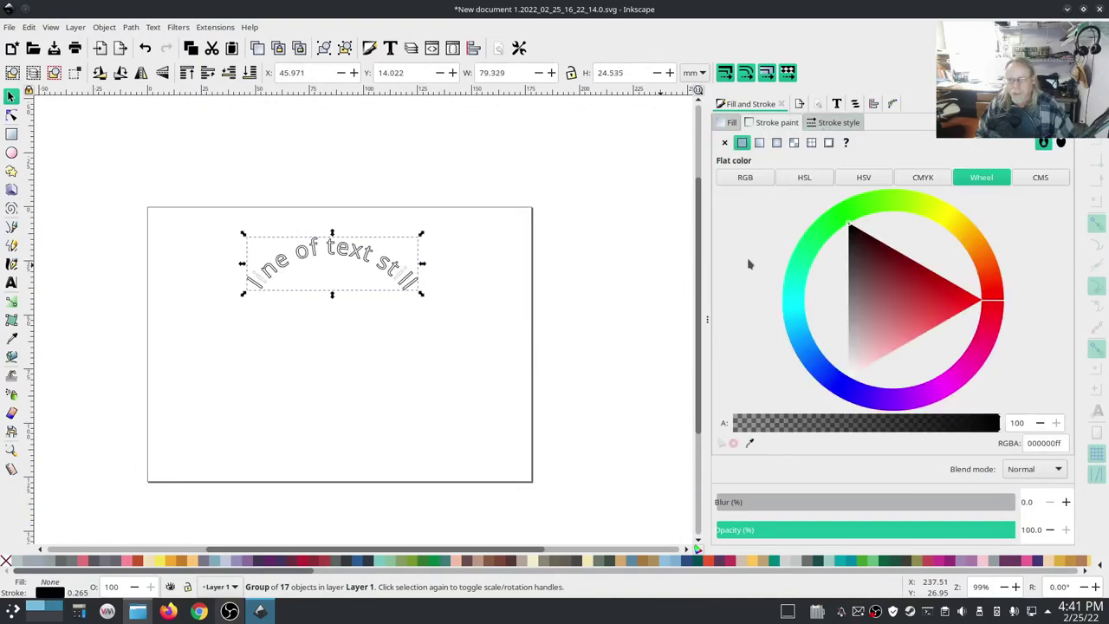
Set the lettering's stroke width to 0.2 mm and choose a fine dotted dash pattern.
left_click(827, 124)
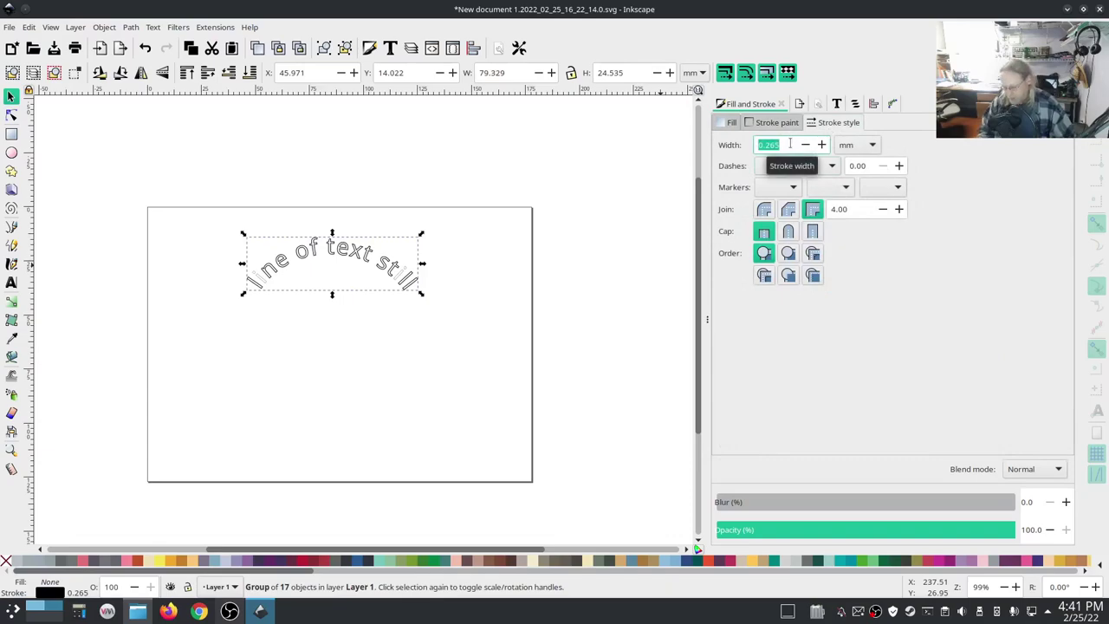
type("0.2")
key("Return")
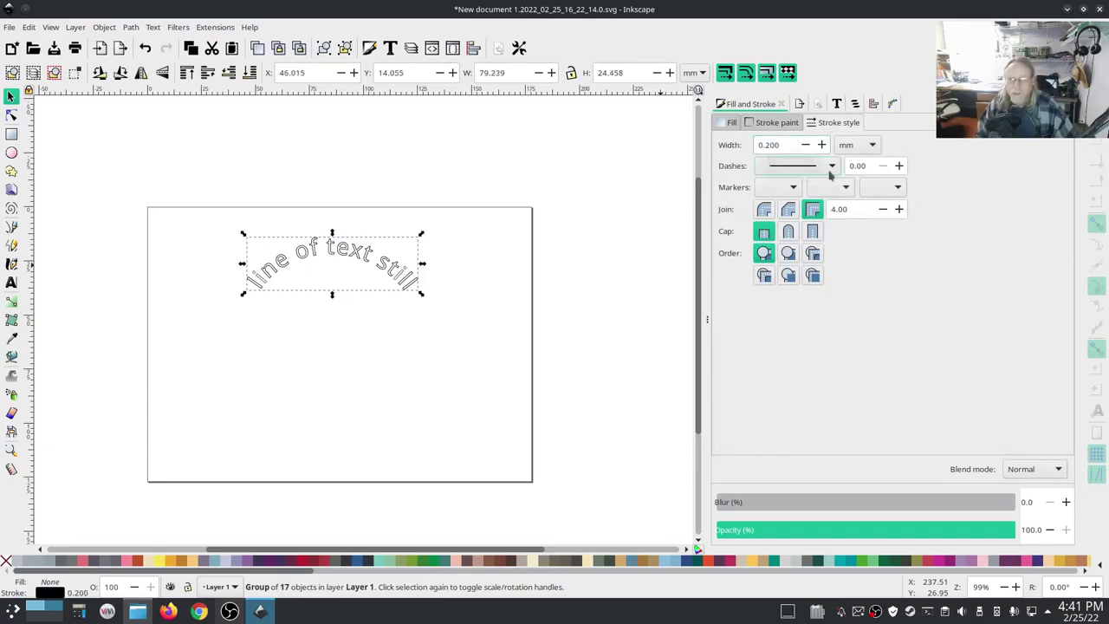
left_click(805, 167)
left_click(808, 180)
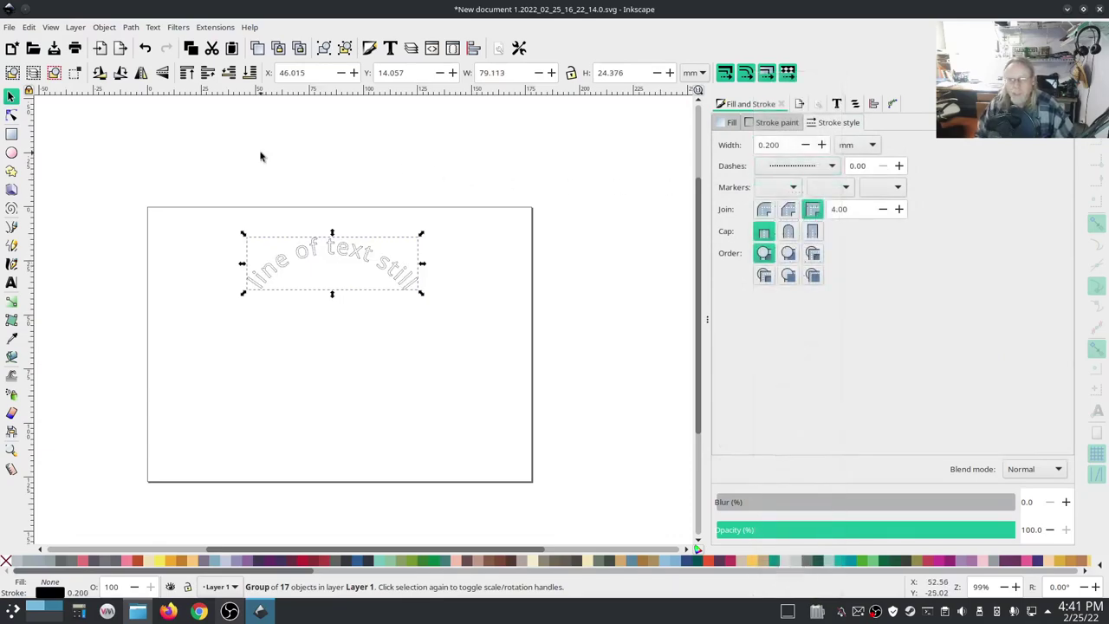
Set the bean stitch number of repeats to 1 in the lettering's Ink/Stitch params and apply it.
left_click(212, 28)
mouse_move(260, 189)
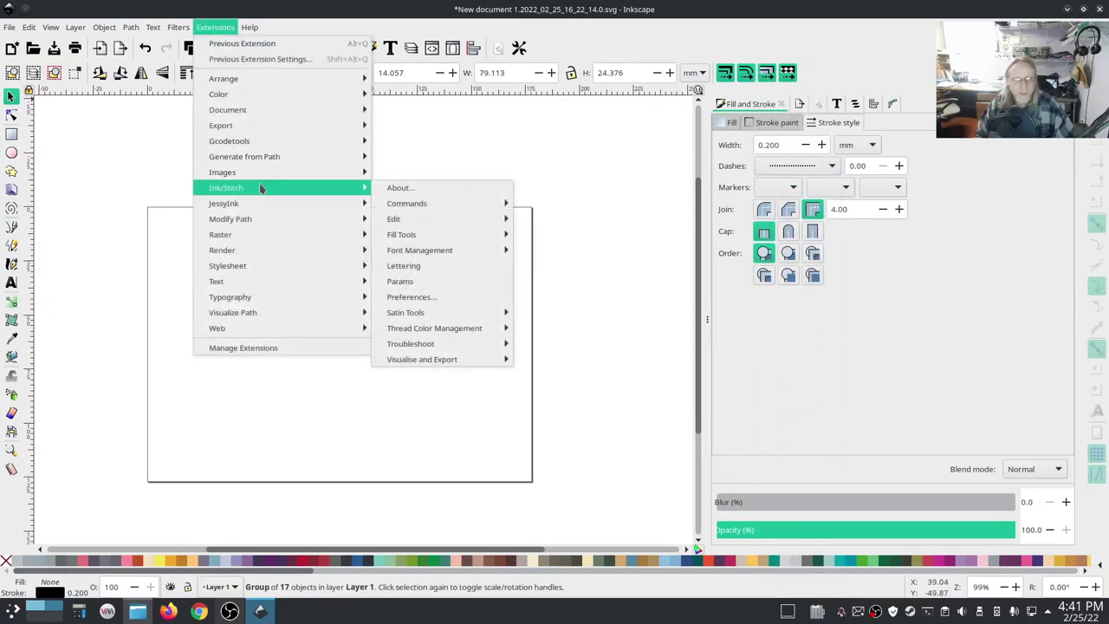
left_click(412, 281)
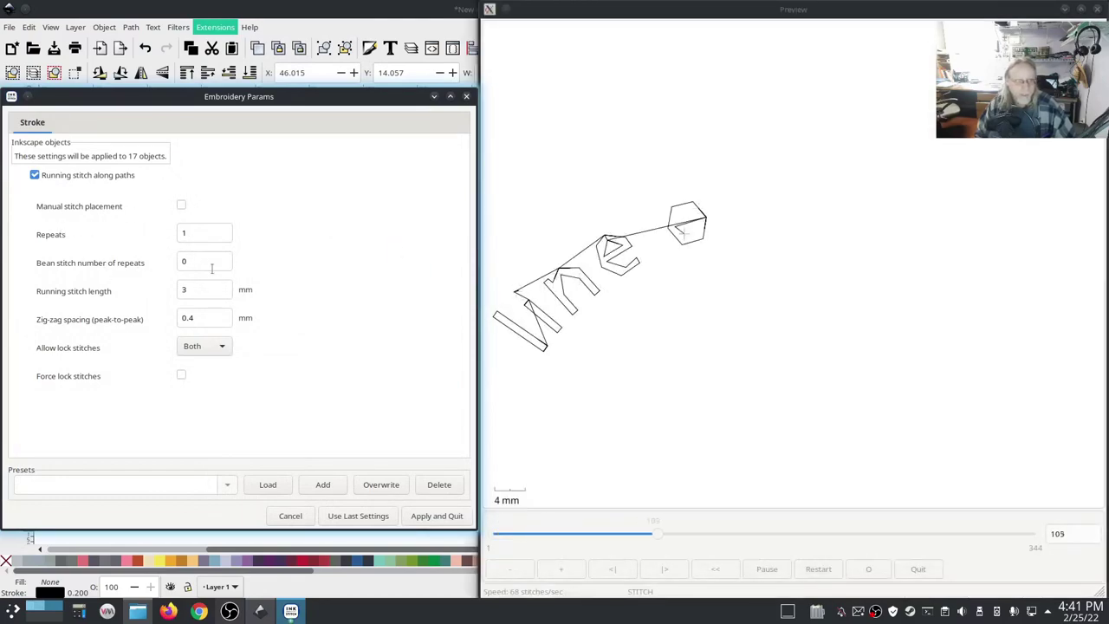
double_click(212, 269)
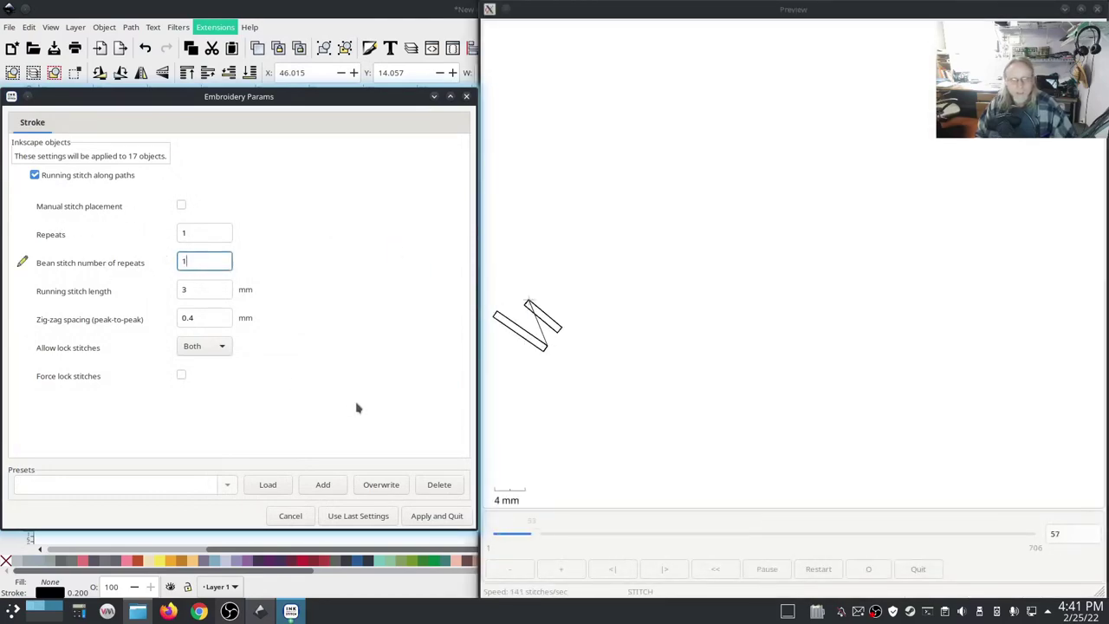
left_click(435, 516)
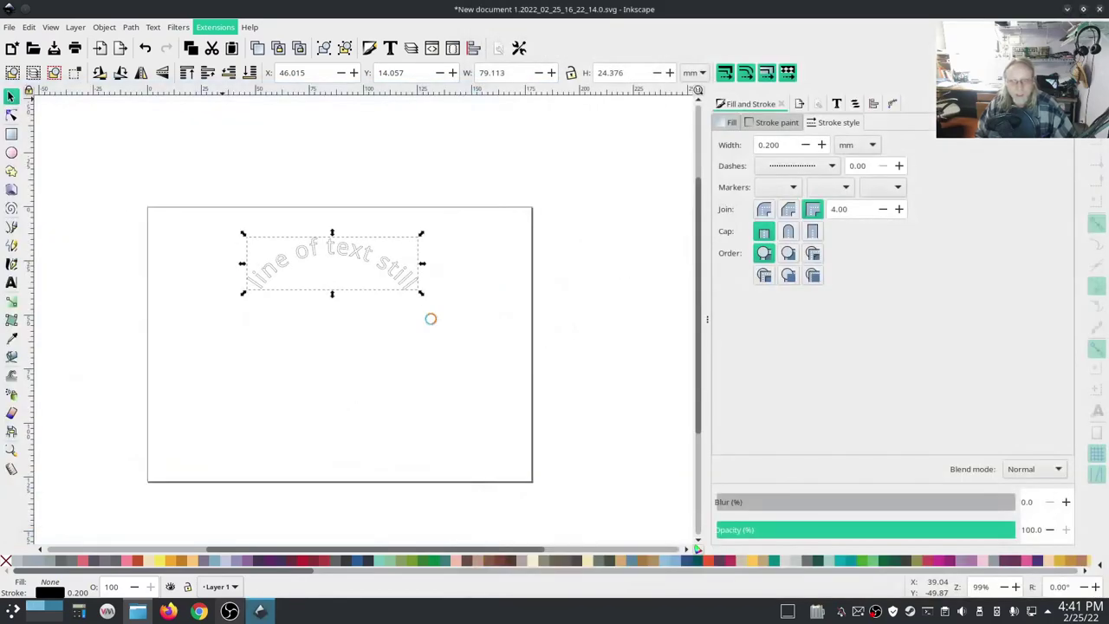
Simulate the outlined lettering's running stitches in Ink/Stitch at 1024 stitches/sec, inspect the letter shapes, and close the simulator.
left_click(215, 27)
mouse_move(249, 191)
mouse_move(422, 362)
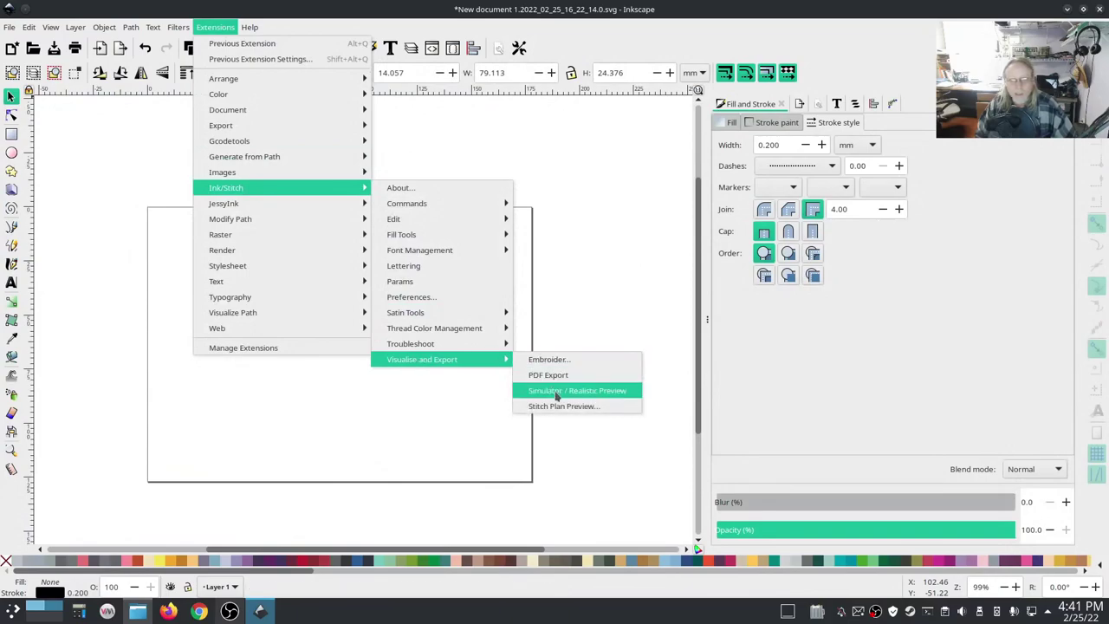
left_click(550, 390)
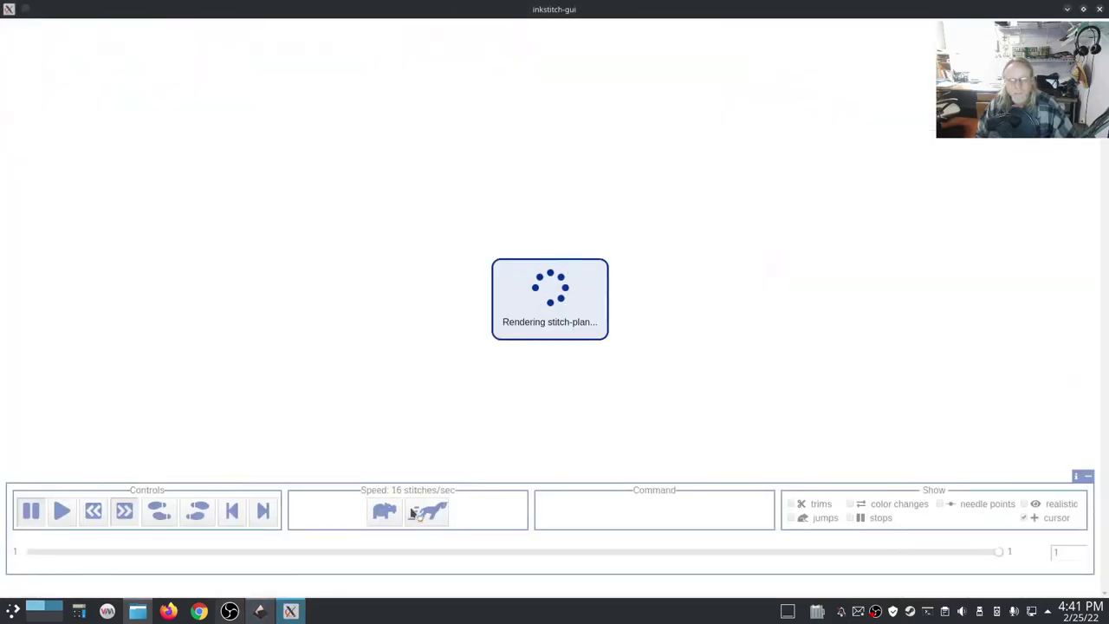
left_click(424, 513)
left_click(425, 513)
left_click(423, 513)
left_click(423, 513)
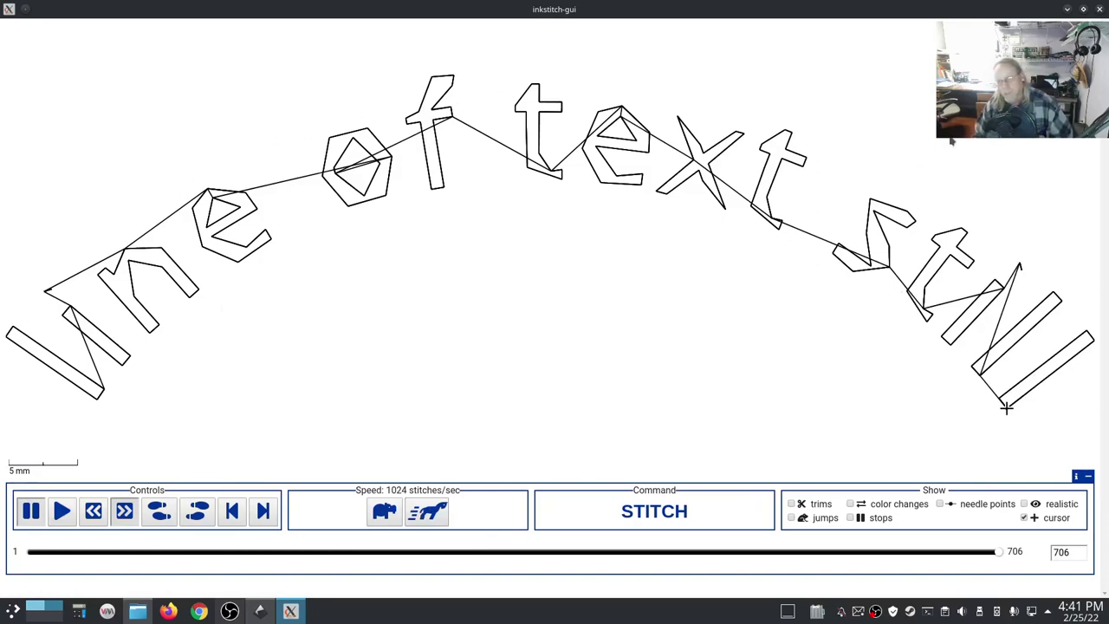
left_click(1103, 7)
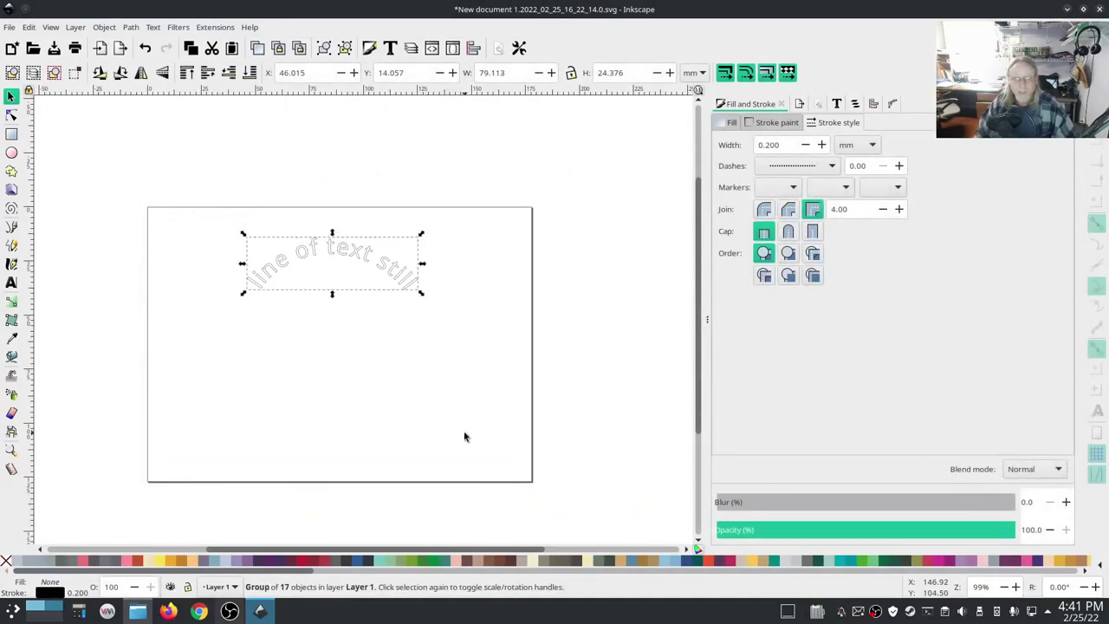
Delete the outlined curved lettering from the page.
key("Delete")
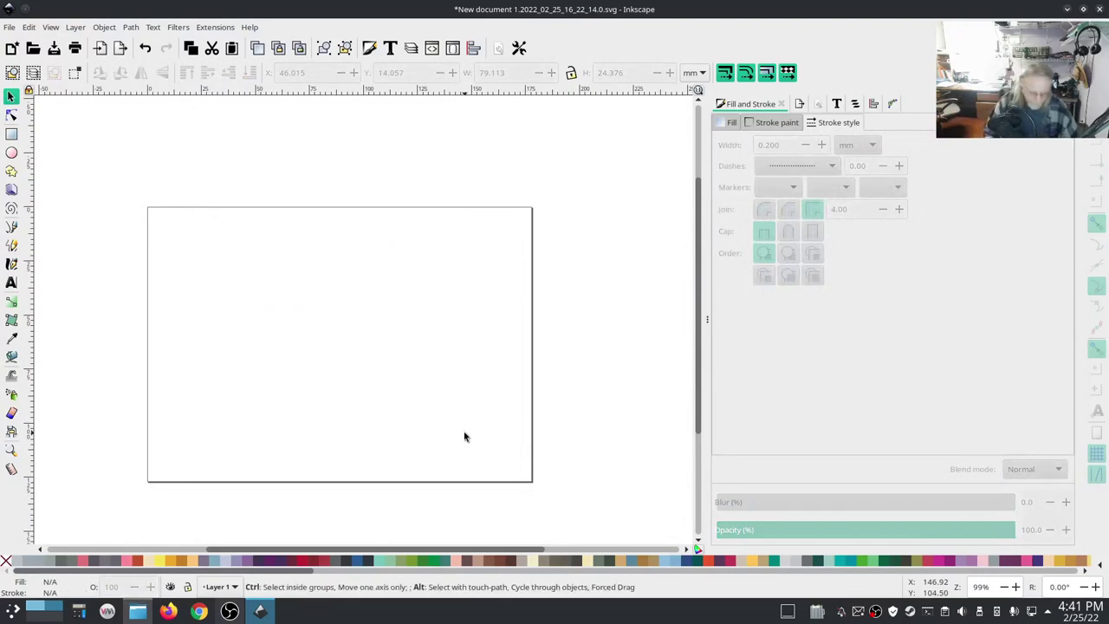
key("Escape")
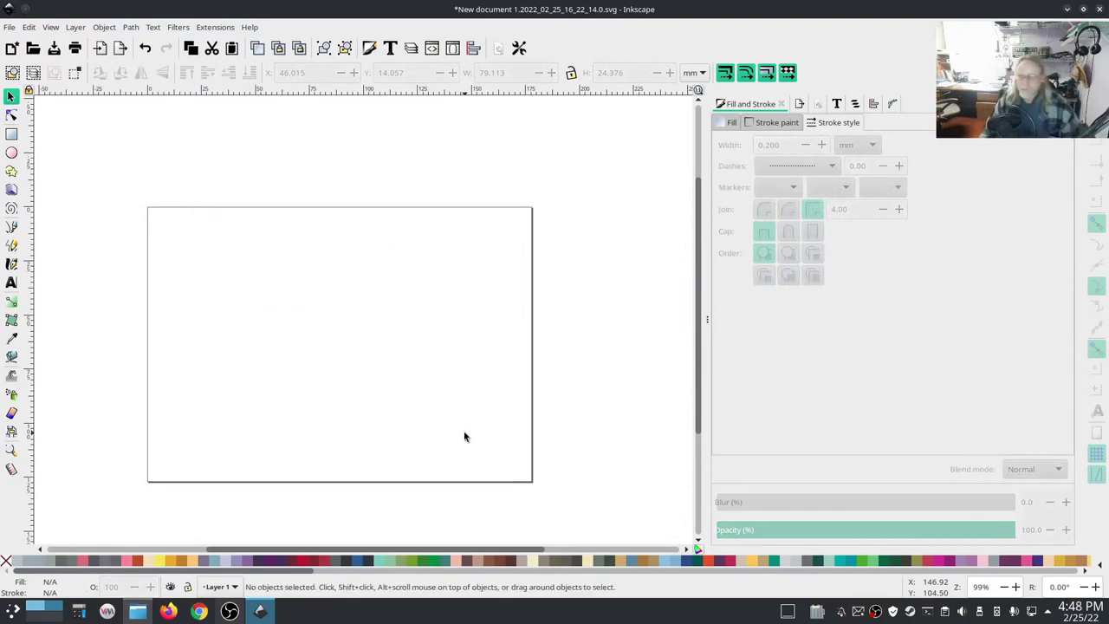
Add a text letter "A" on the page and set it to sans-serif Bold Italic.
left_click(12, 283)
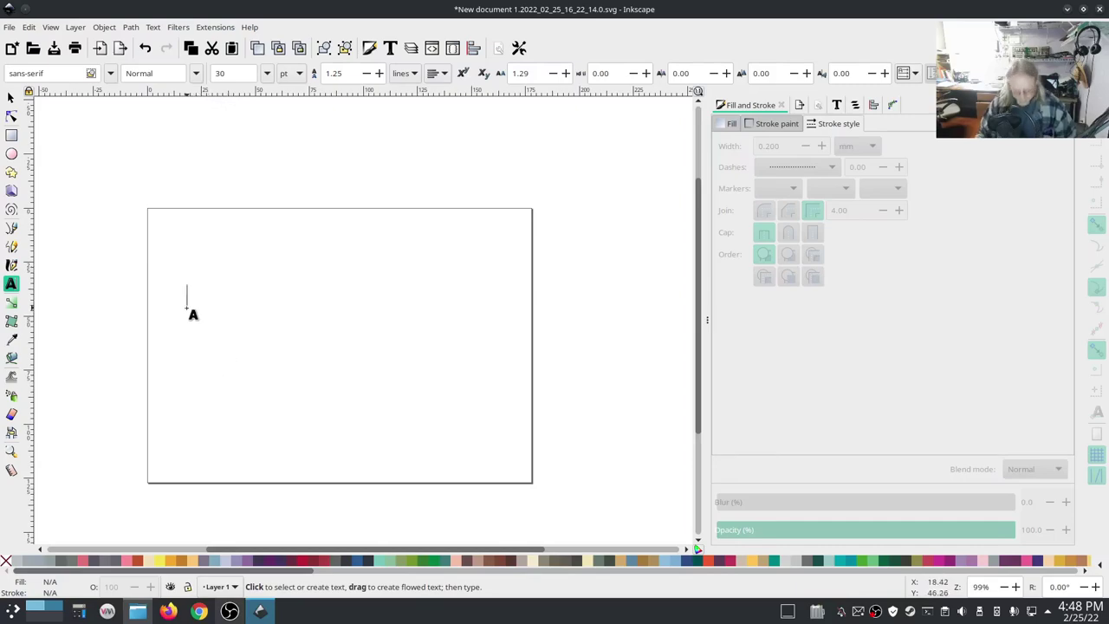
type("A")
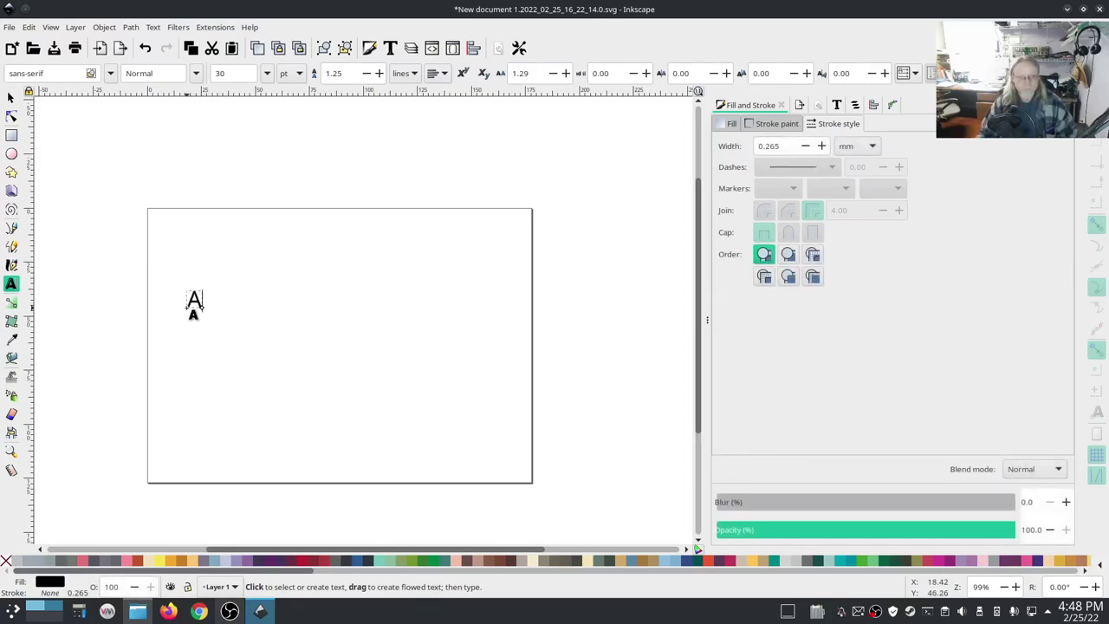
left_click(838, 105)
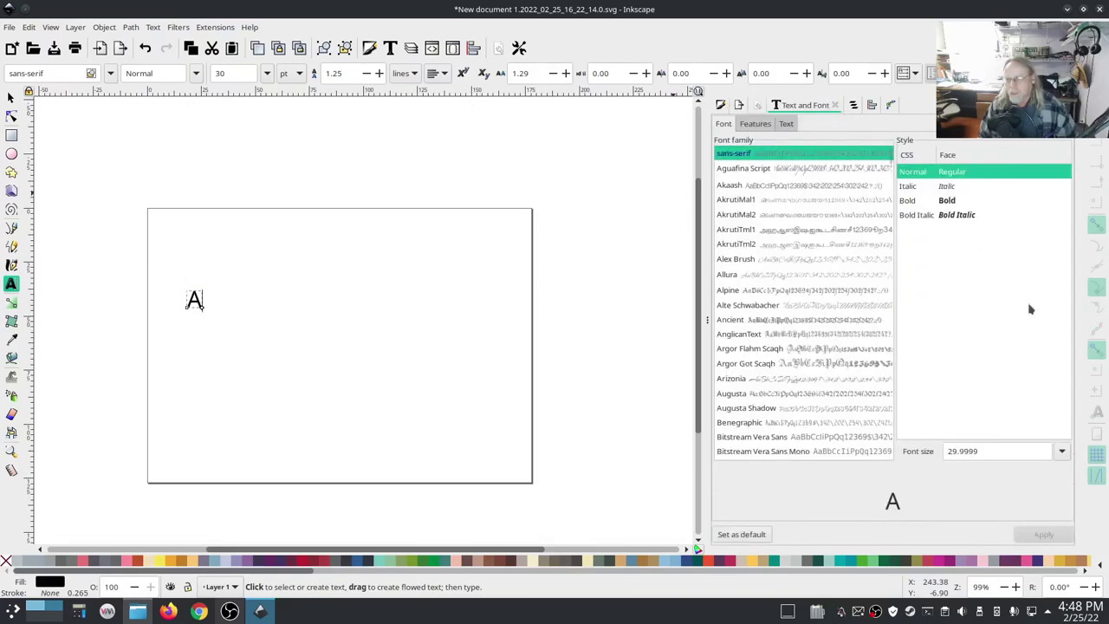
left_click(964, 217)
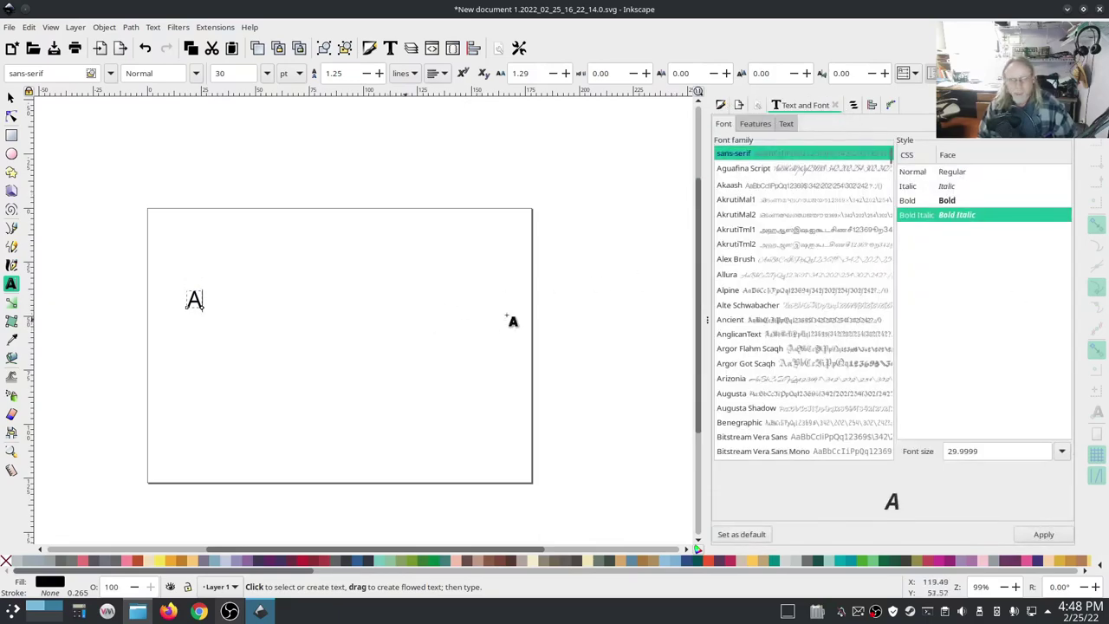
left_click(1030, 536)
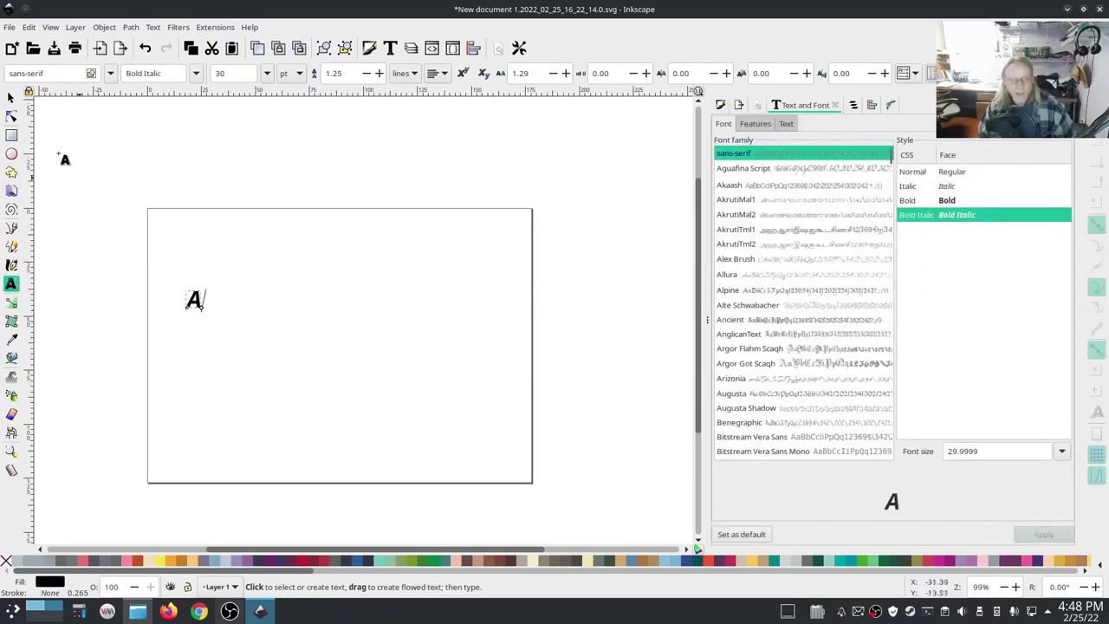
Enlarge the letter A to about 82 by 79 mm and position it in the page's left half.
left_click(11, 97)
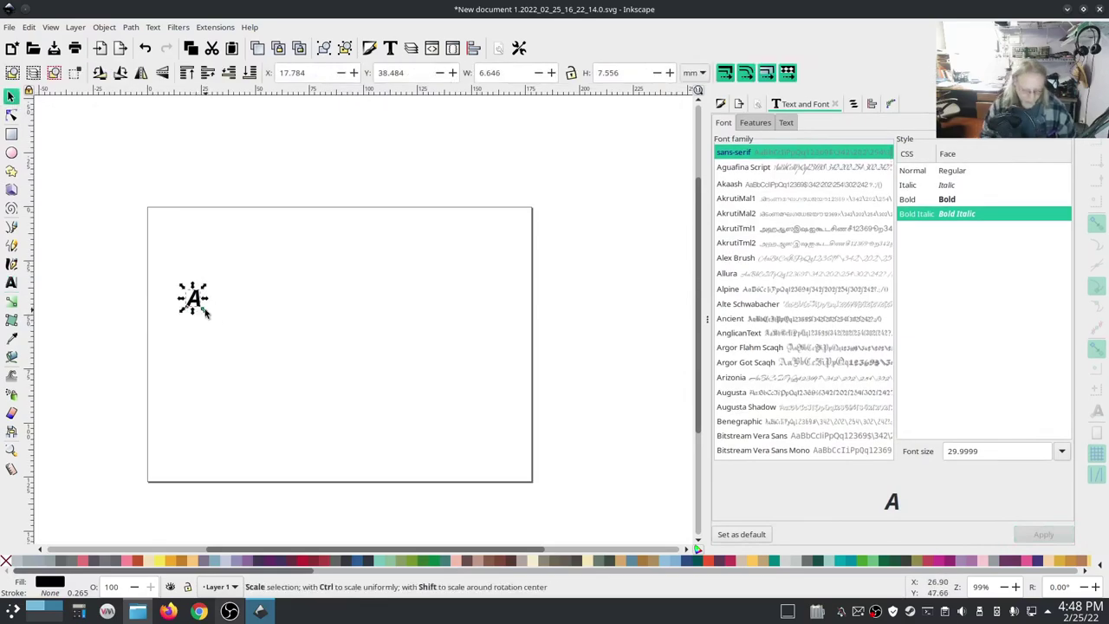
left_click_drag(204, 312, 366, 462)
left_click_drag(348, 414, 326, 362)
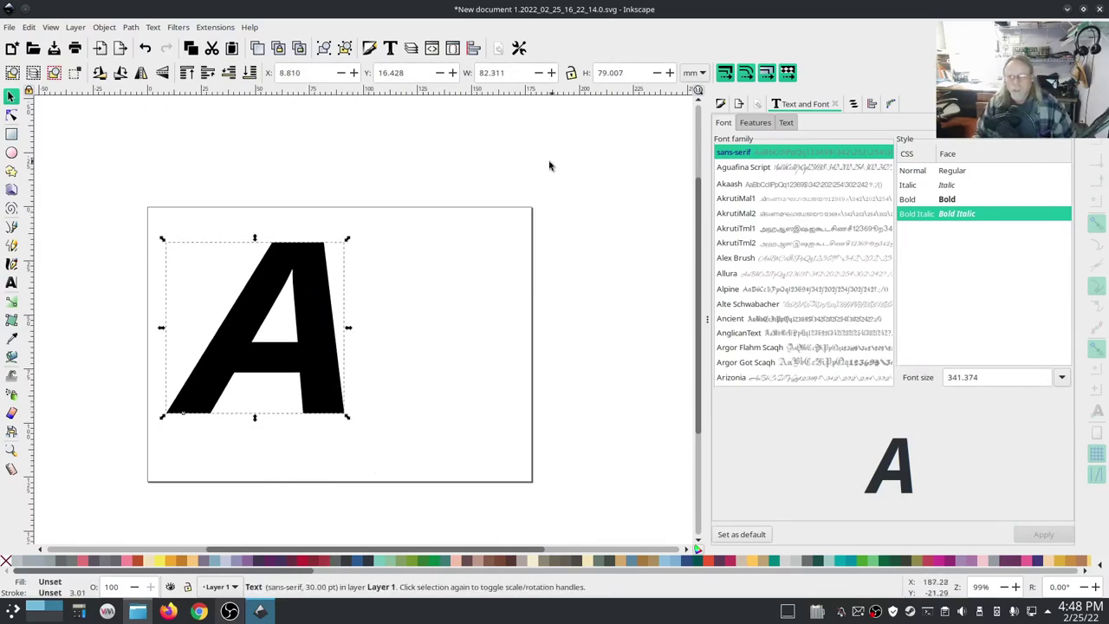
Fill the letter A with the flat grey-blue colour 7ea8c0.
left_click(215, 562)
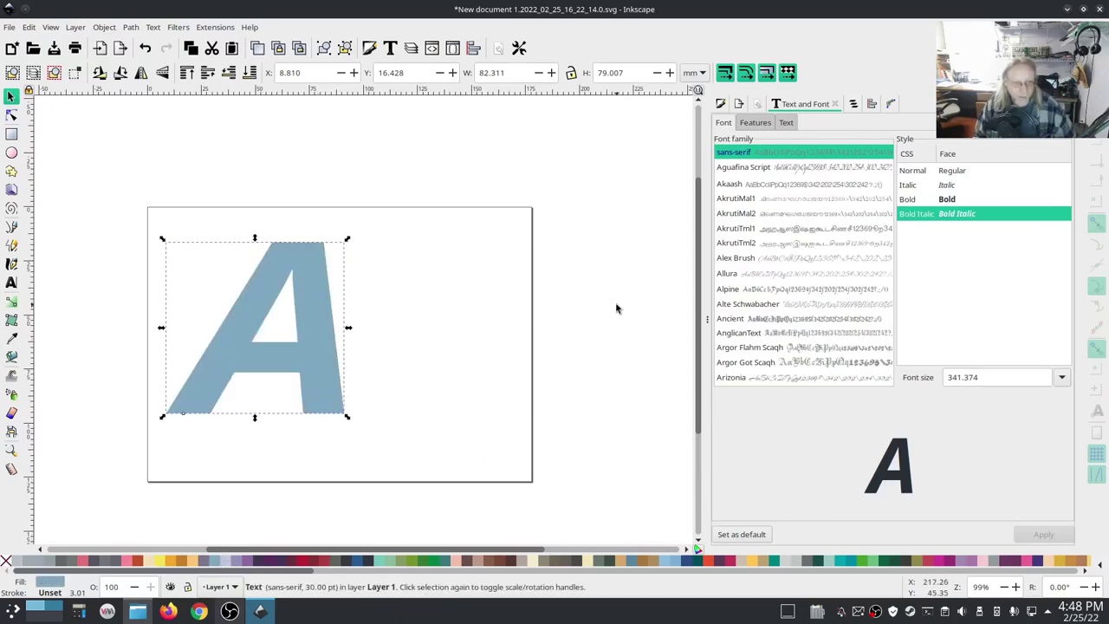
left_click(720, 105)
left_click(735, 123)
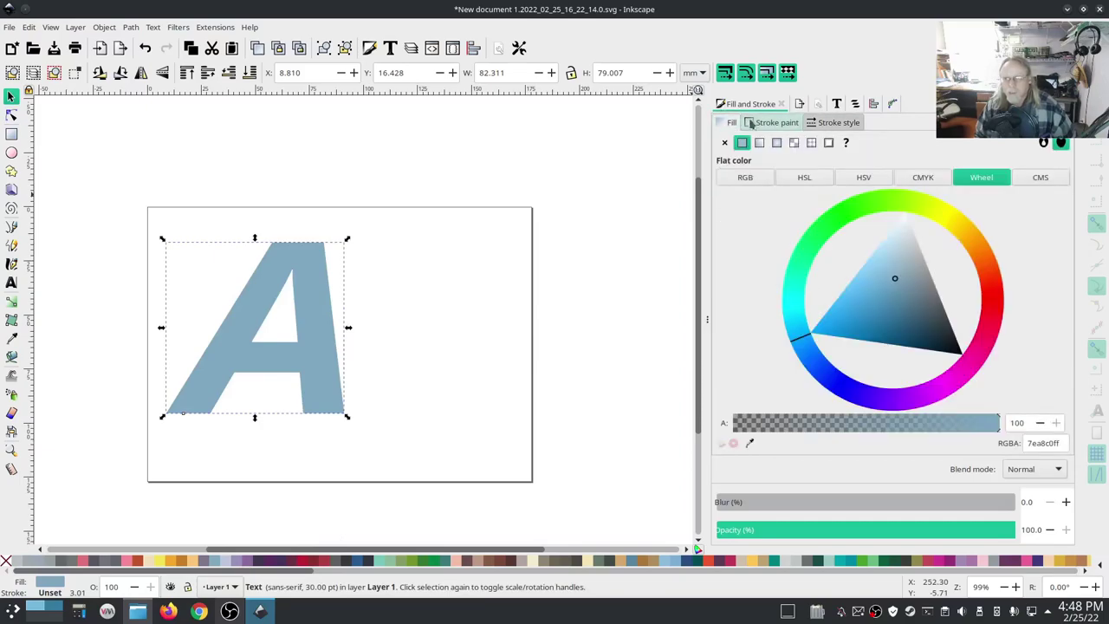
Give the letter A a flat stroke in the same grey-blue as its fill, sampled from the letter.
left_click(770, 123)
left_click(742, 143)
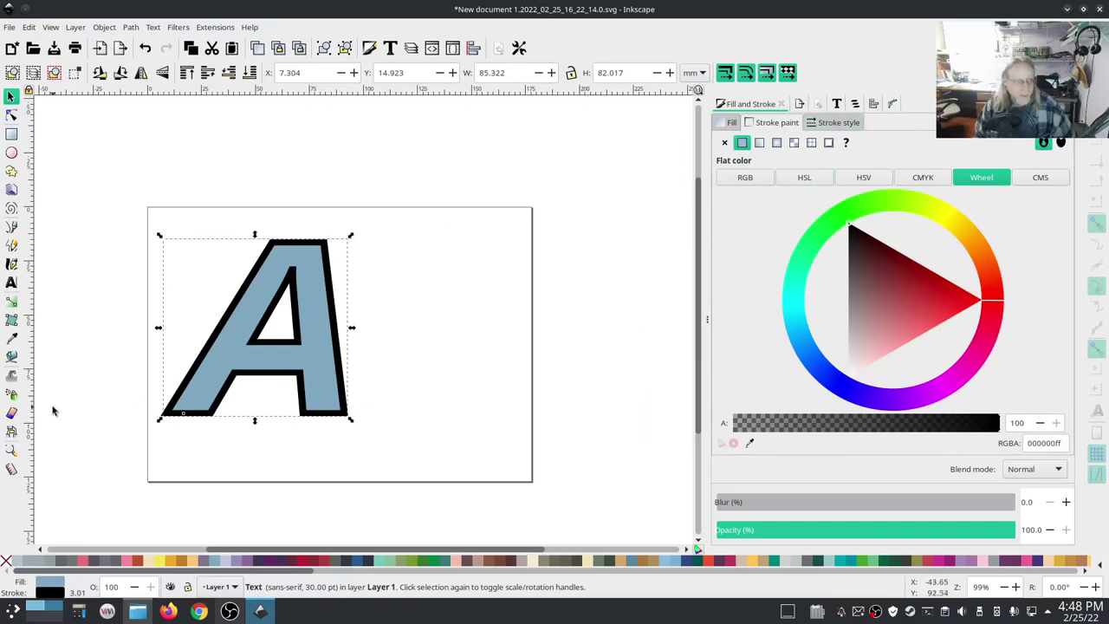
left_click(12, 337)
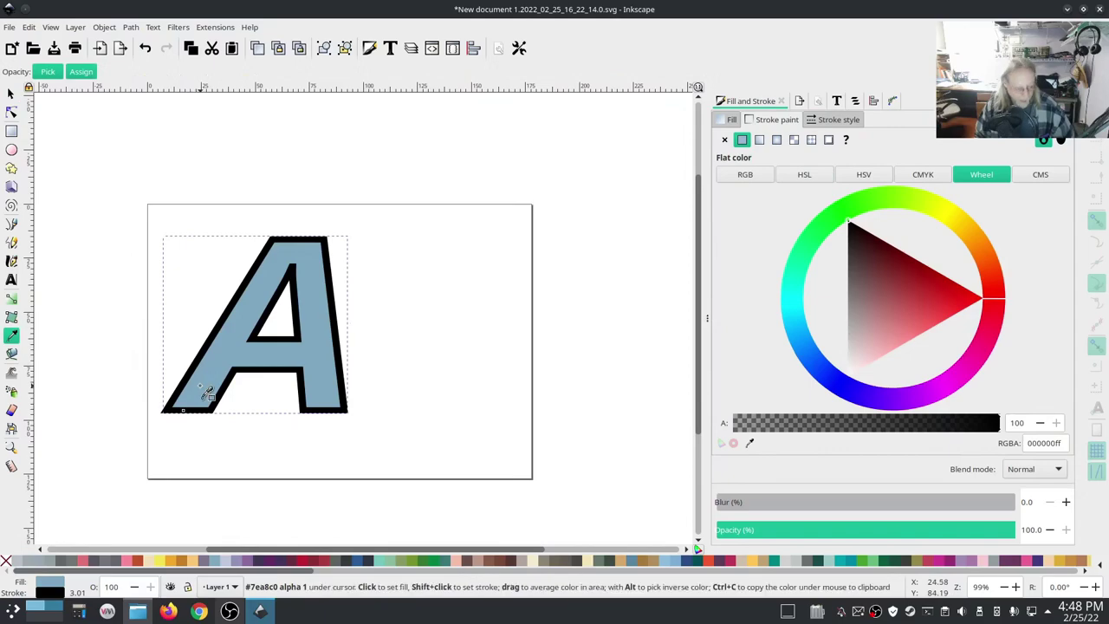
left_click(208, 390, "shift")
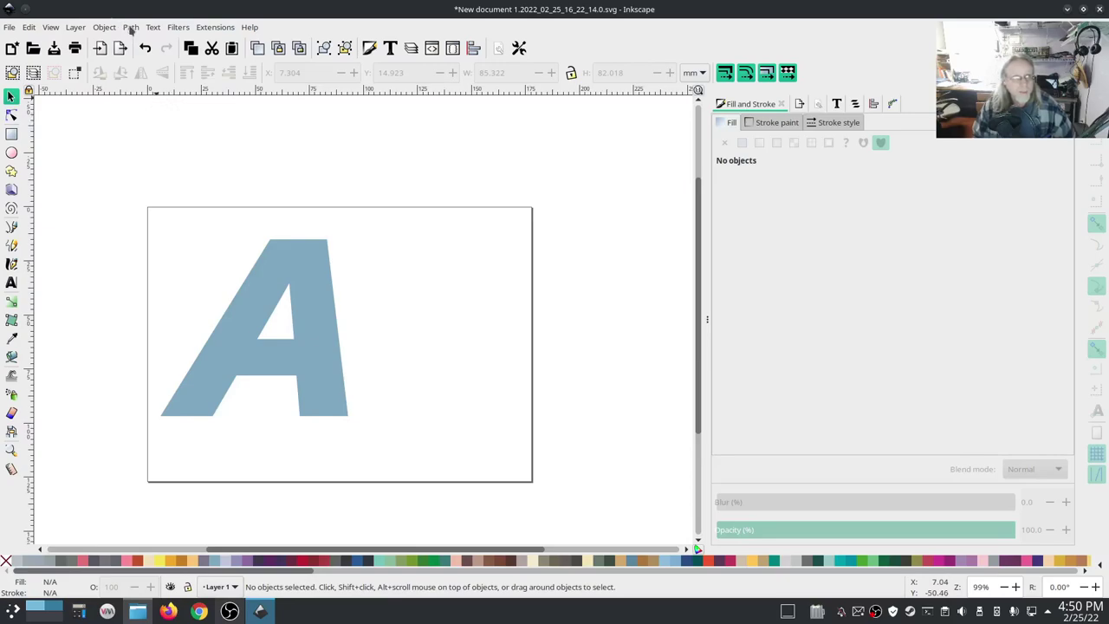
Convert the letter A from text to a path.
left_click(131, 28)
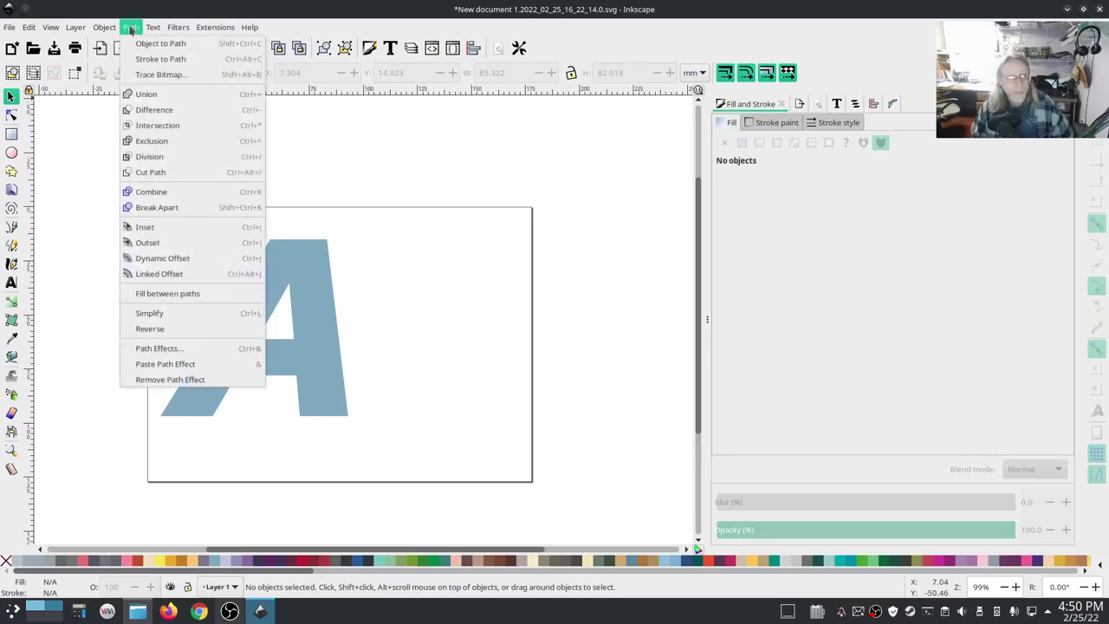
left_click(146, 42)
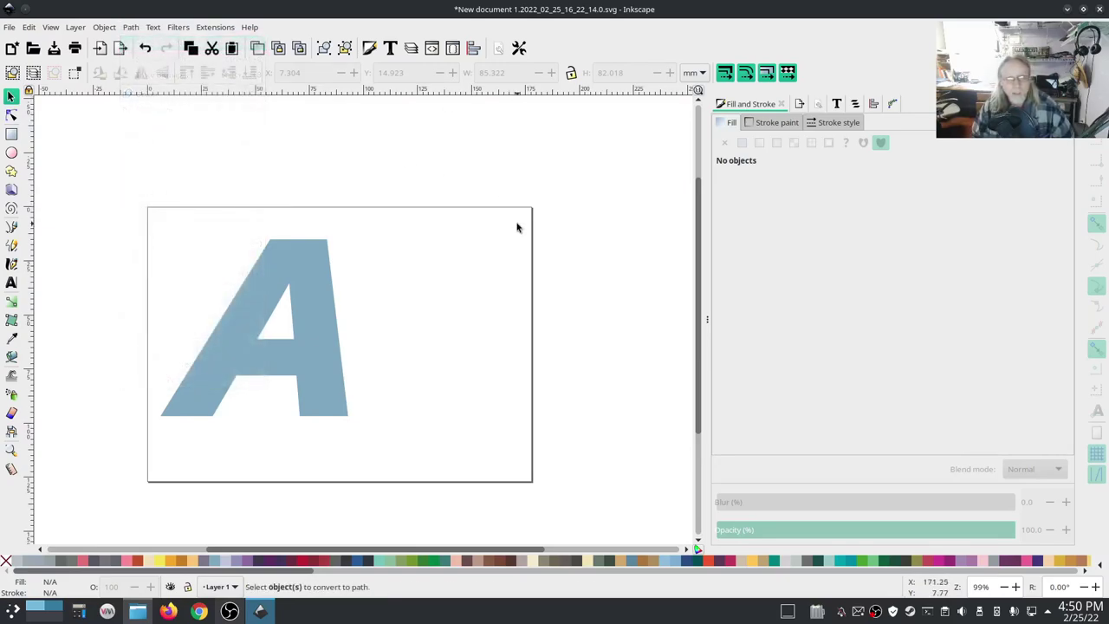
left_click(312, 255)
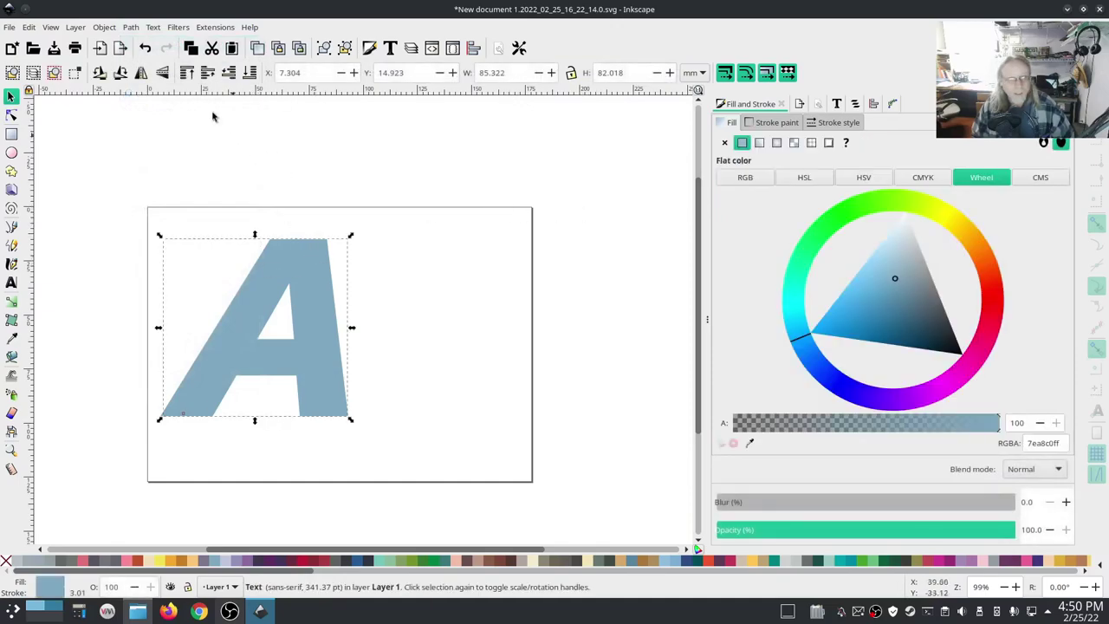
left_click(131, 28)
left_click(146, 44)
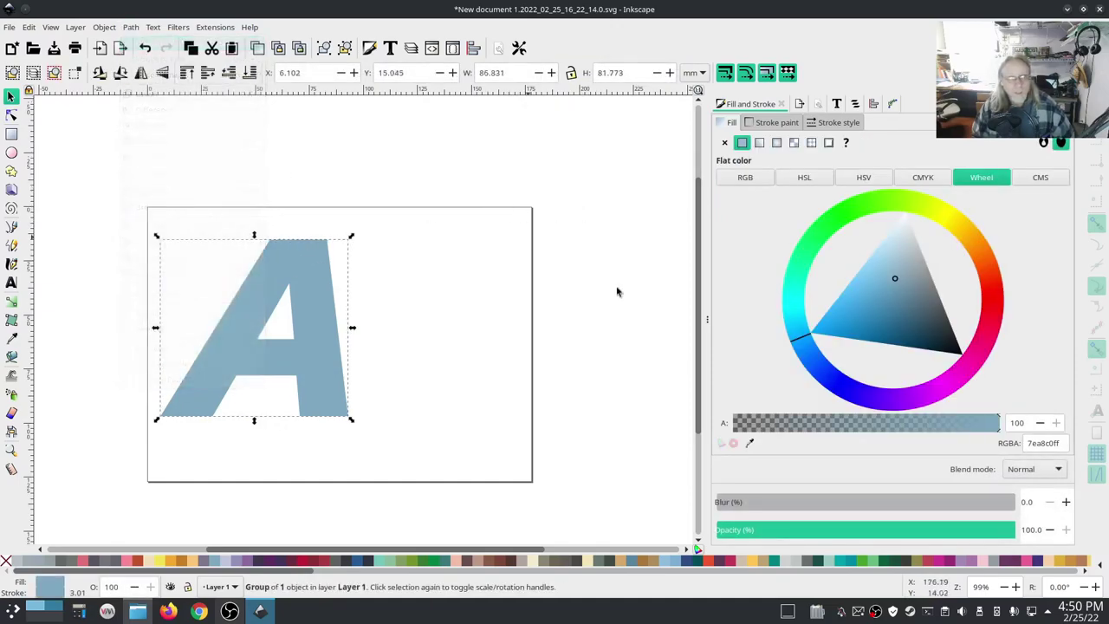
Expand the letter's group in the object list and select the path inside it.
left_click(856, 103)
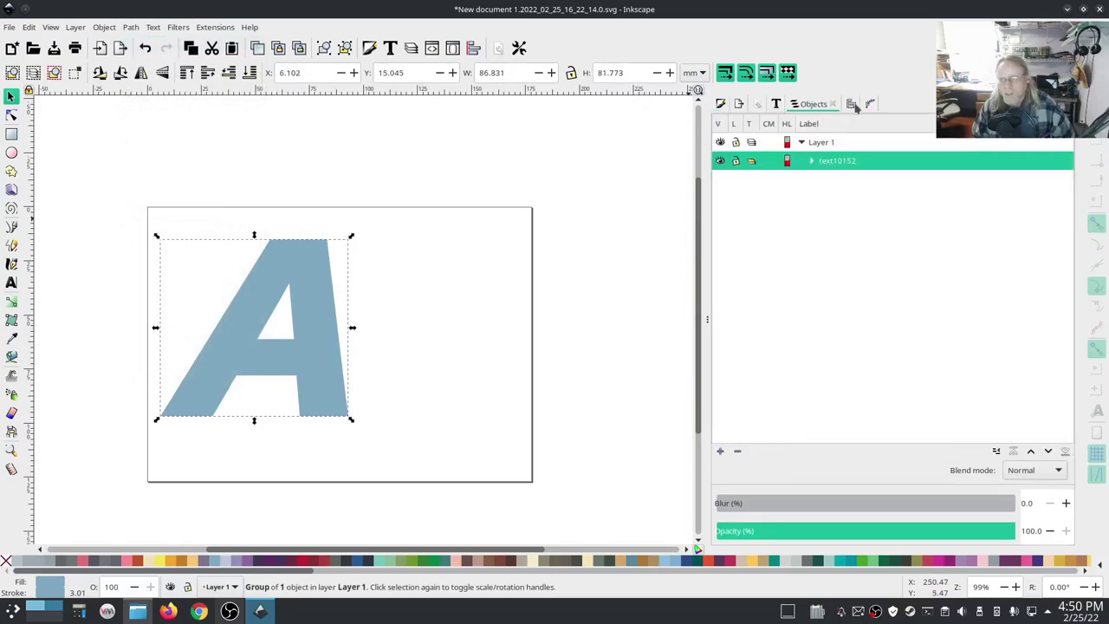
left_click(812, 162)
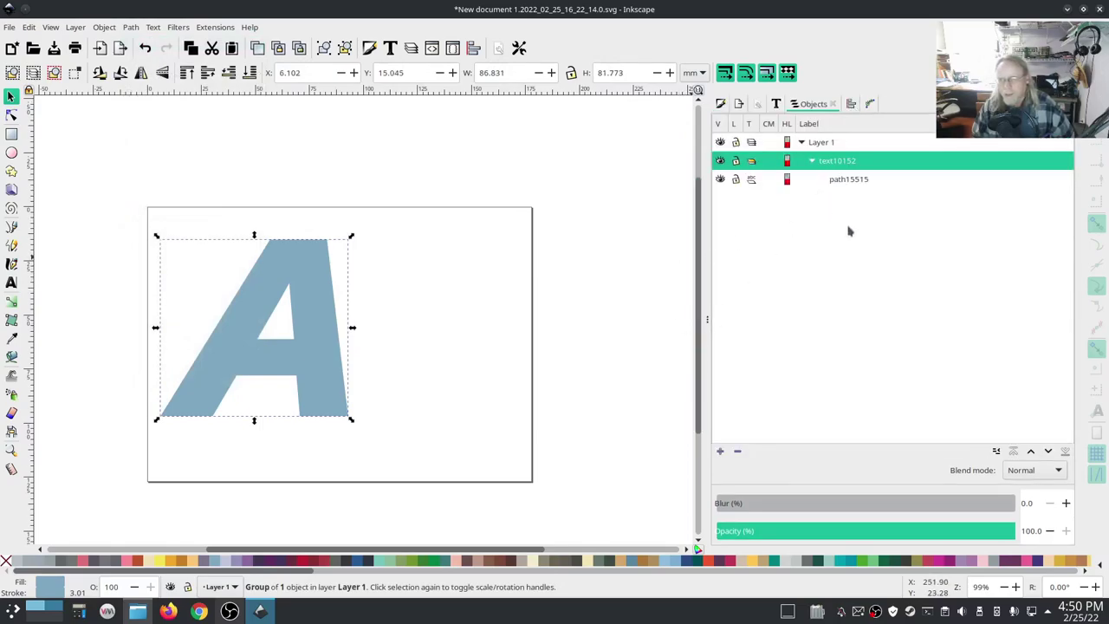
left_click(853, 180)
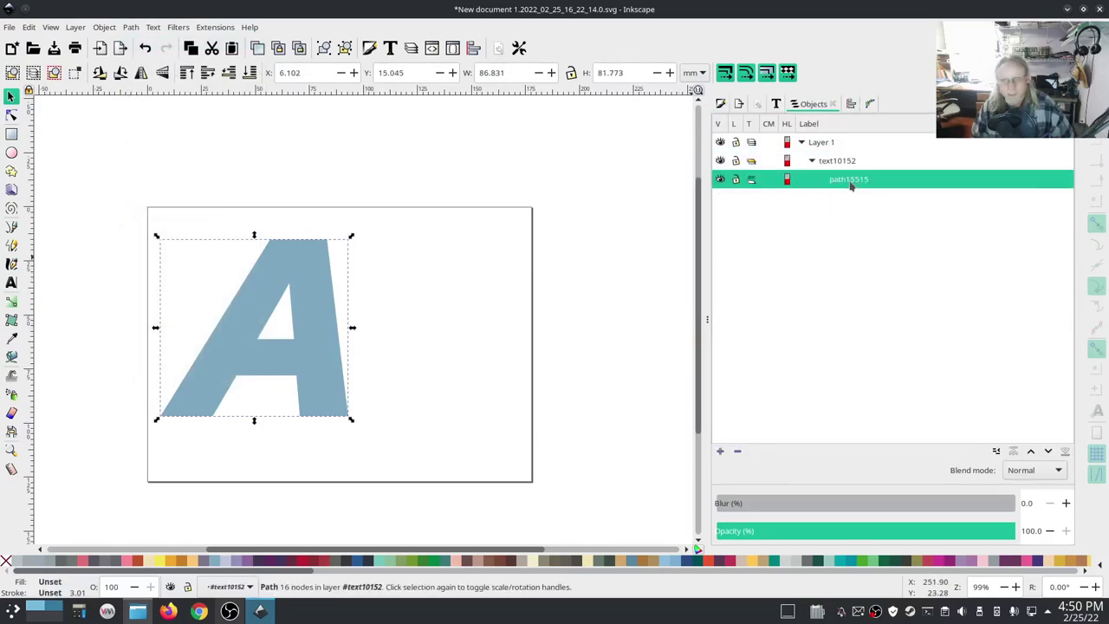
Try to convert the letter's path to a satin column with Ink/Stitch Convert Line to Satin.
left_click(217, 27)
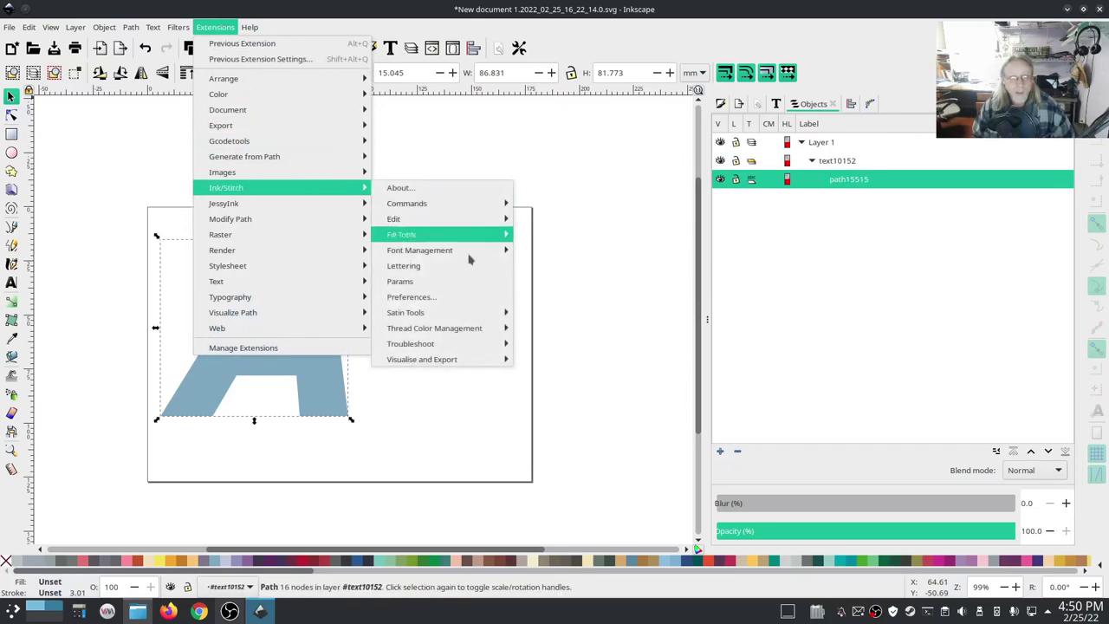
mouse_move(468, 312)
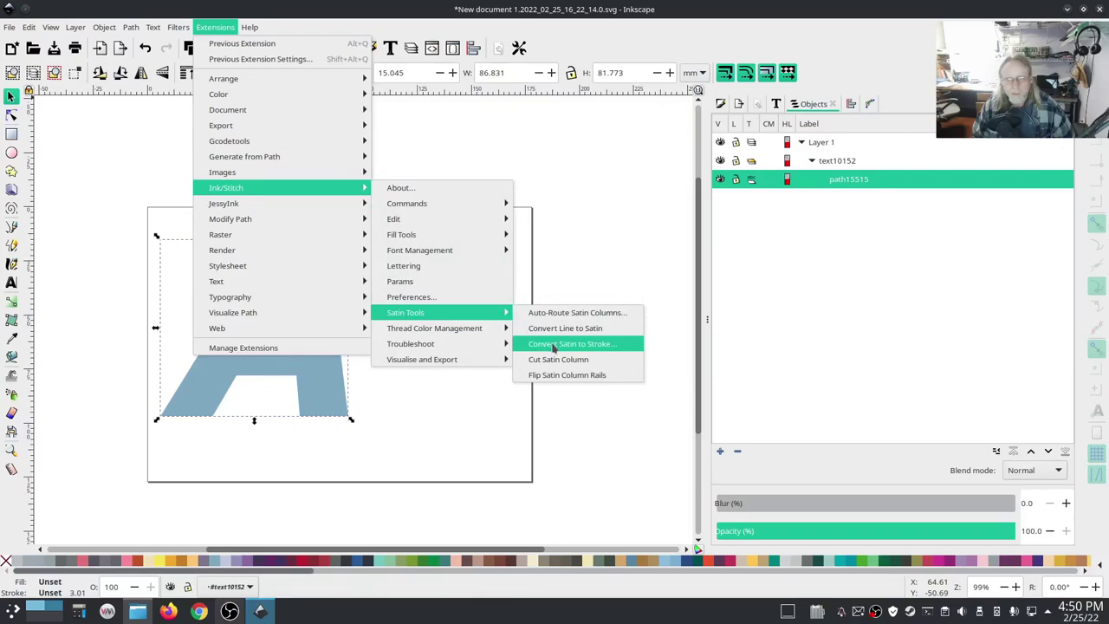
left_click(559, 329)
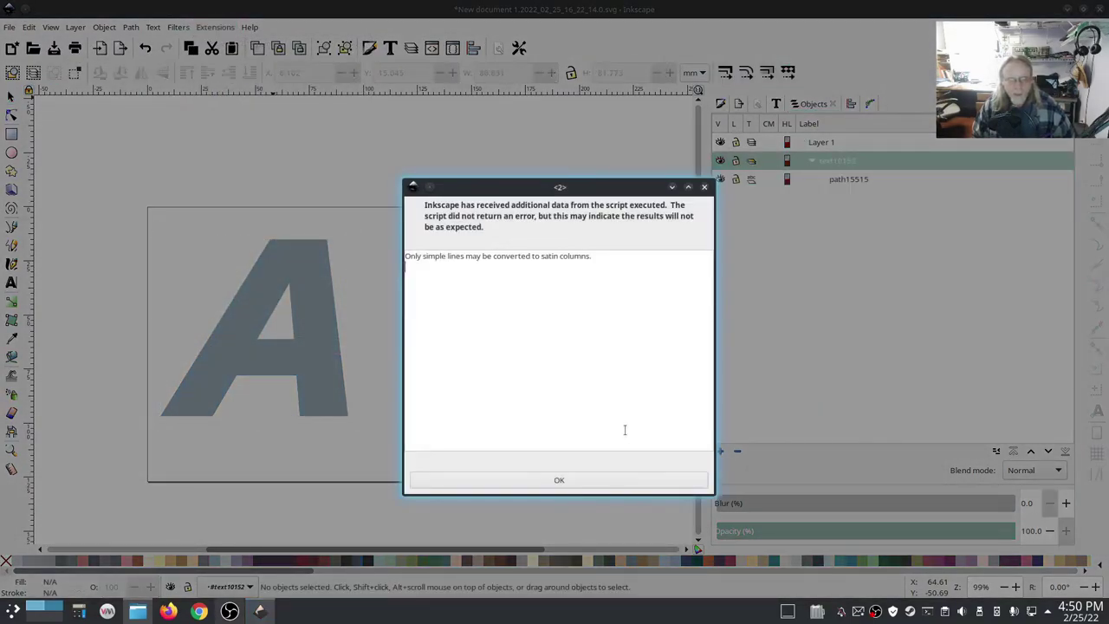
left_click(575, 483)
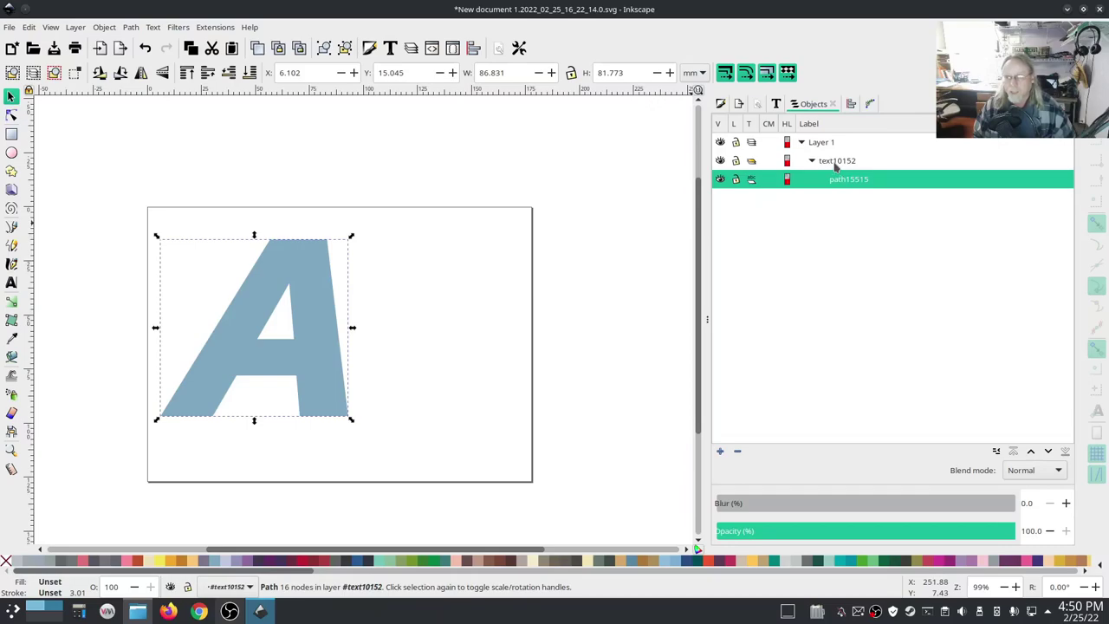
Duplicate the letter's path and make the copy outline-only, with no fill and a flat grey-blue stroke.
key("ctrl+d")
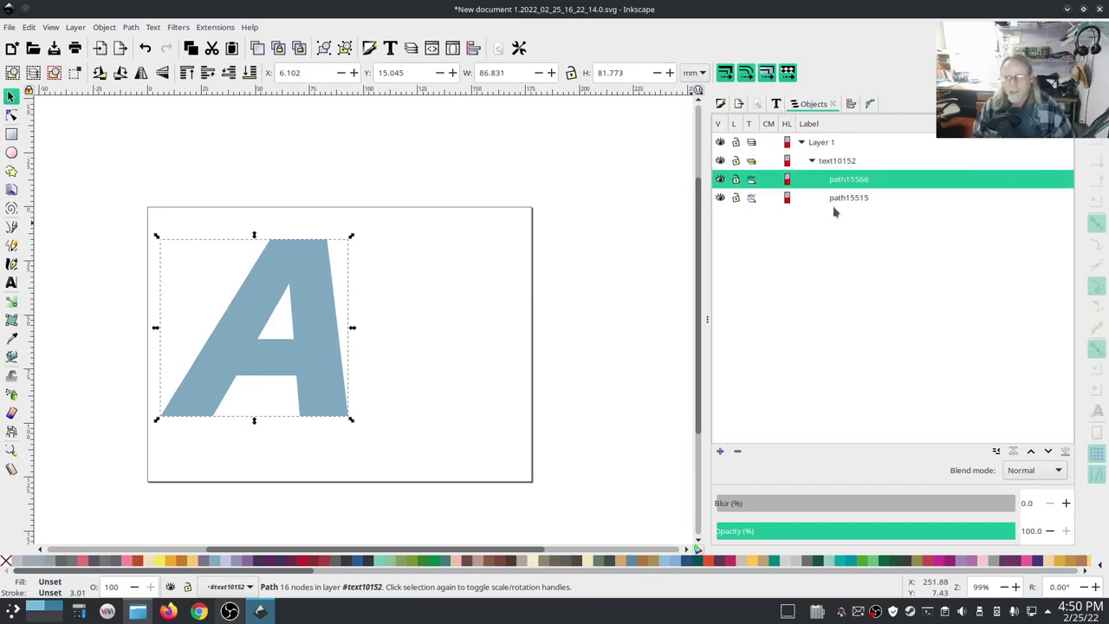
left_click(720, 104)
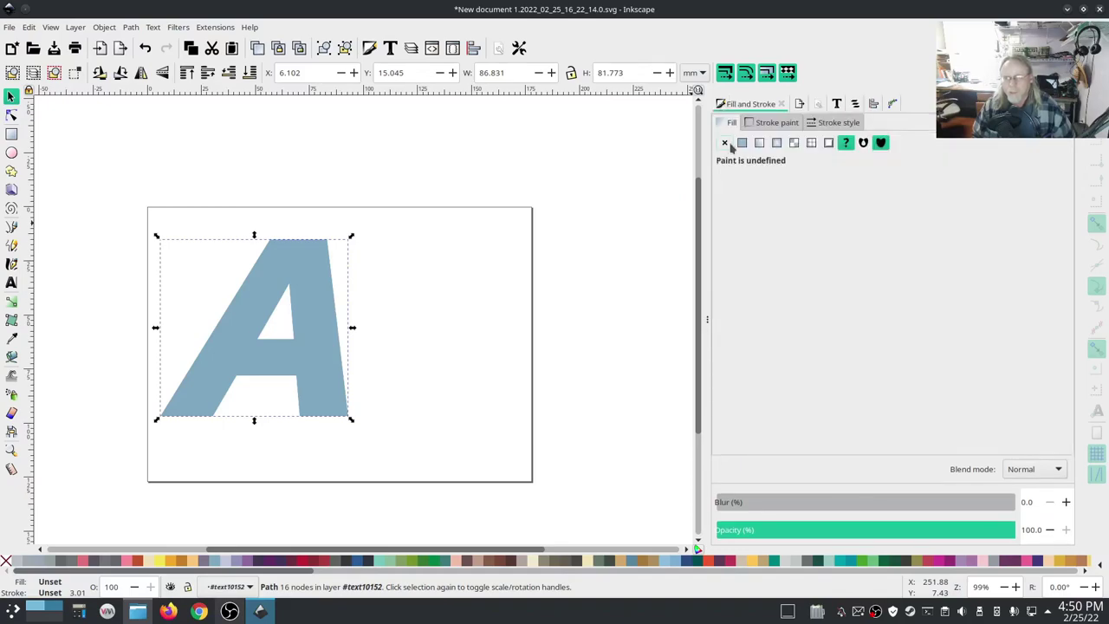
left_click(726, 142)
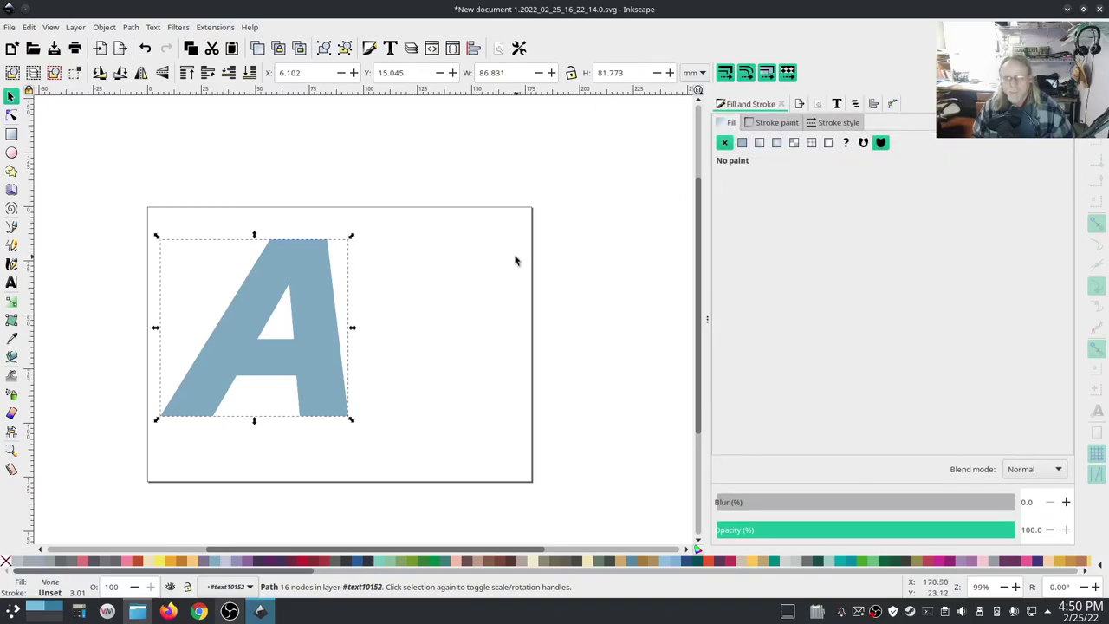
left_click(772, 124)
left_click(743, 143)
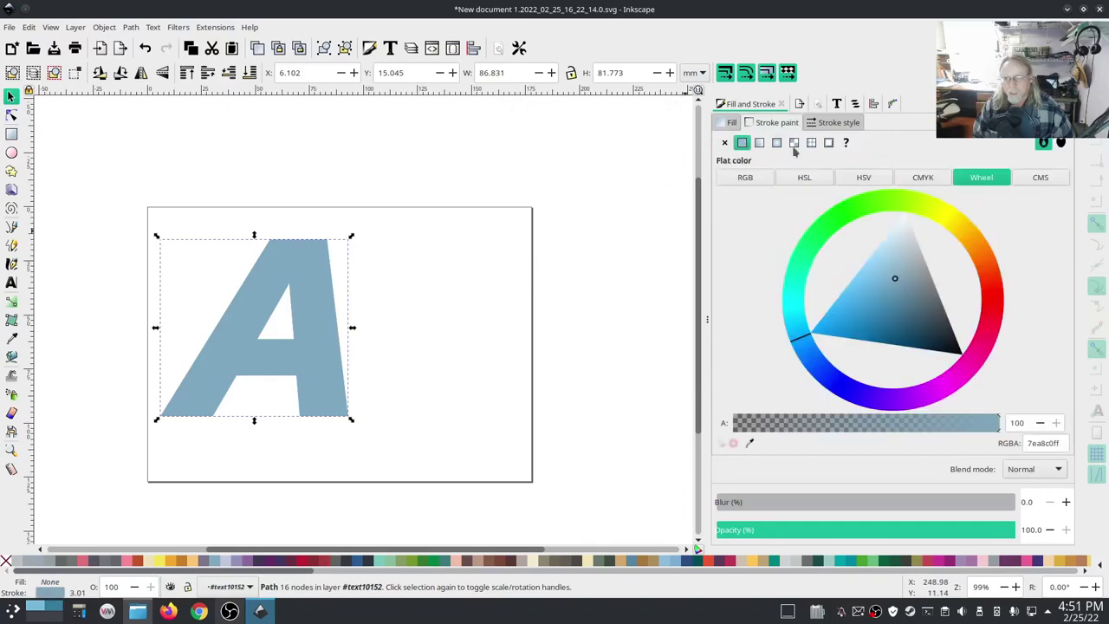
left_click(823, 127)
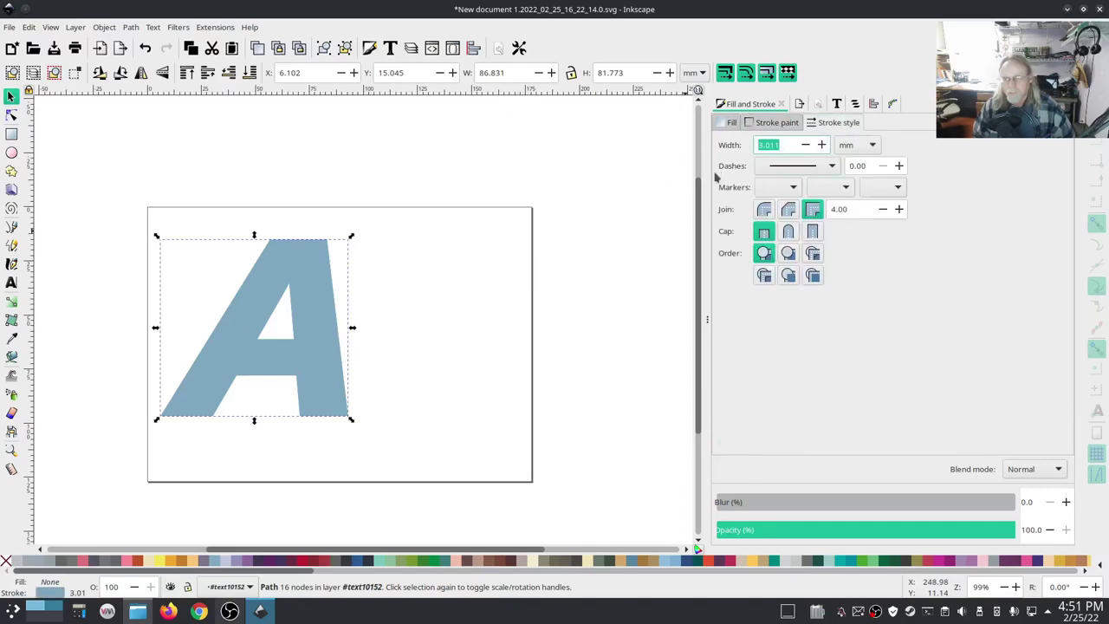
Make the original letter path fill-only, with a flat grey-blue fill and no stroke.
left_click(858, 103)
left_click(835, 197)
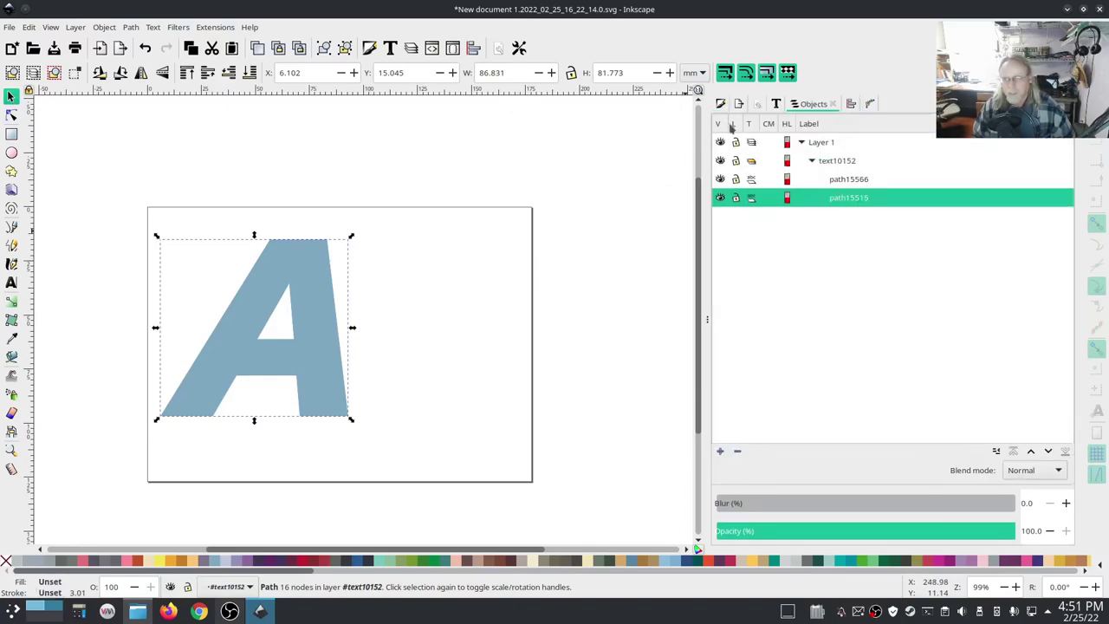
left_click(720, 103)
left_click(731, 122)
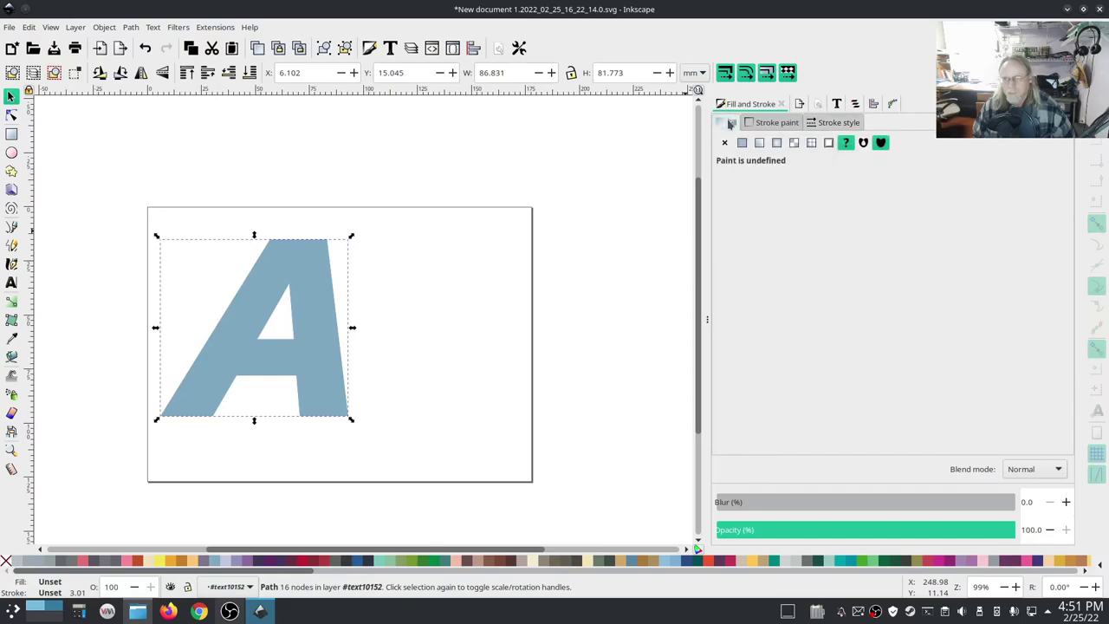
left_click(742, 142)
left_click(778, 122)
left_click(725, 142)
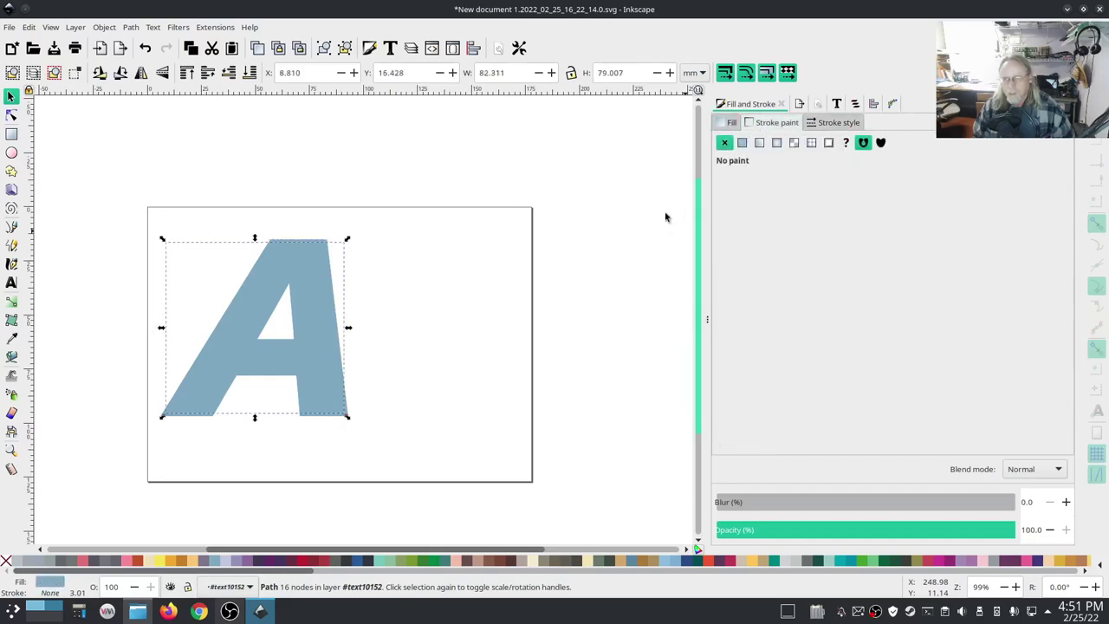
left_click(598, 283)
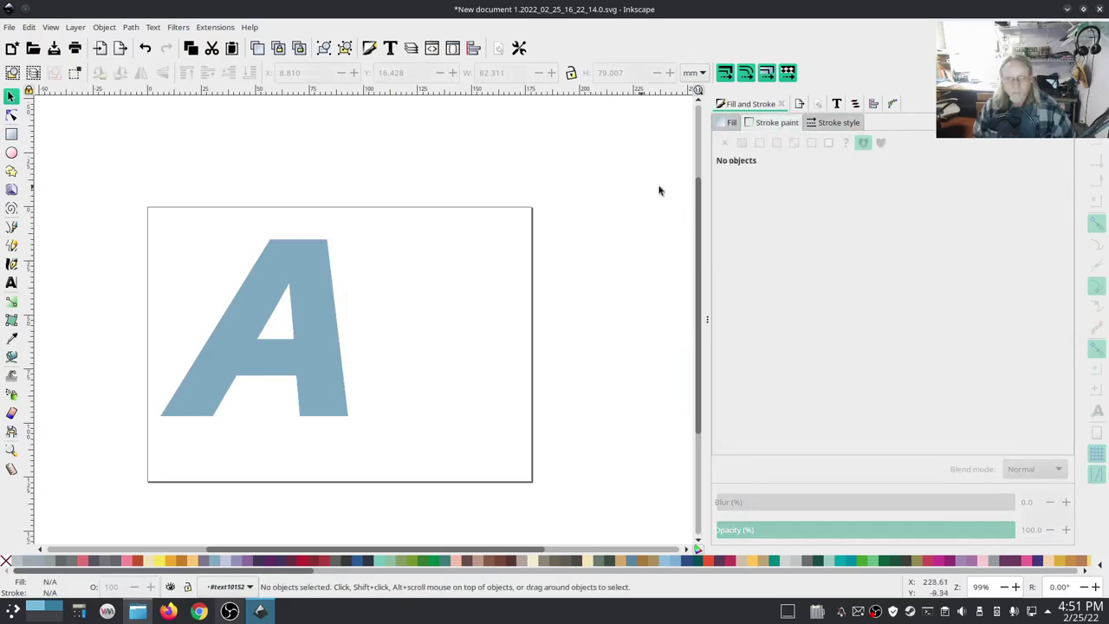
Convert the outline-only copy of the letter A to satin columns with Ink/Stitch Convert Line to Satin.
left_click(854, 104)
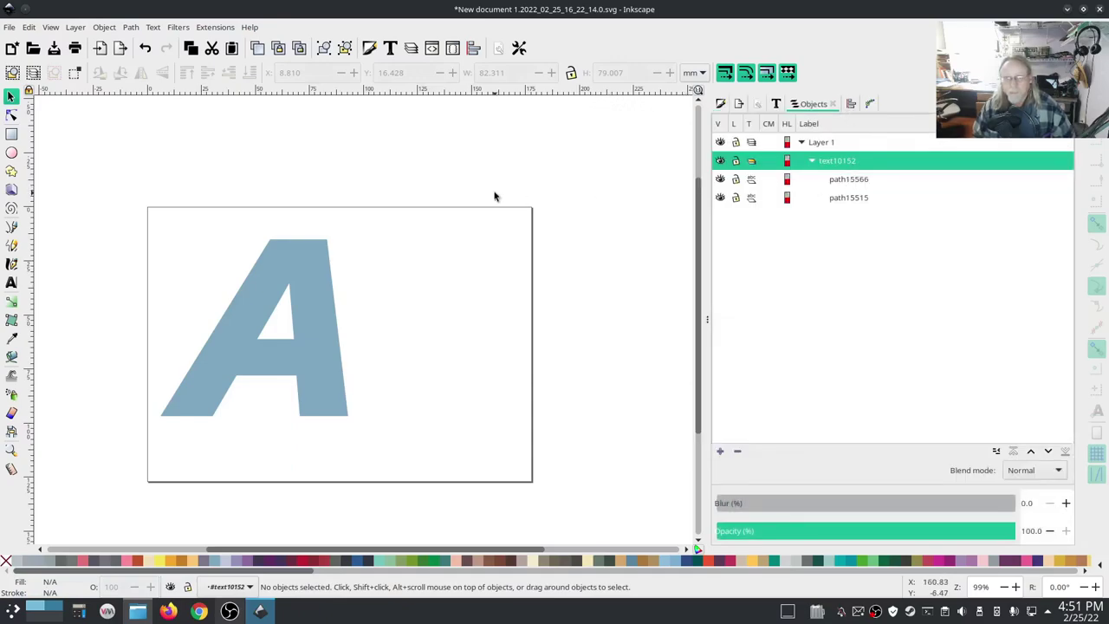
left_click(864, 184)
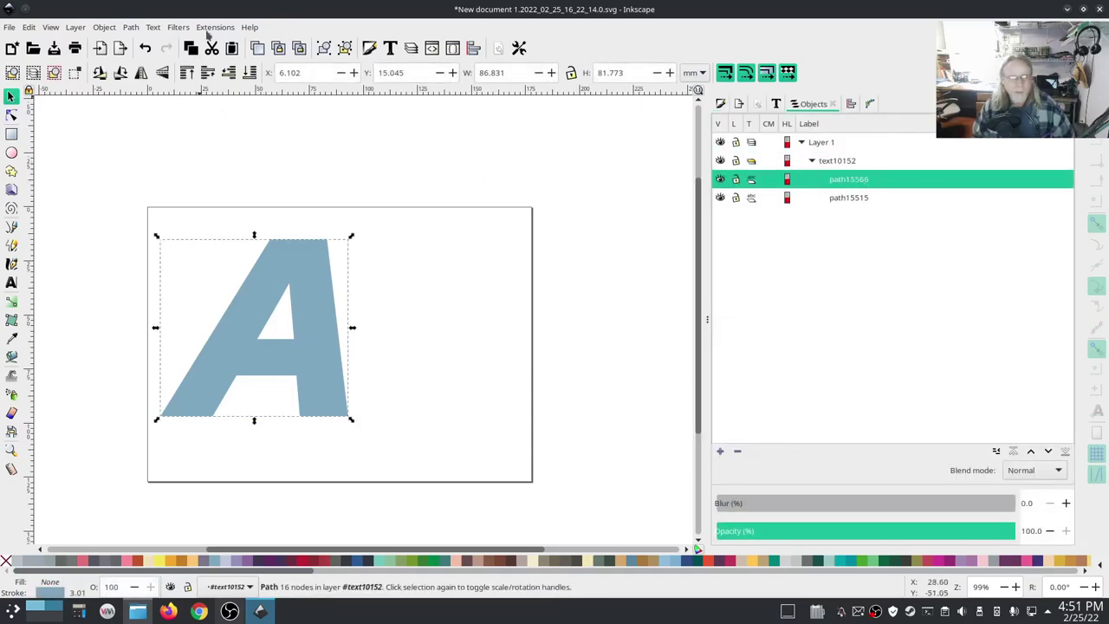
left_click(208, 30)
mouse_move(329, 187)
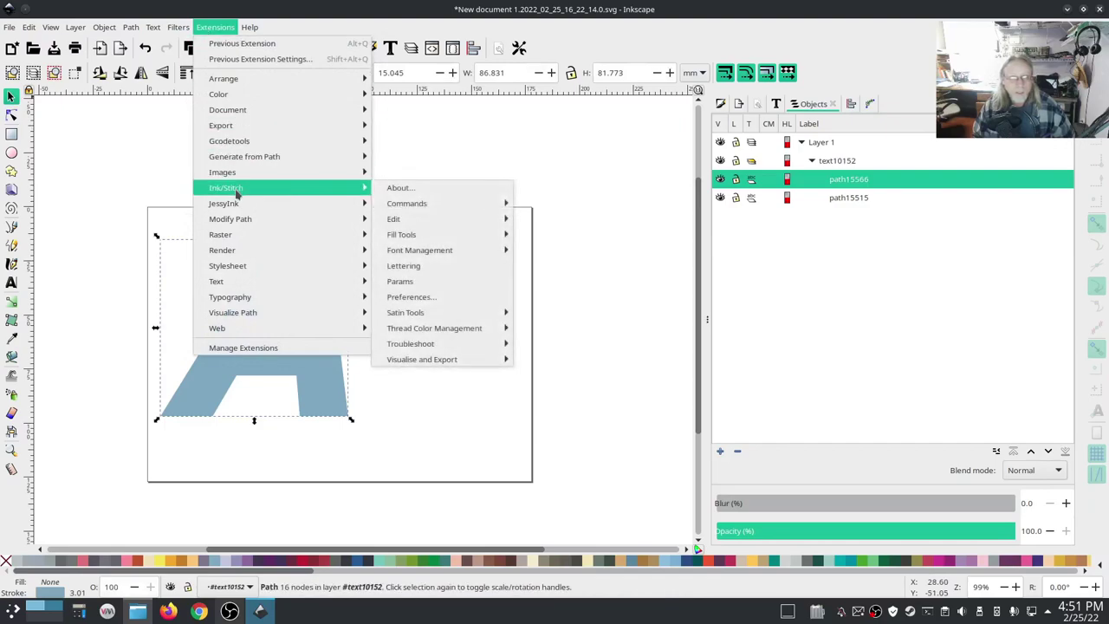
mouse_move(460, 314)
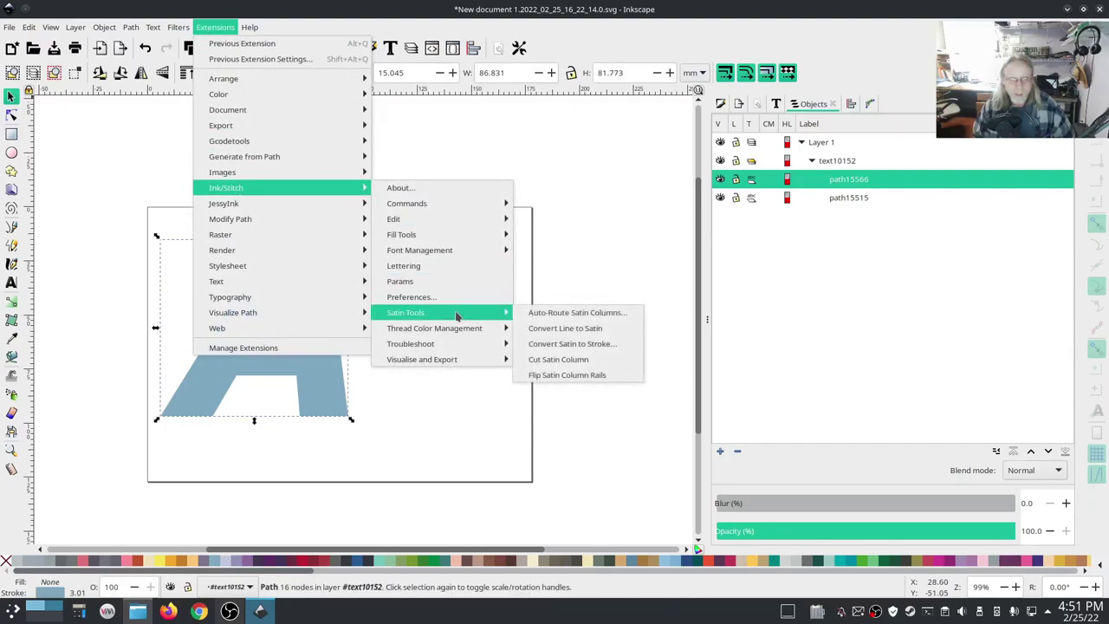
left_click(568, 328)
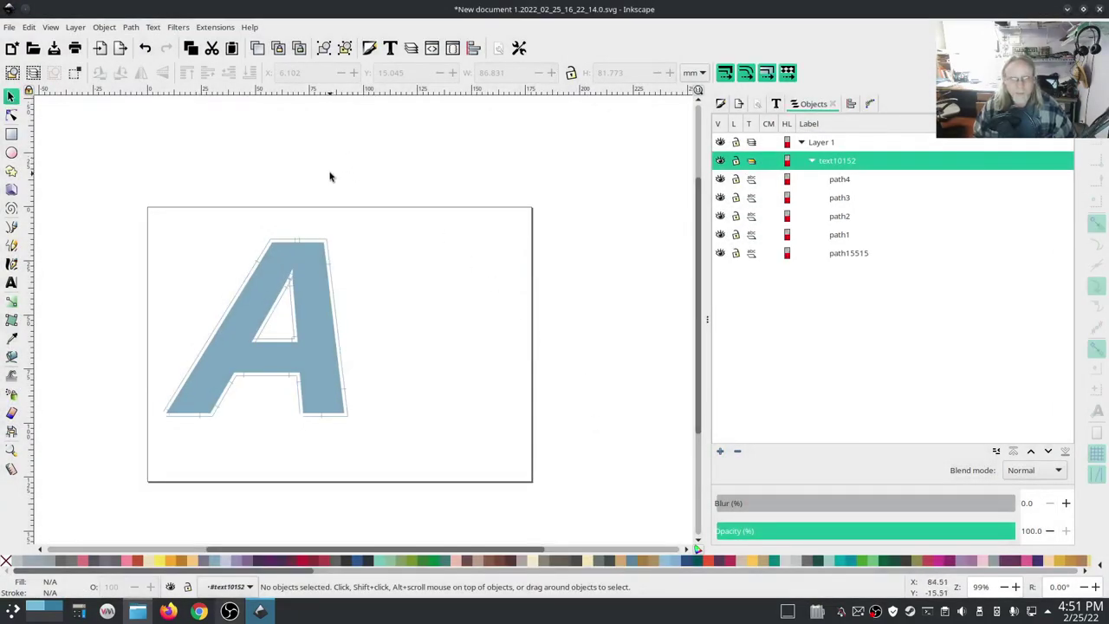
Open the Ink/Stitch Params for the letter's fill path and set the spacing between rows to 4 mm.
left_click(839, 253)
left_click(215, 27)
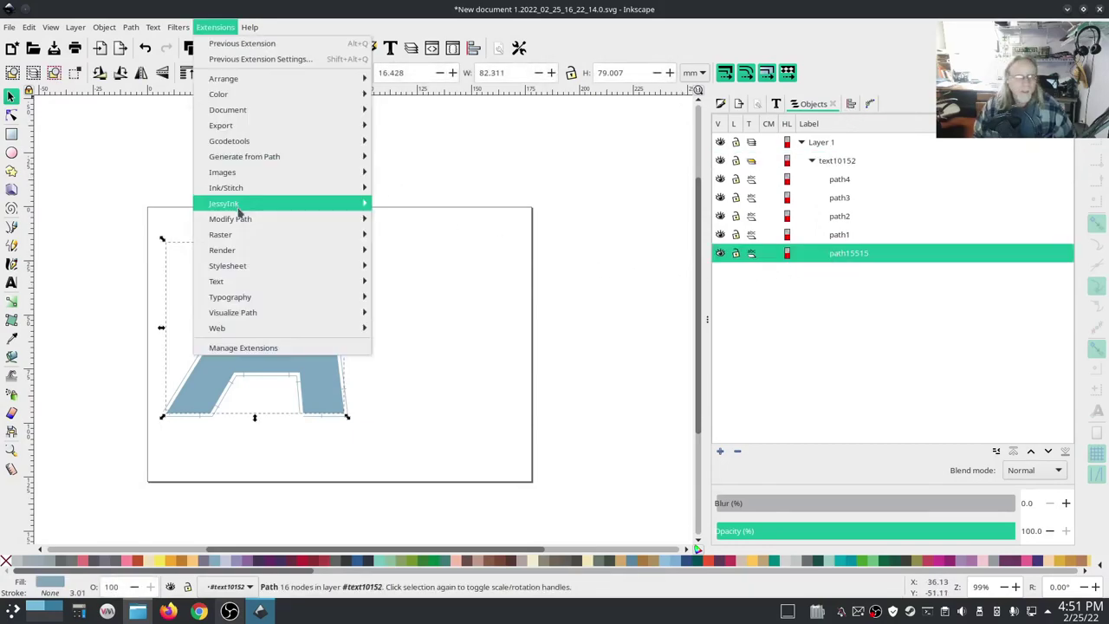
mouse_move(227, 187)
left_click(408, 281)
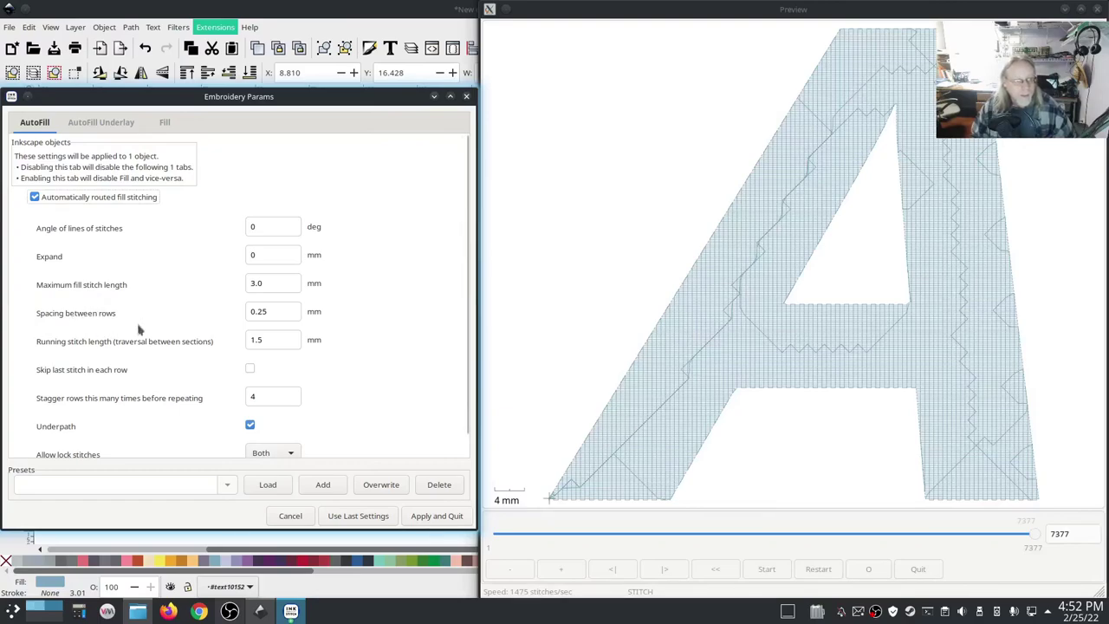
double_click(280, 316)
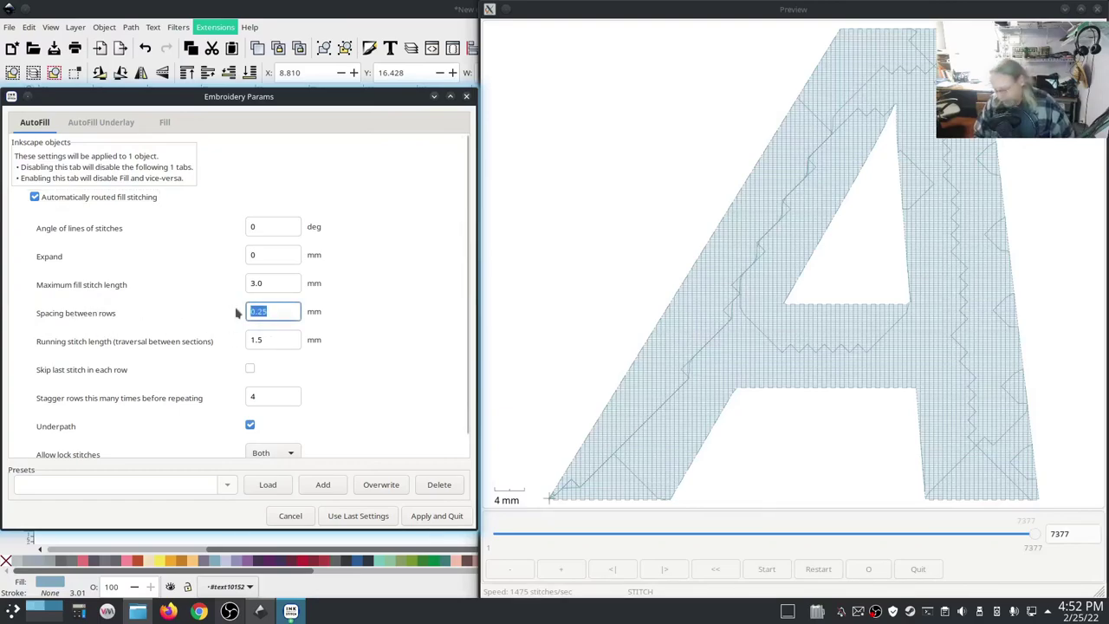
type("4")
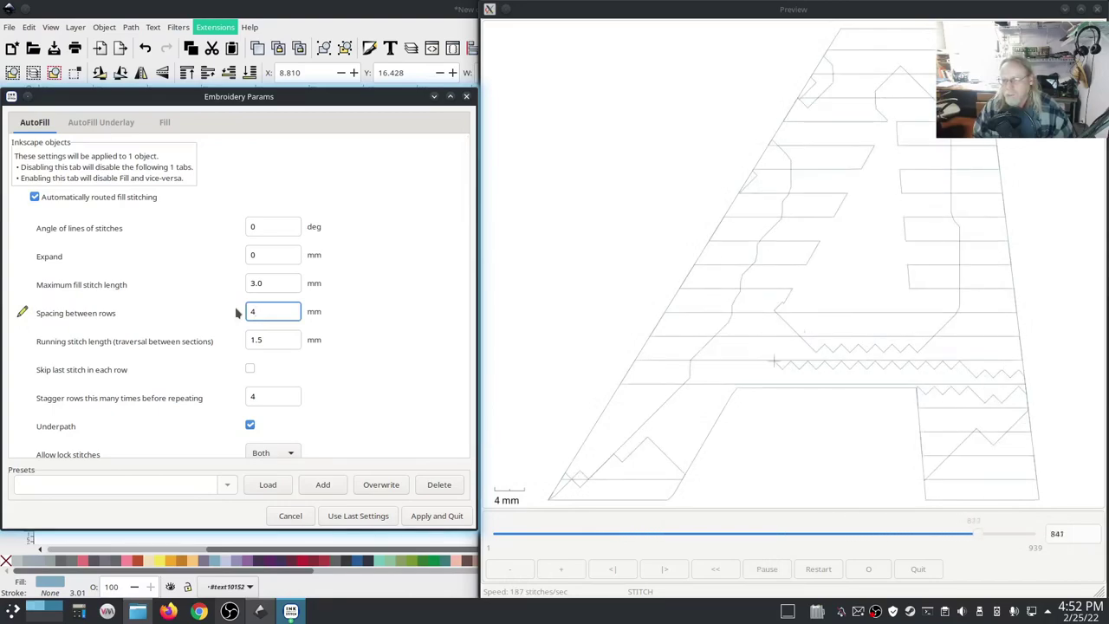
Turn off Underpath for both the fill's underlay and its main AutoFill stitching, leaving the underlay enabled.
left_click(122, 126)
left_click(34, 176)
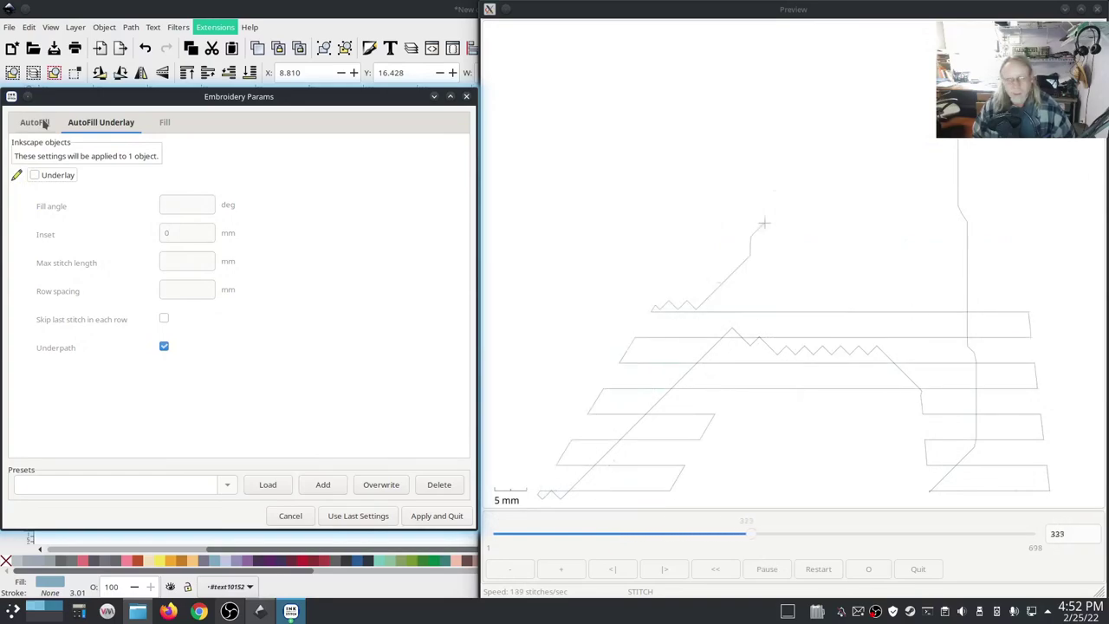
left_click(165, 347)
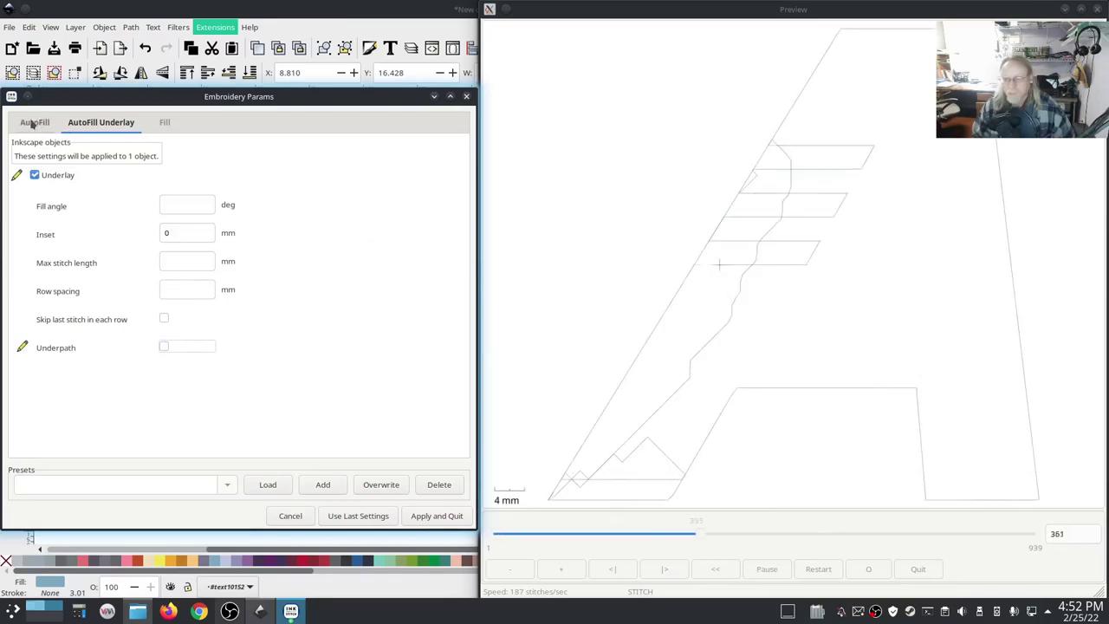
left_click(32, 124)
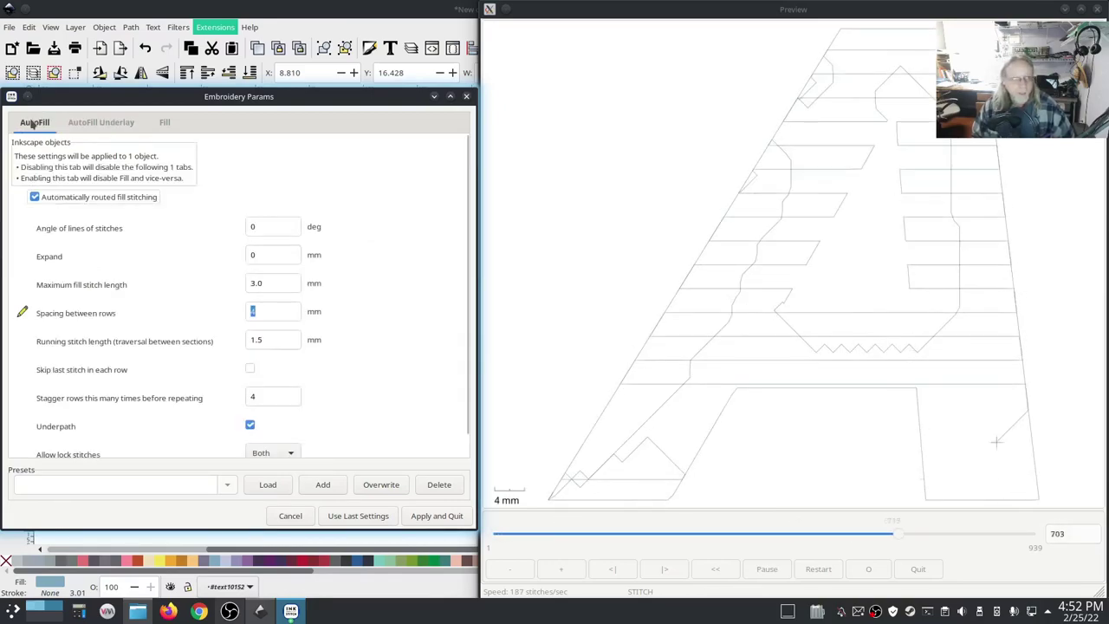
left_click(250, 426)
left_click(250, 425)
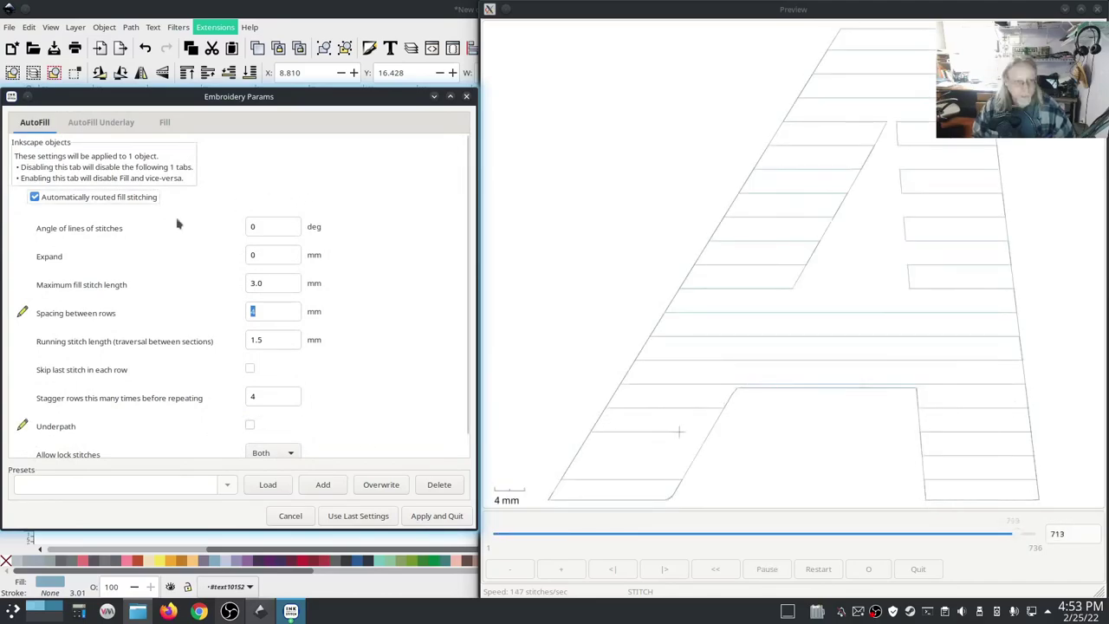
Set the fill's stitch angle to 45 degrees and the underlay row spacing to 4 mm, and apply the parameters.
double_click(262, 227)
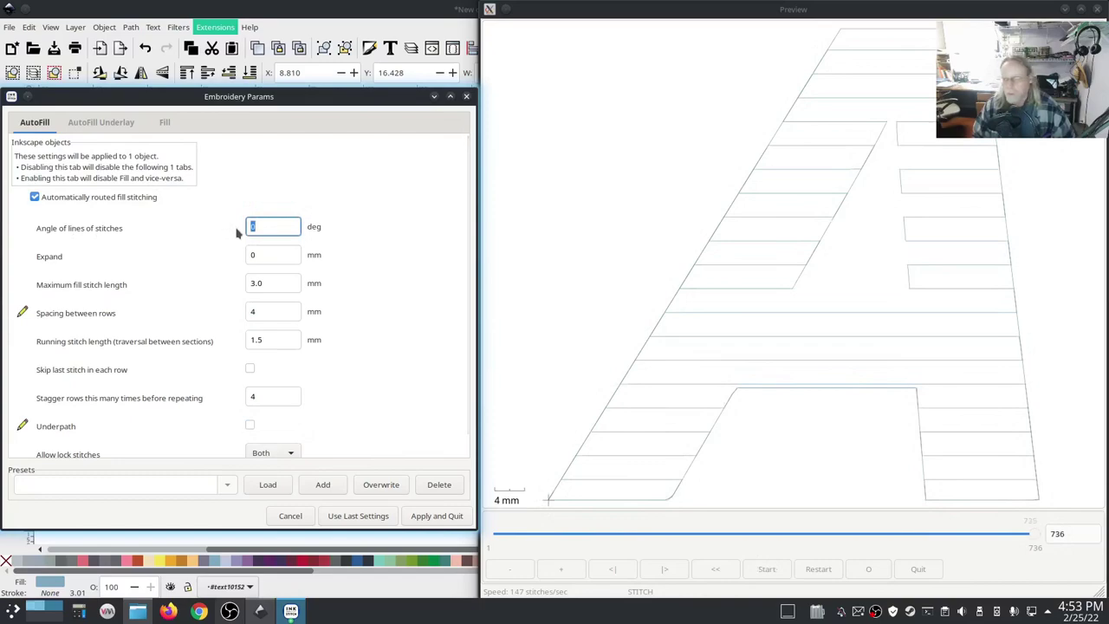
type("45")
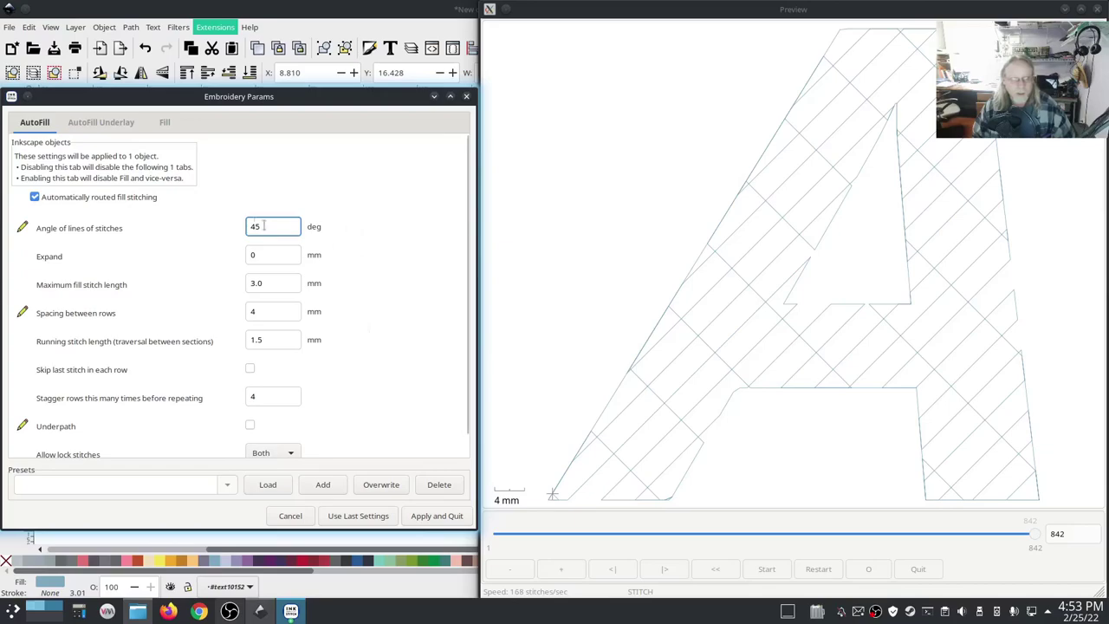
left_click(101, 122)
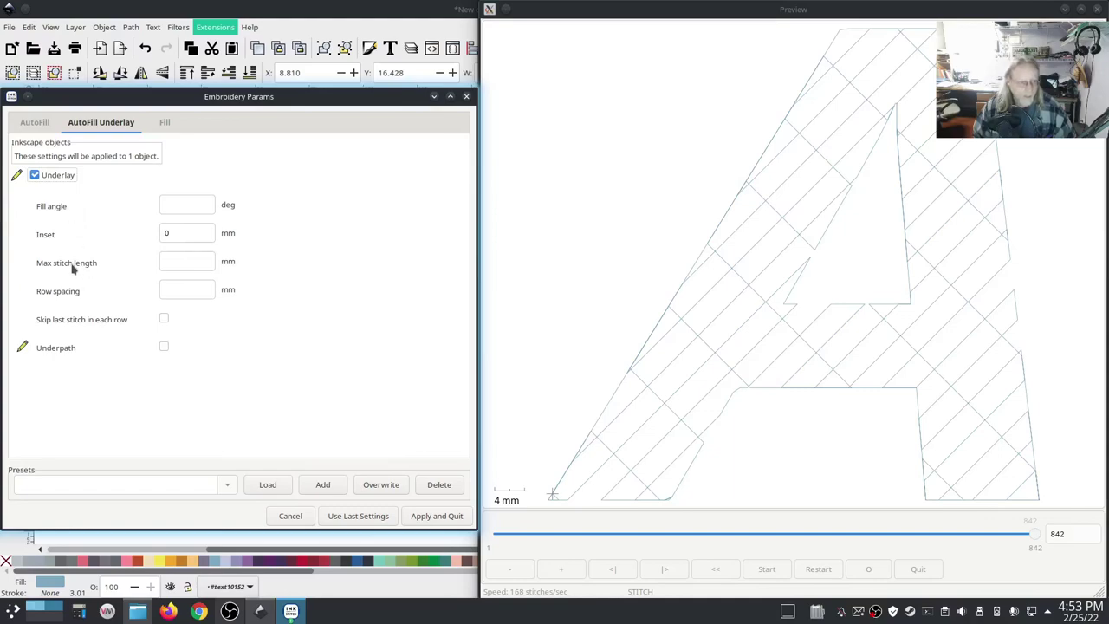
left_click(173, 290)
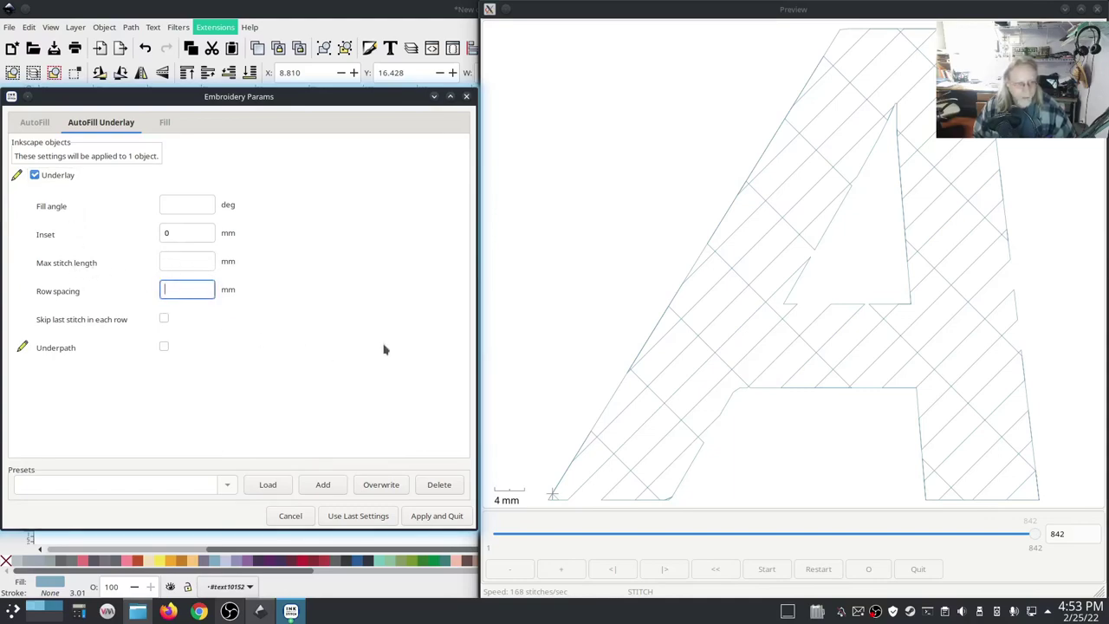
type("4")
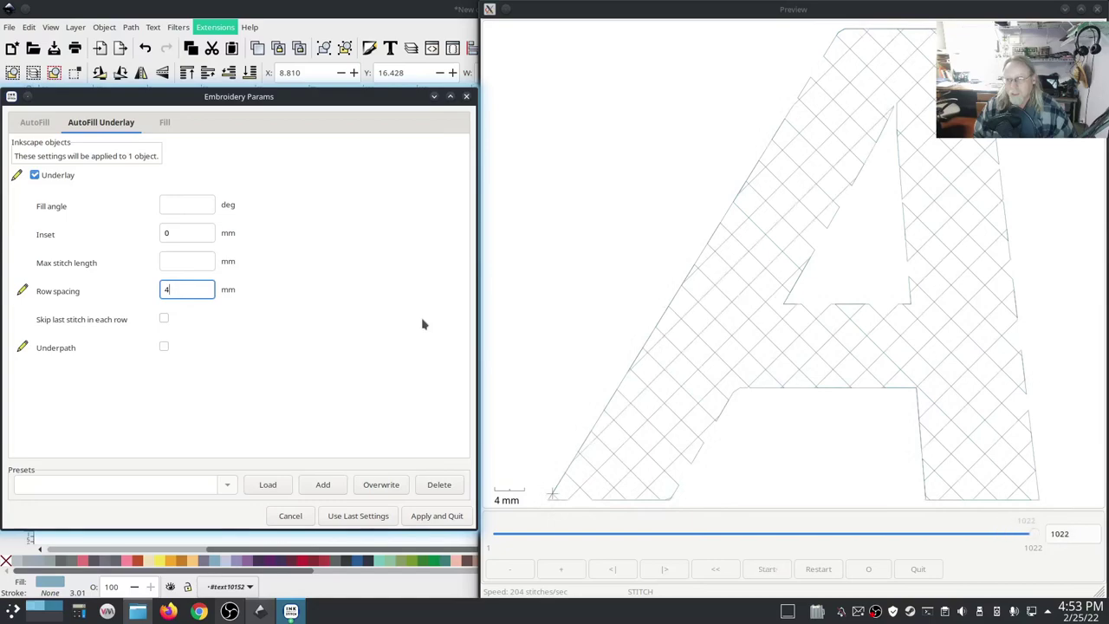
left_click(436, 516)
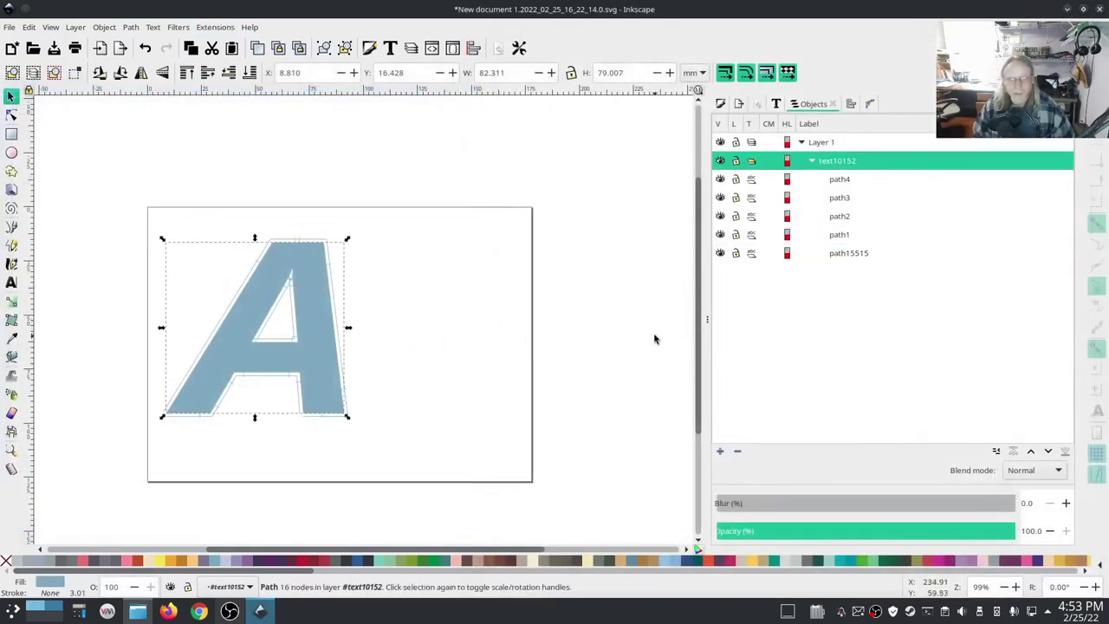
Simulate the whole design's stitching at 512 stitches/sec and examine the crosshatch fill and satin border in realistic view.
left_click(413, 165)
left_click(215, 27)
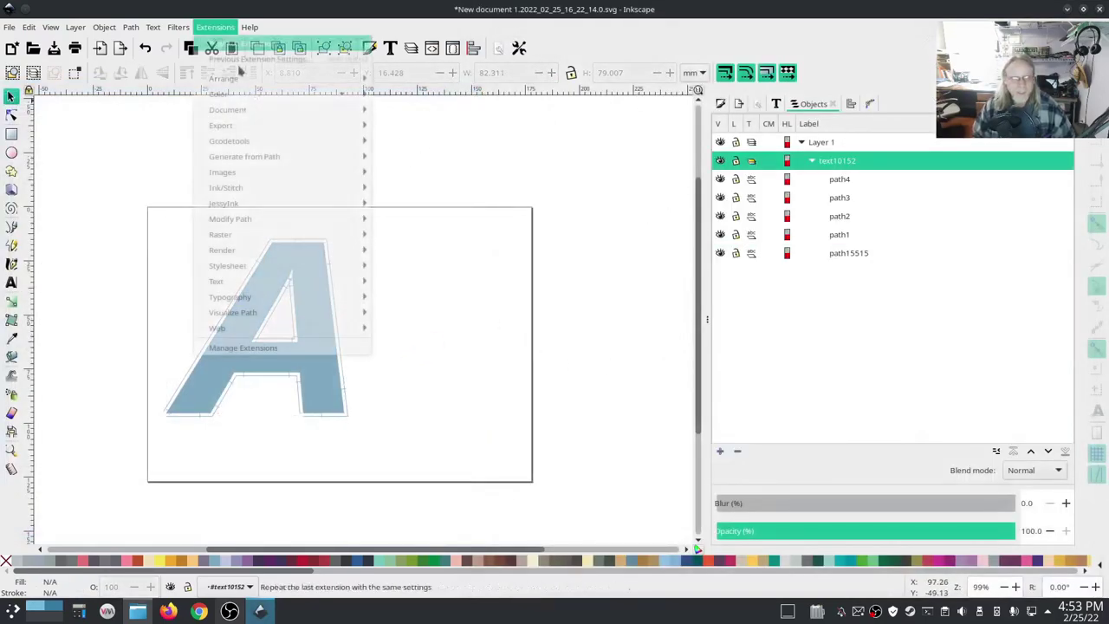
mouse_move(284, 191)
mouse_move(434, 359)
left_click(561, 390)
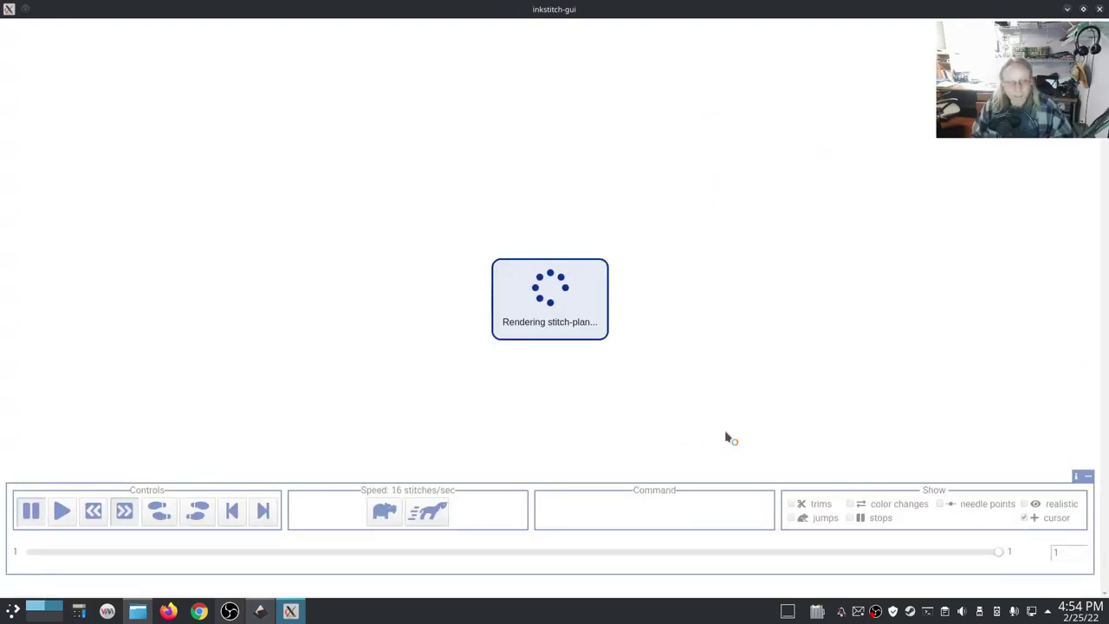
left_click(431, 513)
left_click(438, 514)
left_click(438, 513)
left_click(438, 514)
left_click(437, 514)
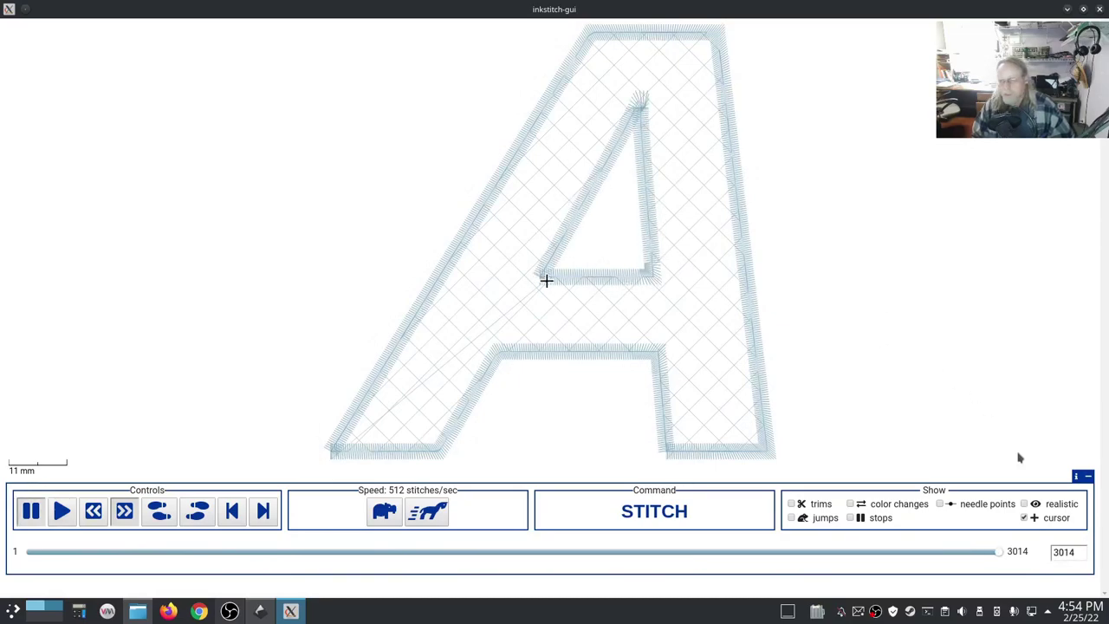
left_click(1024, 504)
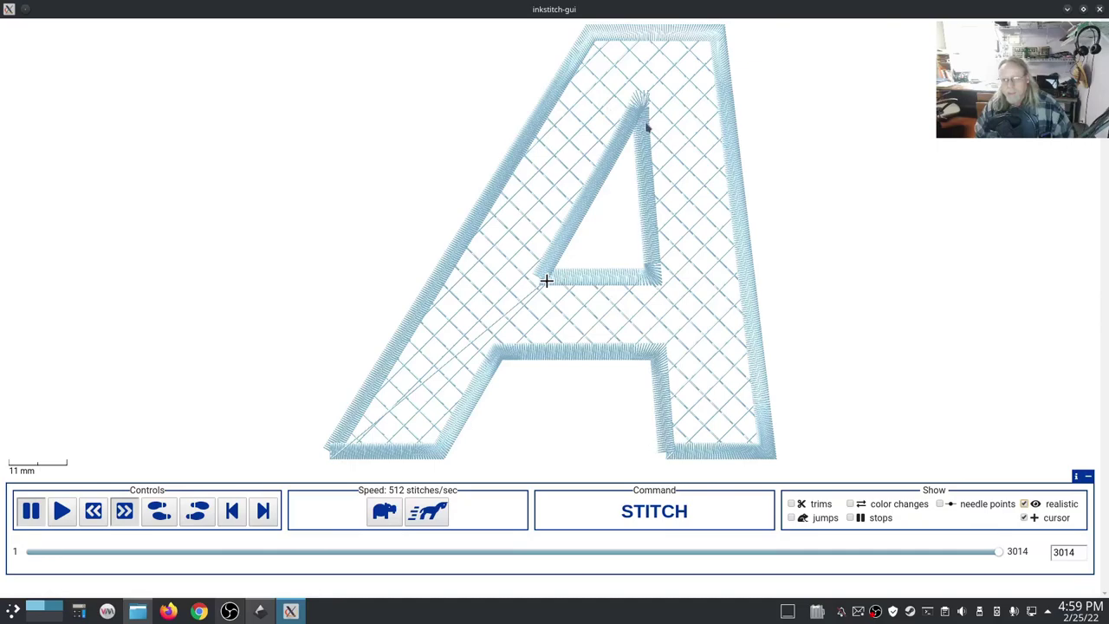
left_click(1099, 9)
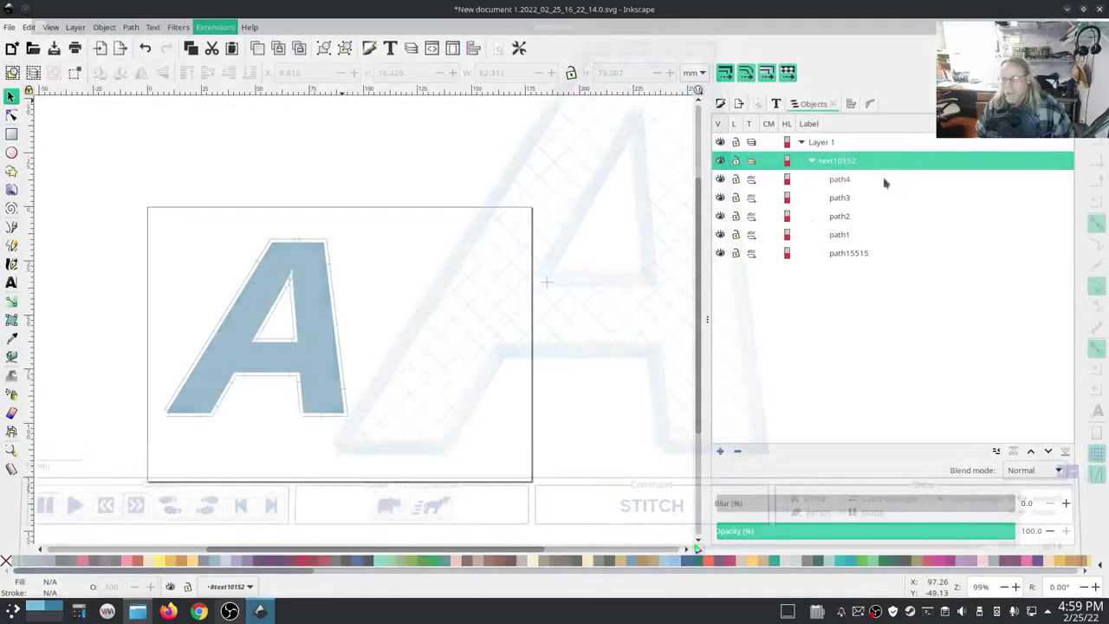
Delete the letter A artwork and draw a wide ellipse in its place with radii of about 81 by 33 mm.
left_click_drag(387, 446, 122, 205)
key("Delete")
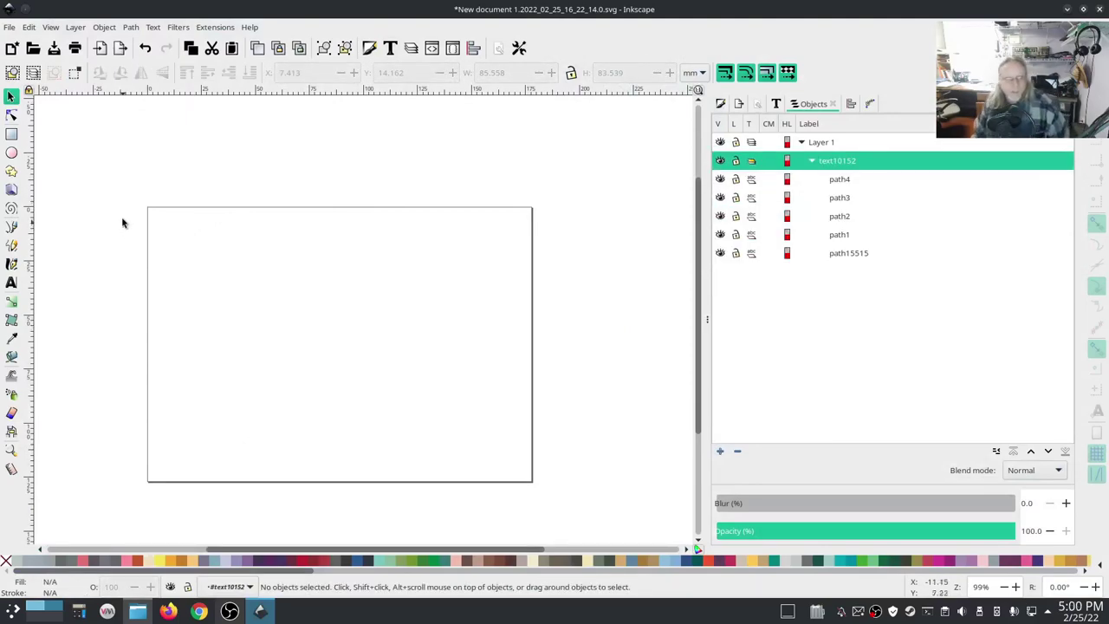
left_click(11, 136)
left_click(11, 153)
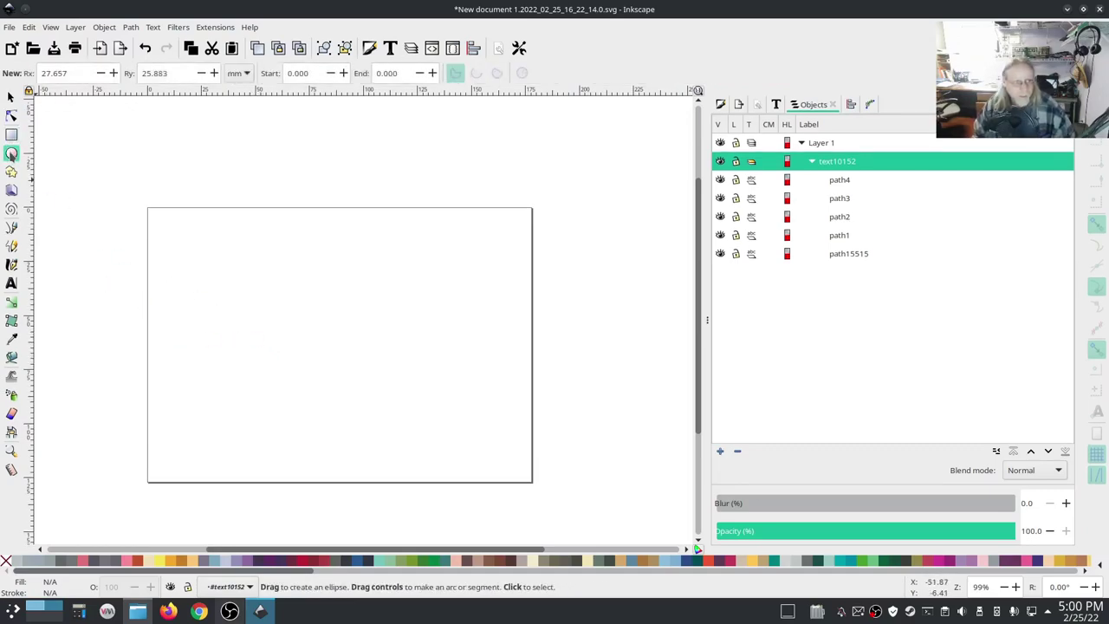
left_click_drag(171, 284, 525, 429)
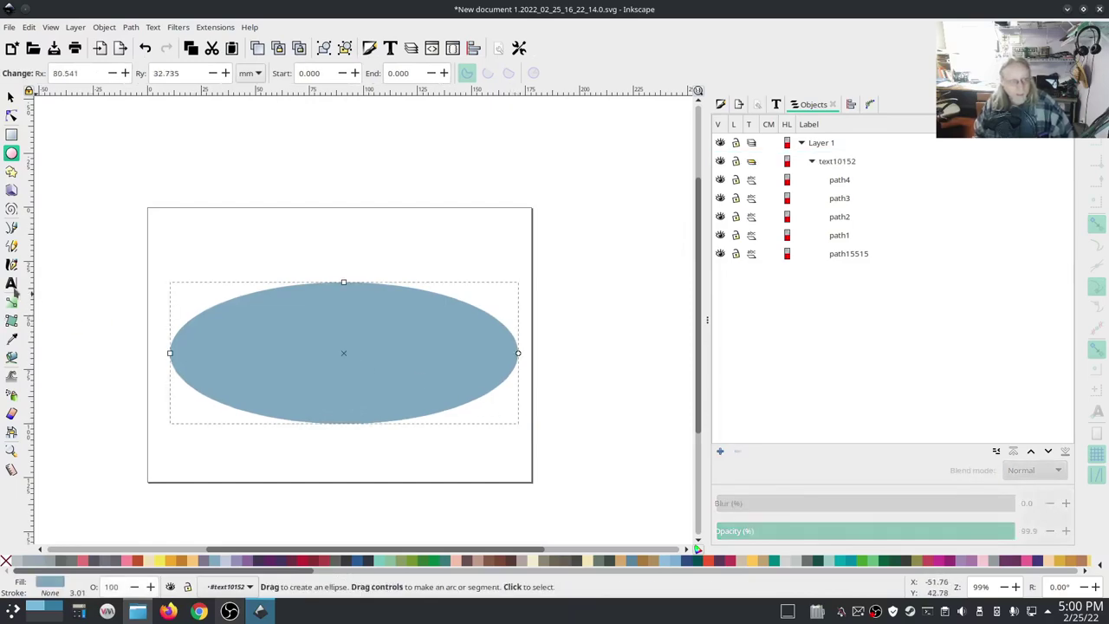
Add the word TEXT in 30 pt bold italic sans-serif over the ellipse and give it a rose-red fill.
left_click(12, 283)
left_click(249, 371)
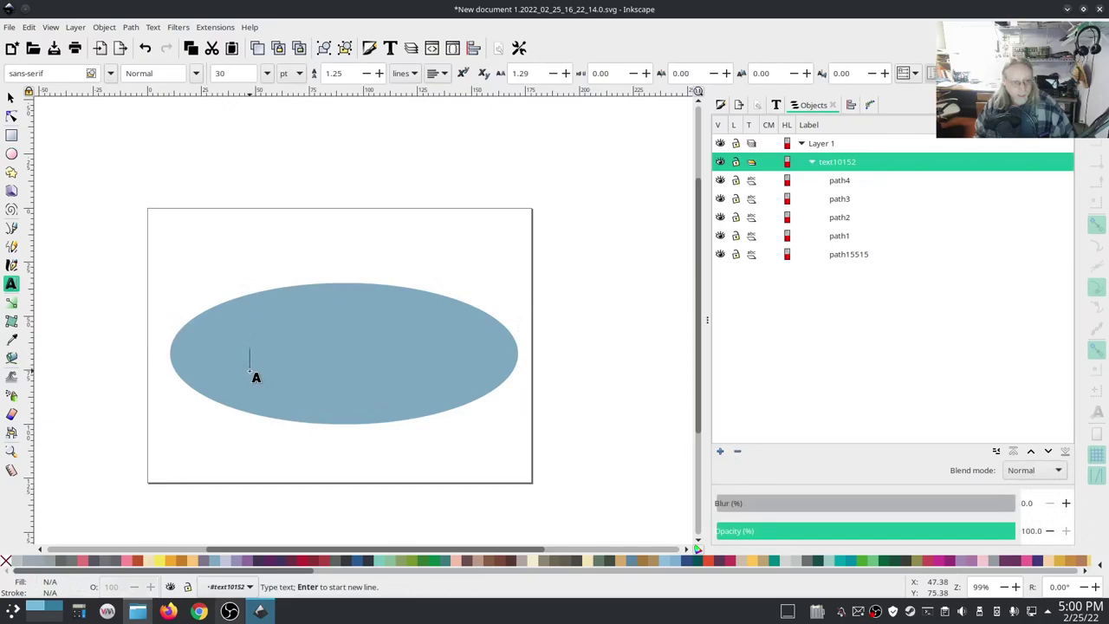
key("ctrl+b")
key("ctrl+i")
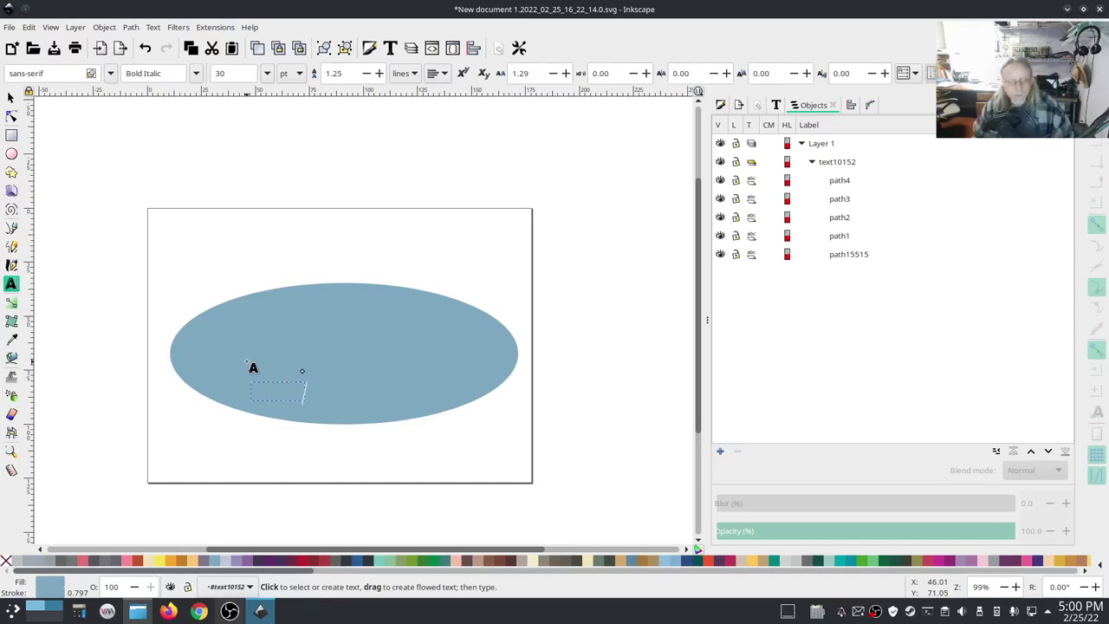
left_click(333, 561)
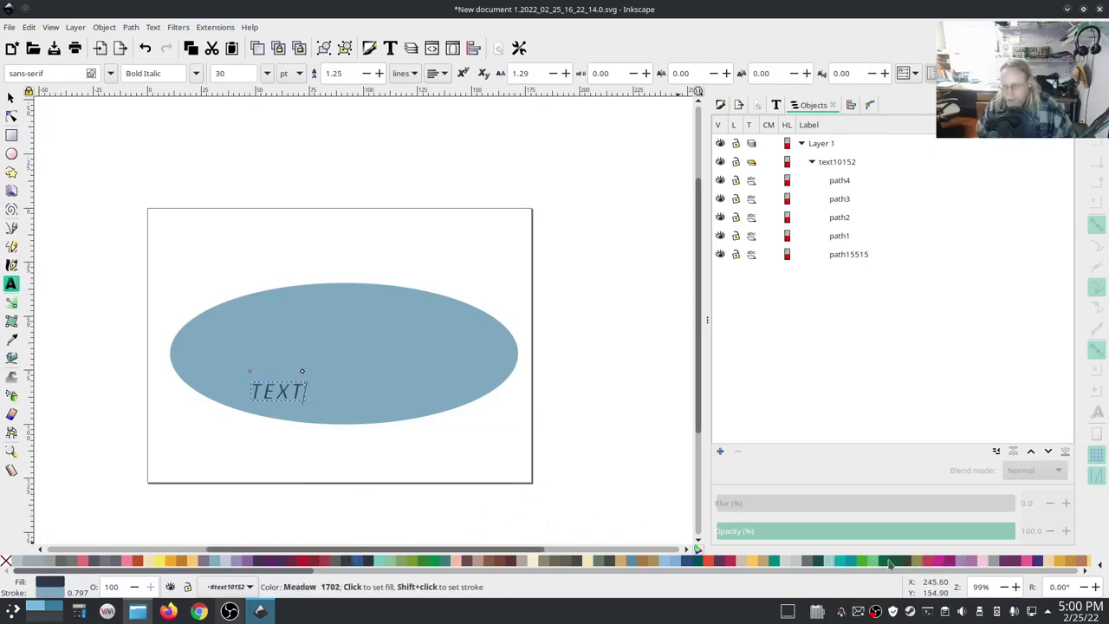
left_click(928, 562)
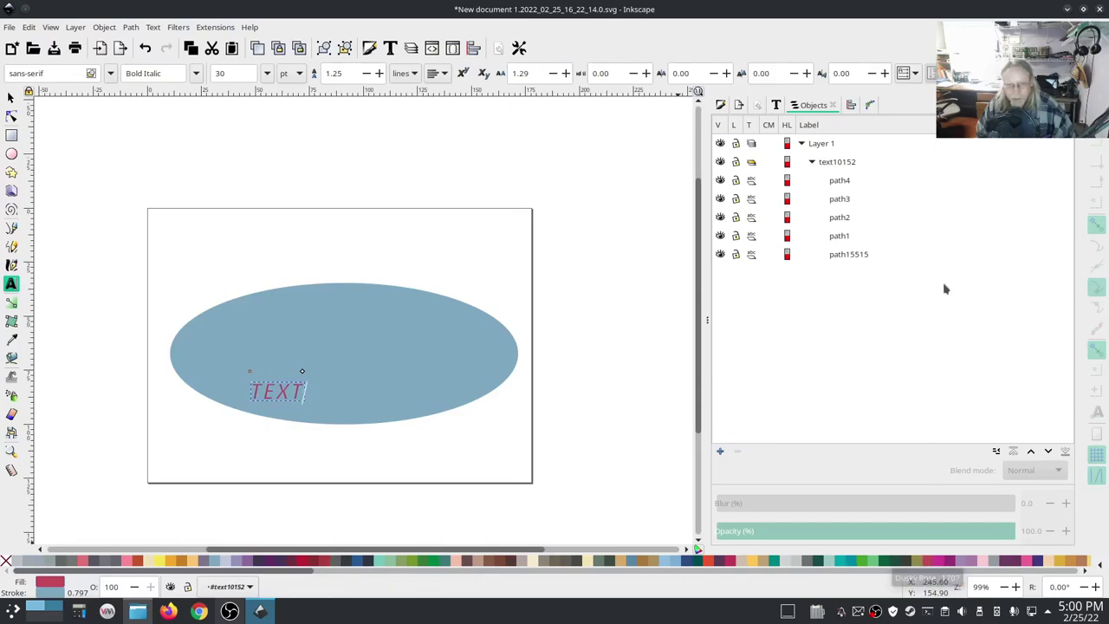
Apply the Bold Italic face of the sans-serif family to the word on the ellipse.
left_click(777, 105)
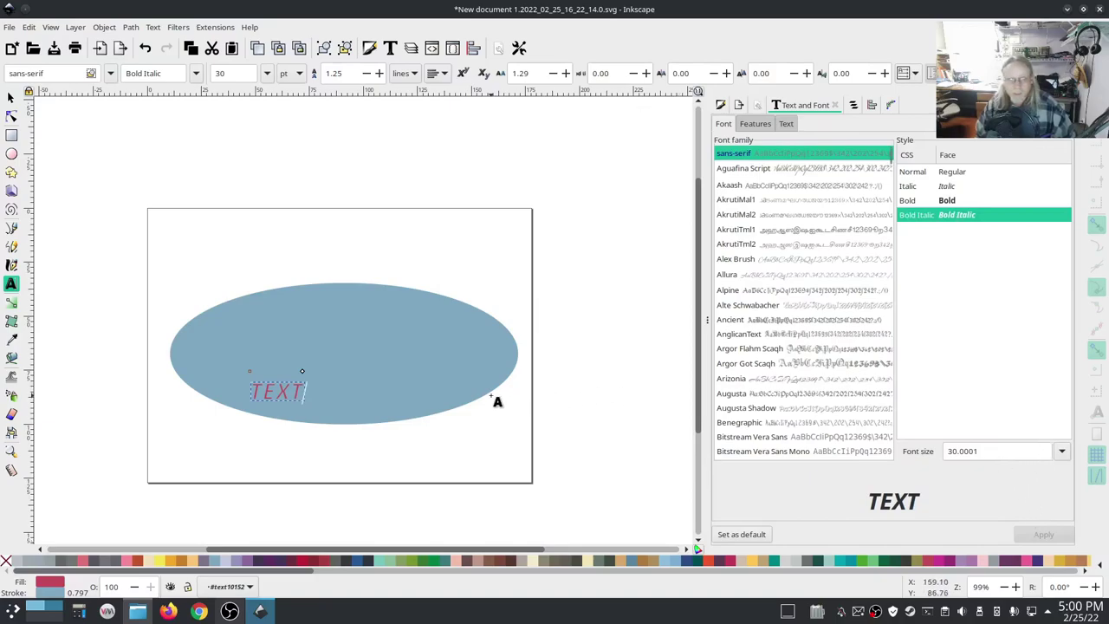
left_click(947, 201)
left_click(951, 215)
left_click(1031, 535)
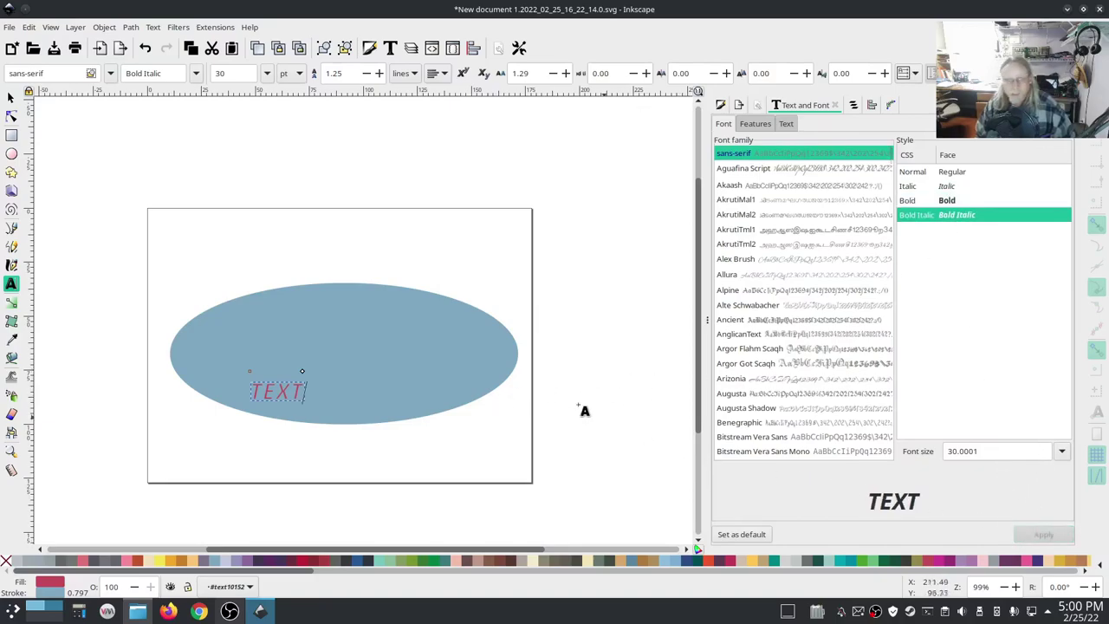
Enlarge the word TEXT to about 92 by 29 mm and place it across the ellipse's lower edge.
left_click(11, 98)
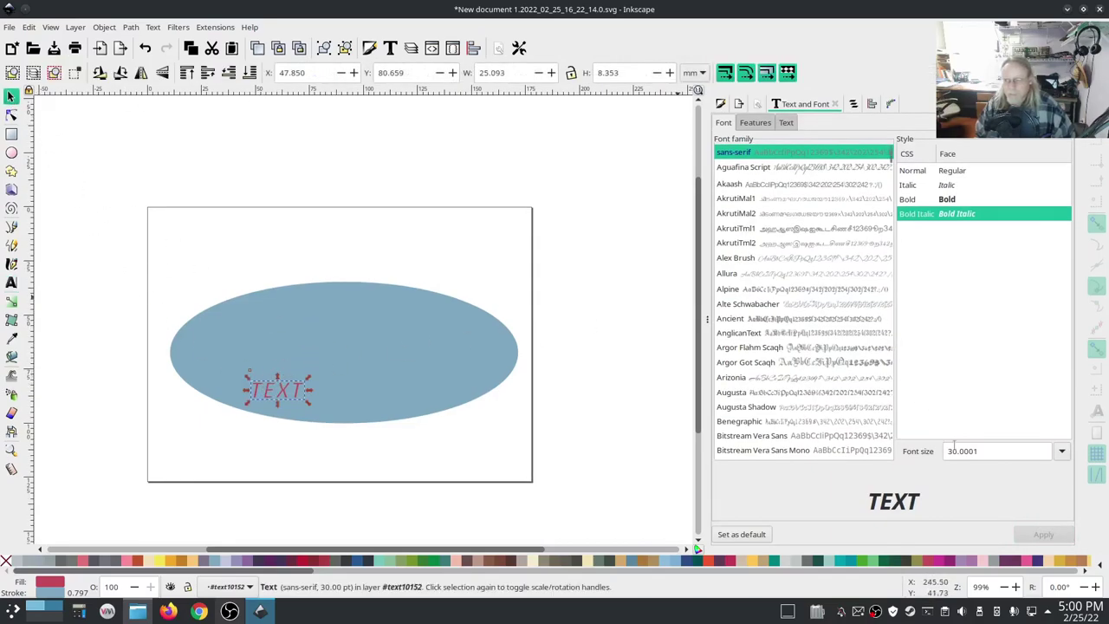
left_click_drag(310, 404, 452, 445)
mouse_move(370, 413)
left_mouse_down()
mouse_move(354, 363)
mouse_move(354, 426)
left_mouse_up()
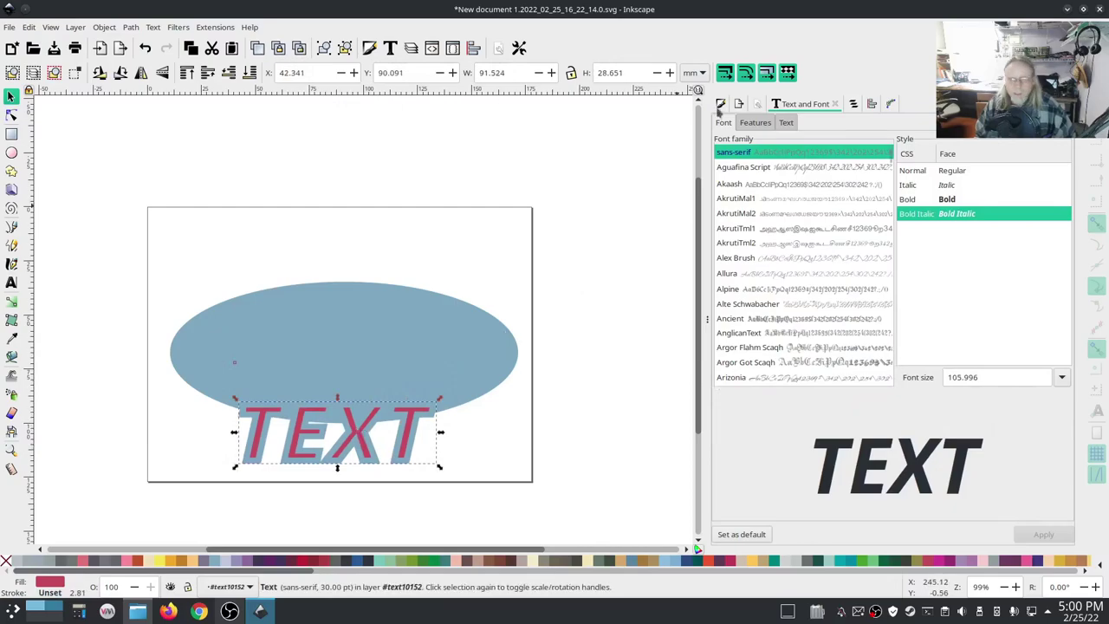
Remove the stroke from the word TEXT and enlarge the word to about 118 by 38 mm inside the ellipse.
left_click(720, 103)
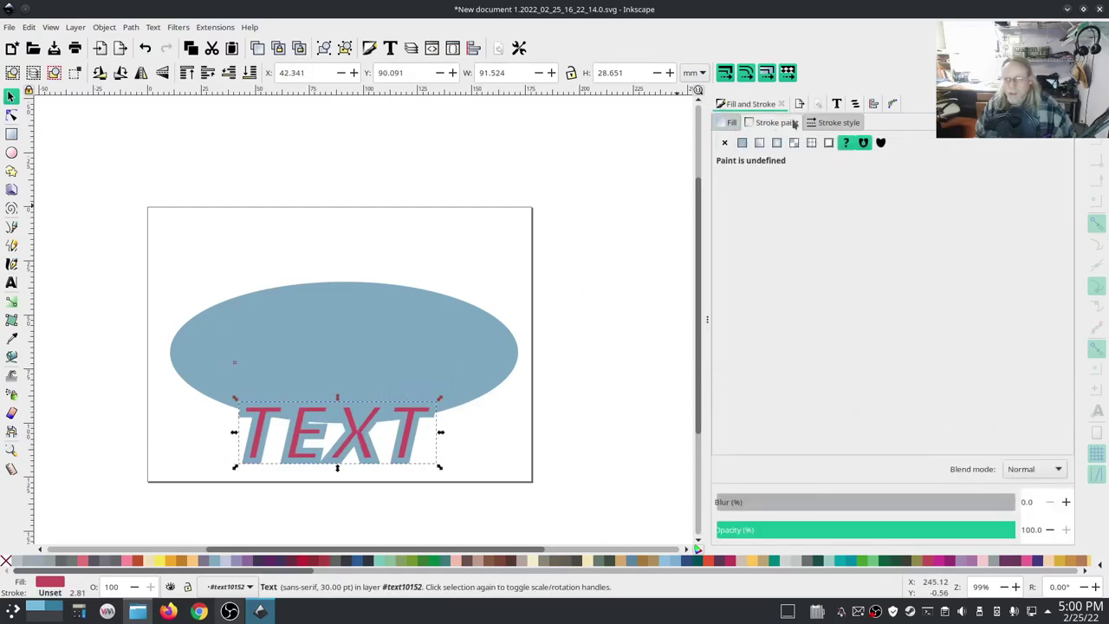
left_click(725, 143)
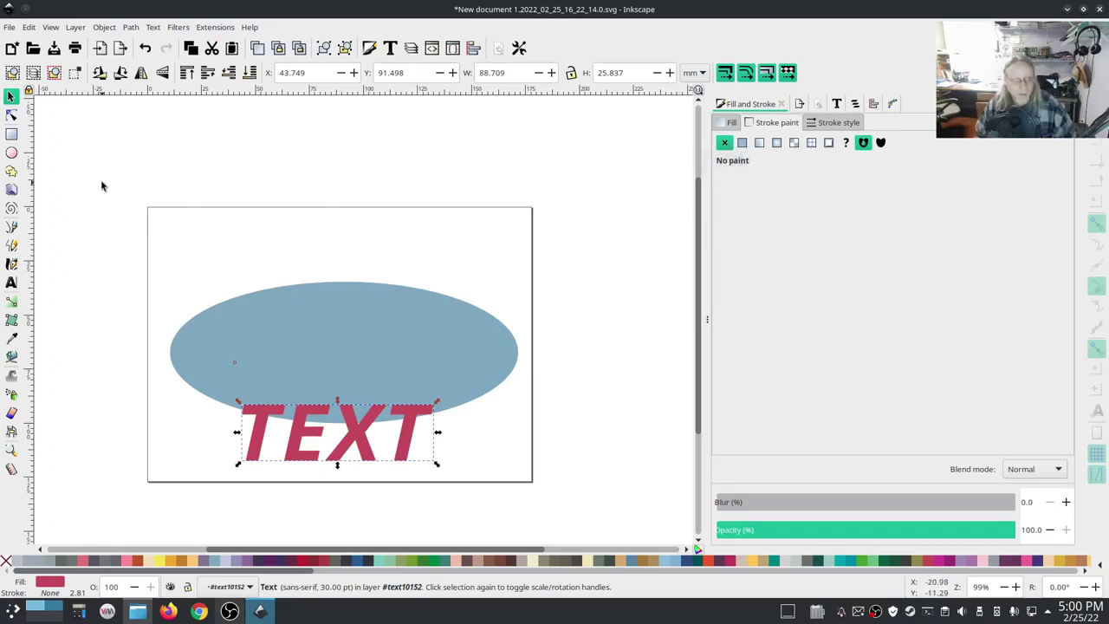
left_click_drag(297, 440, 277, 343)
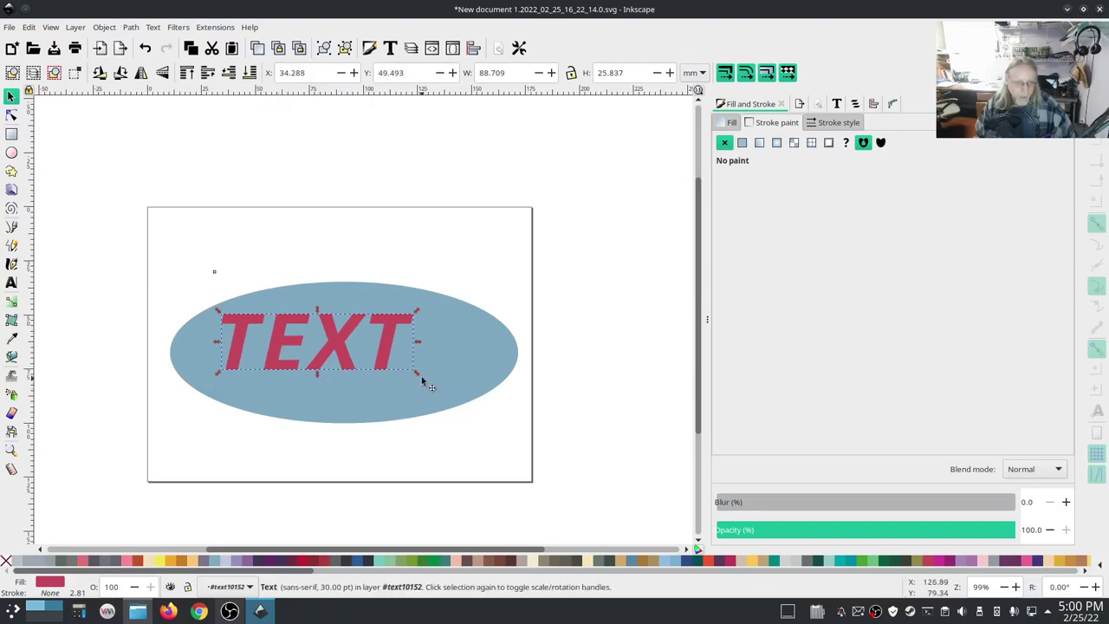
left_click_drag(419, 375, 483, 405)
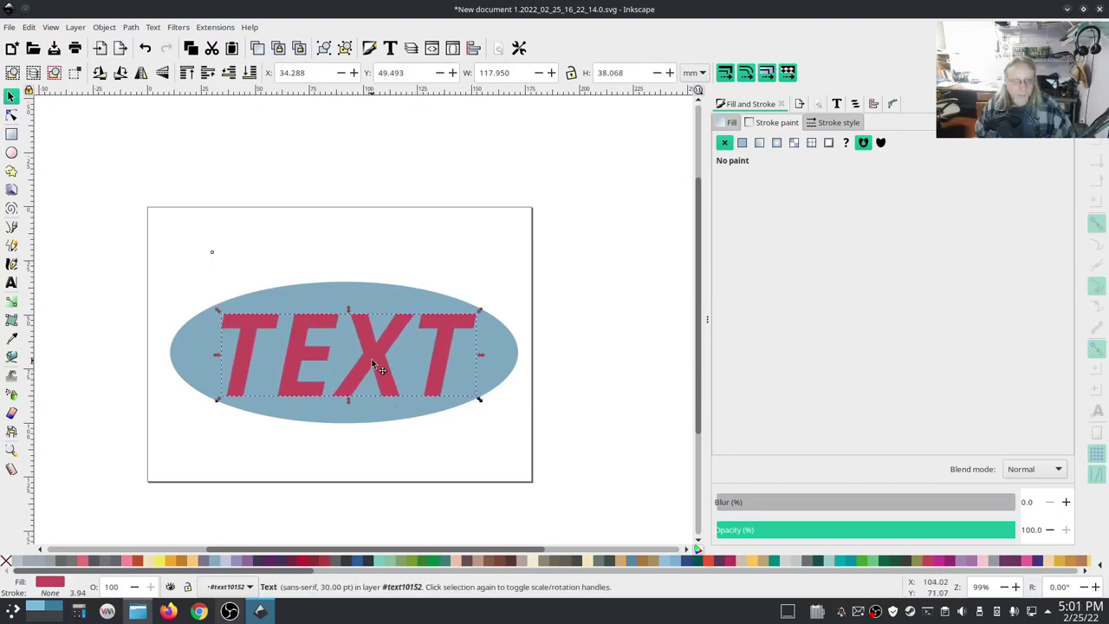
Duplicate the word TEXT and cut one copy out of the ellipse with the Difference path operation.
left_click(374, 363)
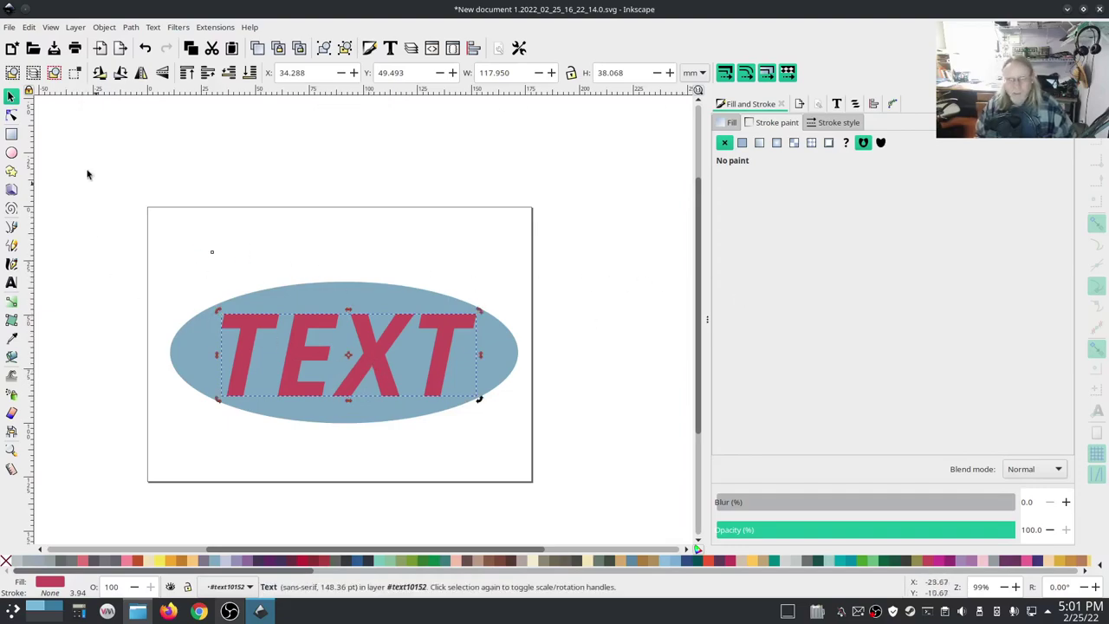
left_click(338, 297, "shift")
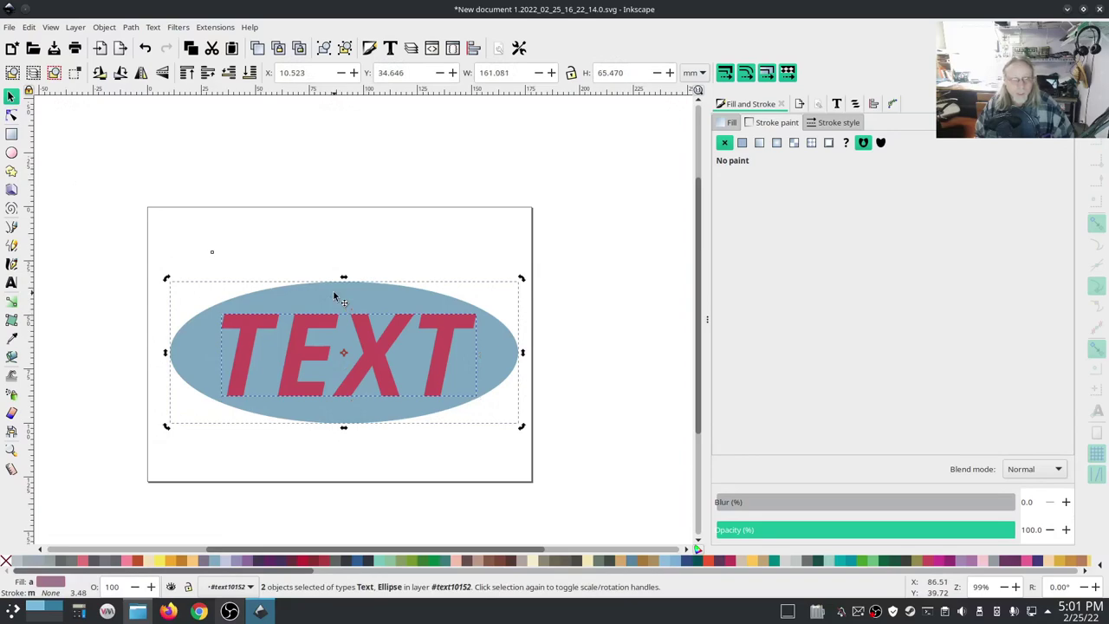
left_click(130, 27)
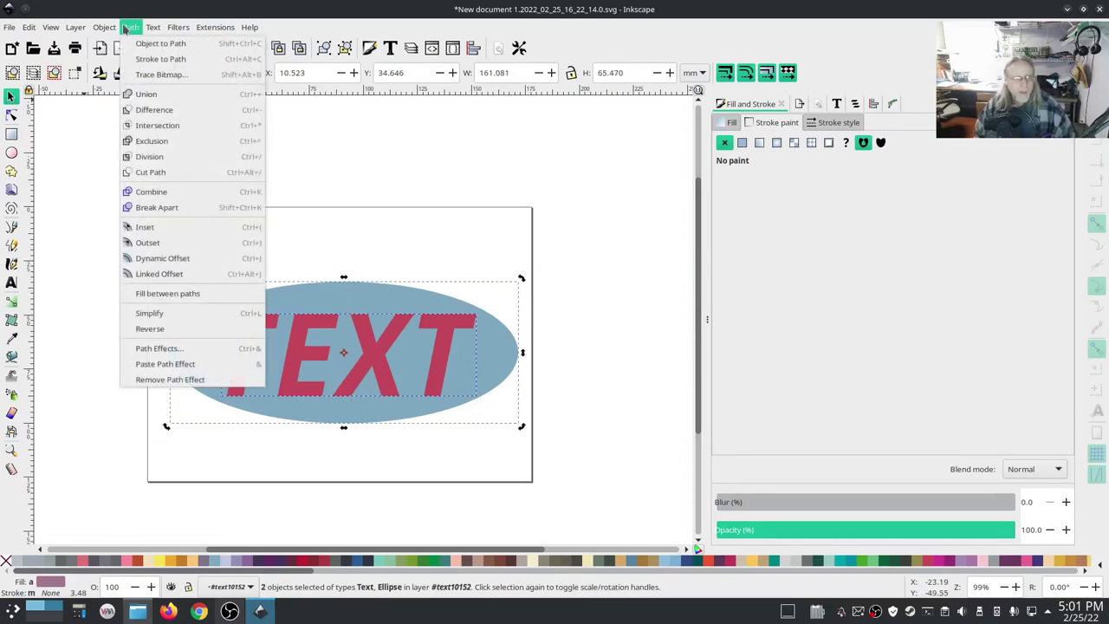
left_click(149, 111)
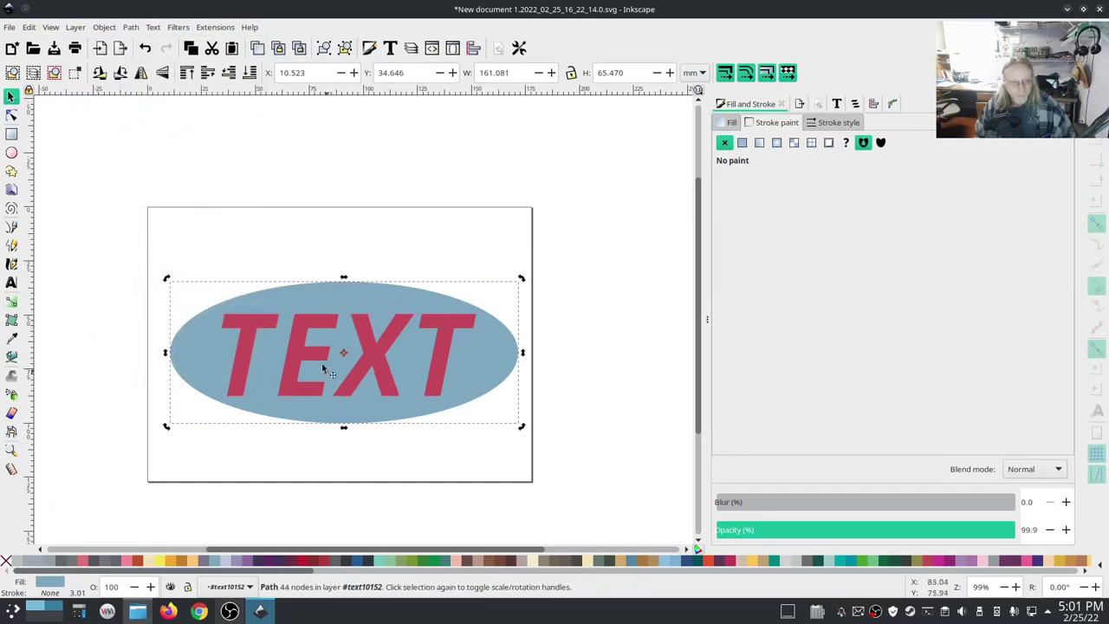
Remove the fill of the remaining word TEXT and give it a 2 mm dark grey stroke.
left_click(296, 343)
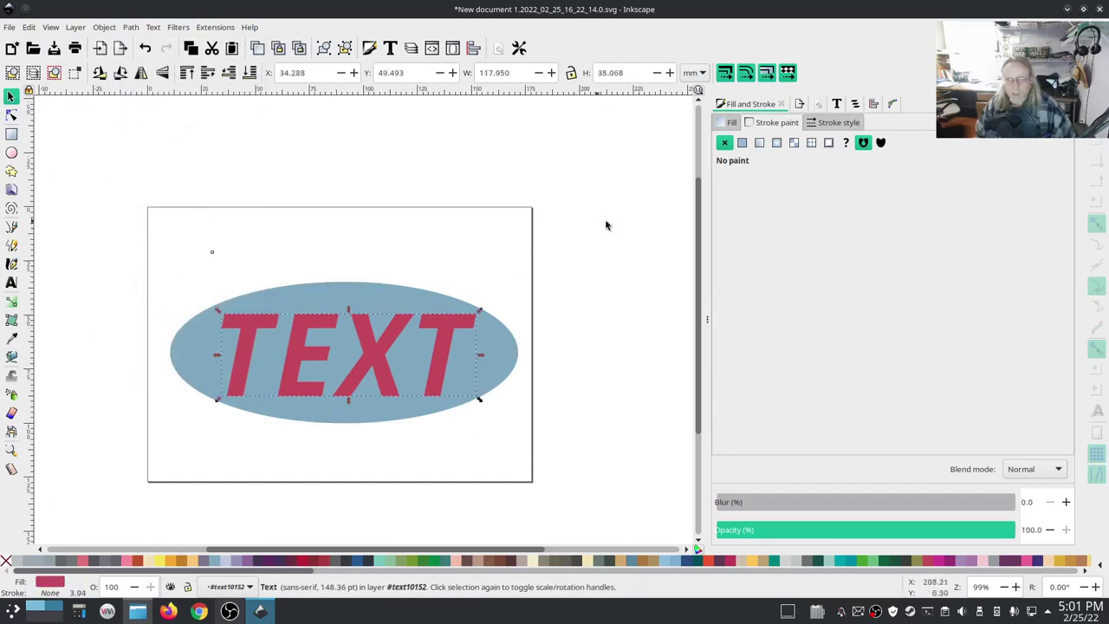
left_click(731, 122)
left_click(725, 143)
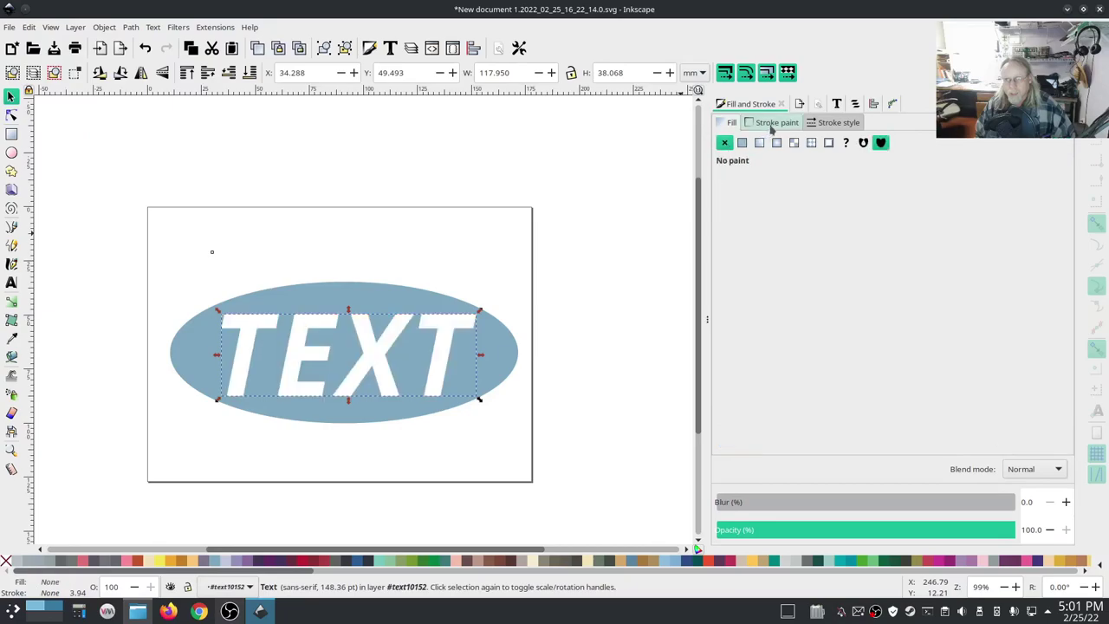
left_click(743, 144)
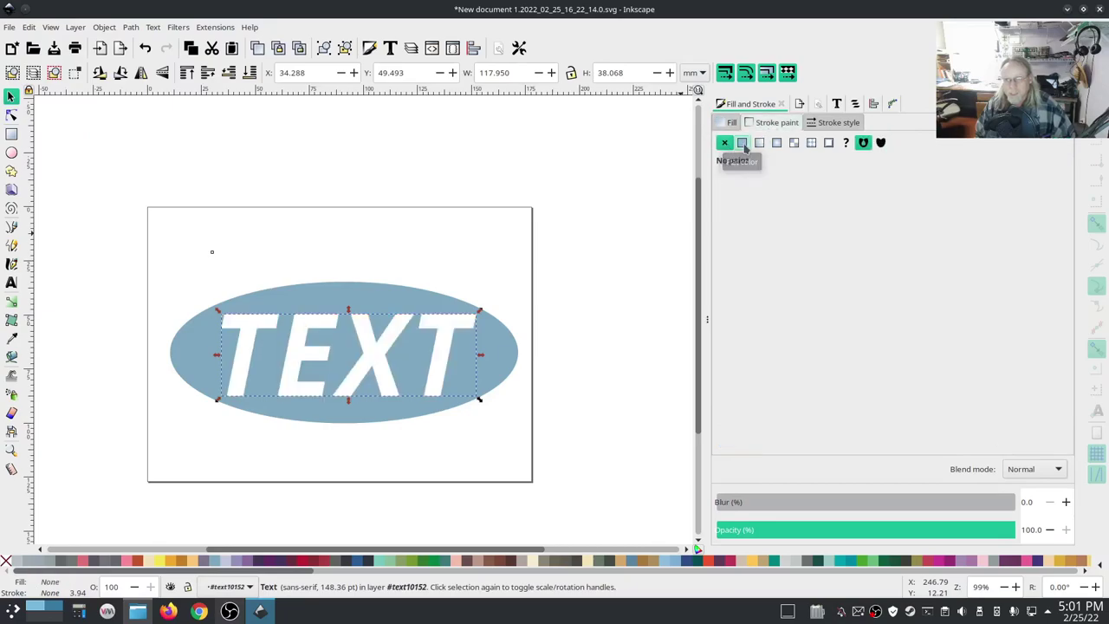
left_click(850, 124)
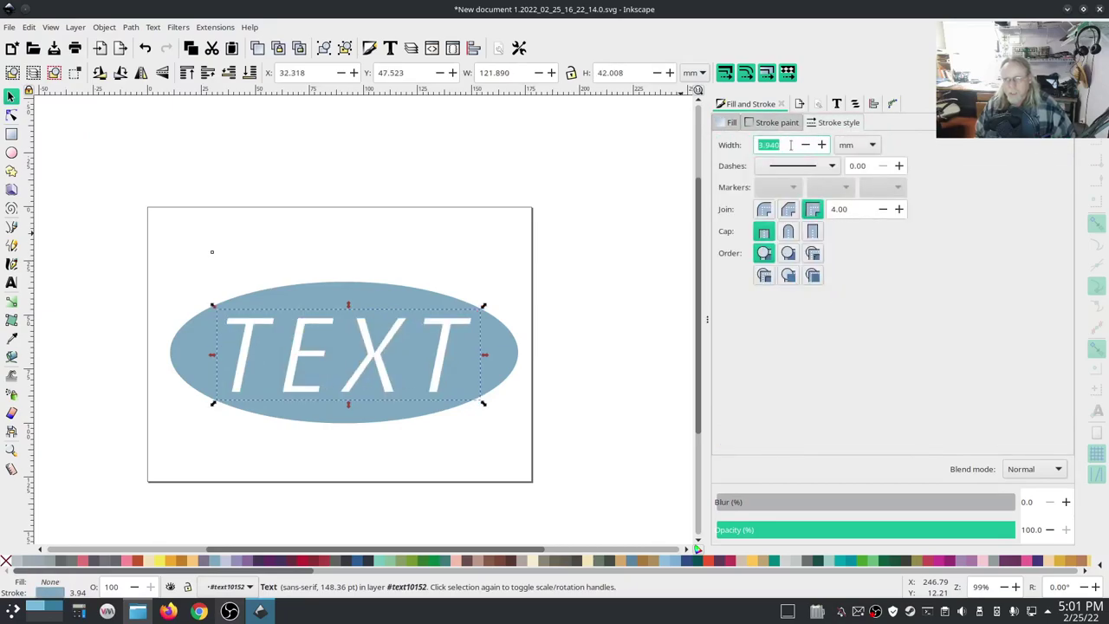
type("2")
key("Return")
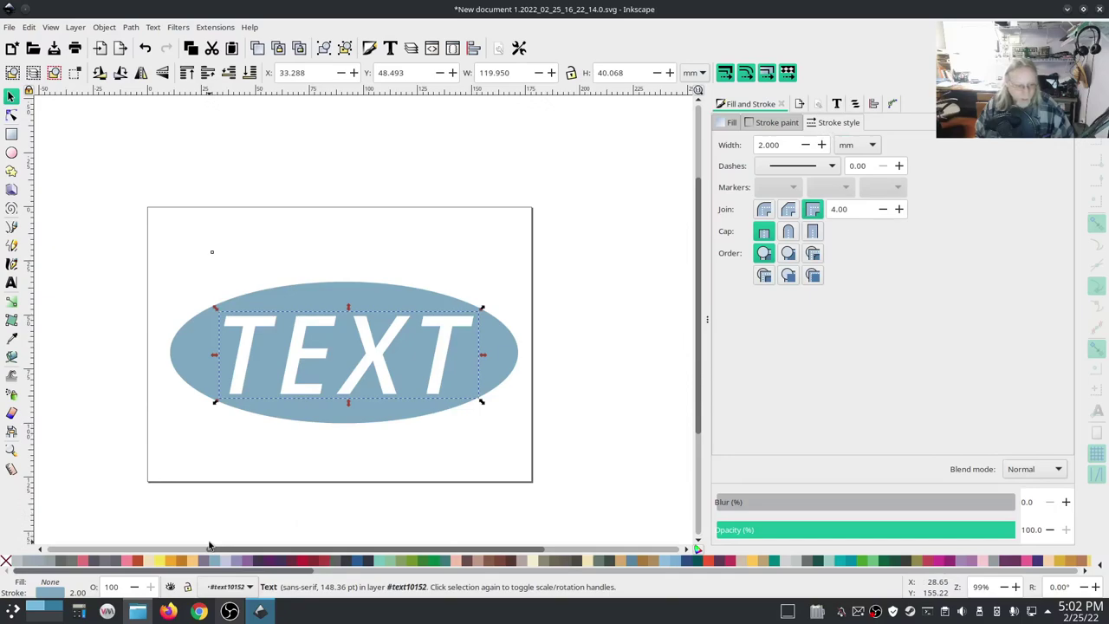
left_click(333, 561, "shift")
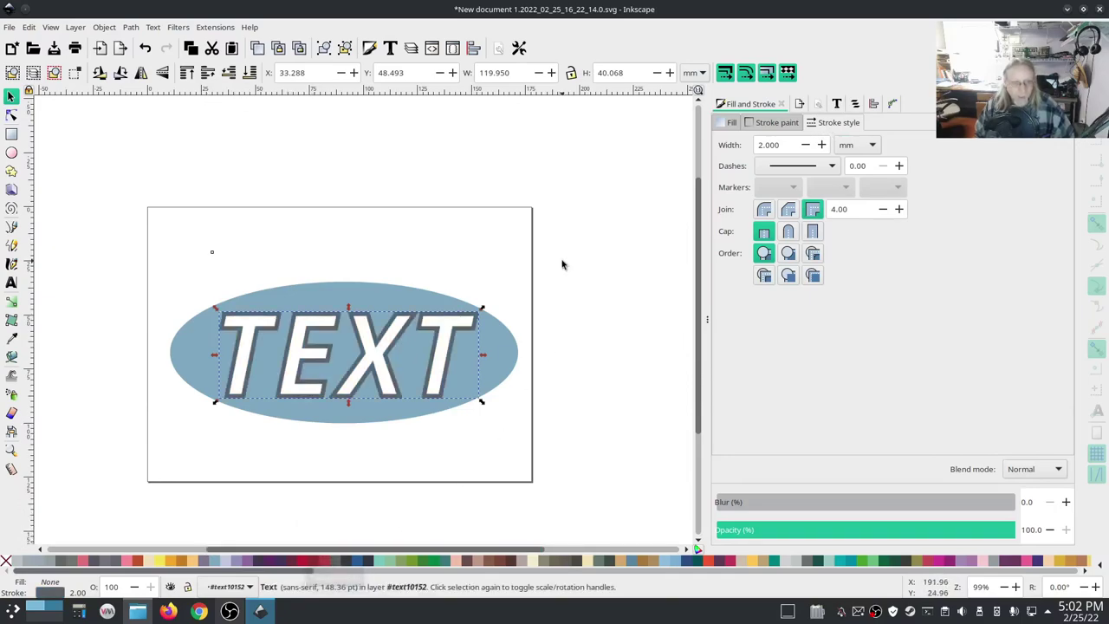
Play the whole design in the Ink/Stitch simulator at 8192 stitches/sec to check the ellipse fill and lettering, and close it.
left_click(551, 175)
left_click(215, 28)
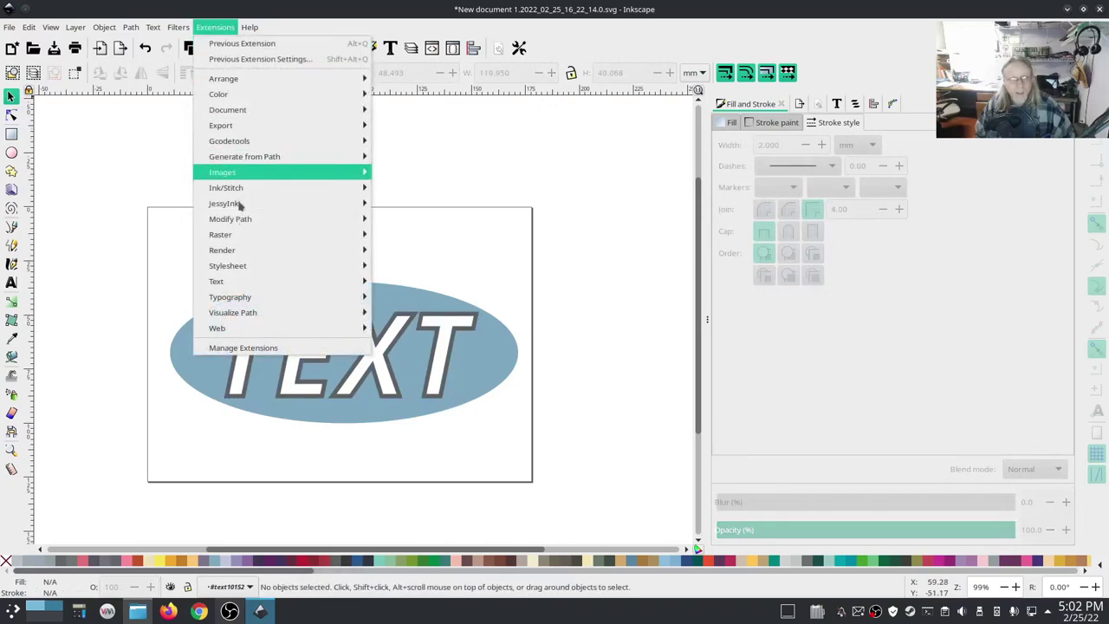
mouse_move(236, 183)
mouse_move(464, 356)
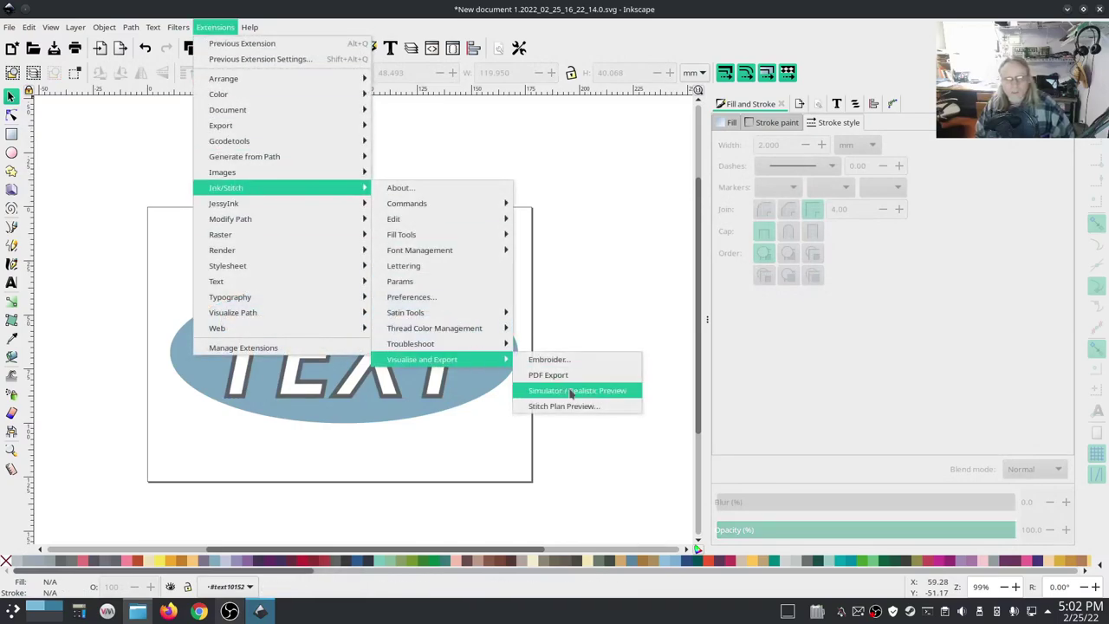
left_click(568, 391)
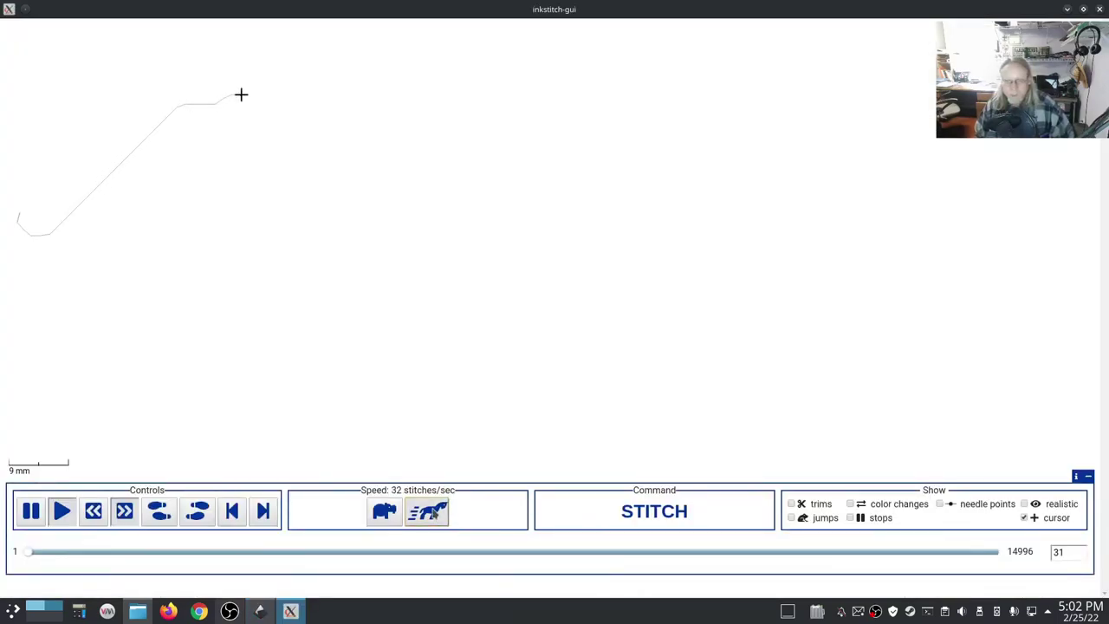
left_click(427, 511)
left_click(431, 513)
left_click(431, 512)
left_click(431, 512)
left_click(431, 513)
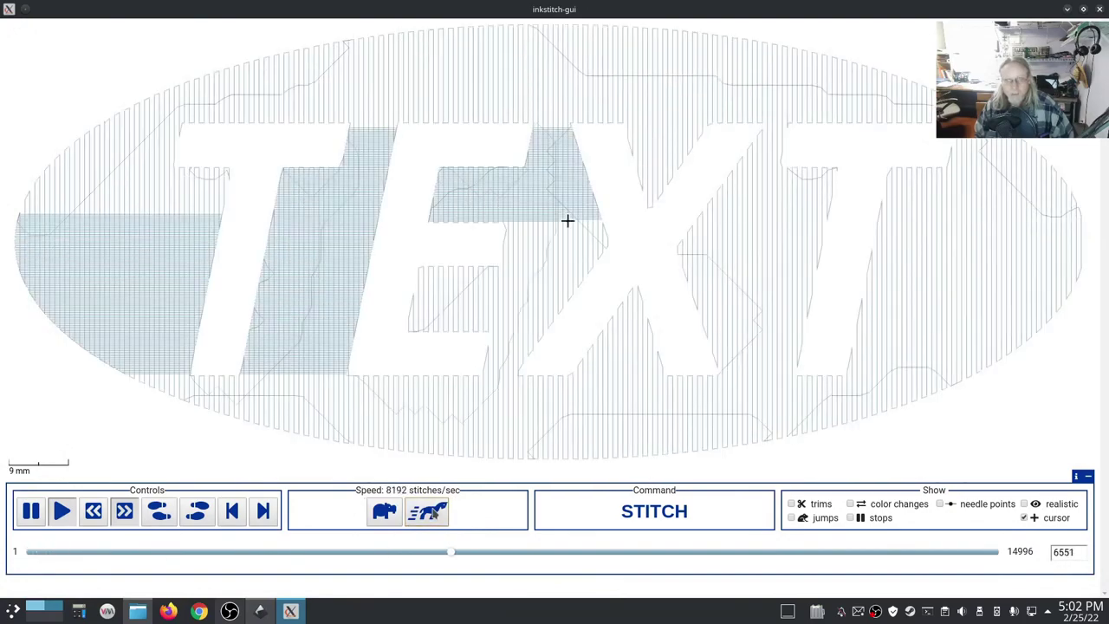
left_click(430, 512)
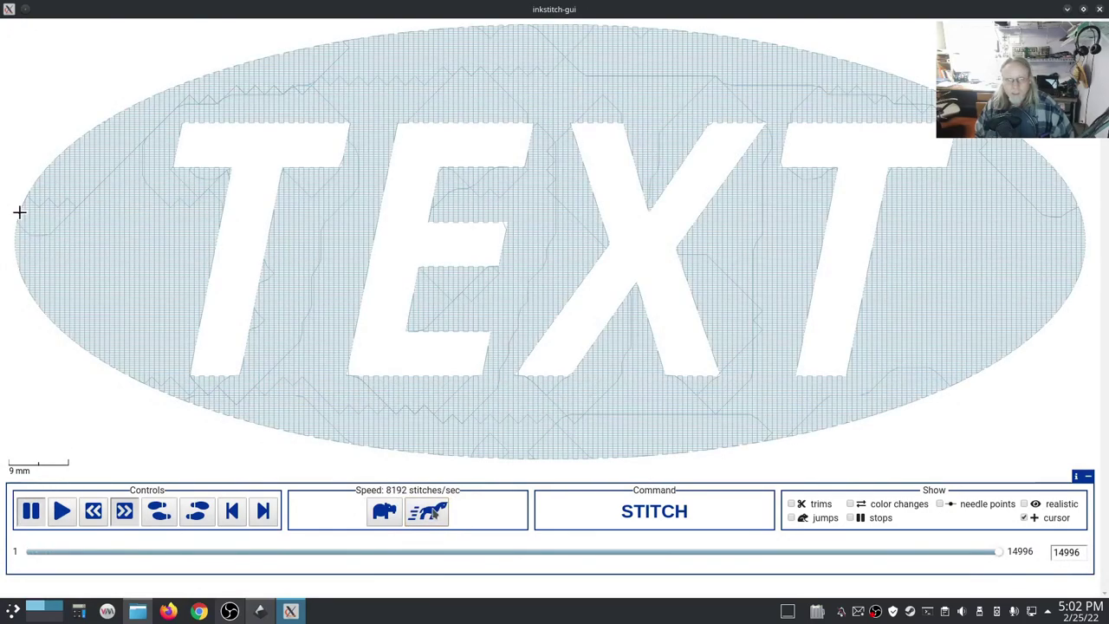
left_click(1100, 8)
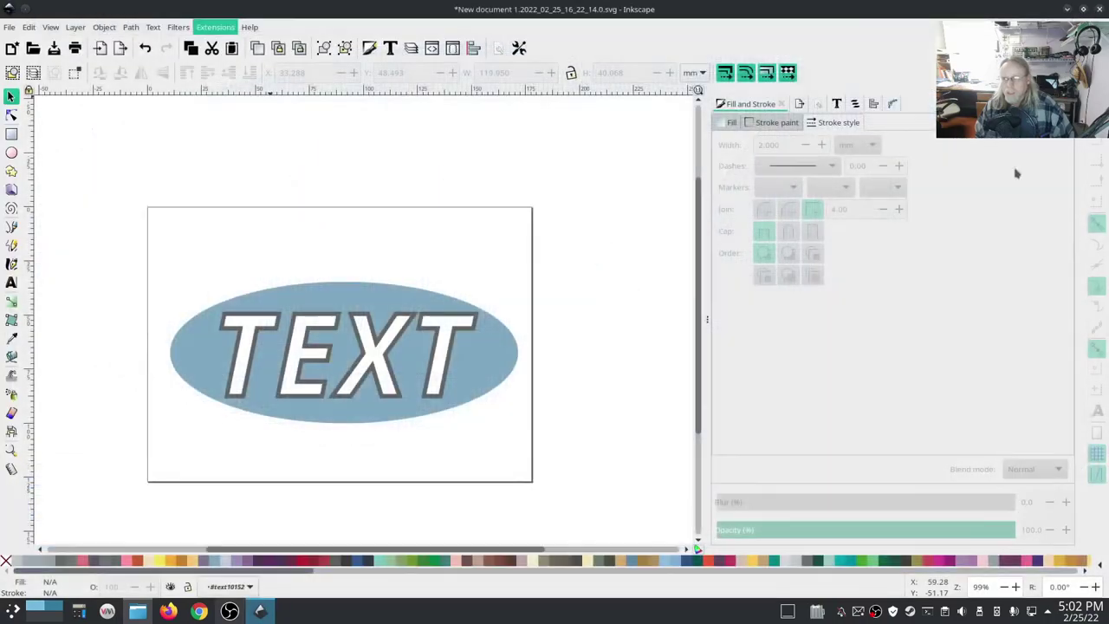
Convert the outlined word TEXT to paths and turn its stroke lines into Ink/Stitch satin columns.
left_click(458, 334)
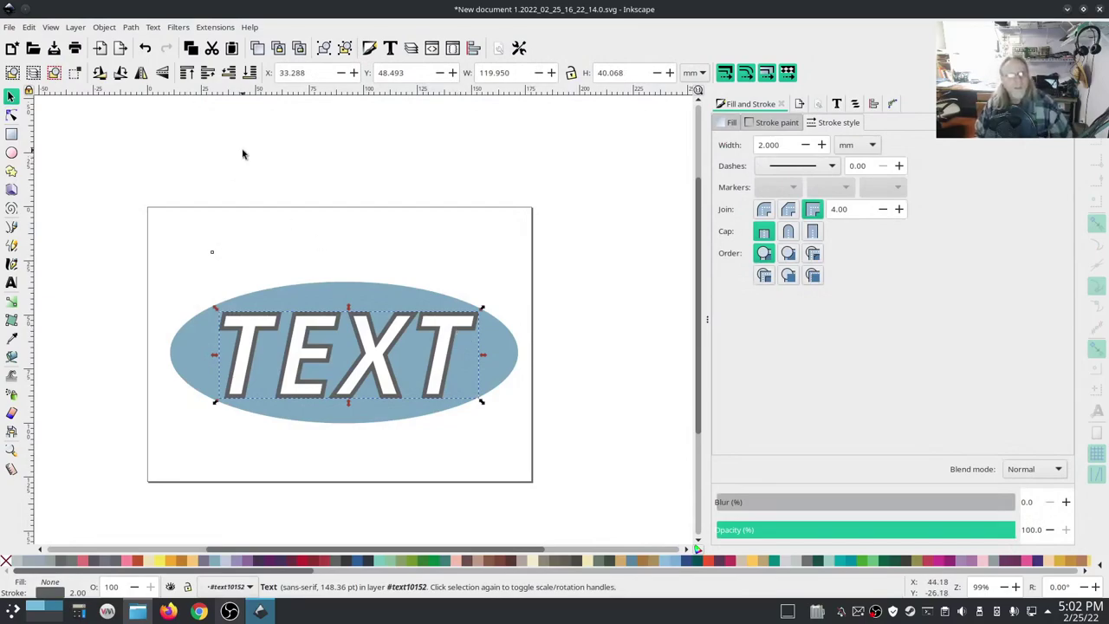
left_click(131, 27)
left_click(160, 41)
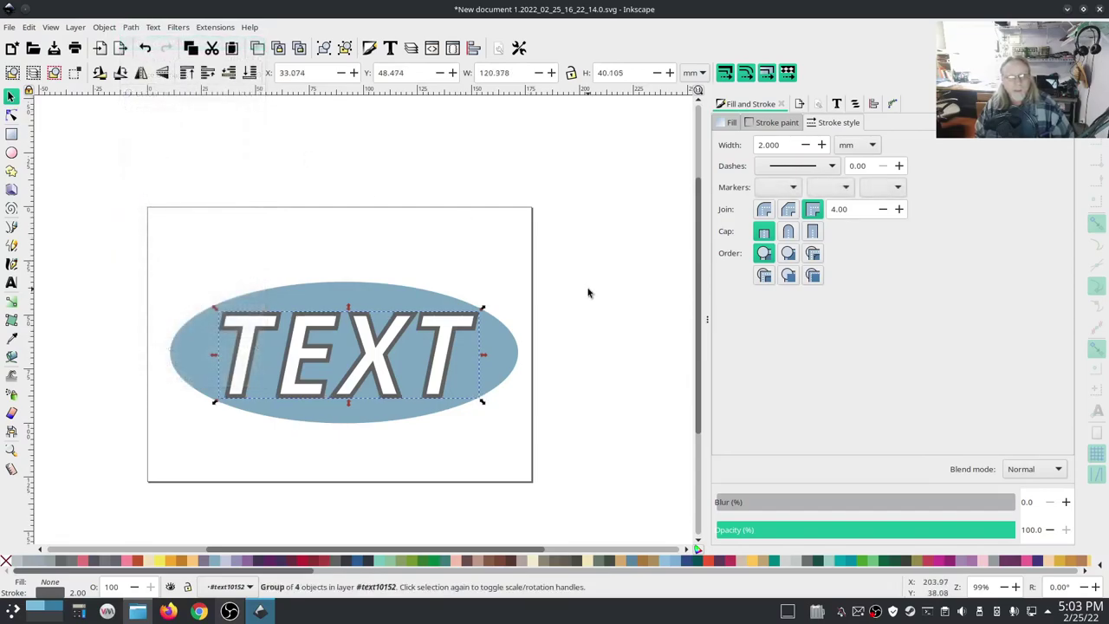
left_click(214, 32)
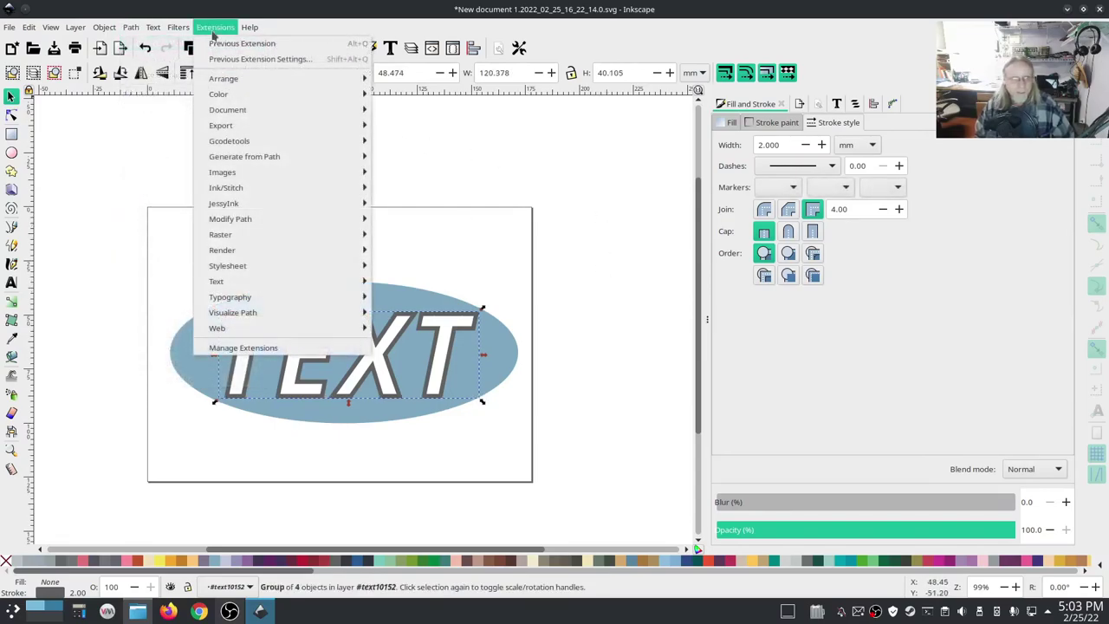
mouse_move(260, 187)
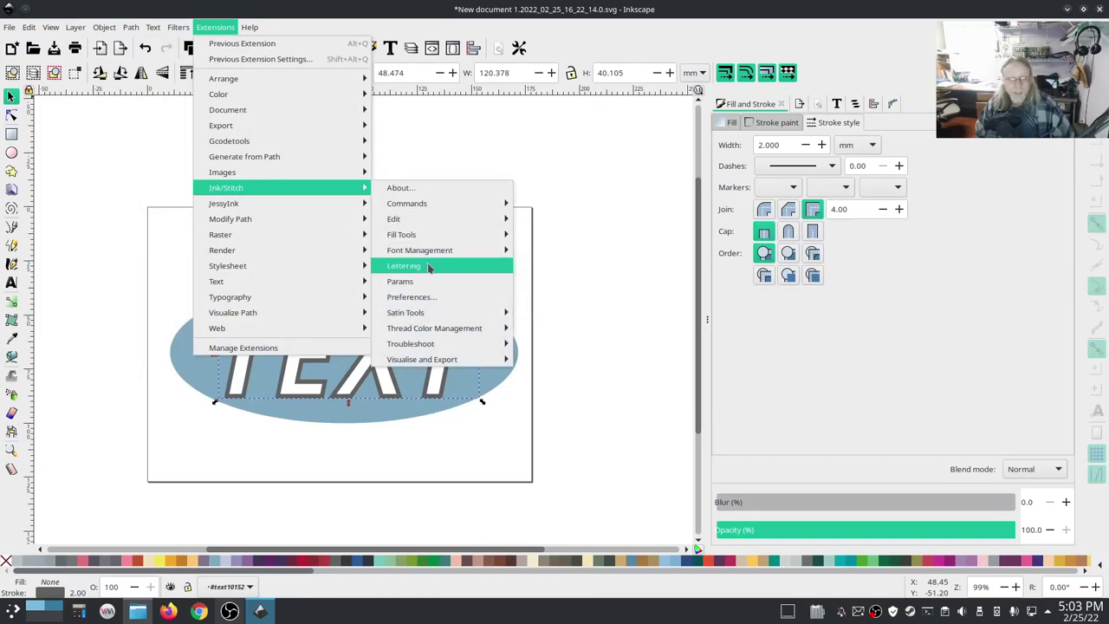
mouse_move(439, 313)
left_click(577, 332)
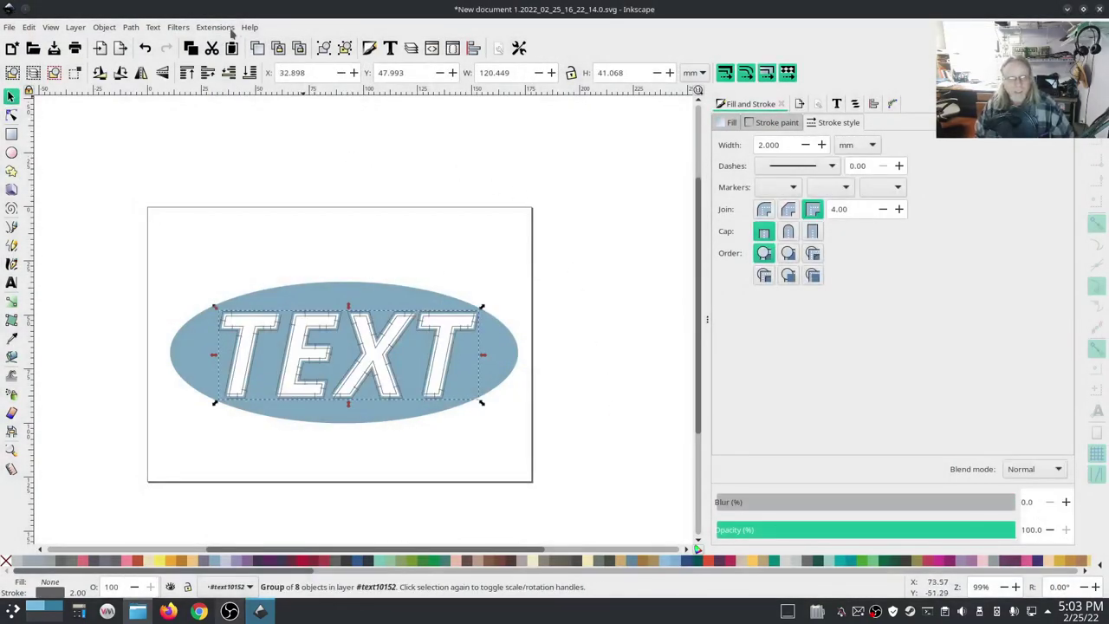
Simulate the design with the satin lettering at 4096 stitches/sec, examine it in realistic view and close the simulator.
left_click(274, 146)
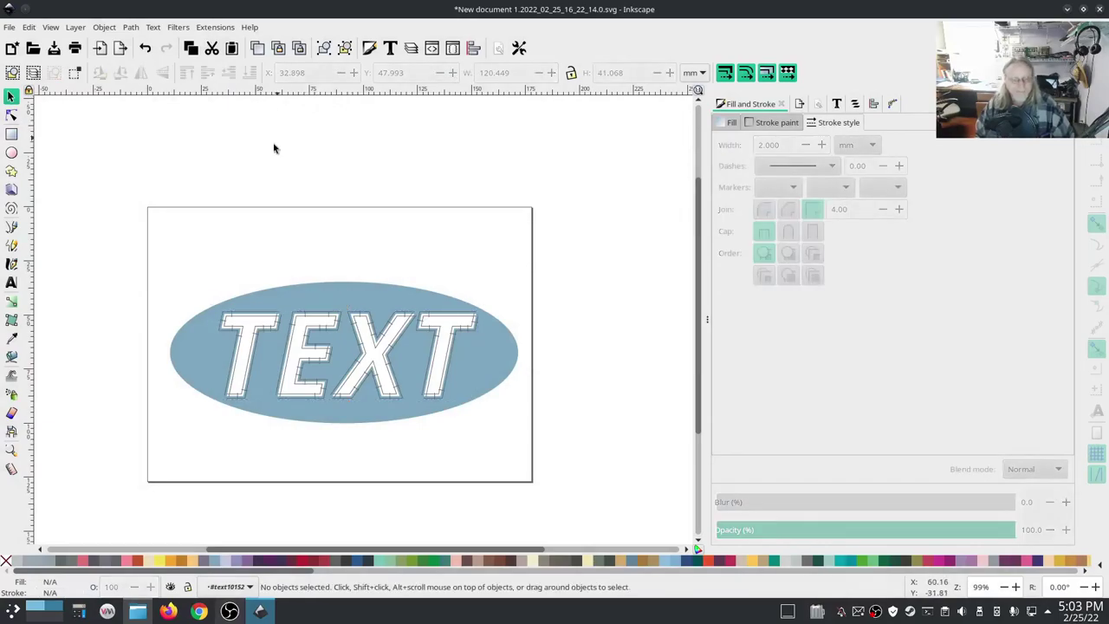
left_click(215, 29)
mouse_move(260, 188)
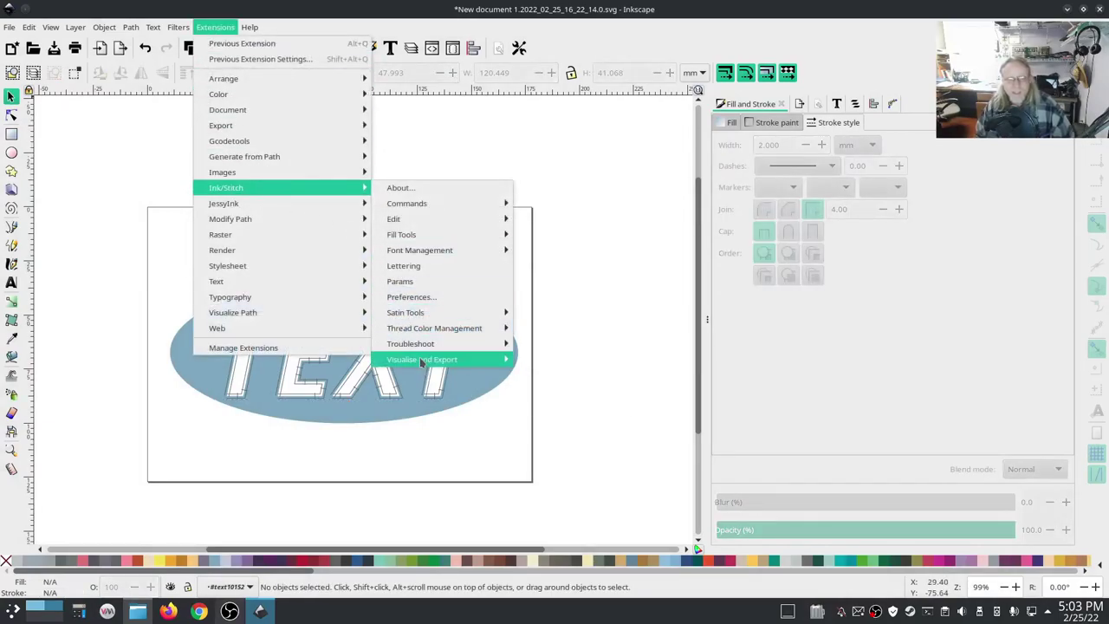
left_click(594, 390)
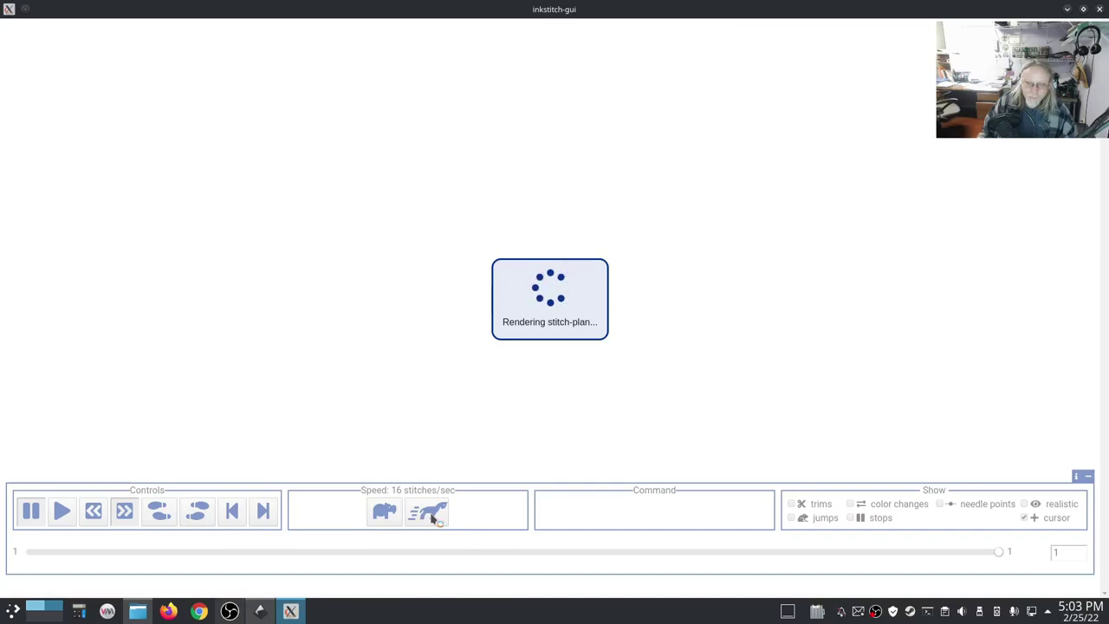
left_click(428, 511)
left_click(427, 511)
left_click(428, 511)
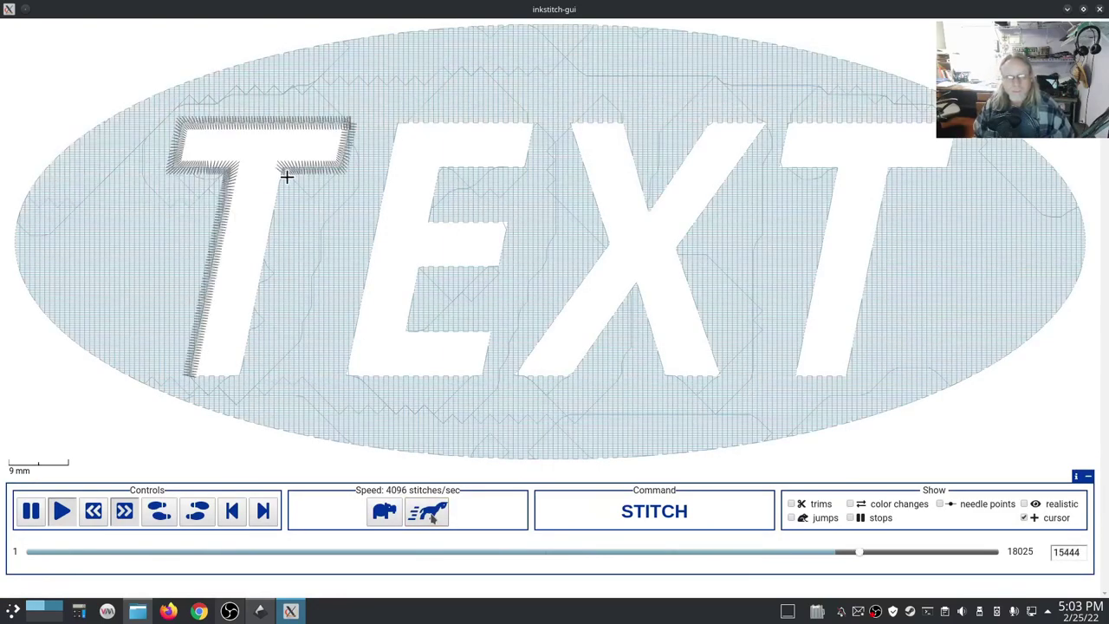
left_click(1024, 504)
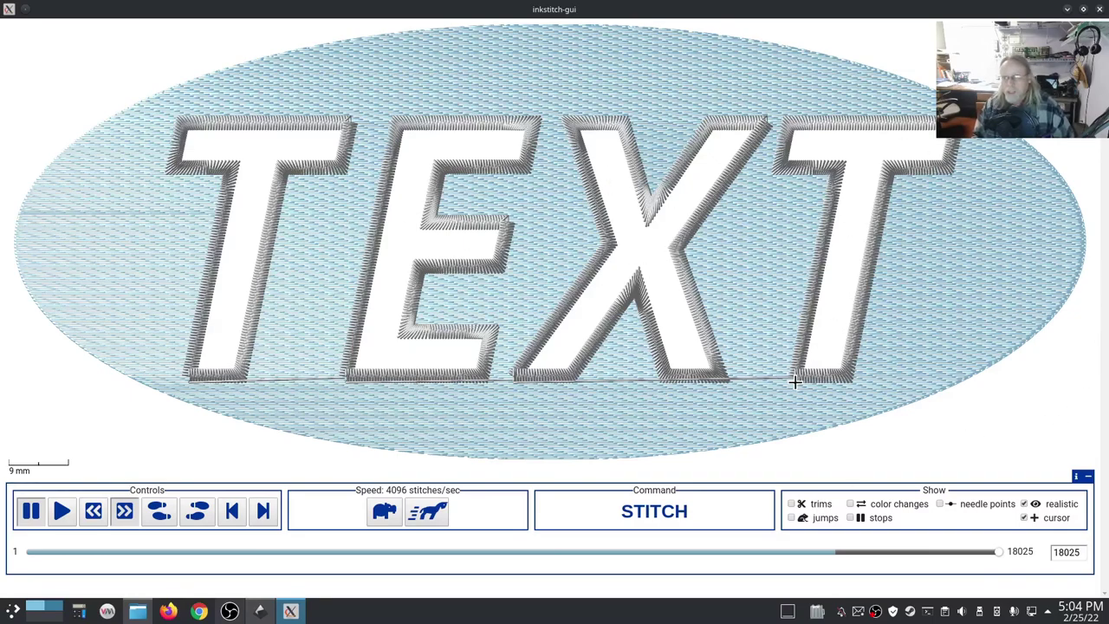
left_click(1100, 9)
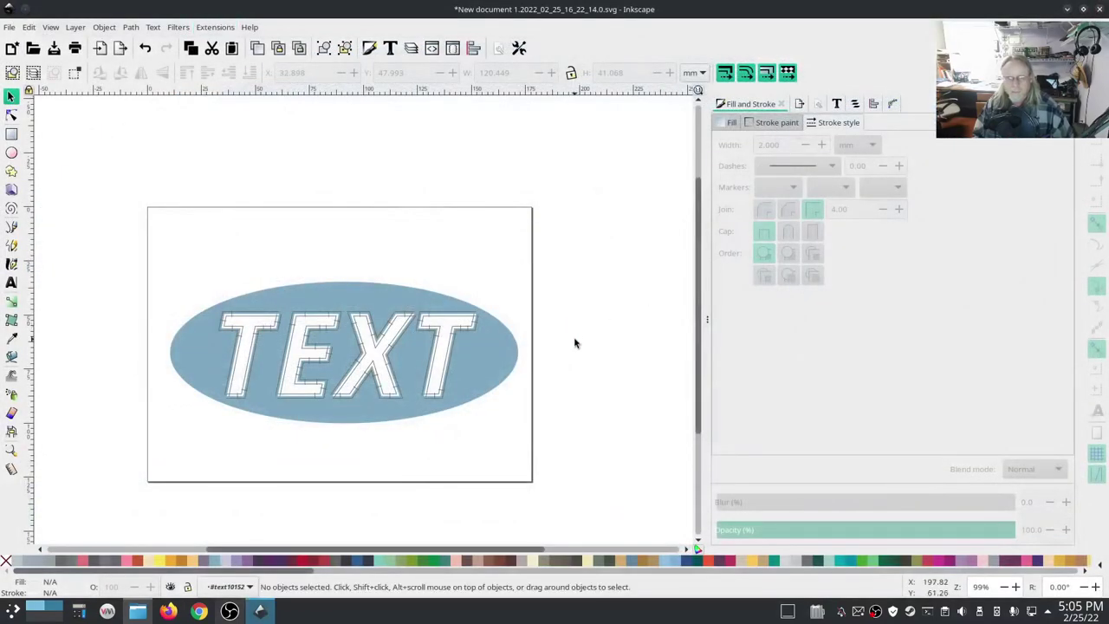
Delete the ellipse together with the satin TEXT lettering from the page.
left_click_drag(569, 436, 82, 254)
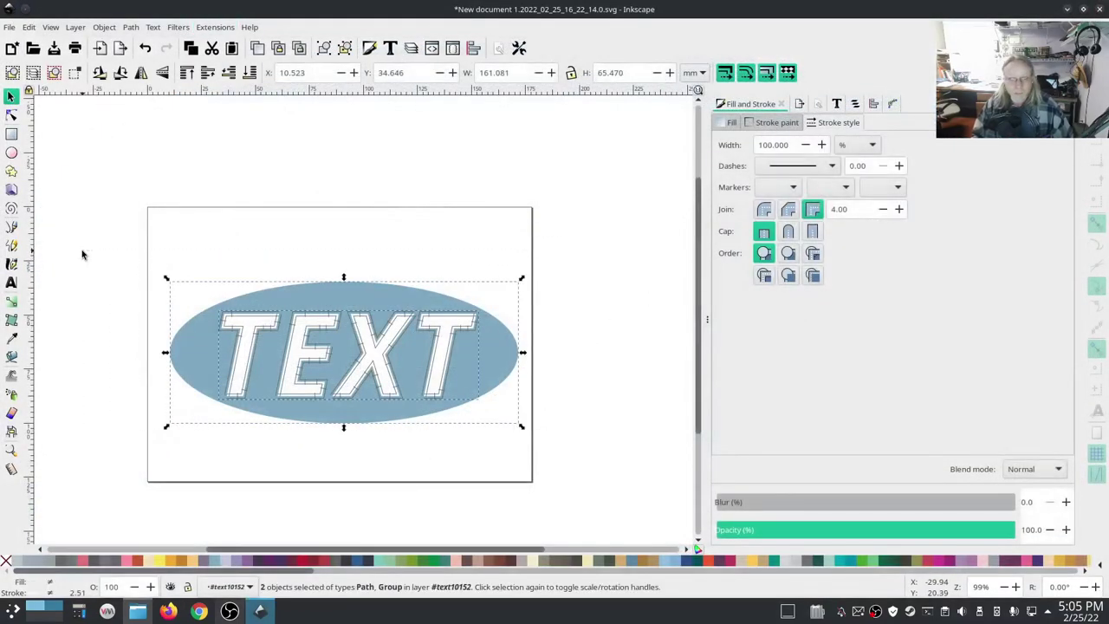
key("Delete")
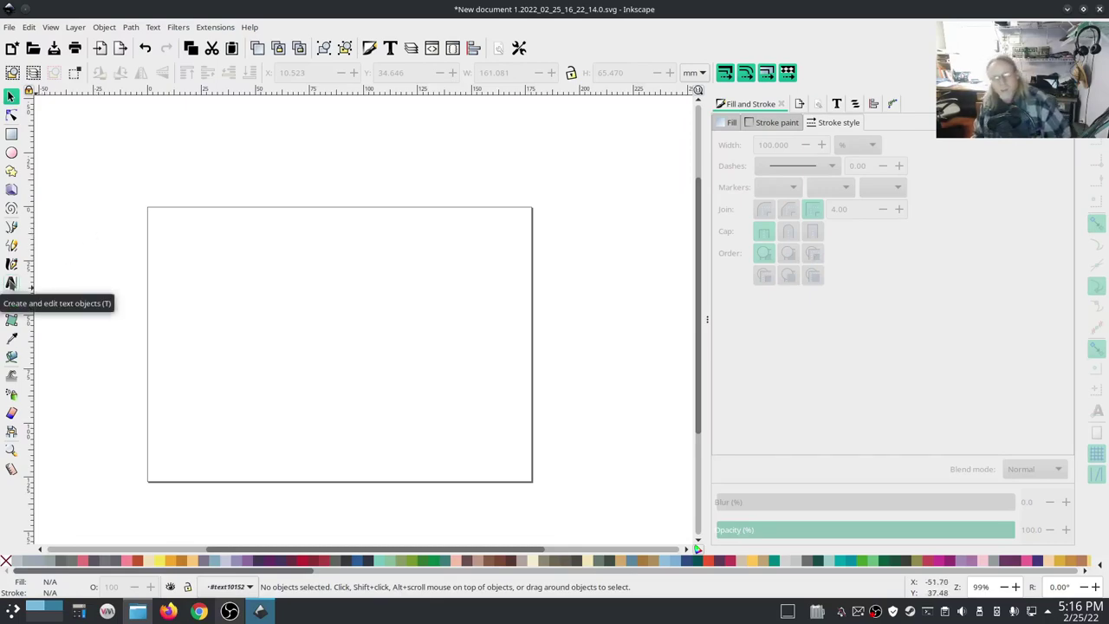
Add the word TEXT to the page in sans-serif Bold Italic.
left_click(12, 283)
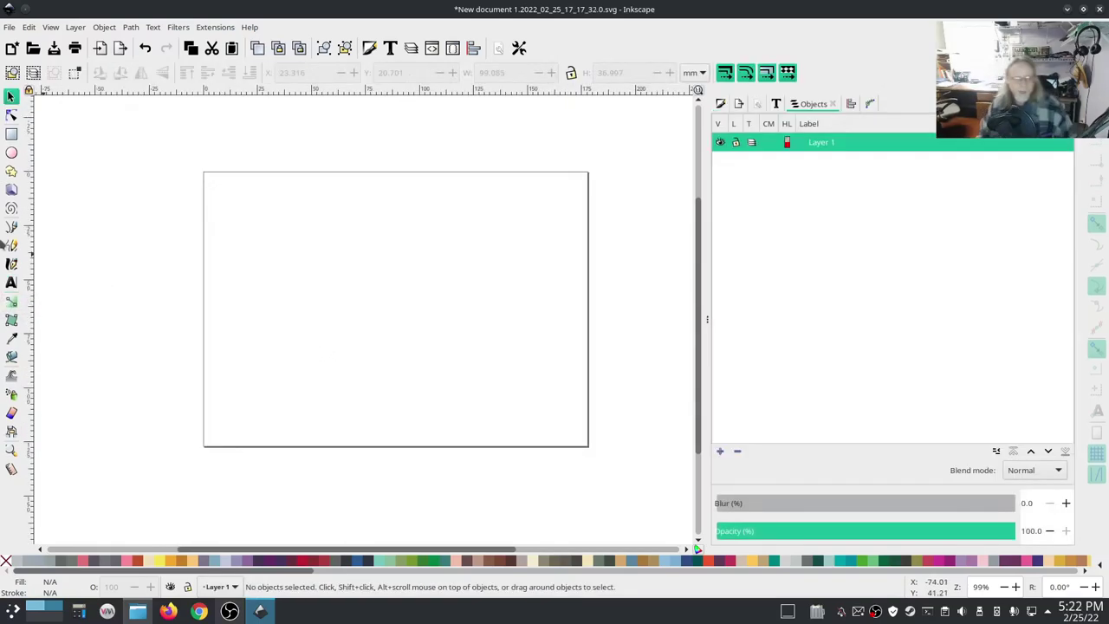
left_click(12, 284)
left_click(267, 318)
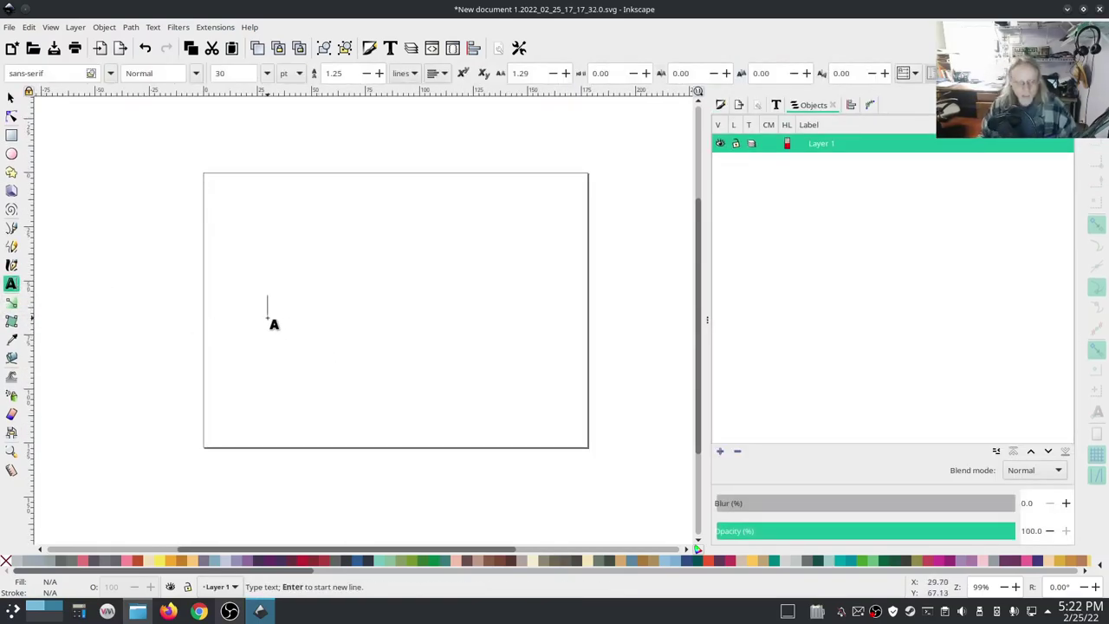
type("TEXT")
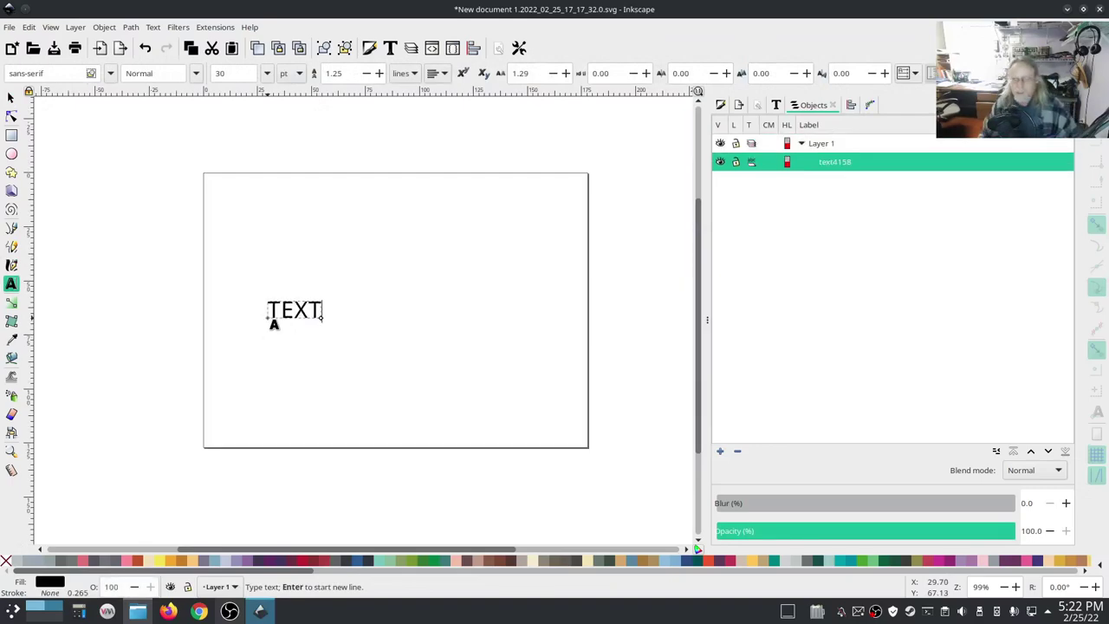
left_click(776, 107)
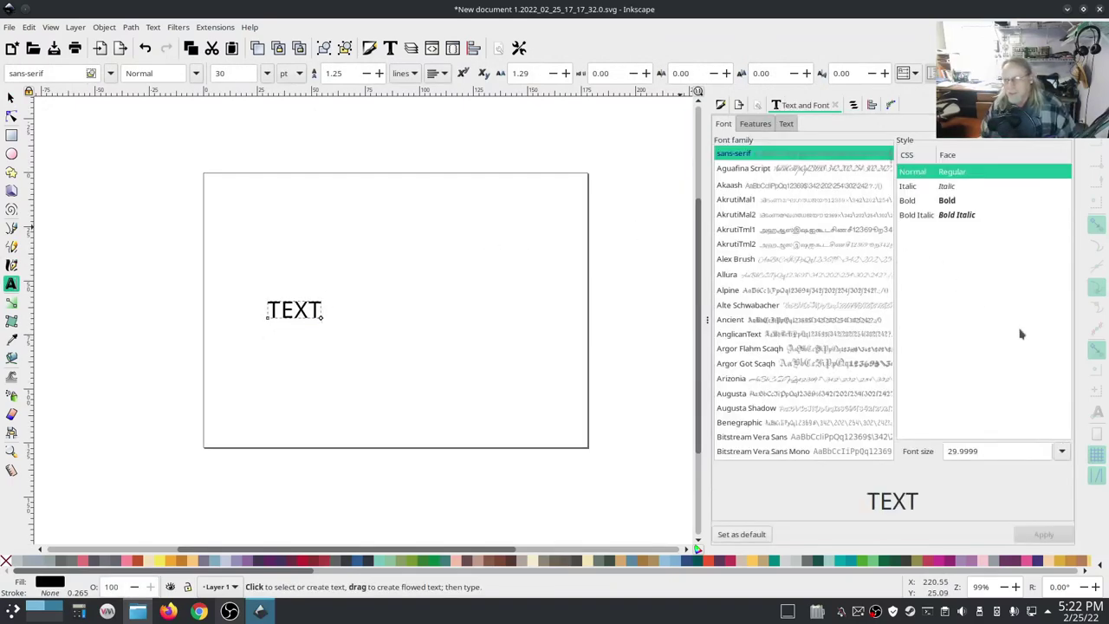
left_click(959, 215)
left_click(1040, 533)
Enlarge the word TEXT to about 111 × 45 mm in the upper part of the page and fill it with light teal.
key("F1")
left_click_drag(326, 321, 454, 275)
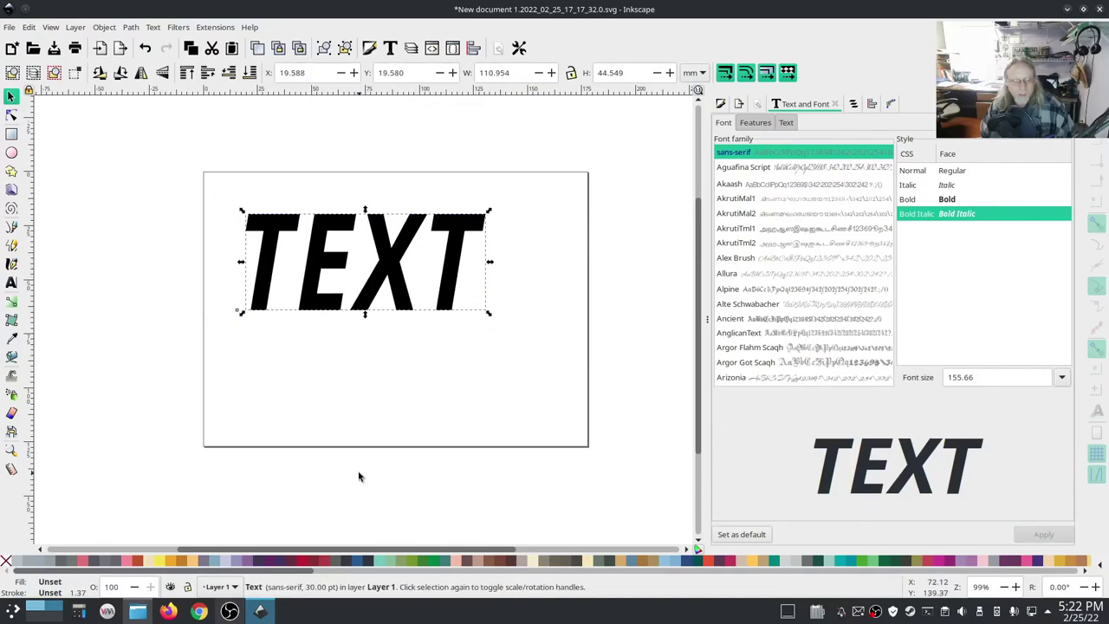
left_click(238, 562)
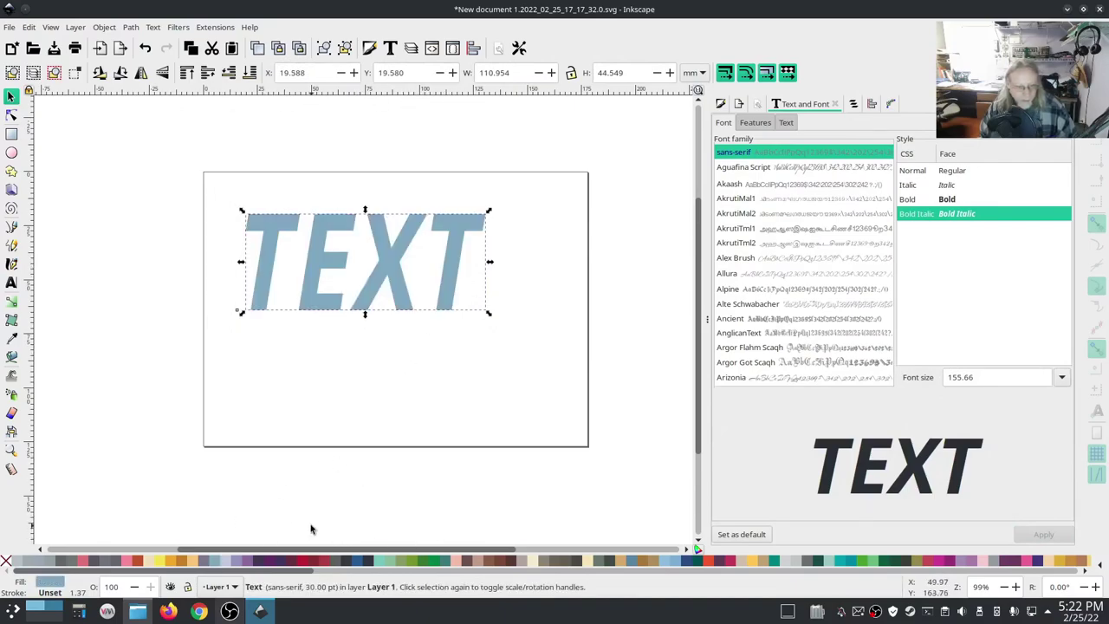
left_click(406, 562)
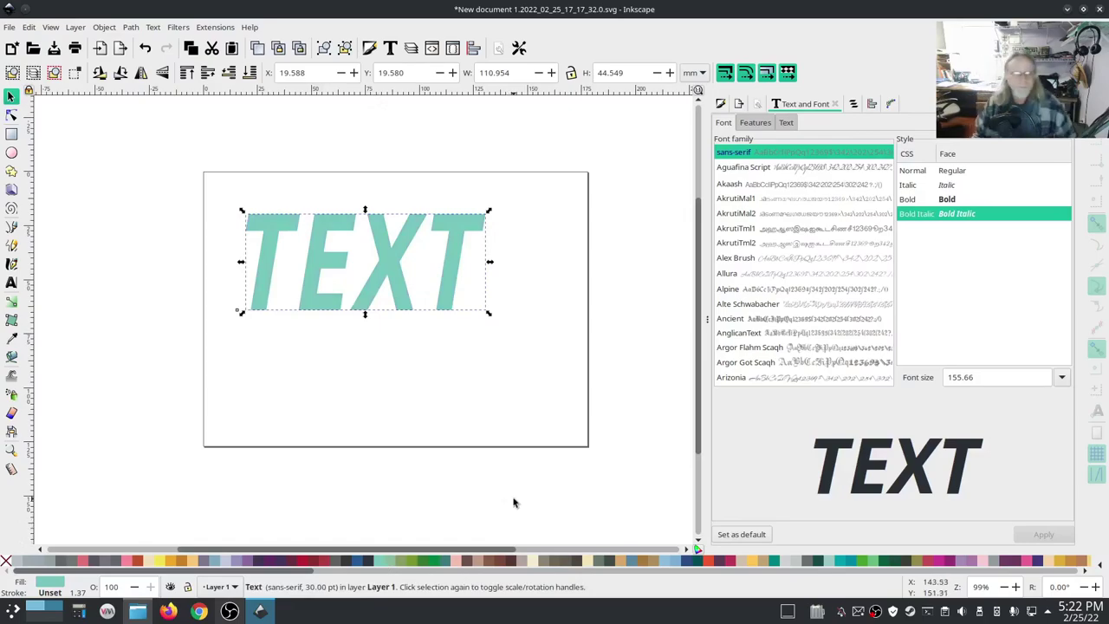
Duplicate the teal TEXT twice in place, so that three identical copies are stacked.
key("ctrl+d")
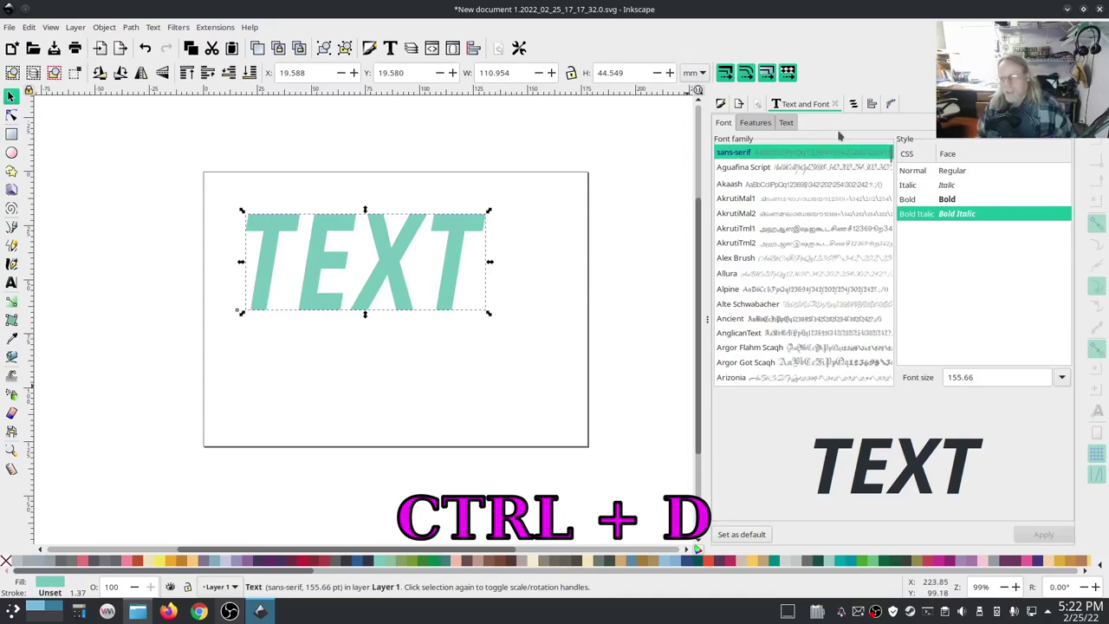
left_click(852, 105)
left_click(837, 198)
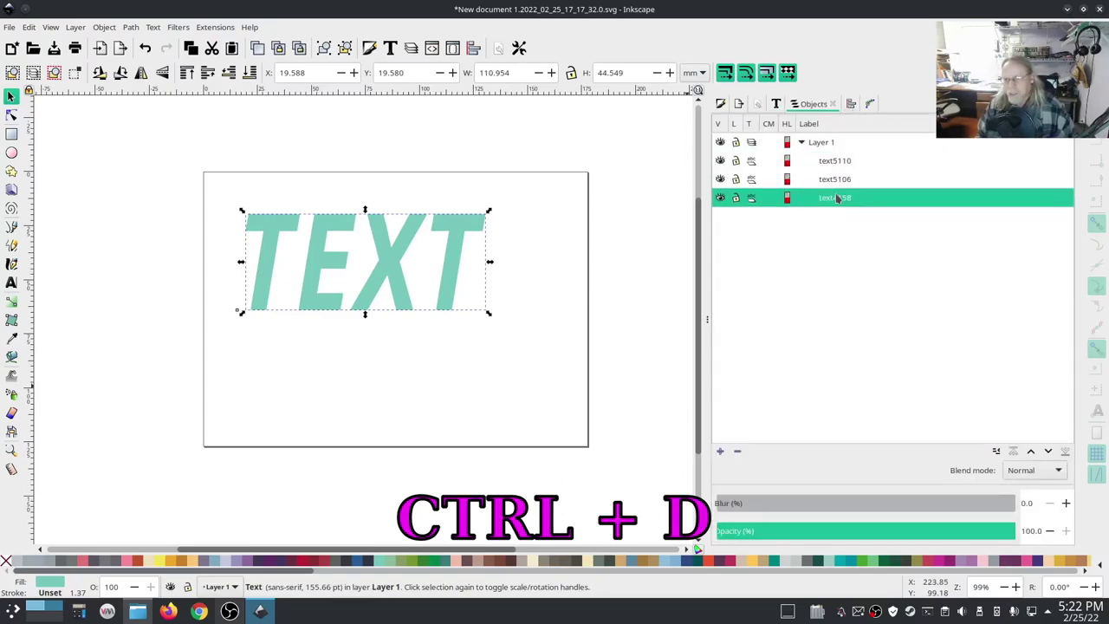
left_click_drag(459, 315, 465, 315)
key("ctrl+z")
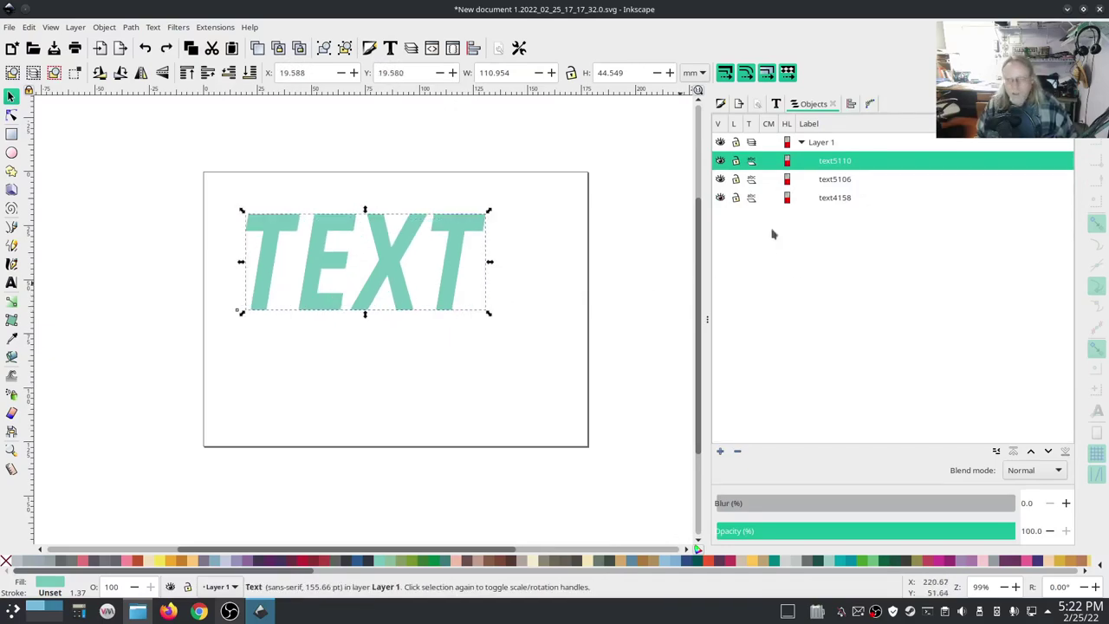
With the two upper copies temporarily hidden, offset the bottommost TEXT to about X 22.8, Y 21.3 mm and fill it dark purple.
left_click(720, 162)
left_click(822, 201)
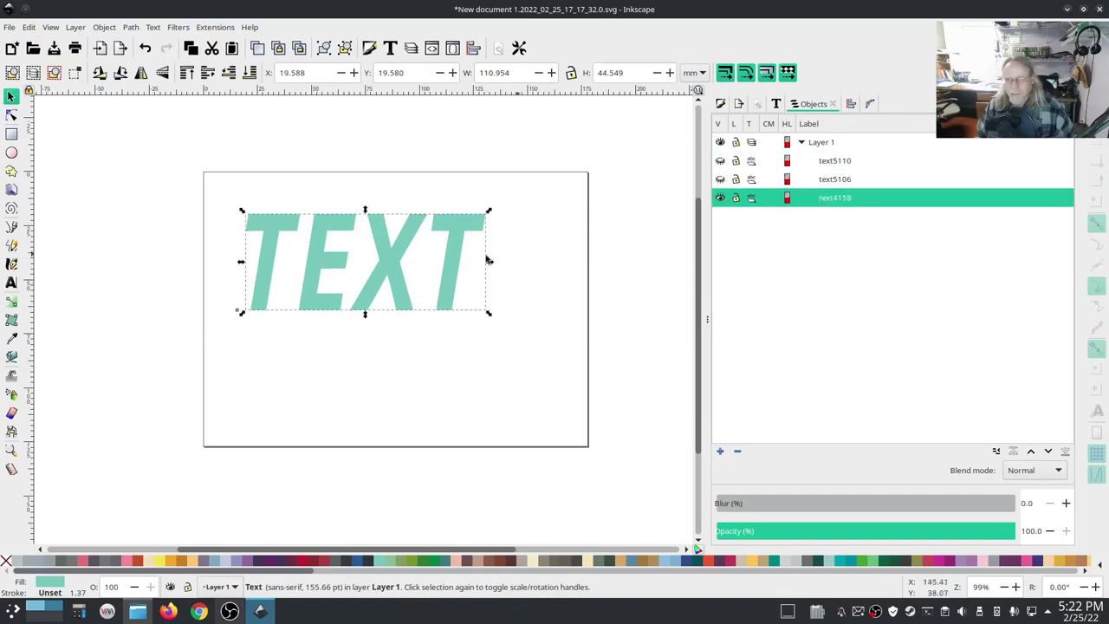
left_click_drag(448, 268, 457, 273)
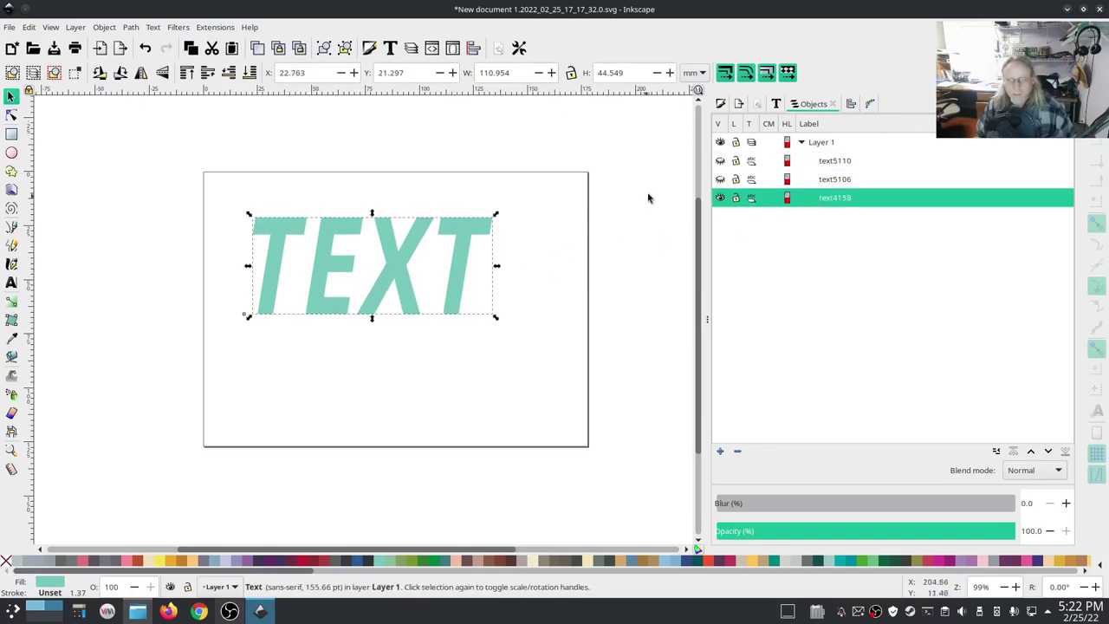
left_click(720, 179)
left_click(721, 161)
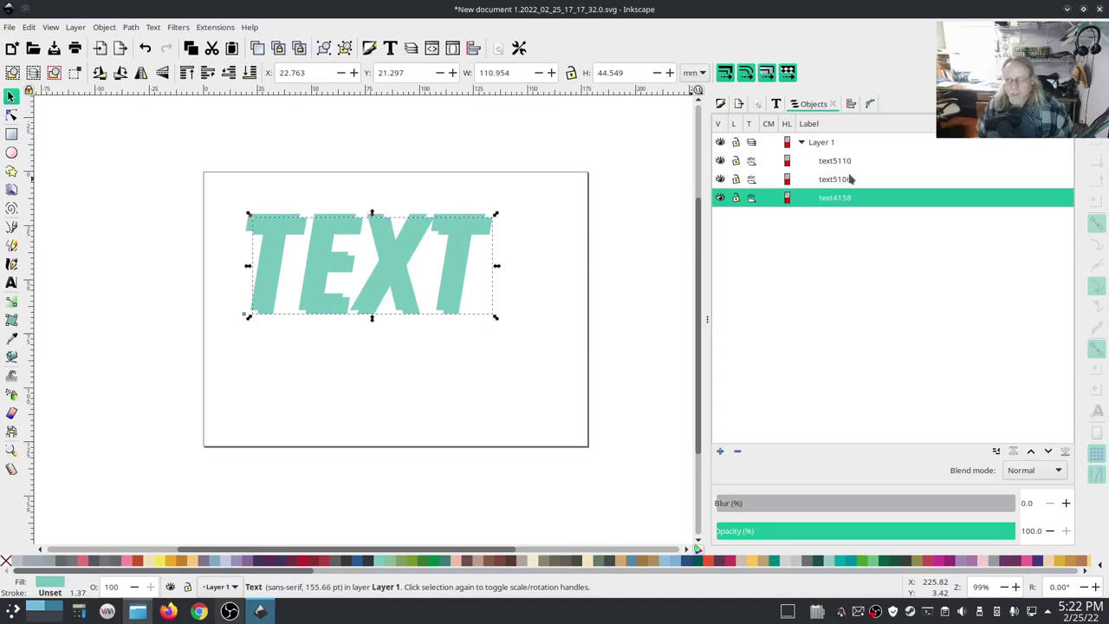
left_click(258, 561)
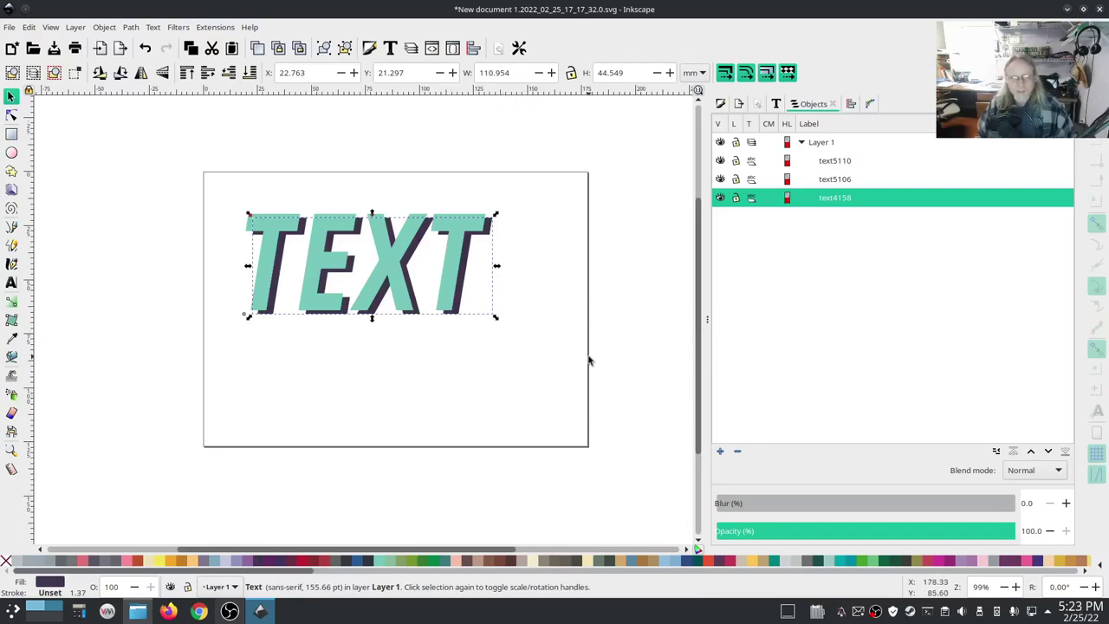
Subtract the topmost teal TEXT copy from the dark purple TEXT with the path Difference operation.
left_click(833, 162)
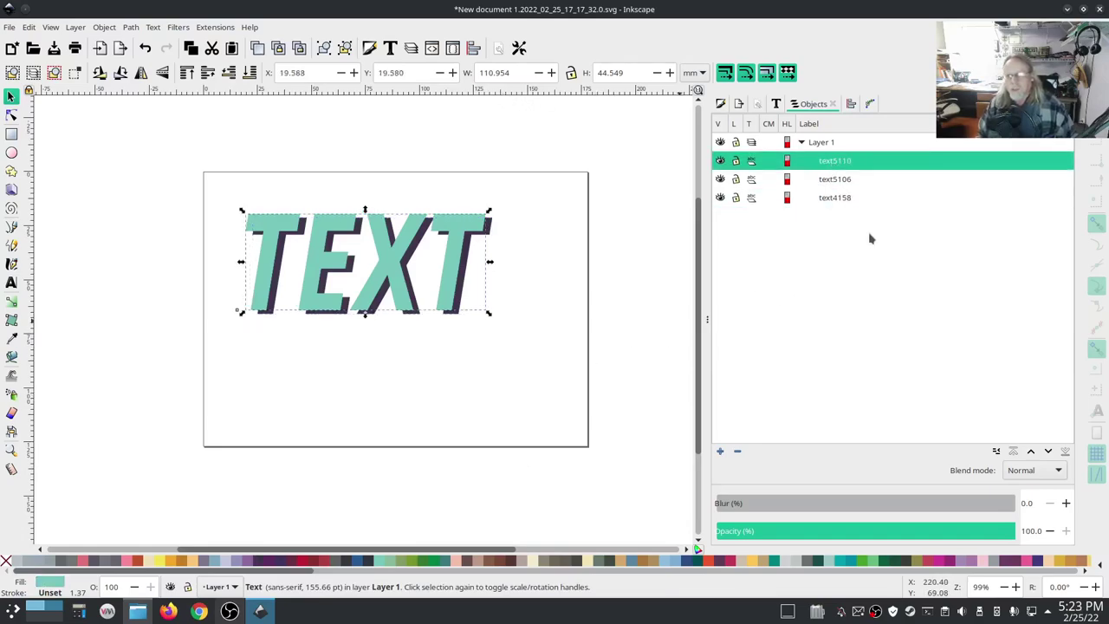
left_click(837, 199, "shift")
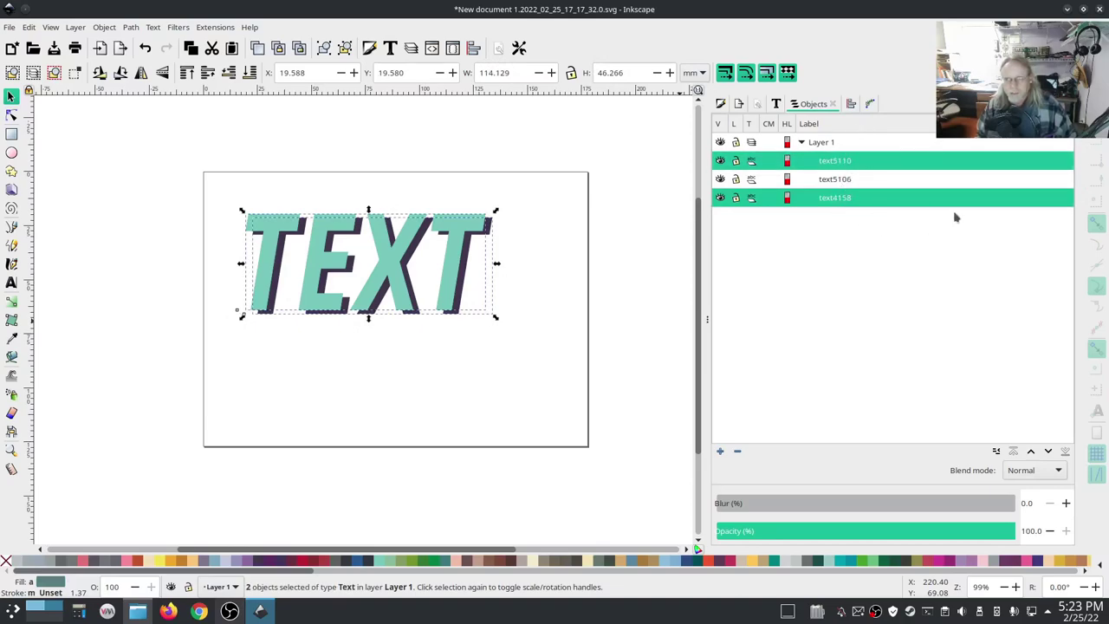
left_click(130, 27)
left_click(155, 109)
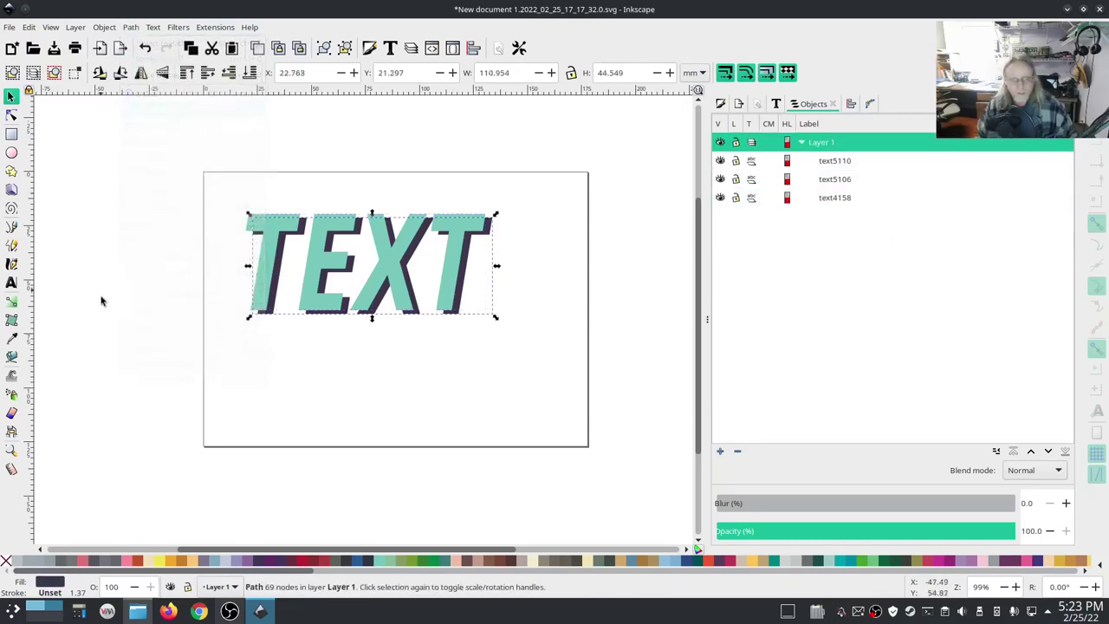
left_click(457, 332)
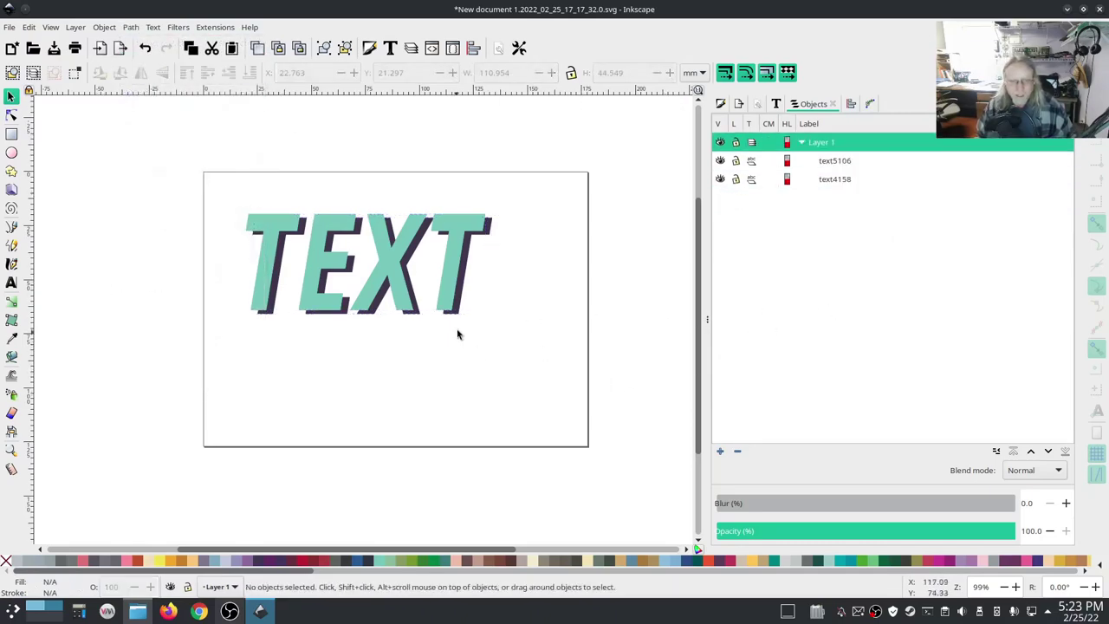
Move the cut purple shadow away from the teal lettering to inspect its shape, and undo the move.
left_click_drag(460, 317, 519, 435)
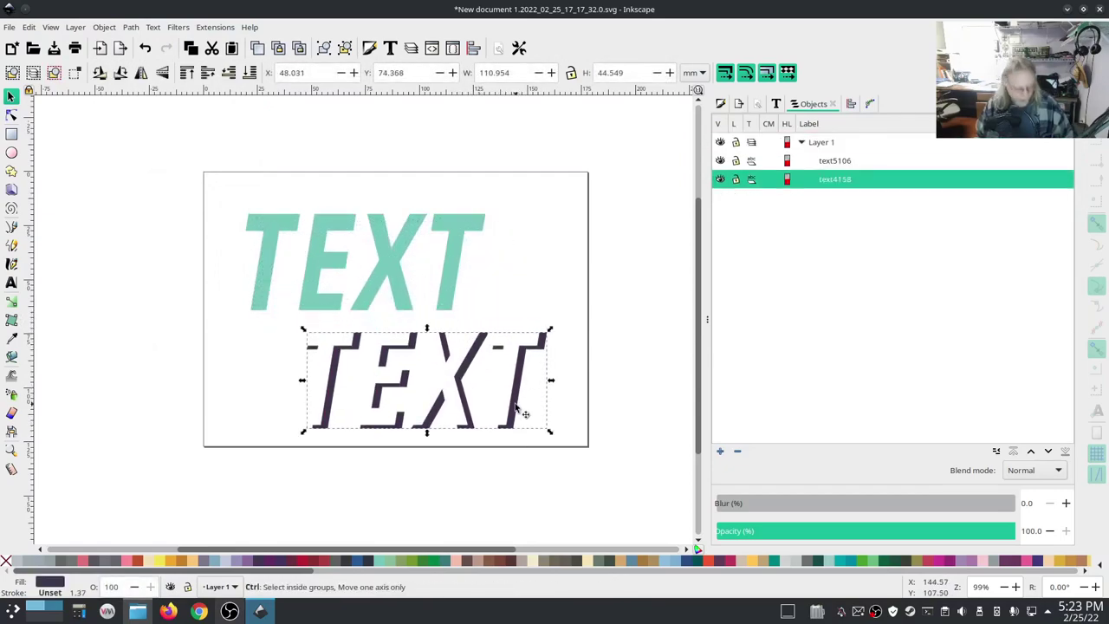
key("ctrl+z")
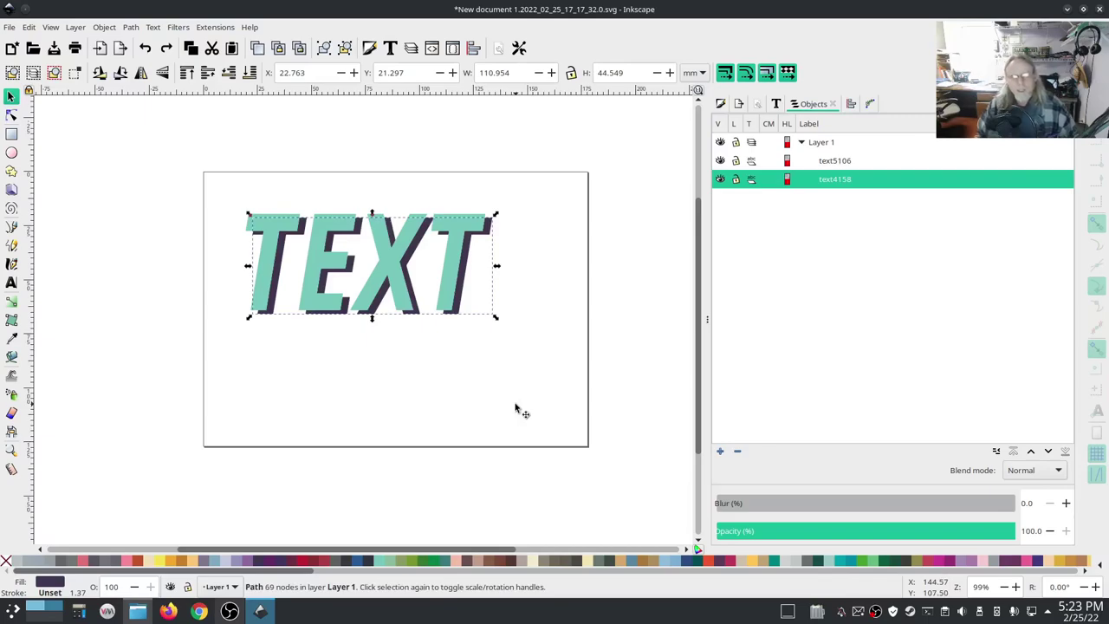
left_click(636, 306)
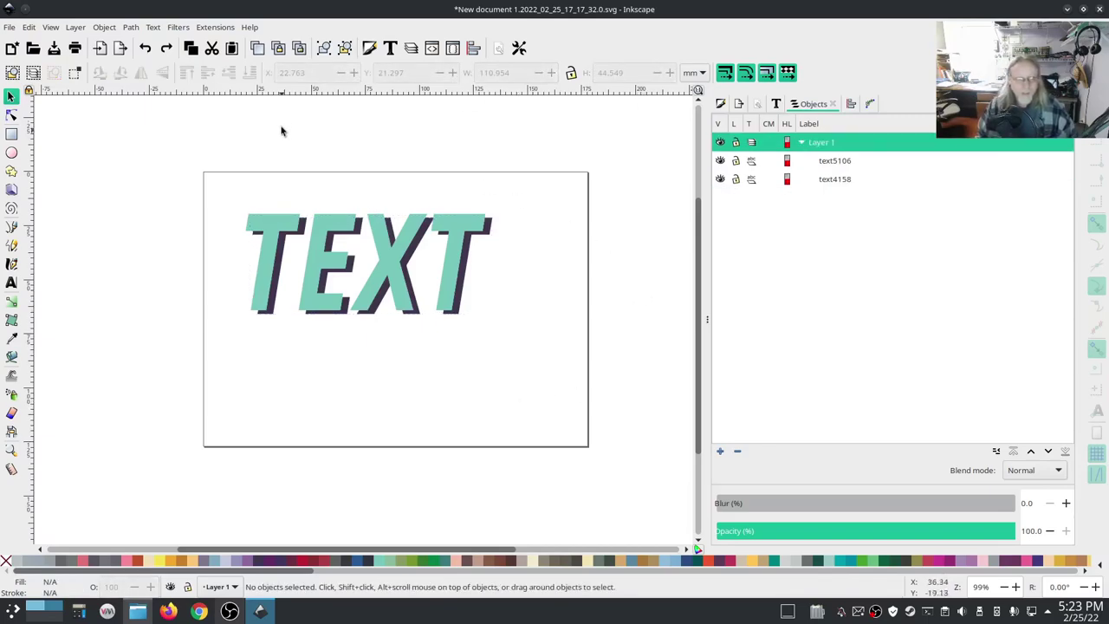
left_click(215, 28)
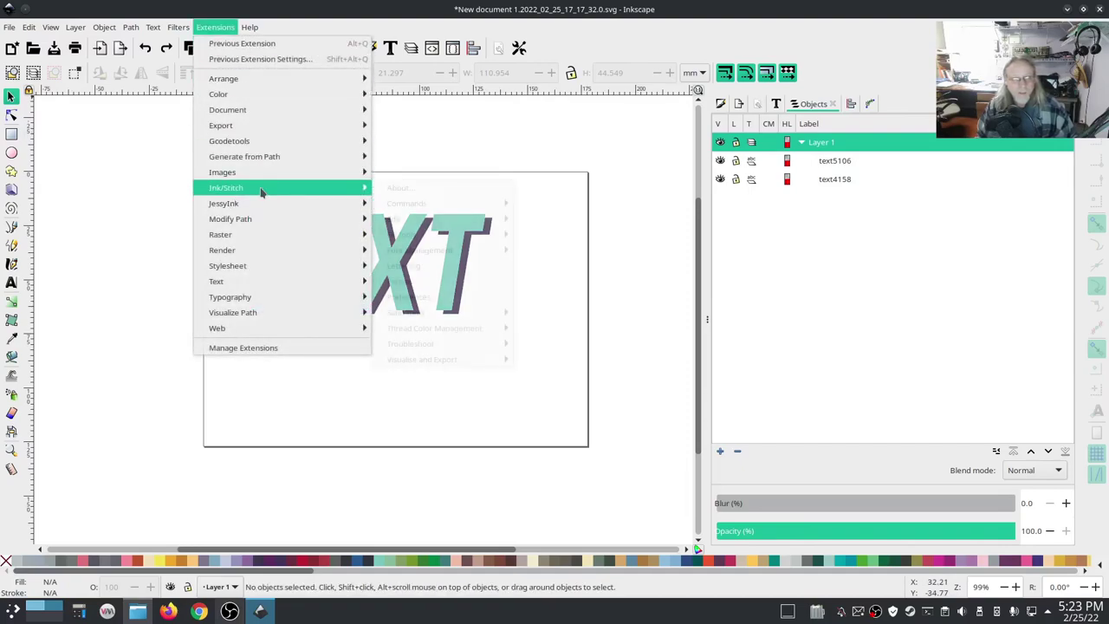
mouse_move(262, 192)
left_click(653, 324)
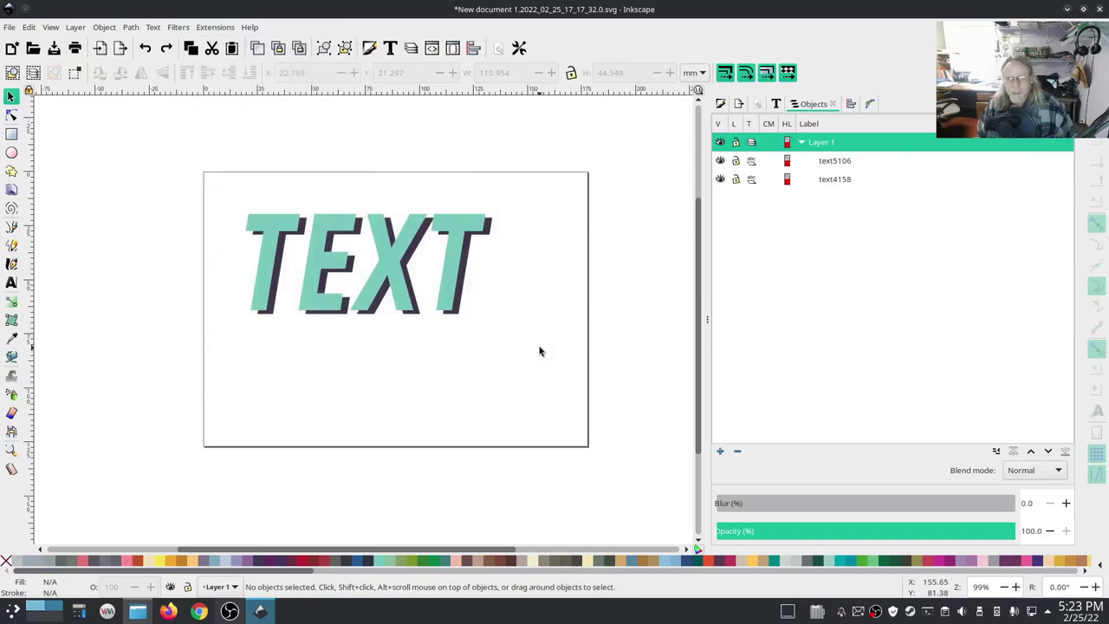
Convert the teal TEXT and its purple shadow together to paths.
left_click_drag(542, 346, 214, 154)
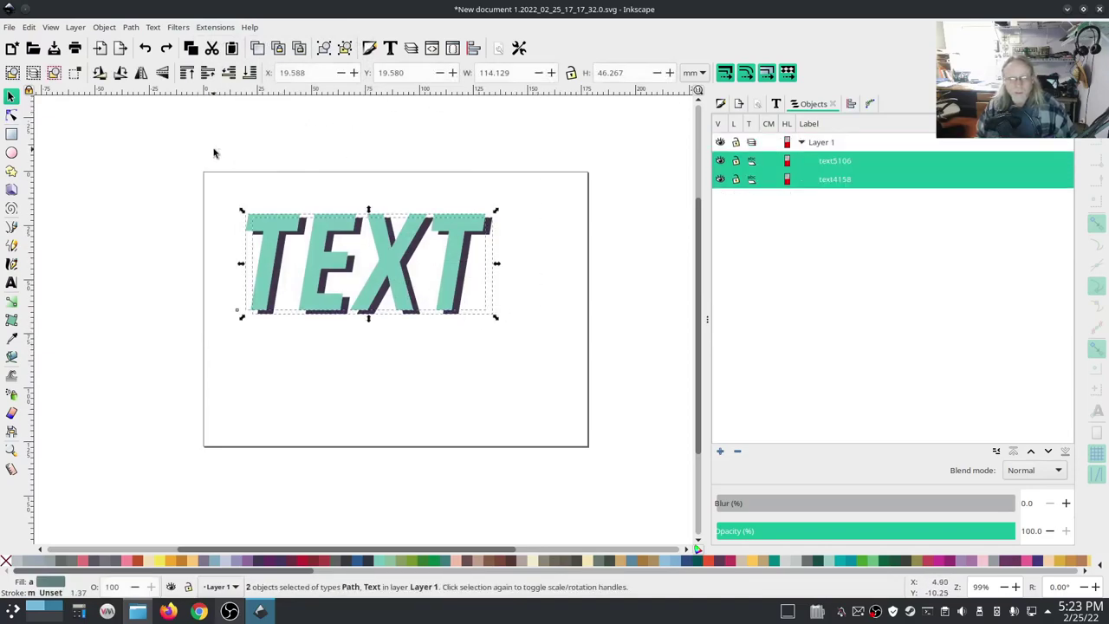
left_click(131, 27)
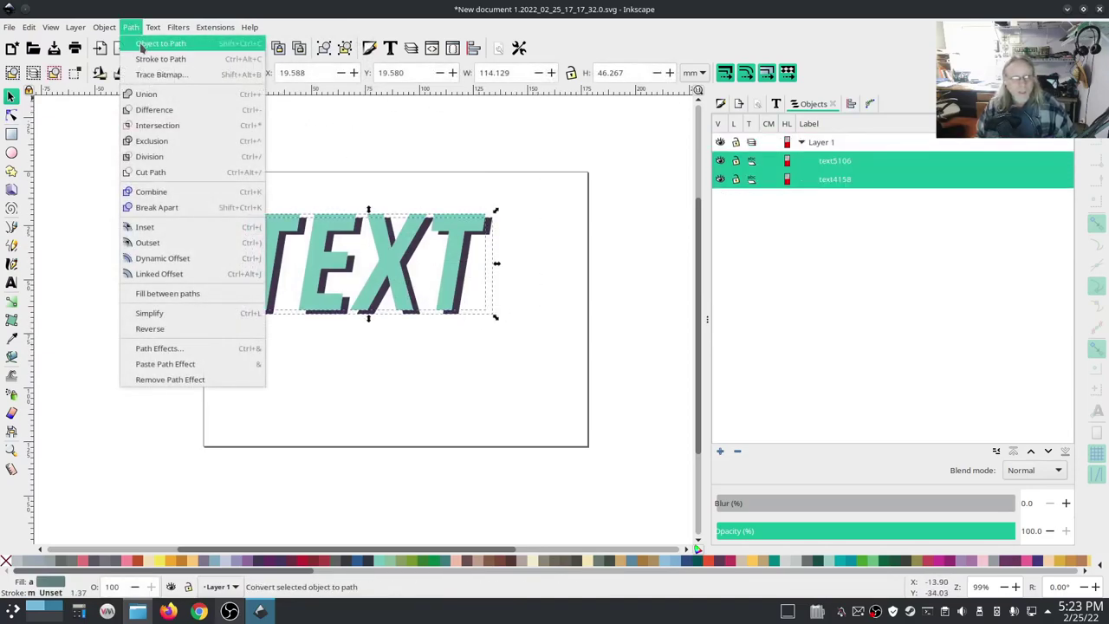
left_click(141, 45)
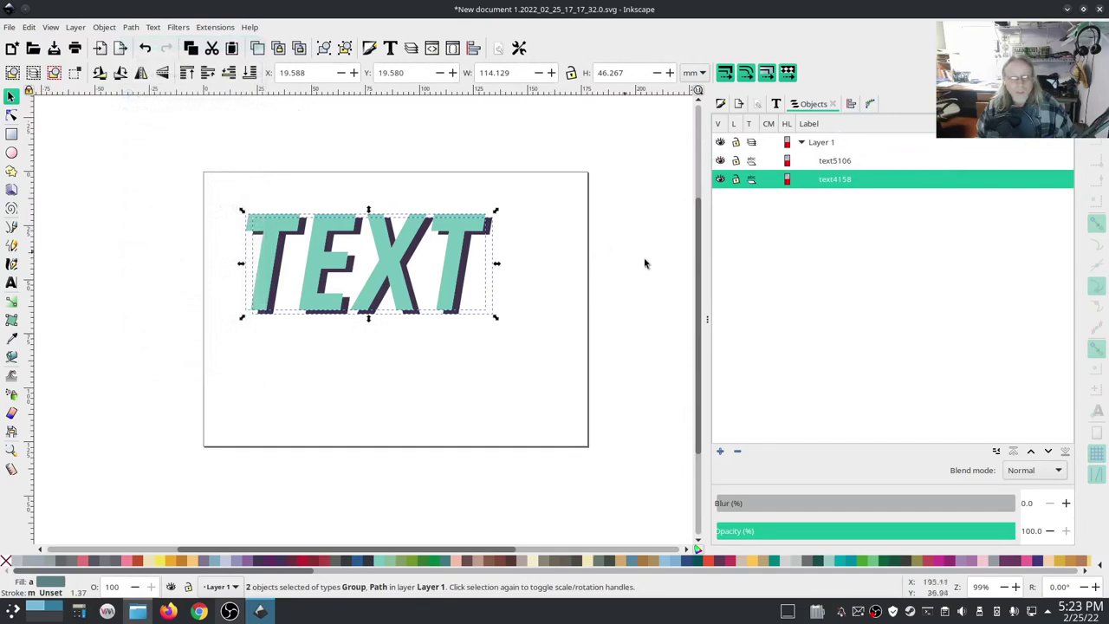
Apply Ink/Stitch Break Apart Fill Objects with the Simple method to the lettering and its shadow.
left_click(215, 27)
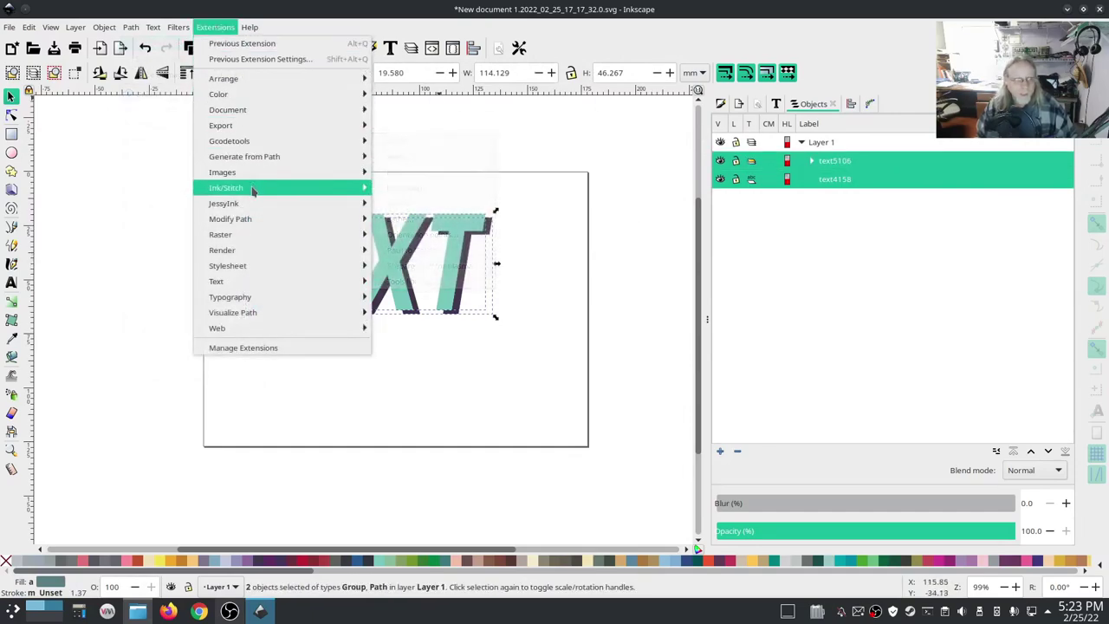
mouse_move(442, 235)
left_click(572, 236)
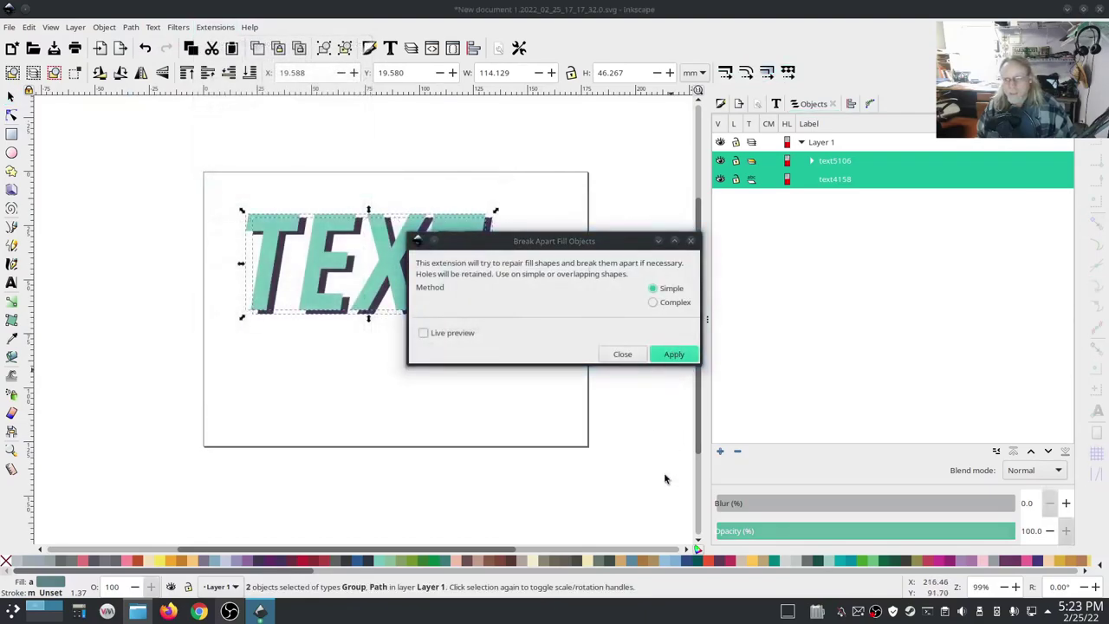
key("Return")
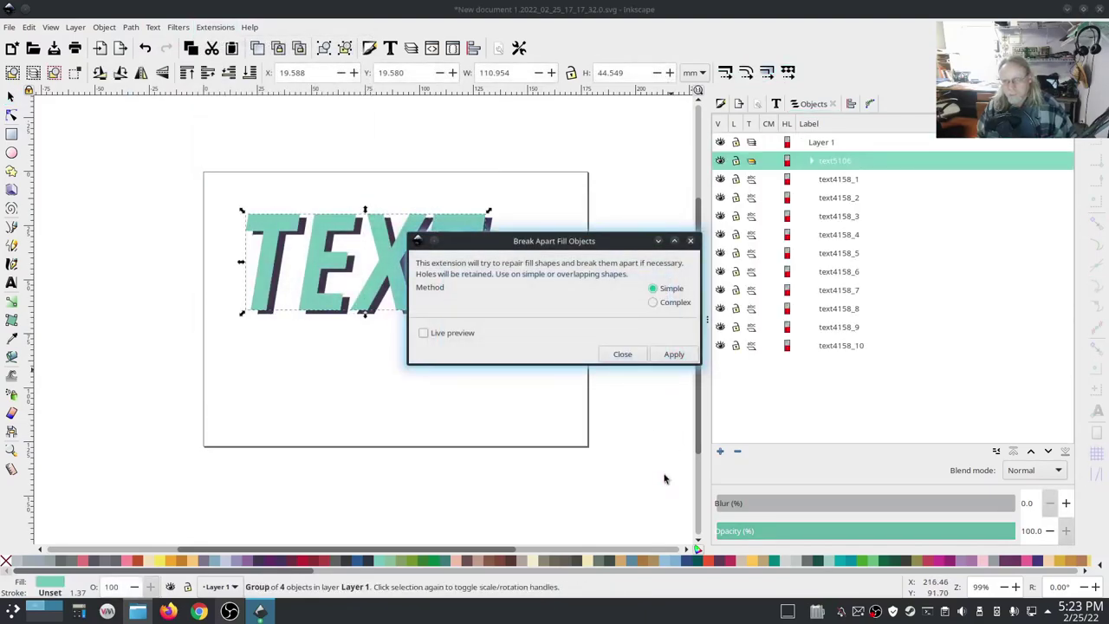
left_click(623, 354)
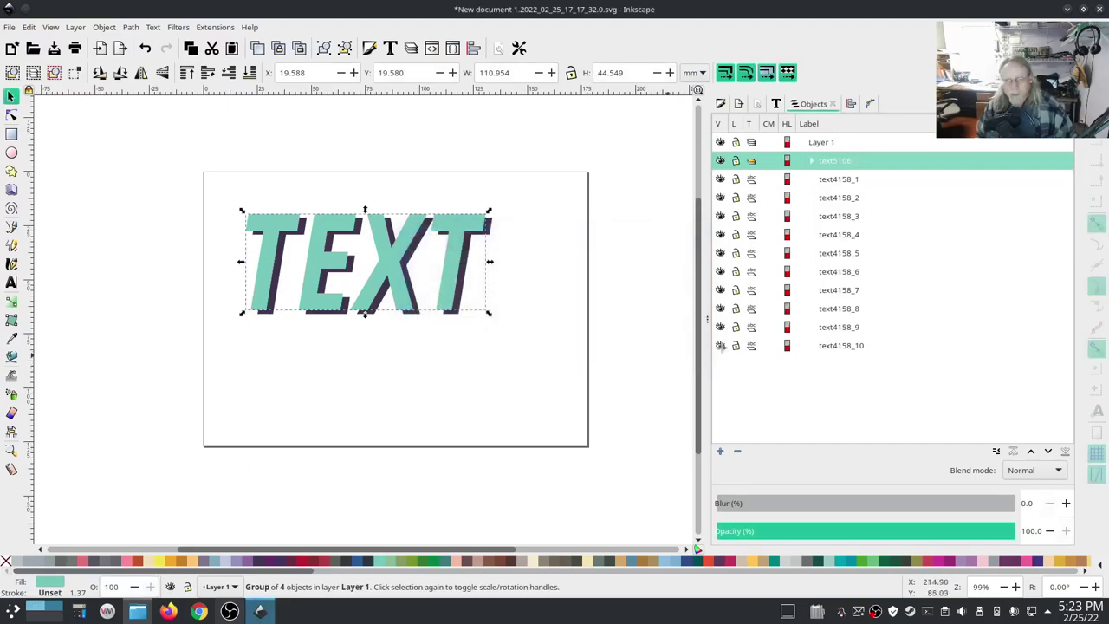
Attach the Ink/Stitch "Trim thread after sewing this object" command to all teal letter paths and purple shadow pieces.
left_click(811, 160)
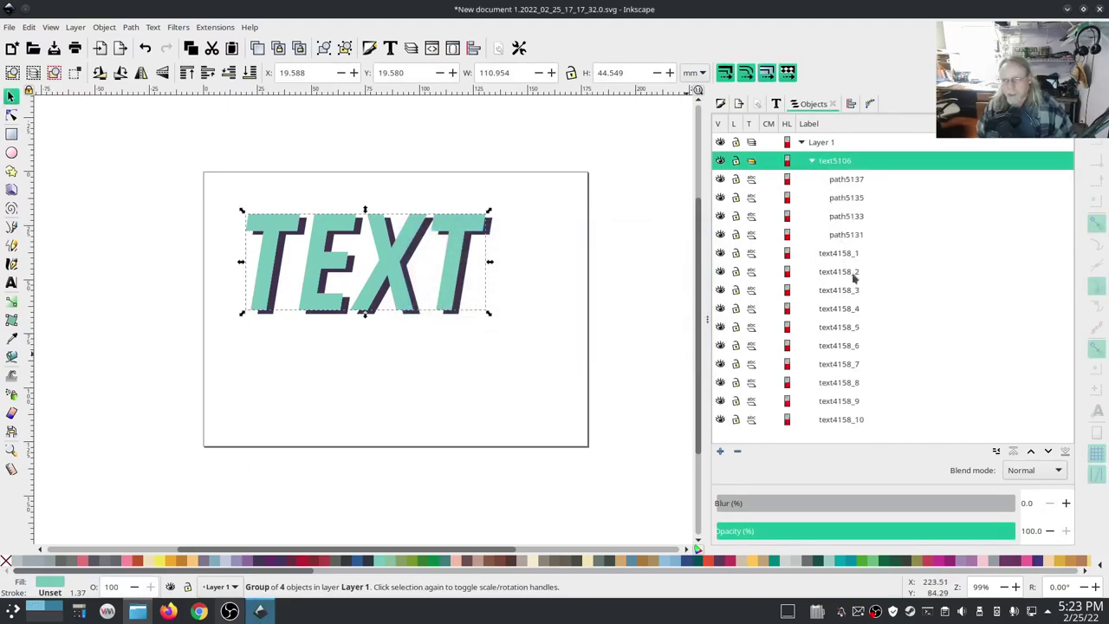
left_click(842, 420, "shift")
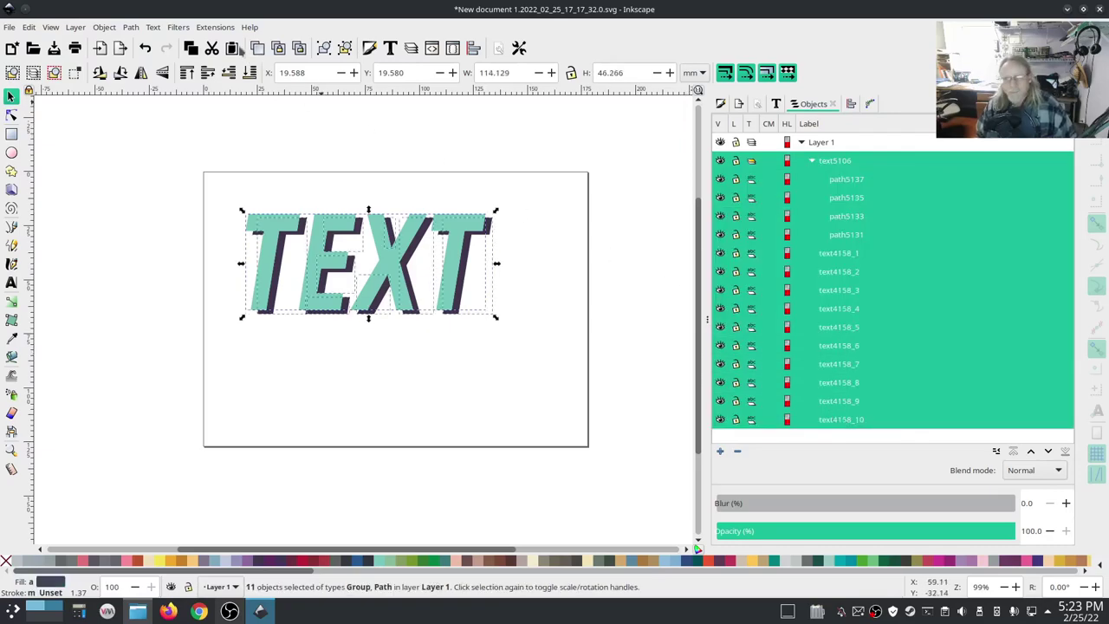
left_click(215, 26)
mouse_move(245, 194)
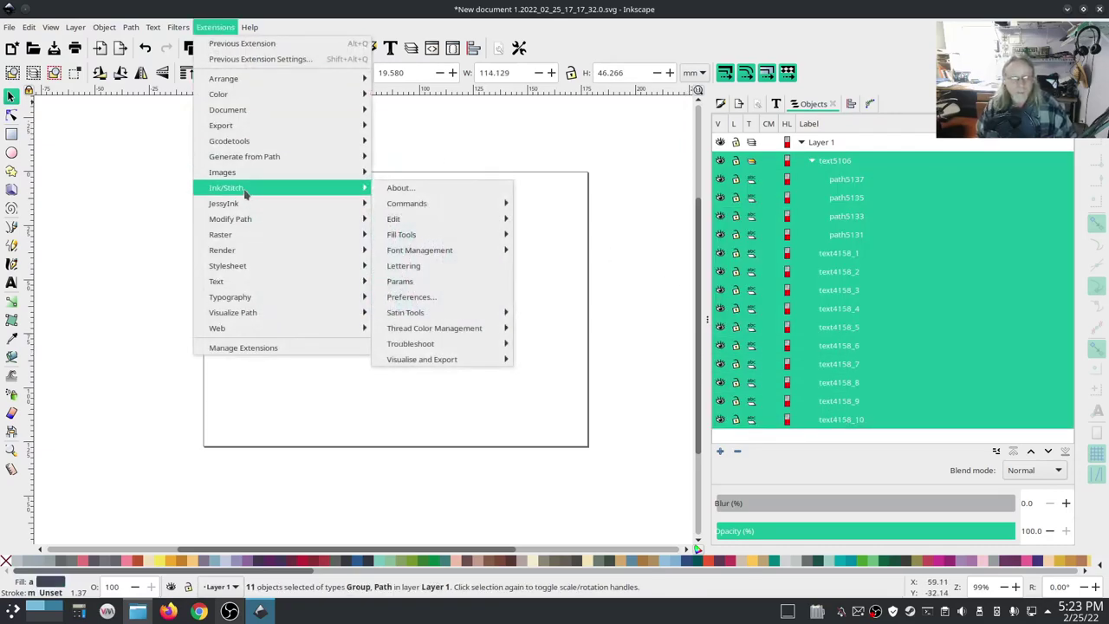
mouse_move(450, 204)
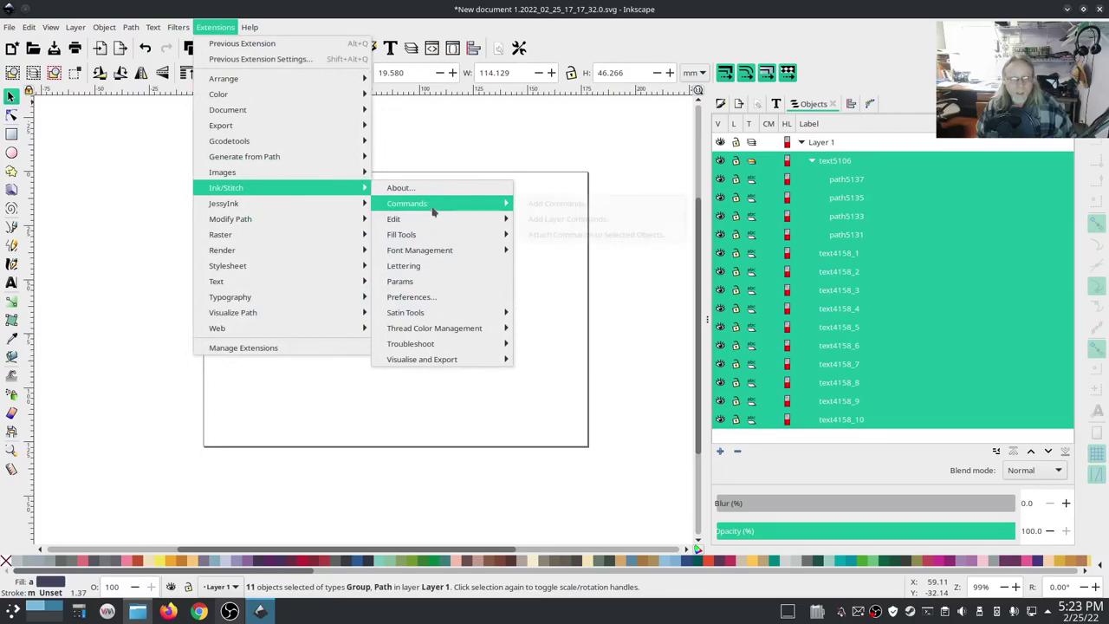
left_click(605, 239)
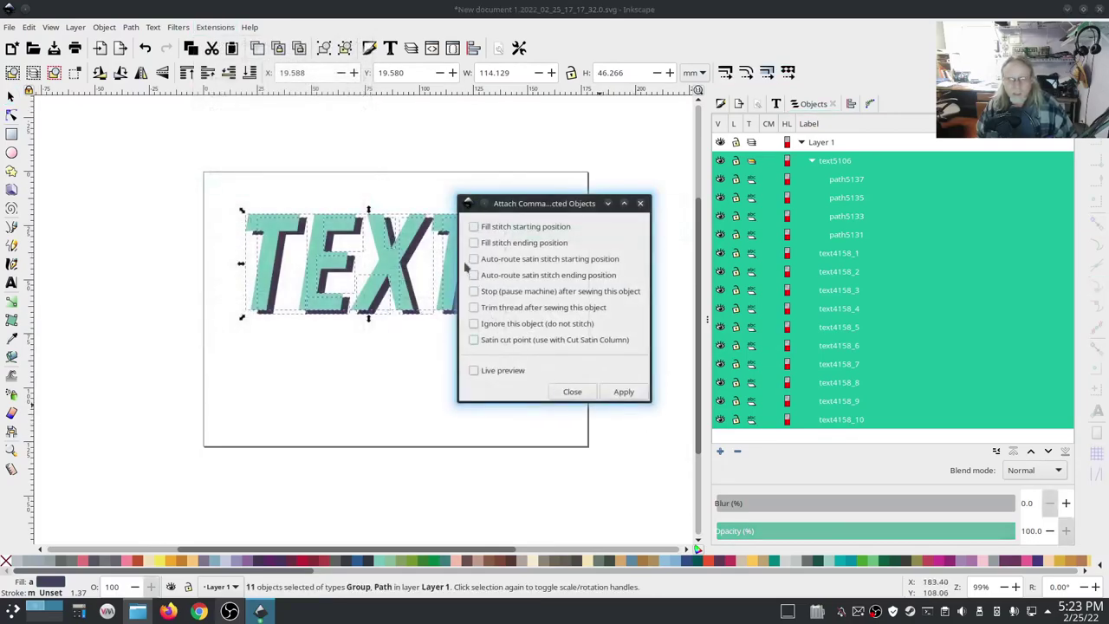
left_click(473, 308)
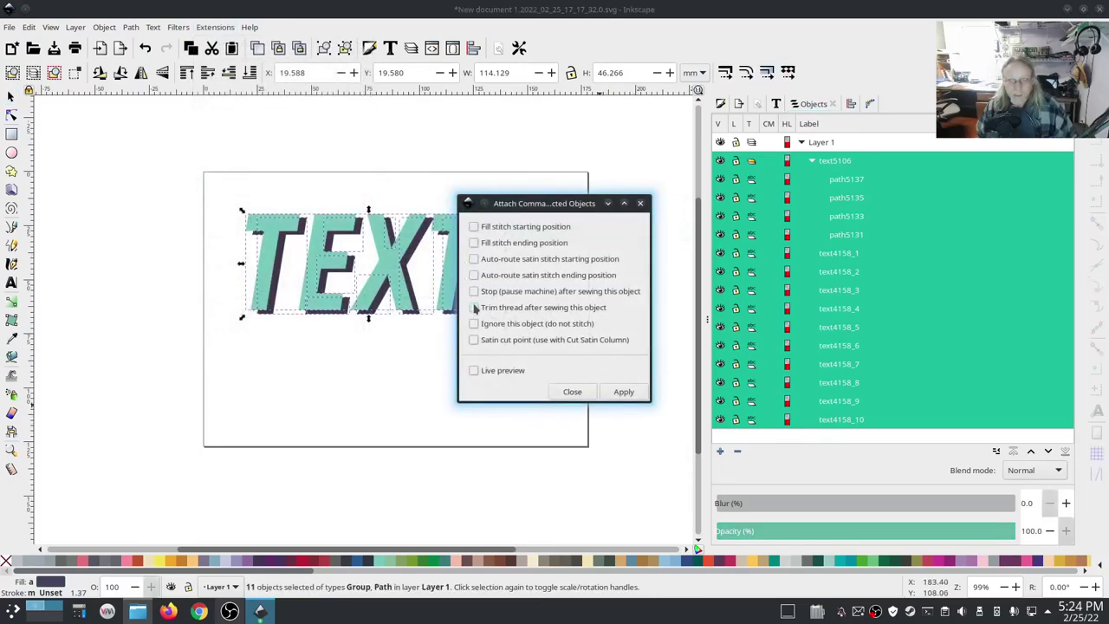
left_click(633, 397)
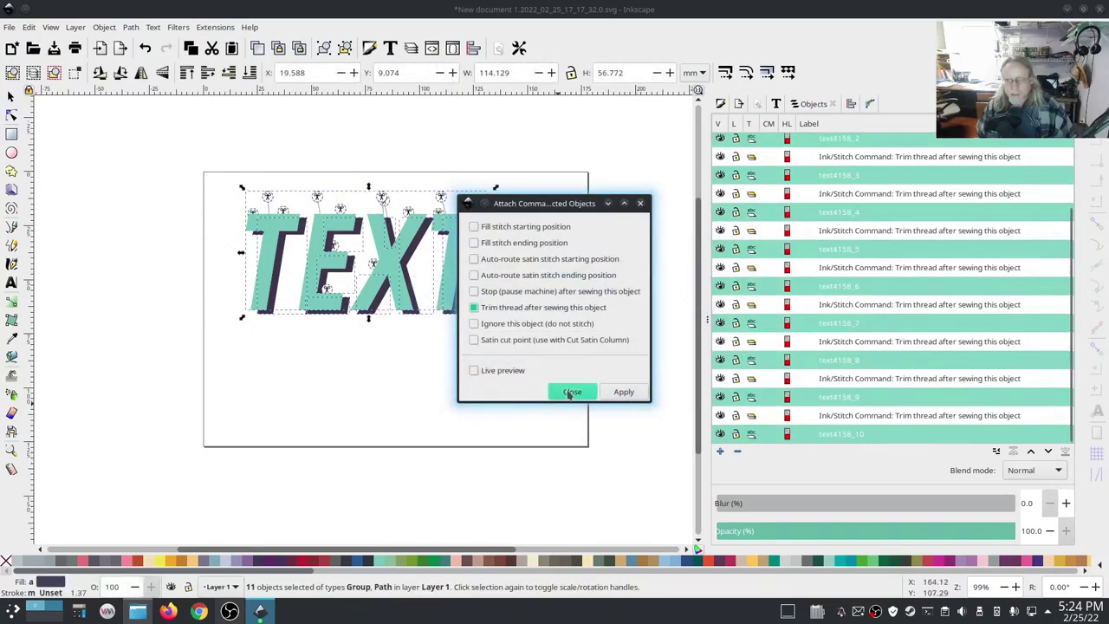
left_click(572, 392)
Clear the selection and open the whole TEXT design in the Ink/Stitch stitch simulator.
left_click(642, 350)
left_click(215, 26)
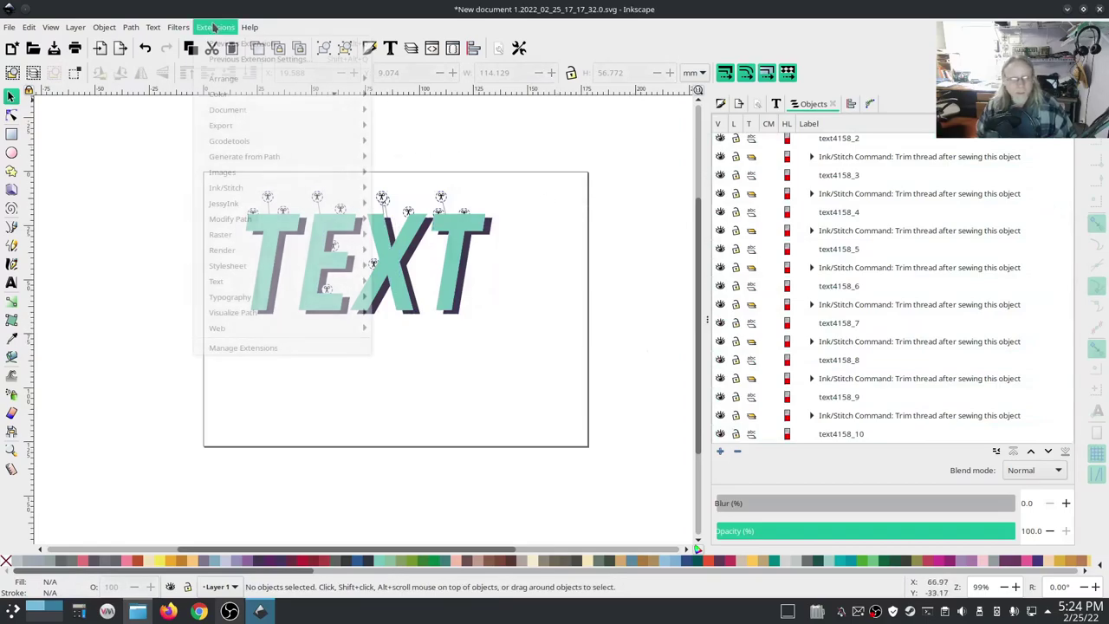
mouse_move(260, 187)
mouse_move(502, 361)
left_click(573, 390)
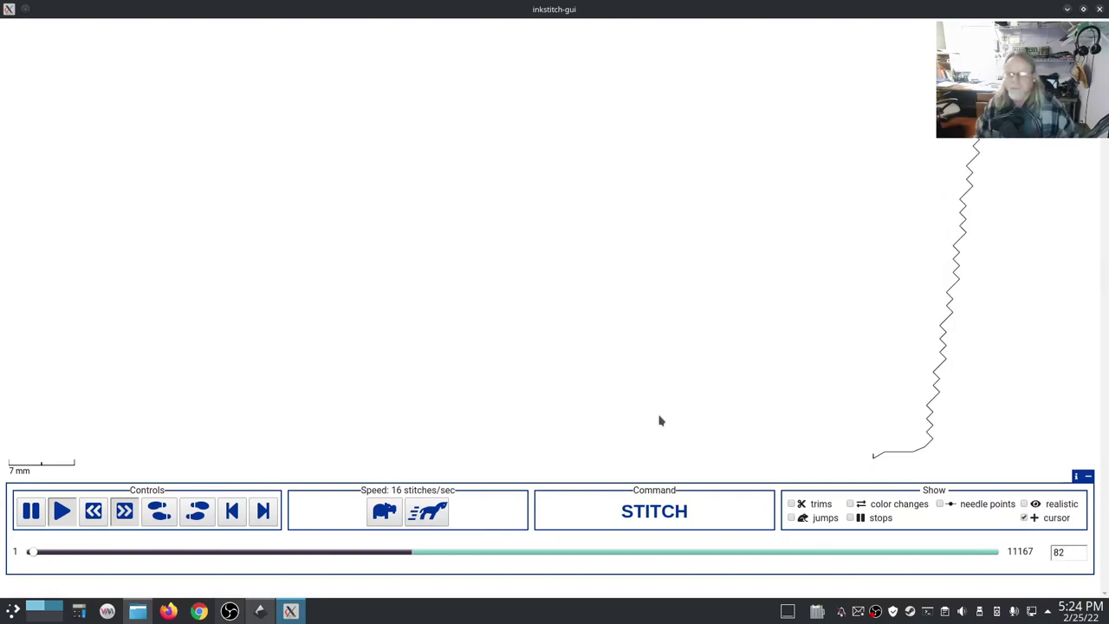
Speed the stitch simulation up to 16384 stitches/sec through to the end and turn on the realistic rendering.
left_click(416, 511)
left_click(416, 511)
left_click(416, 511)
left_click(416, 512)
left_click(416, 512)
left_click(416, 511)
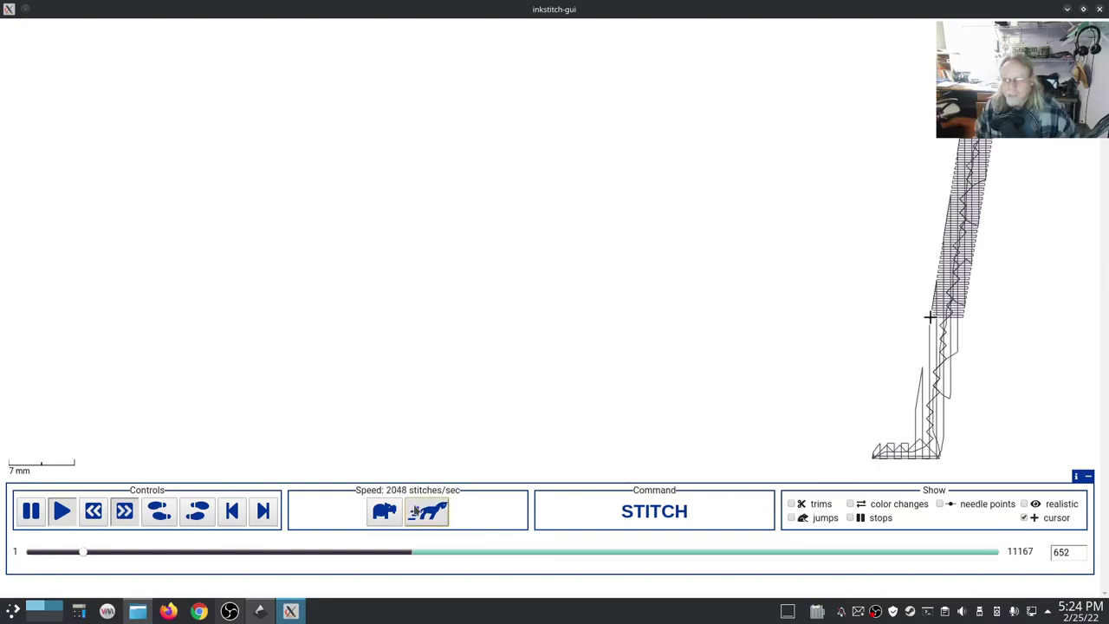
left_click(416, 511)
left_click(416, 511)
left_click(416, 511)
left_click(417, 511)
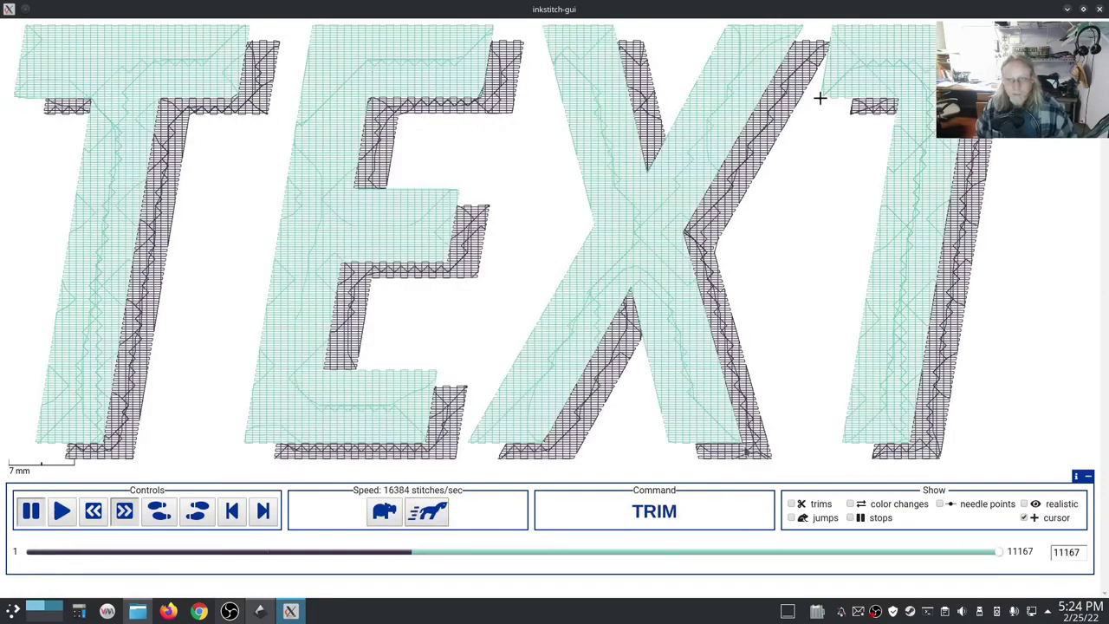
left_click(1023, 504)
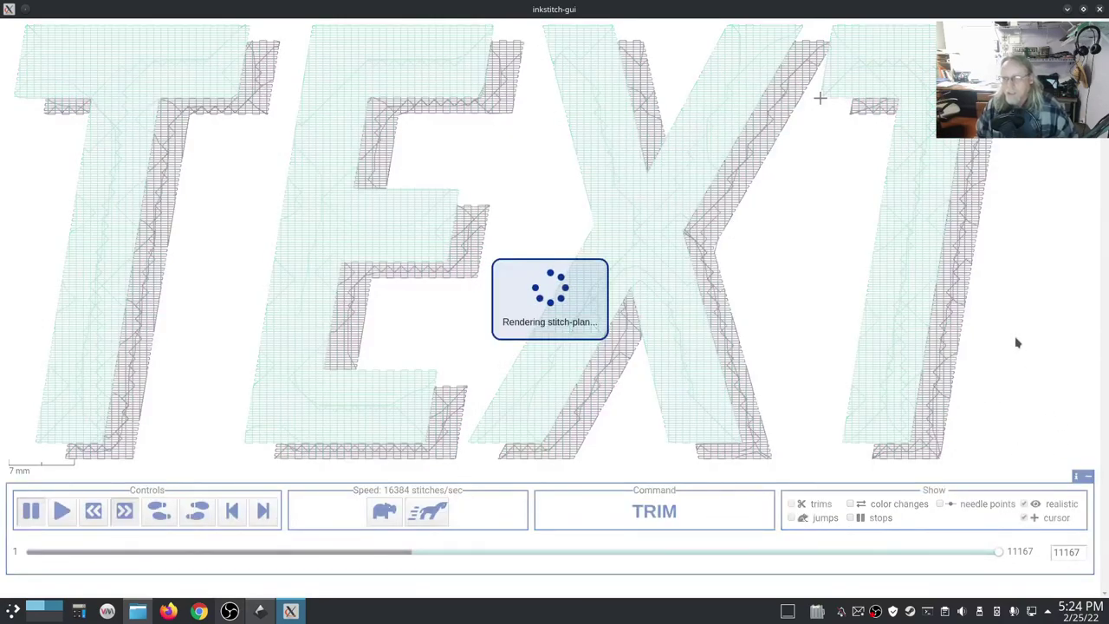